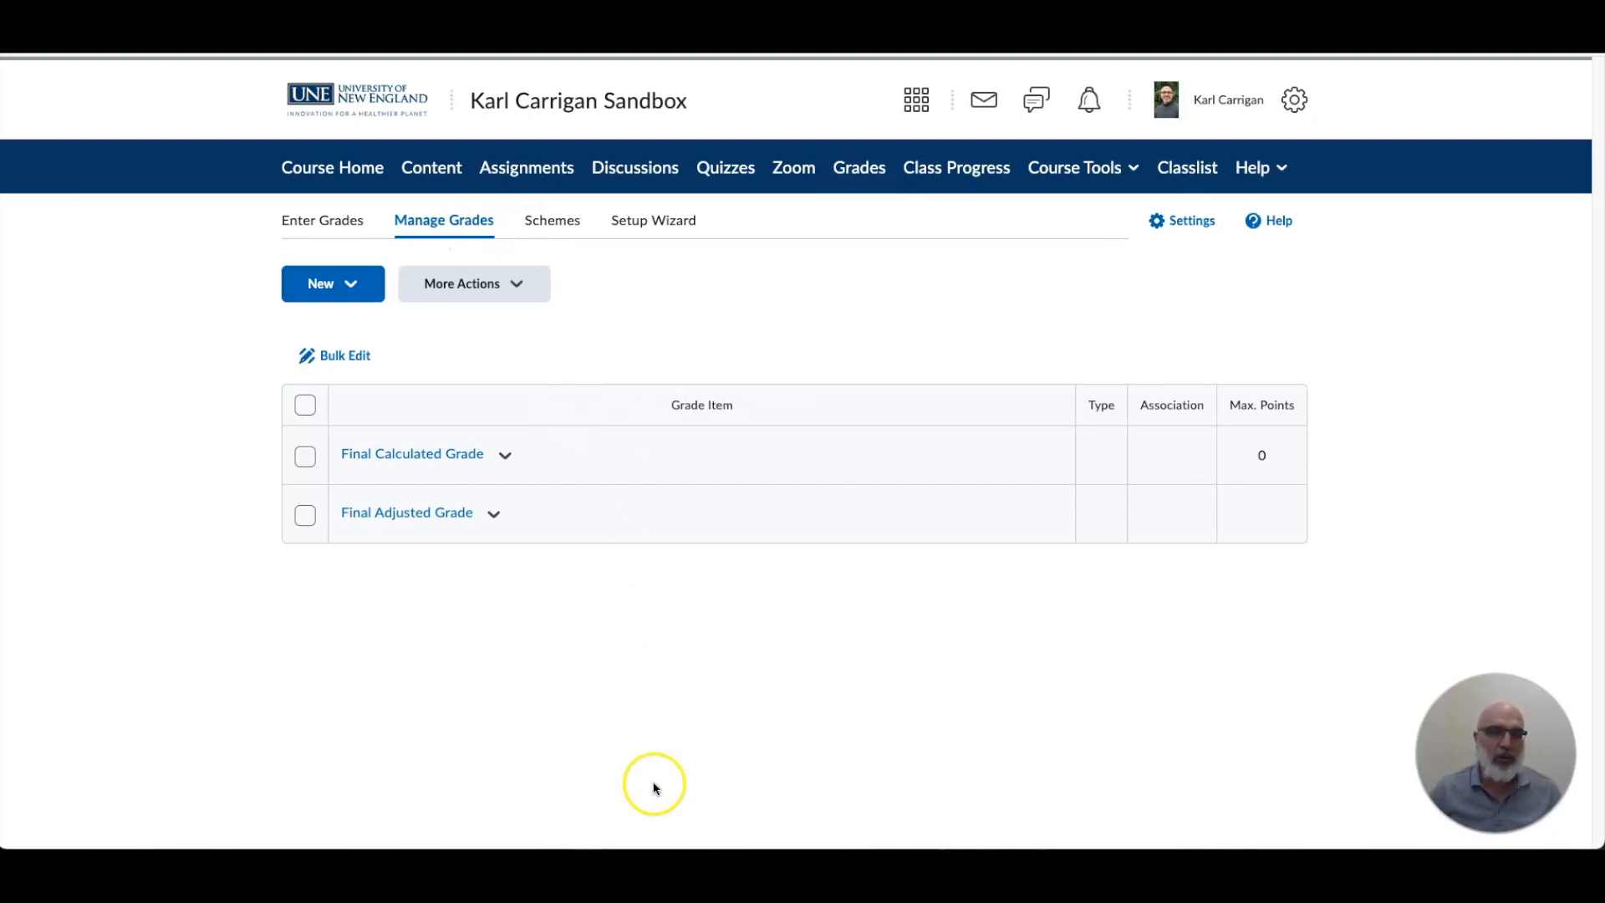
Step: Bring the syllabus screenshot over the gradebook to examine its points breakdown, and put it away
drag(995, 847, 997, 130)
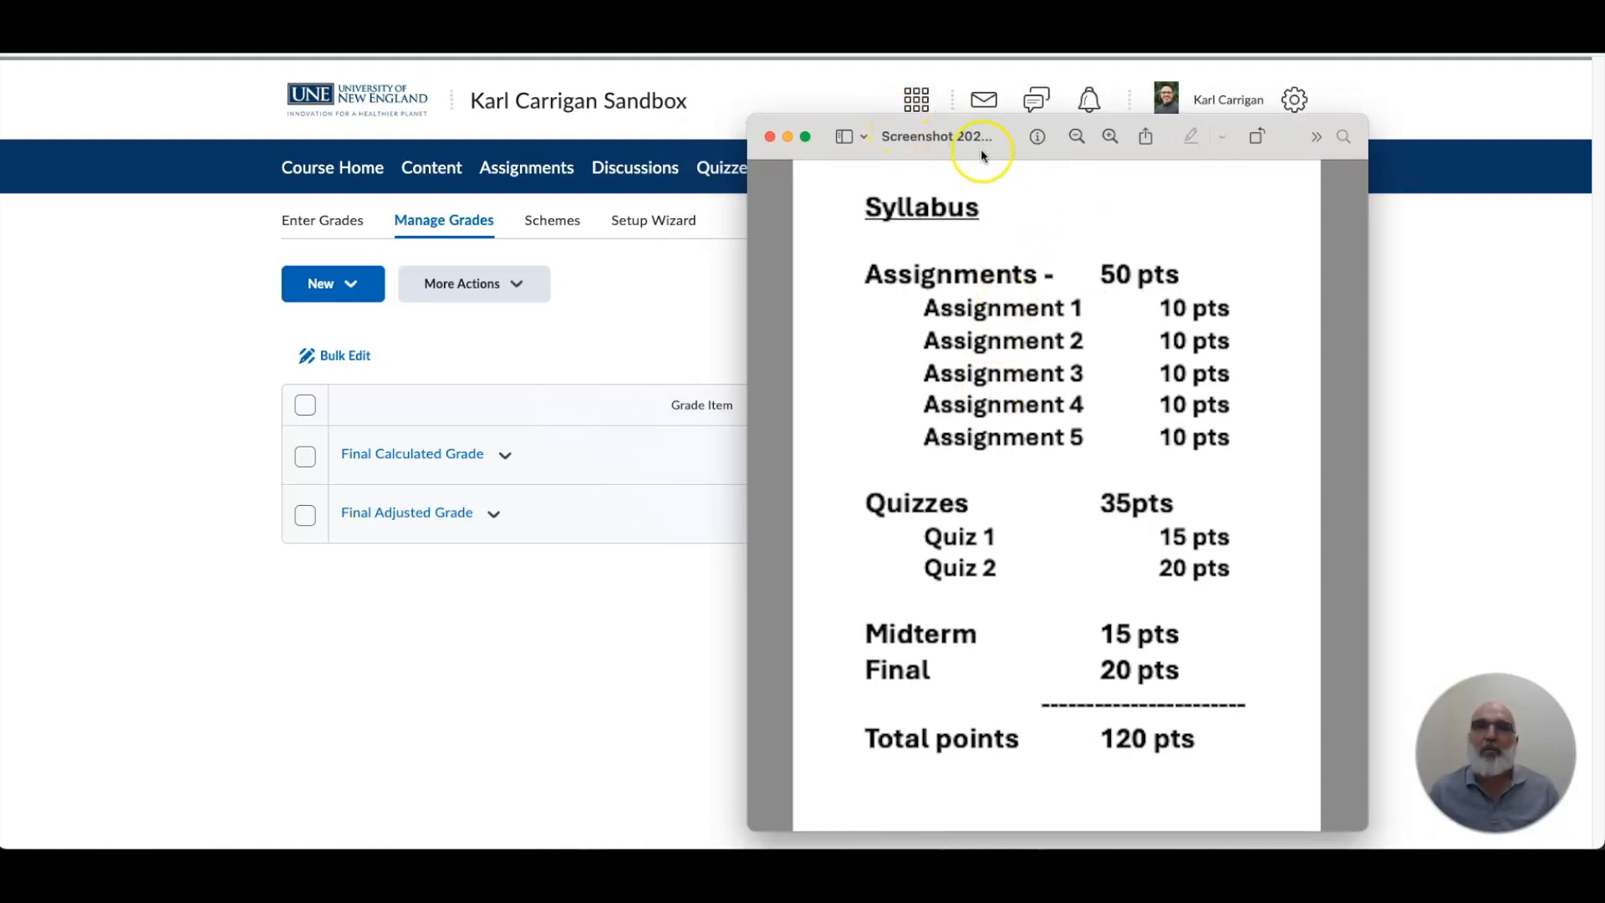
drag(991, 137, 1033, 75)
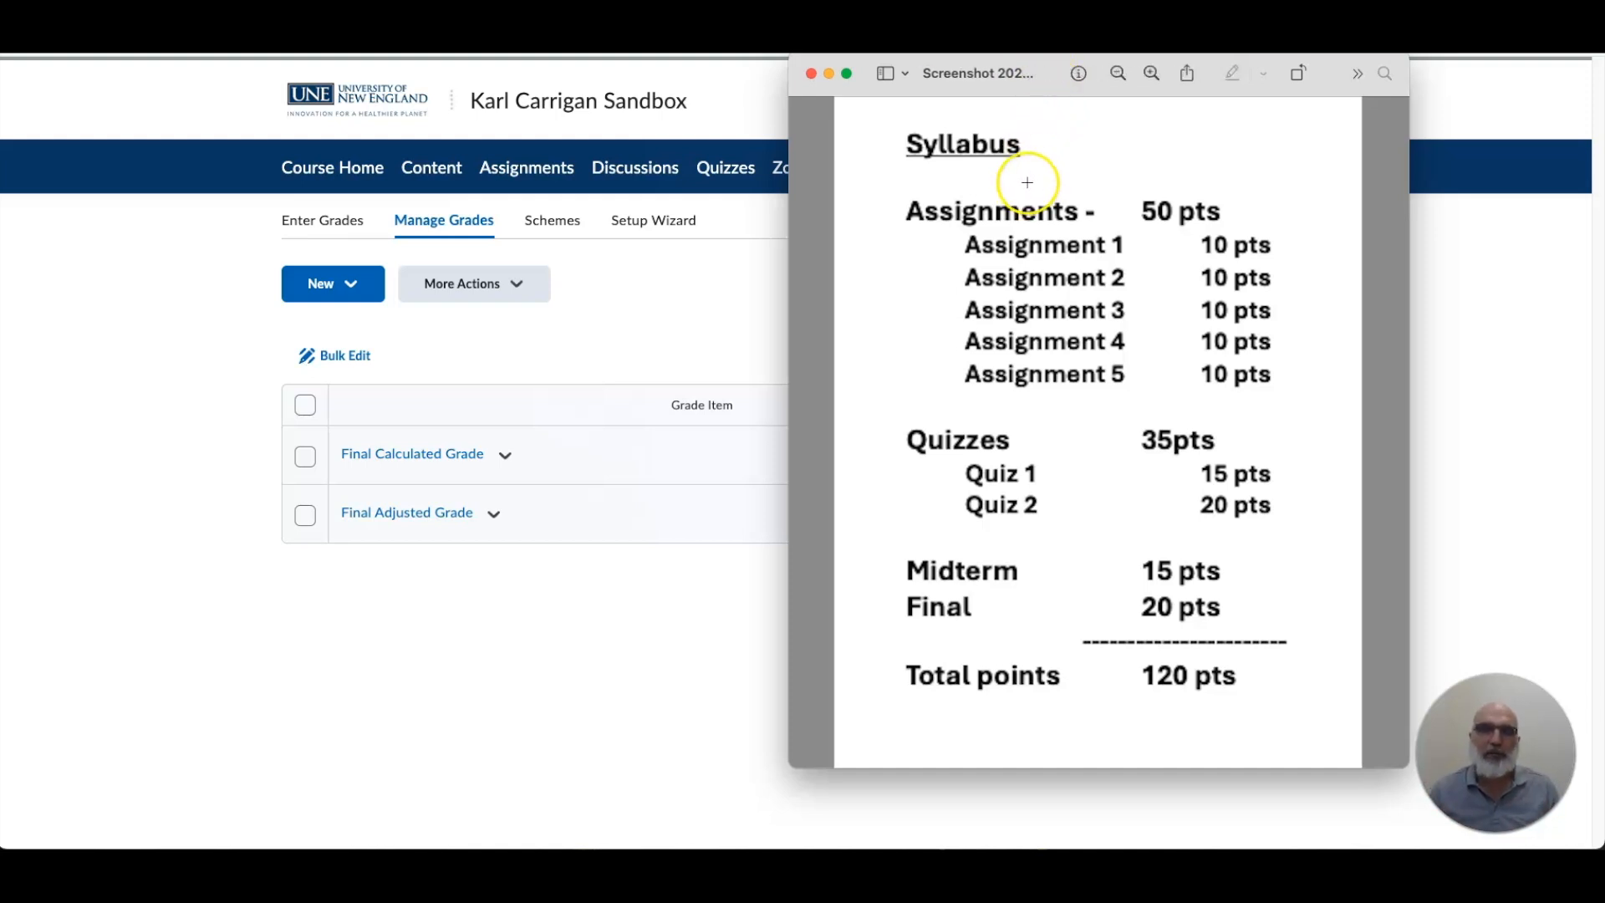
drag(1022, 82, 674, 899)
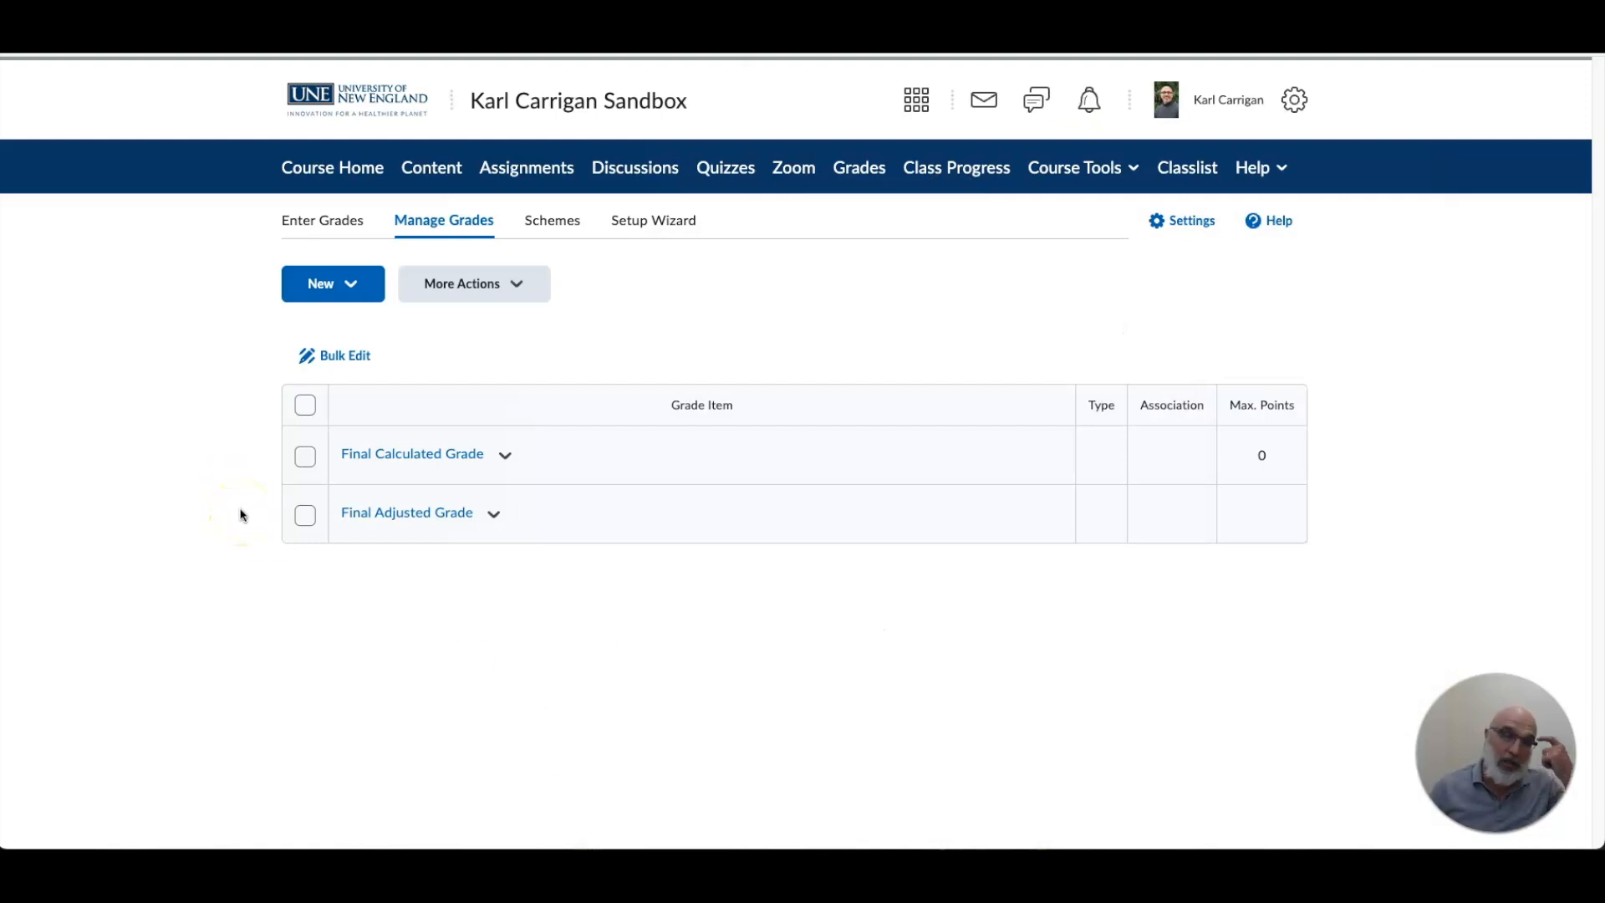
Step: Start creating a new grade category after consulting the syllabus points breakdown
click(354, 286)
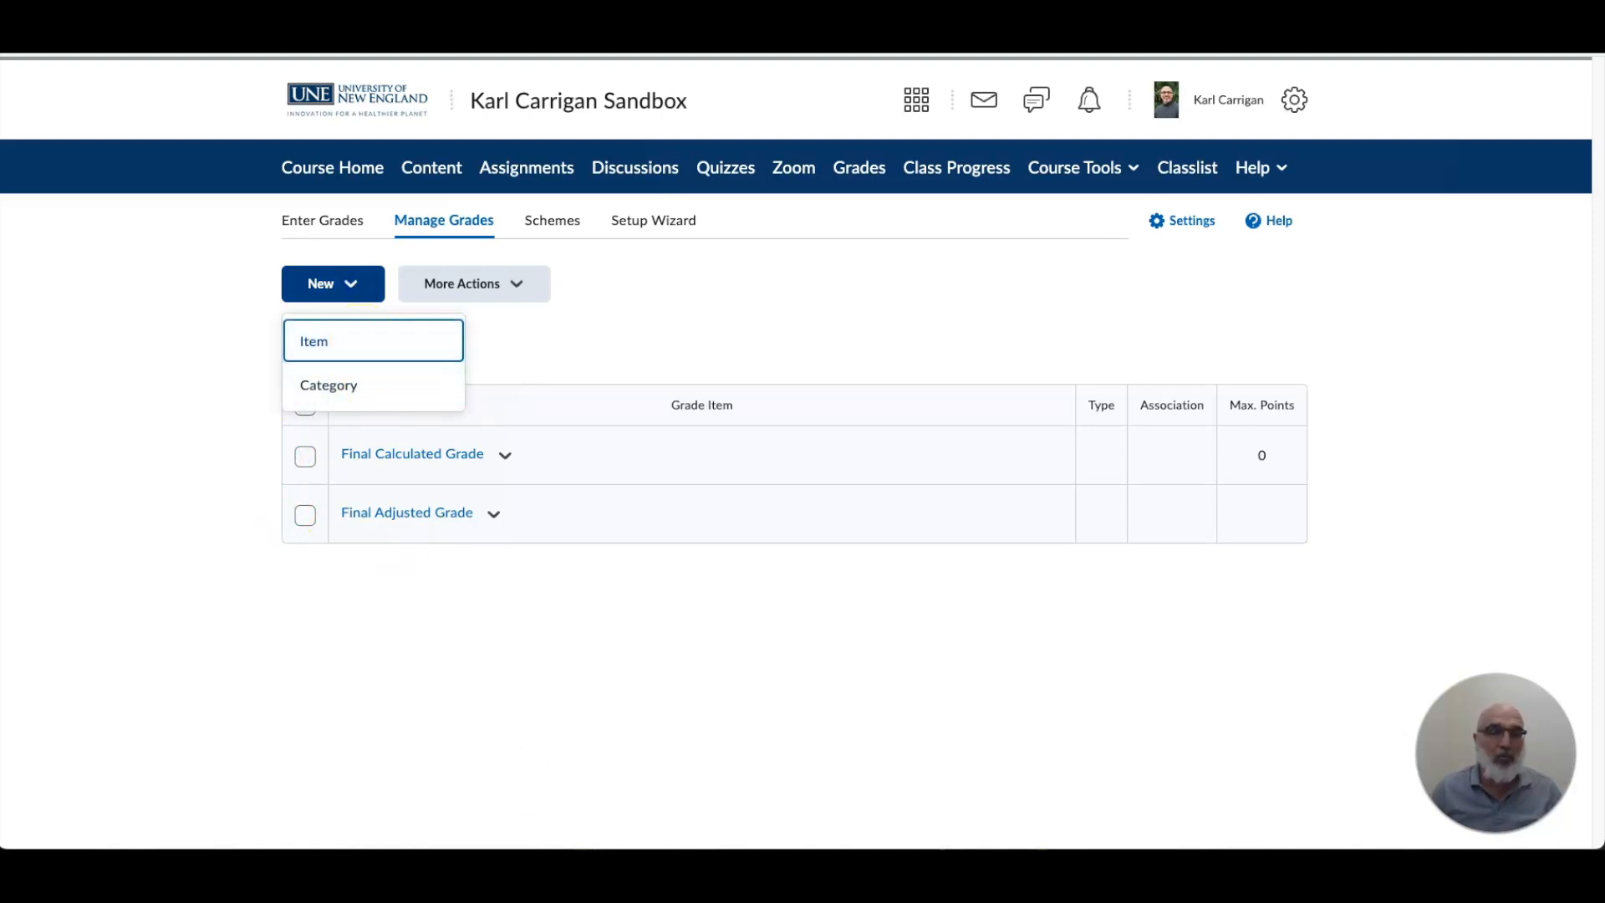
drag(1103, 846, 913, 111)
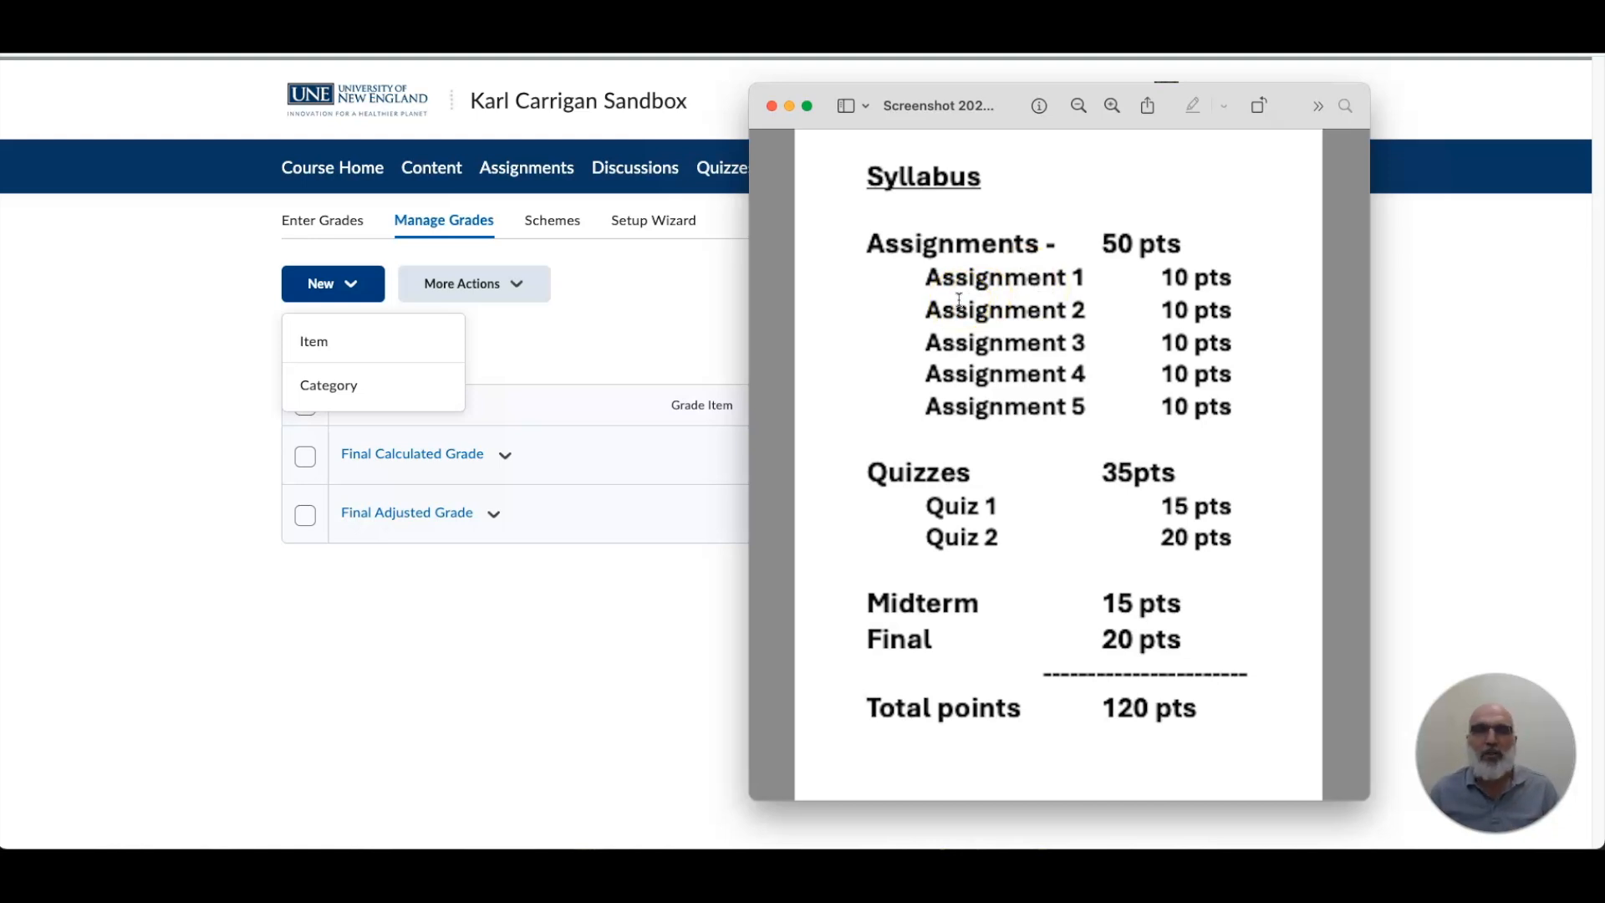
key(super+Tab)
click(350, 287)
click(337, 385)
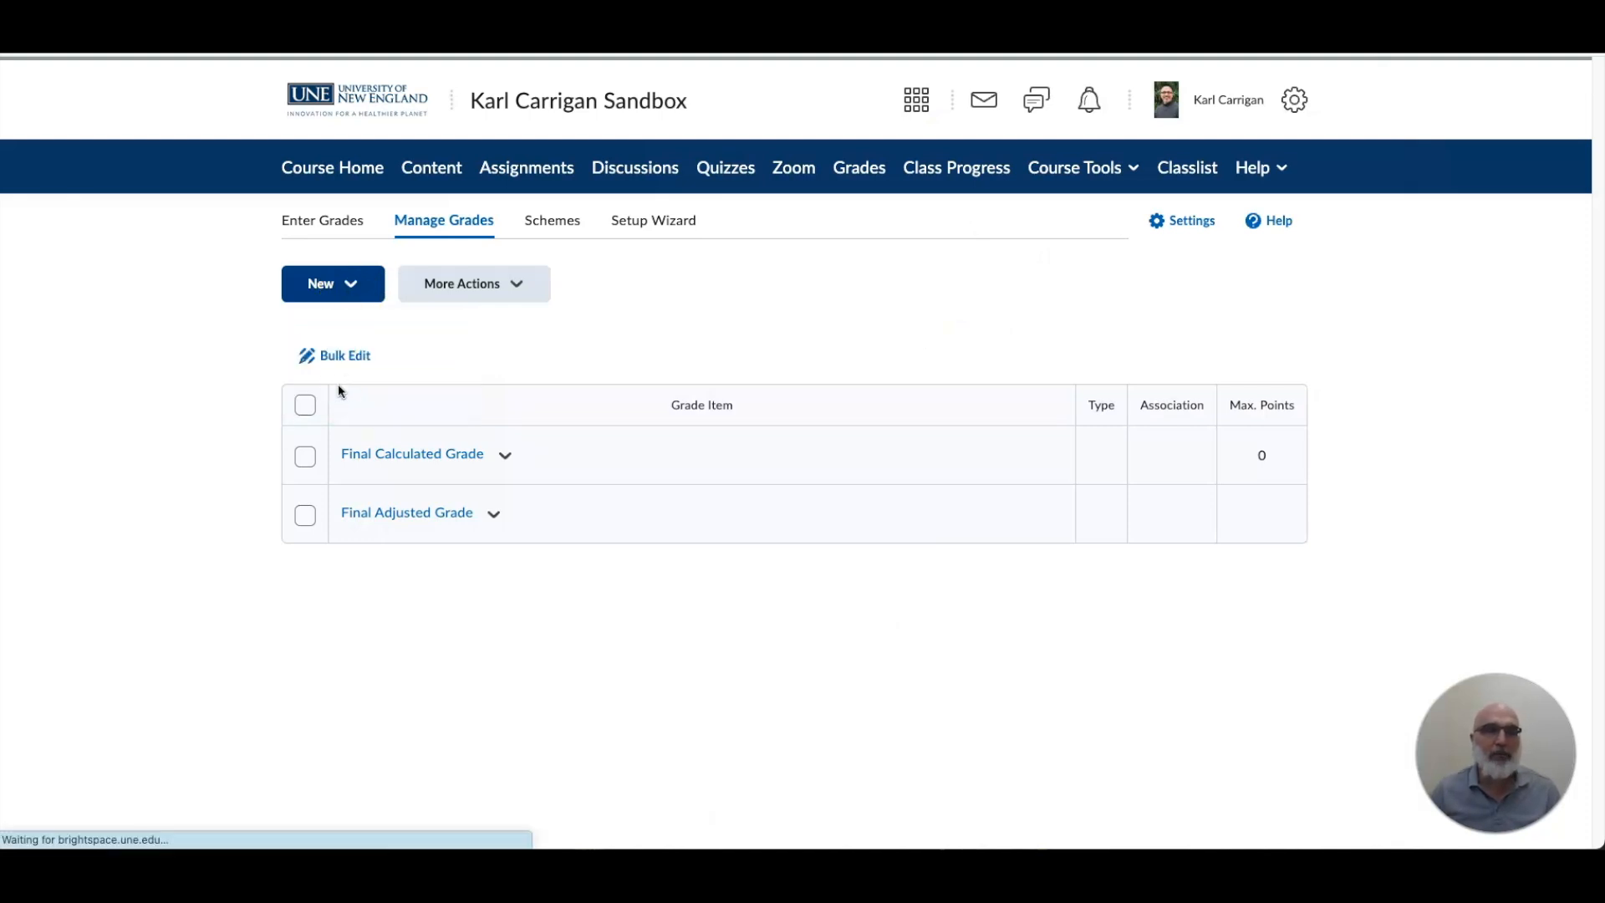
Step: Name the new category Assignments, leaving the short name blank
click(381, 460)
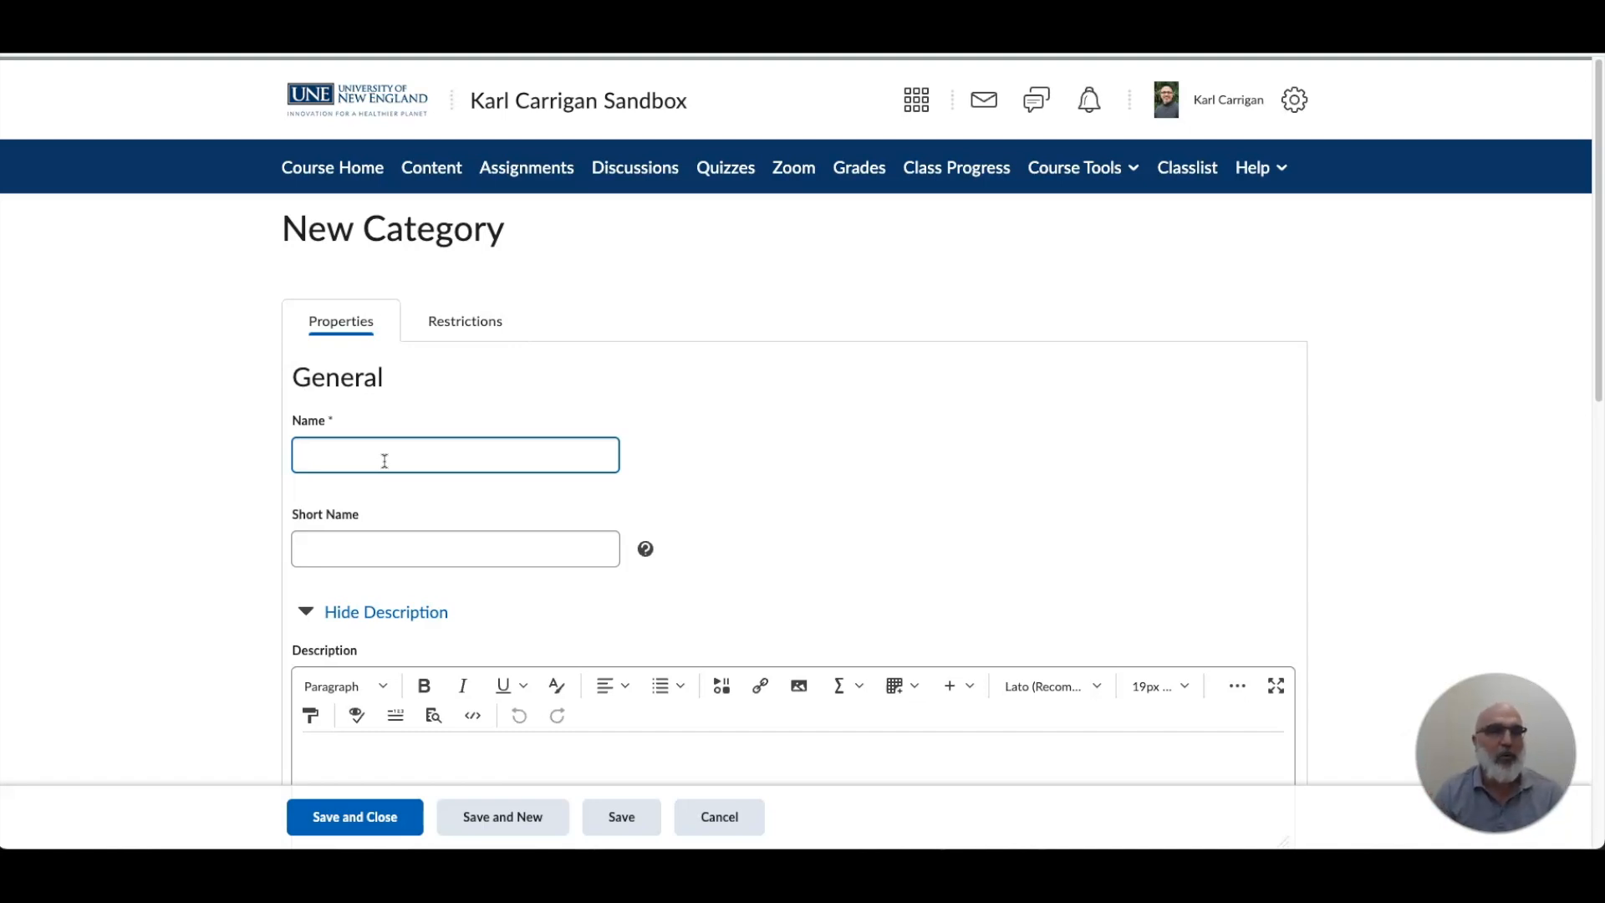
click(388, 458)
text(A)
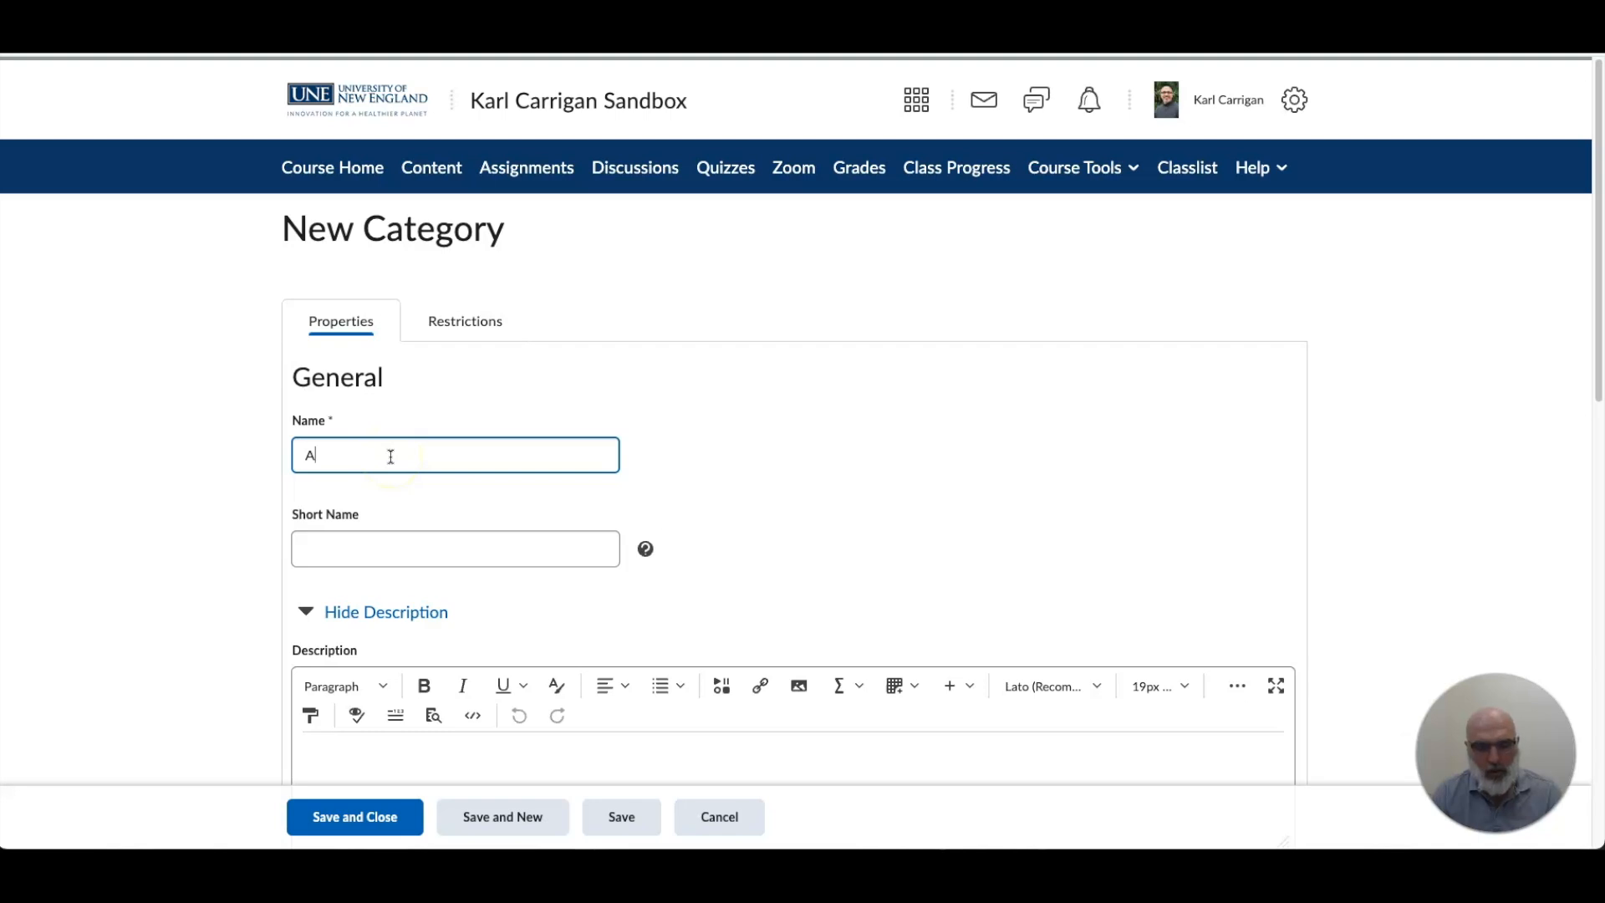
text(ssignment)
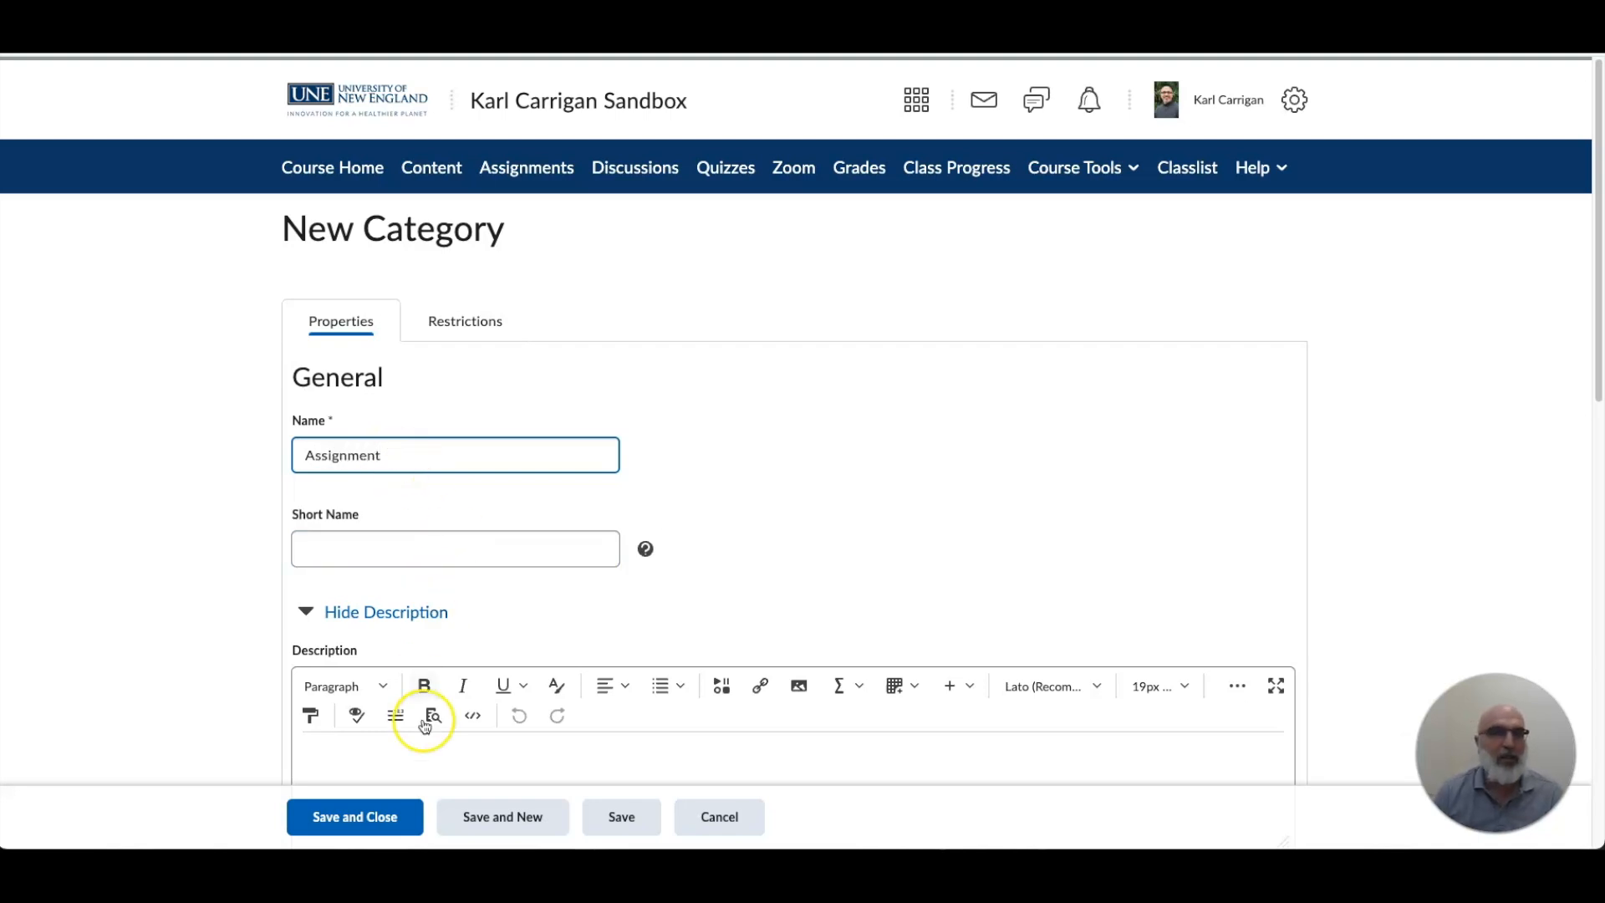
drag(986, 899, 1036, 898)
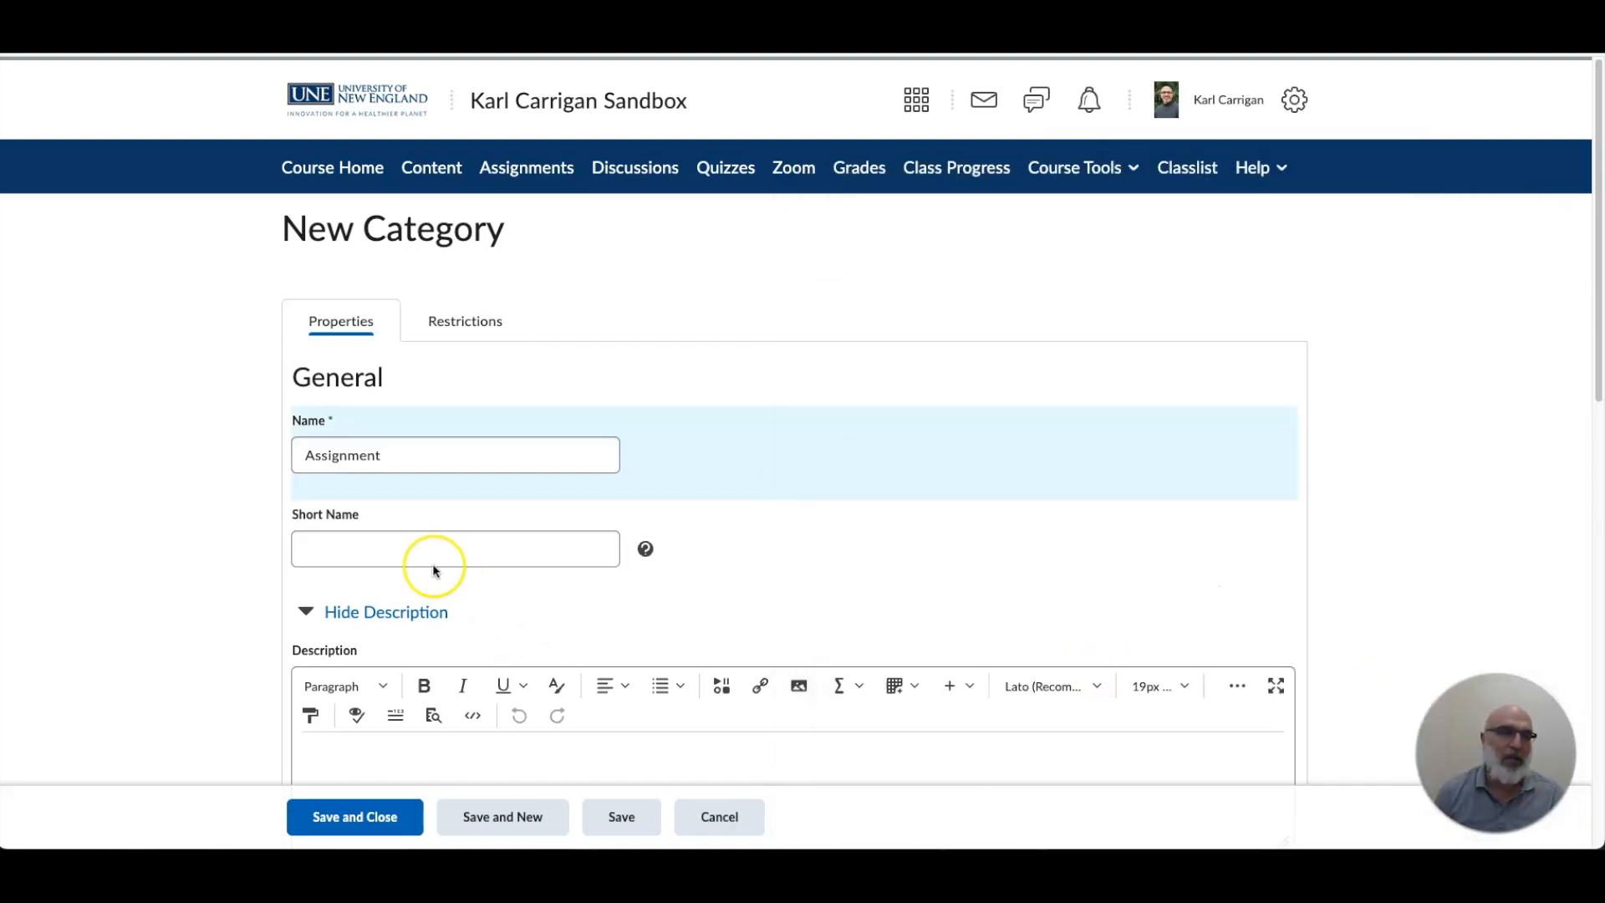
click(393, 460)
text(s)
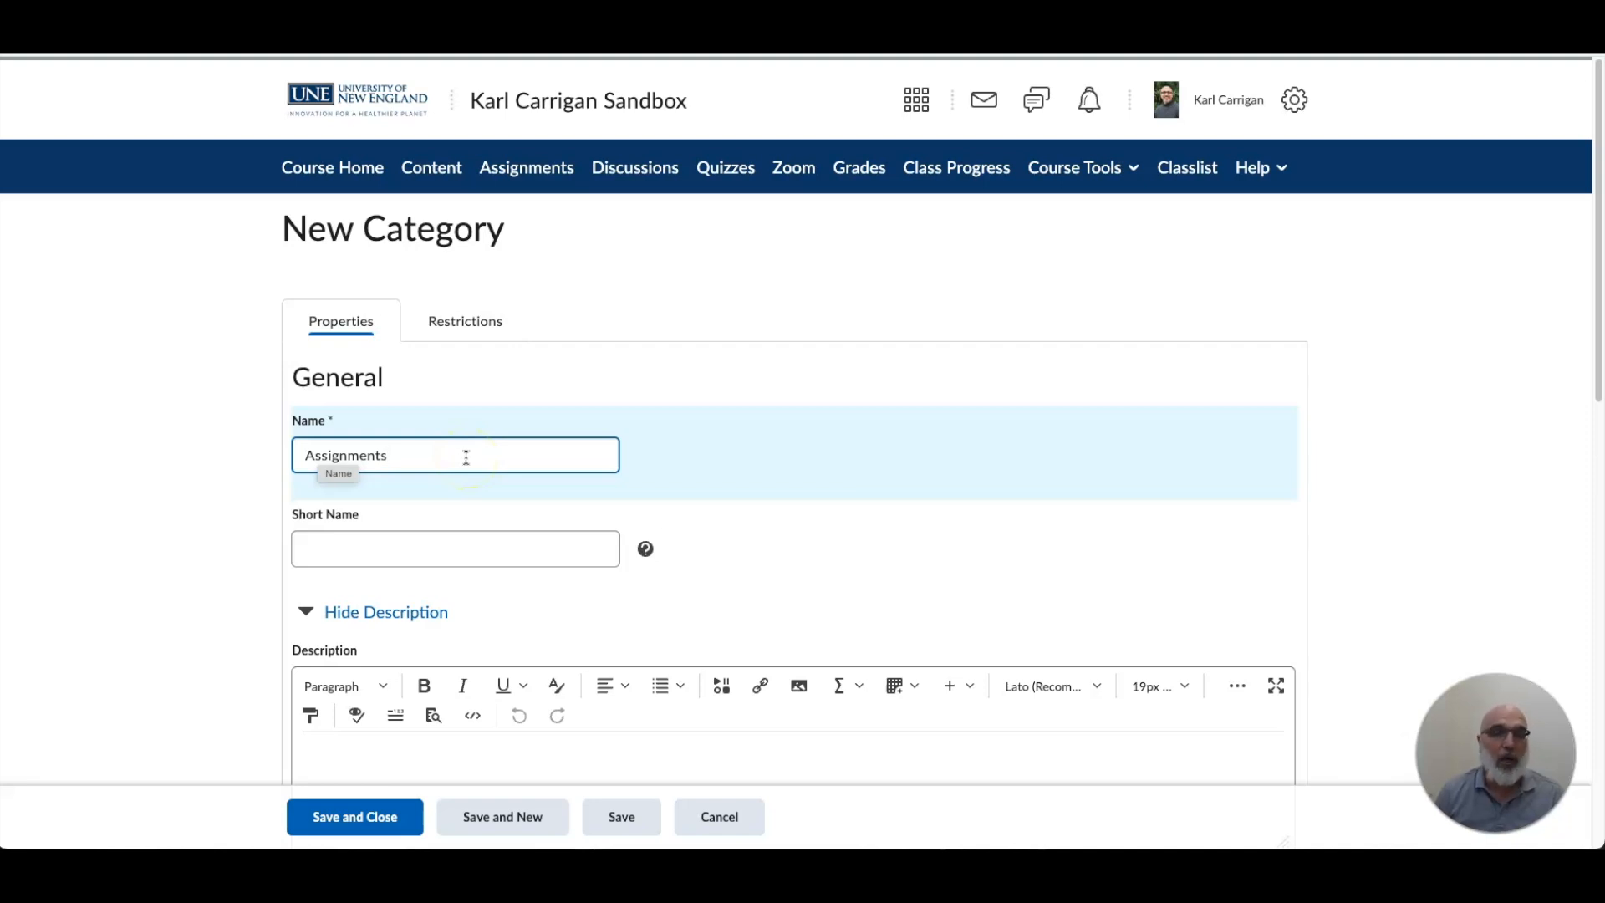
click(379, 548)
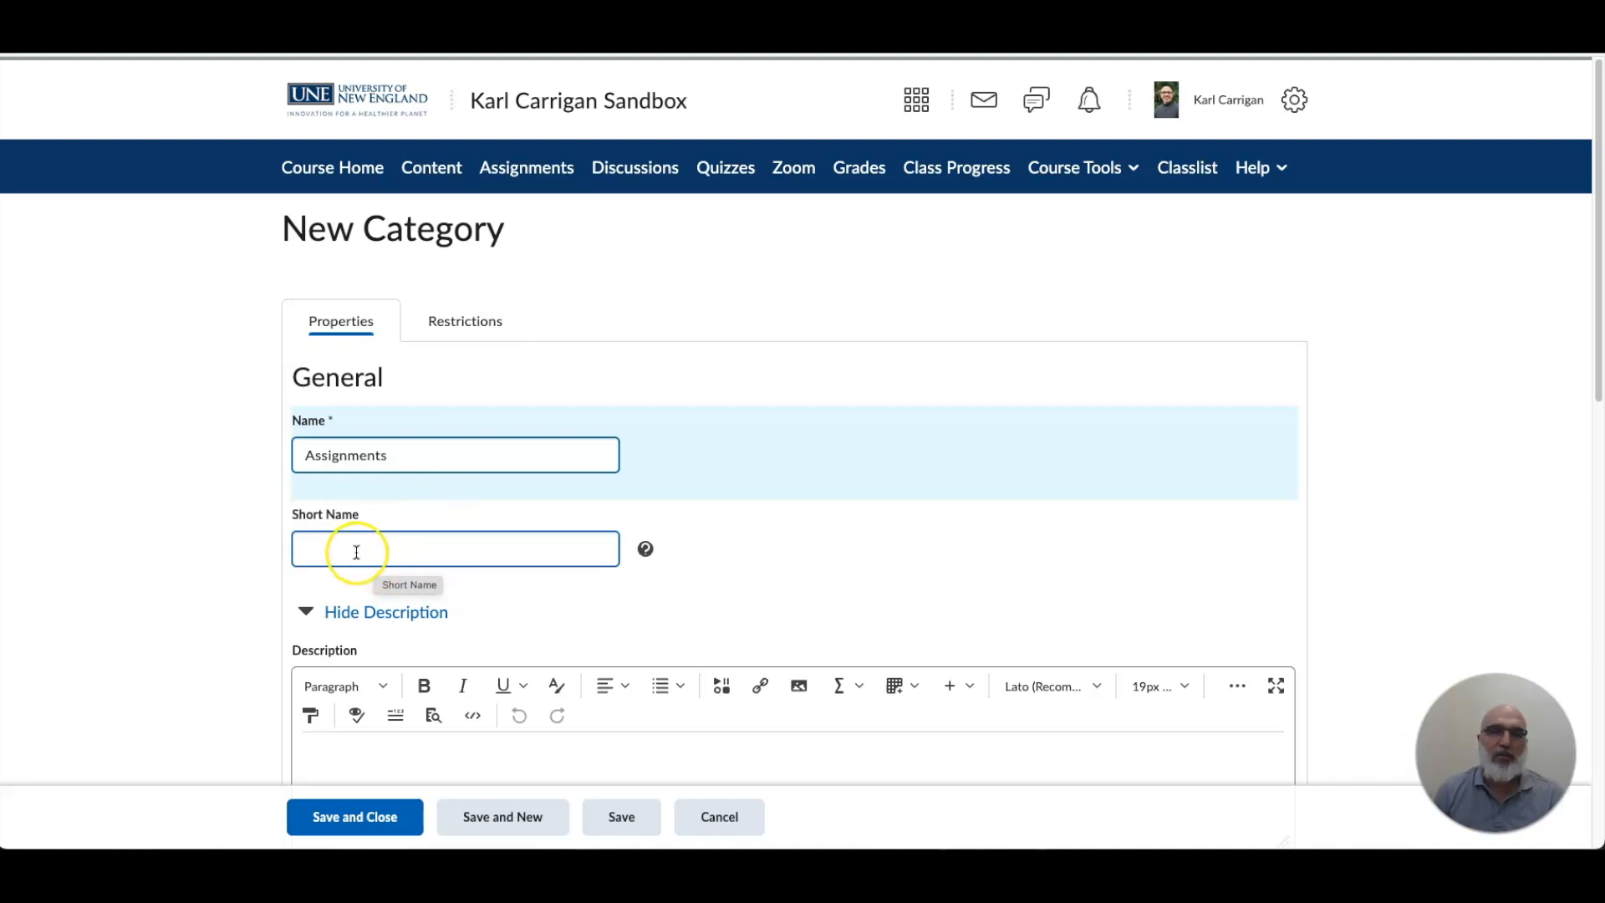
Step: Try the Can Exceed grading option for the category while consulting the syllabus points, and clear it again
scroll(356, 548, down, 3)
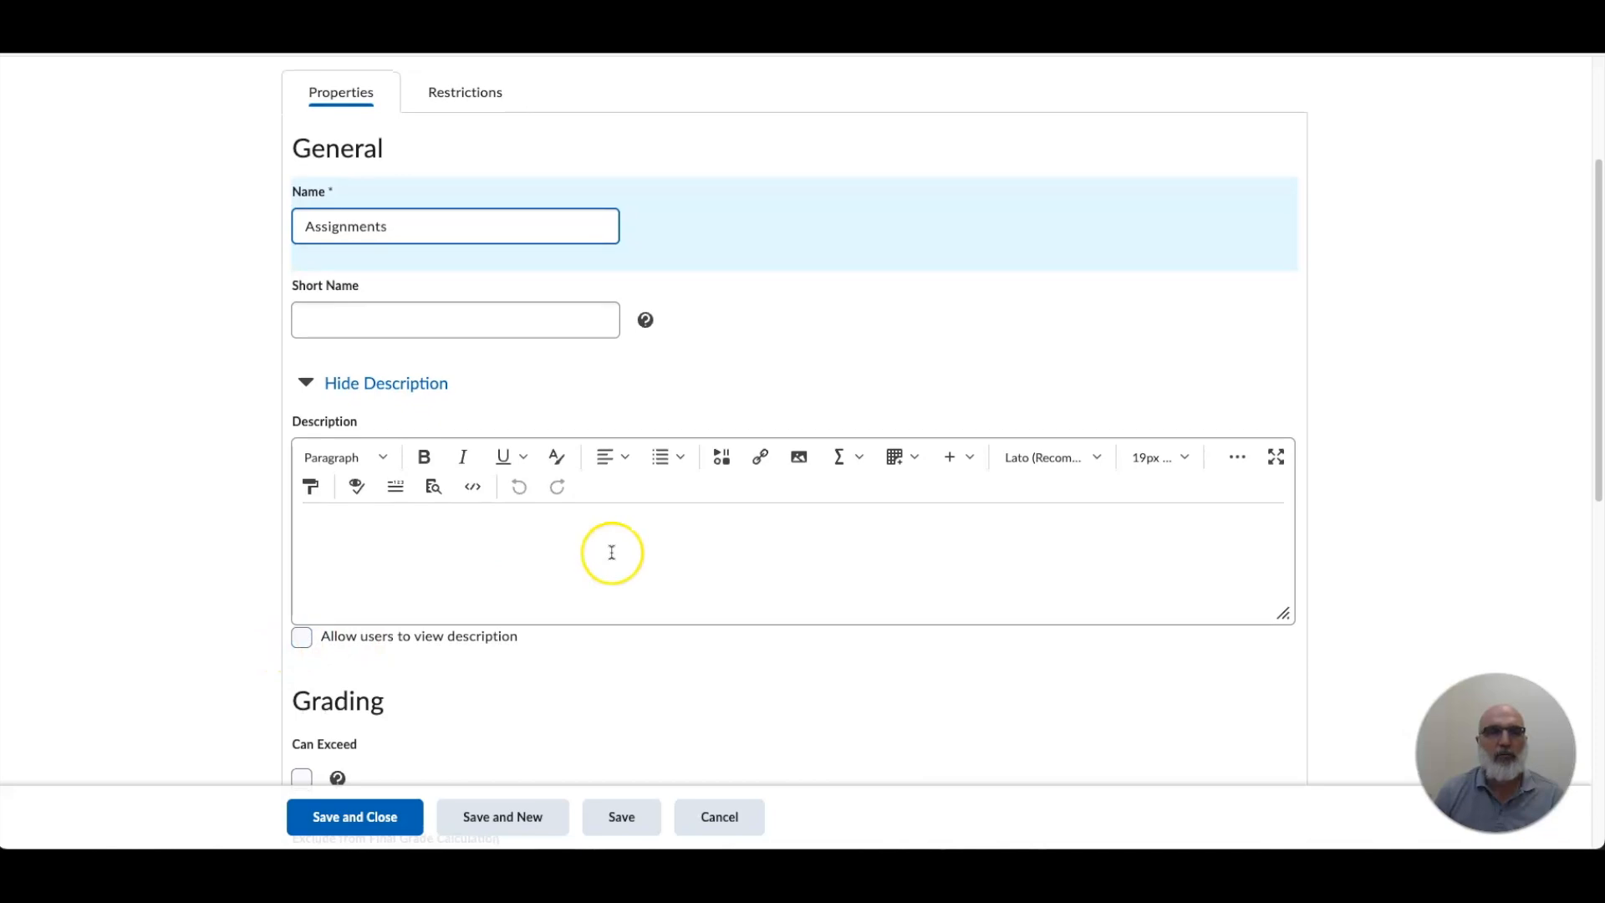
scroll(612, 550, down, 3)
scroll(395, 487, down, 1)
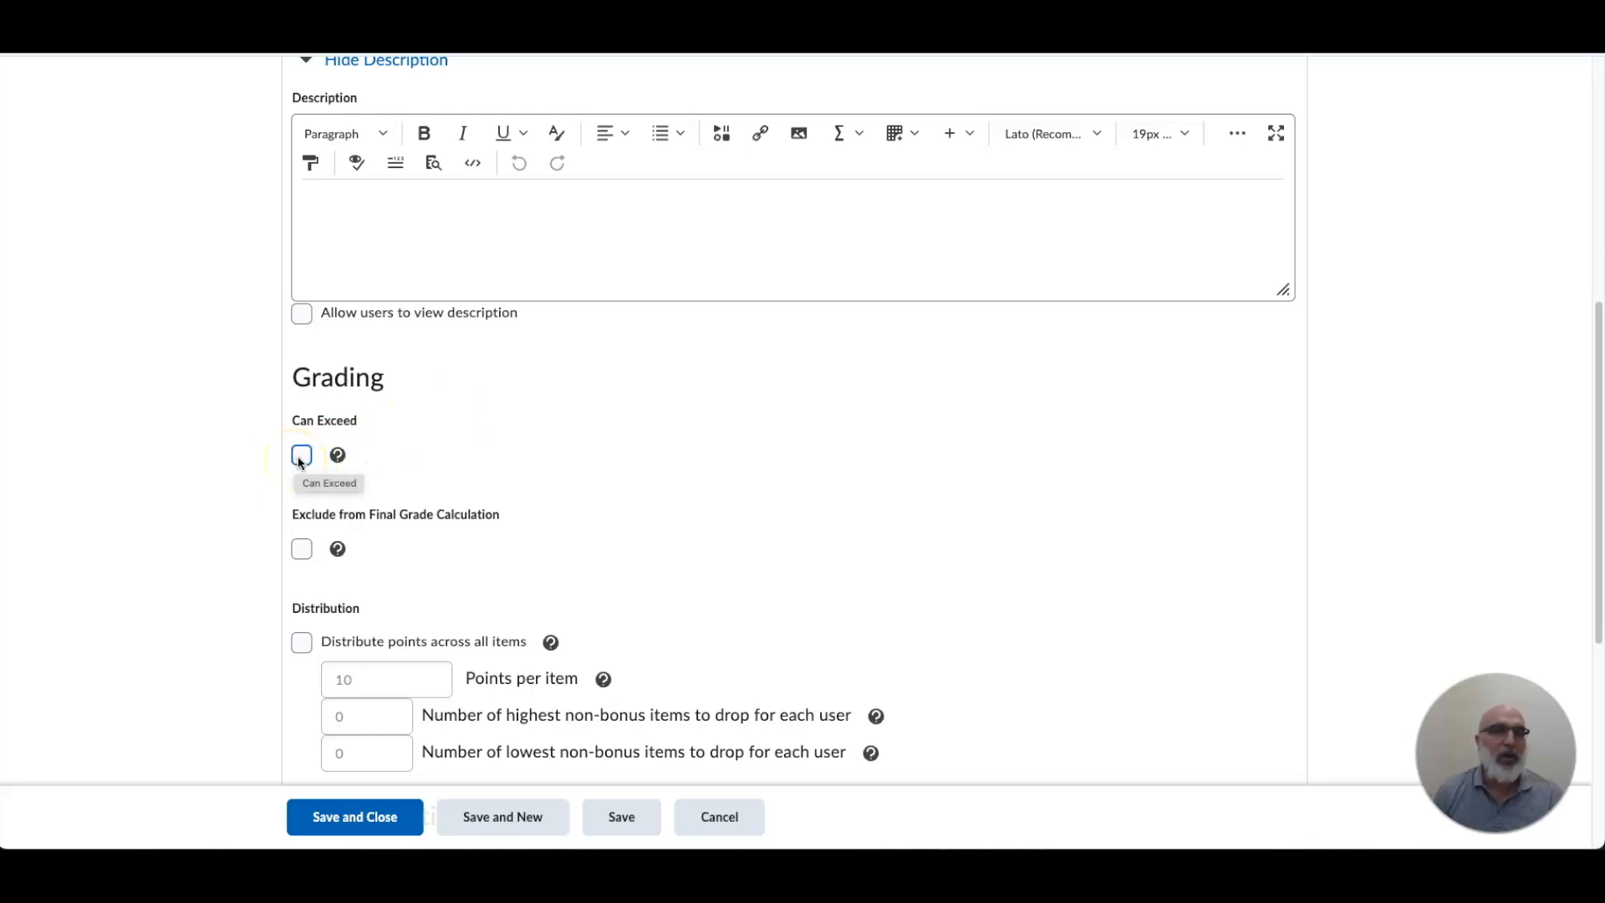
drag(1313, 844, 967, 63)
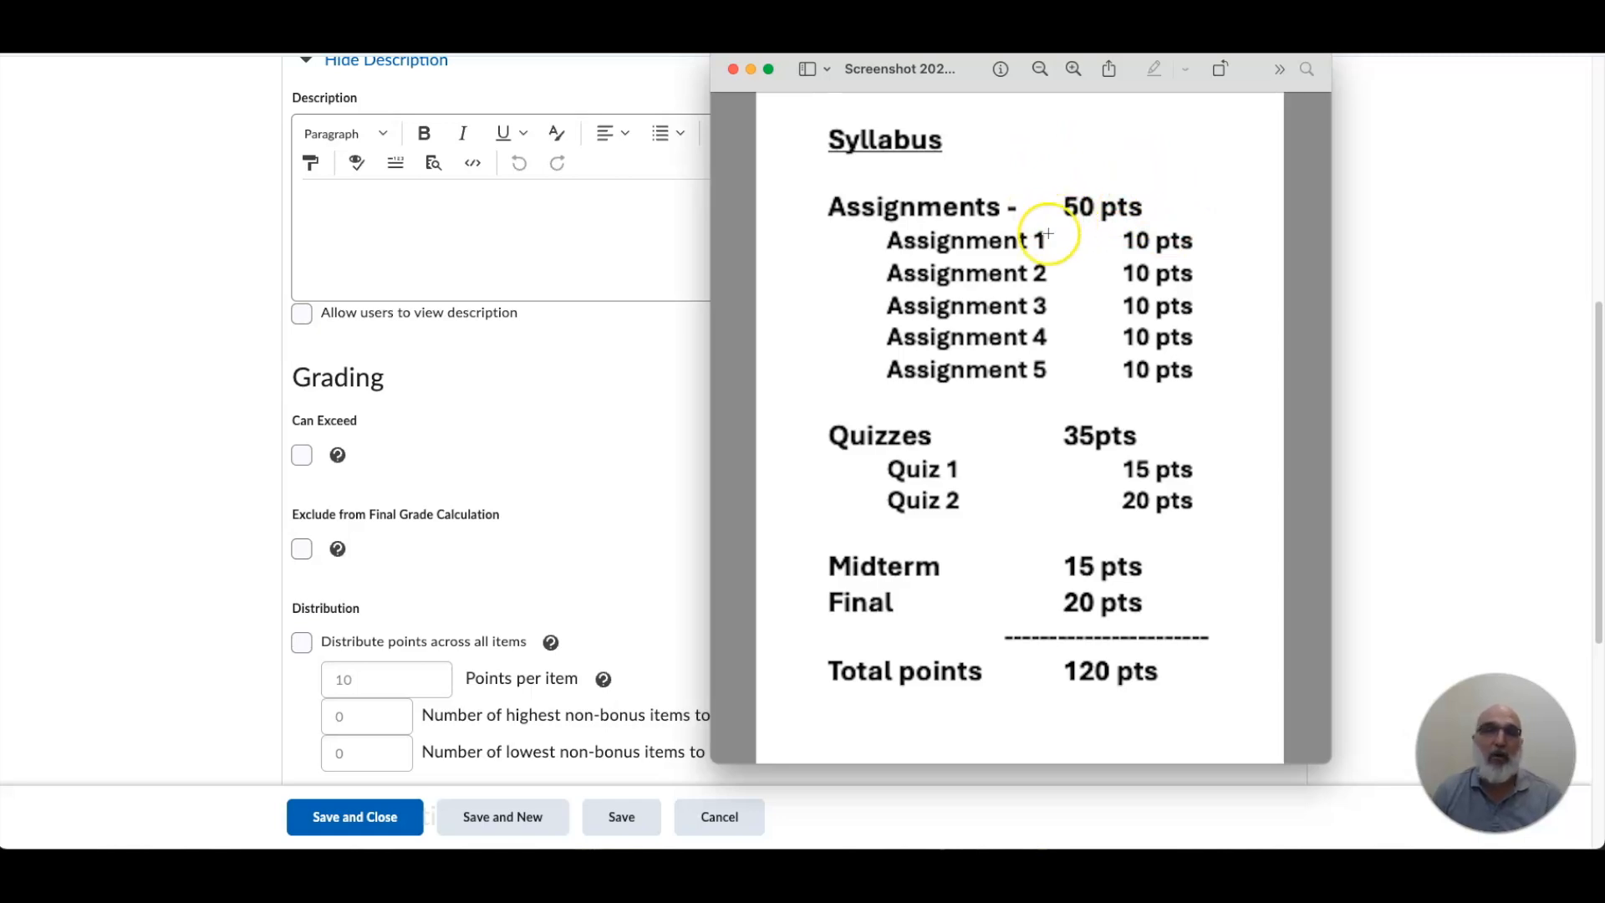
click(302, 455)
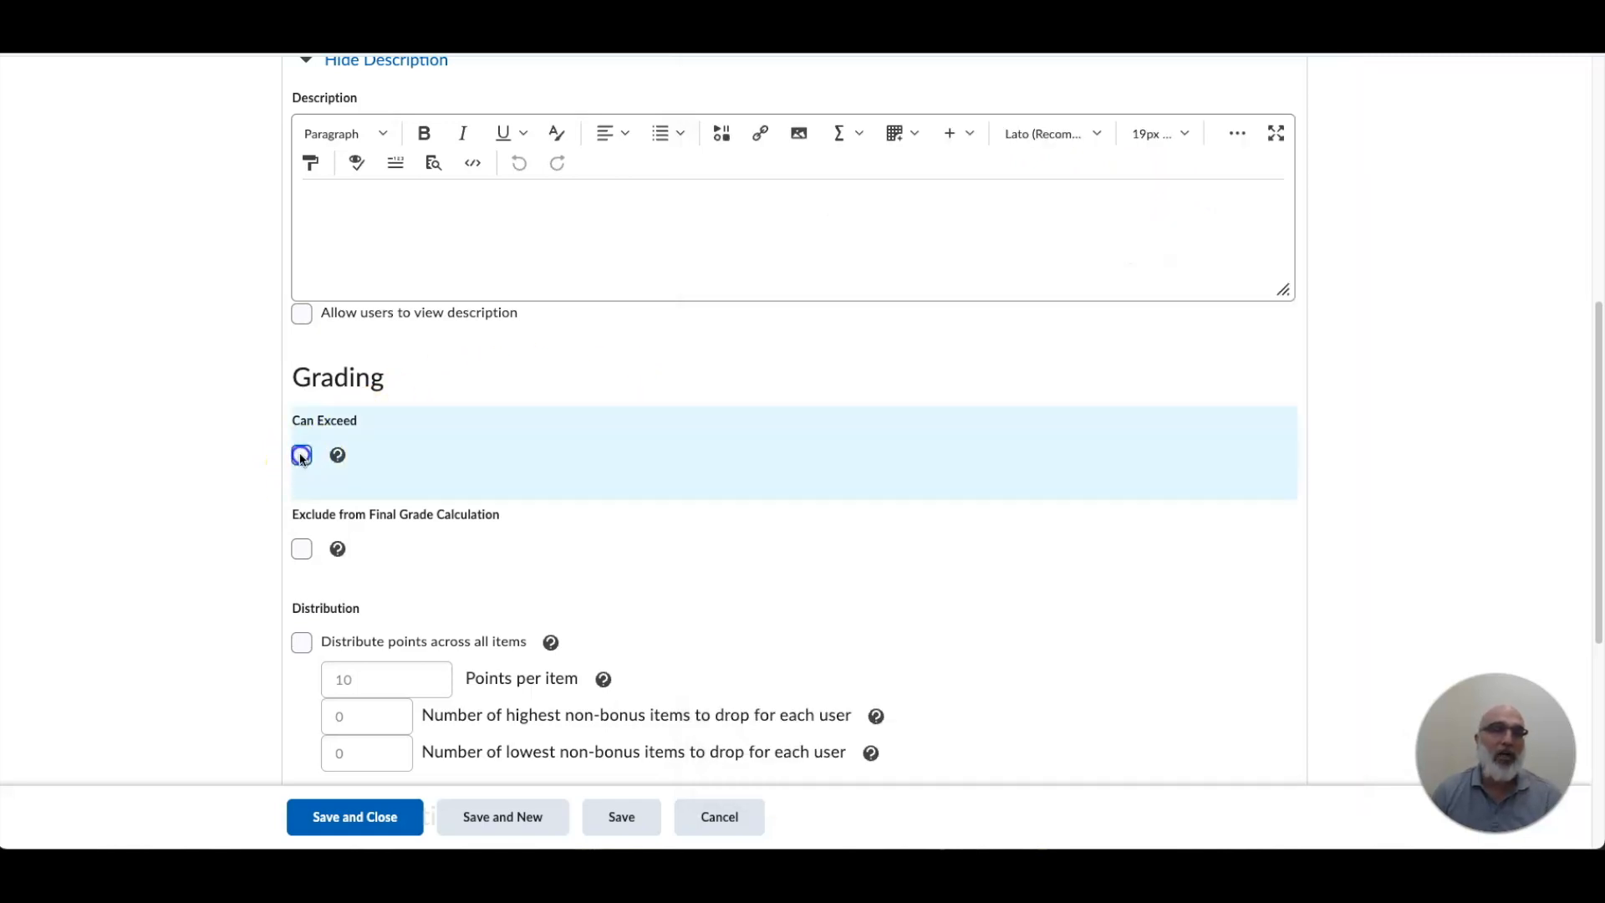
click(303, 457)
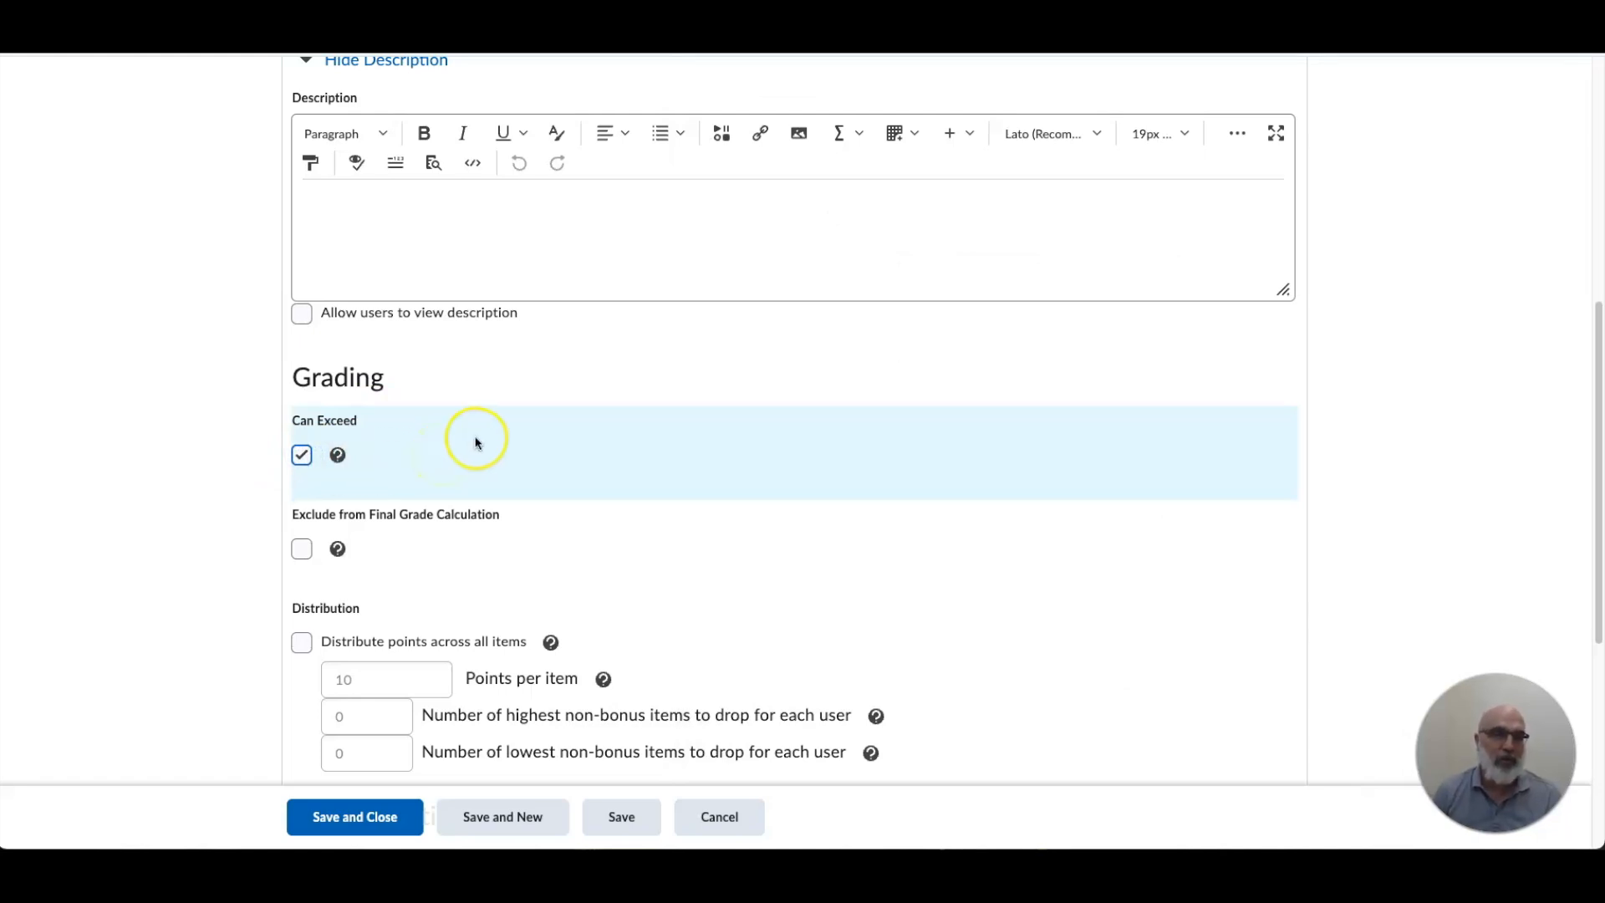
scroll(476, 442, down, 1)
click(301, 421)
scroll(301, 418, down, 1)
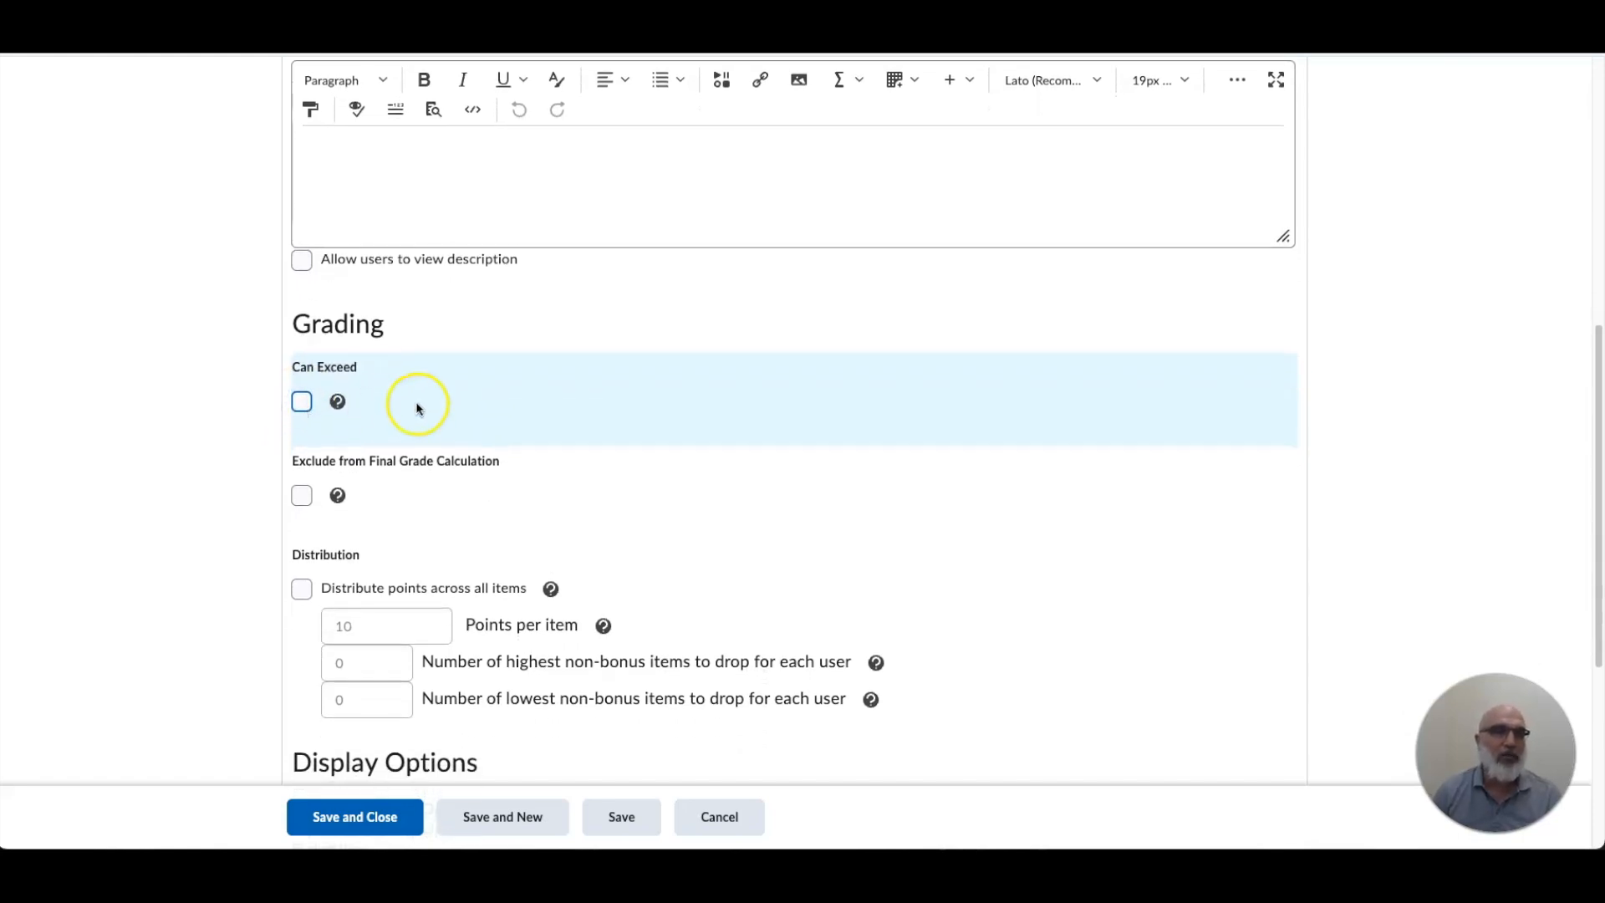
Step: Try excluding the category from the final grade calculation, and read the help text for Can Exceed
scroll(420, 408, down, 2)
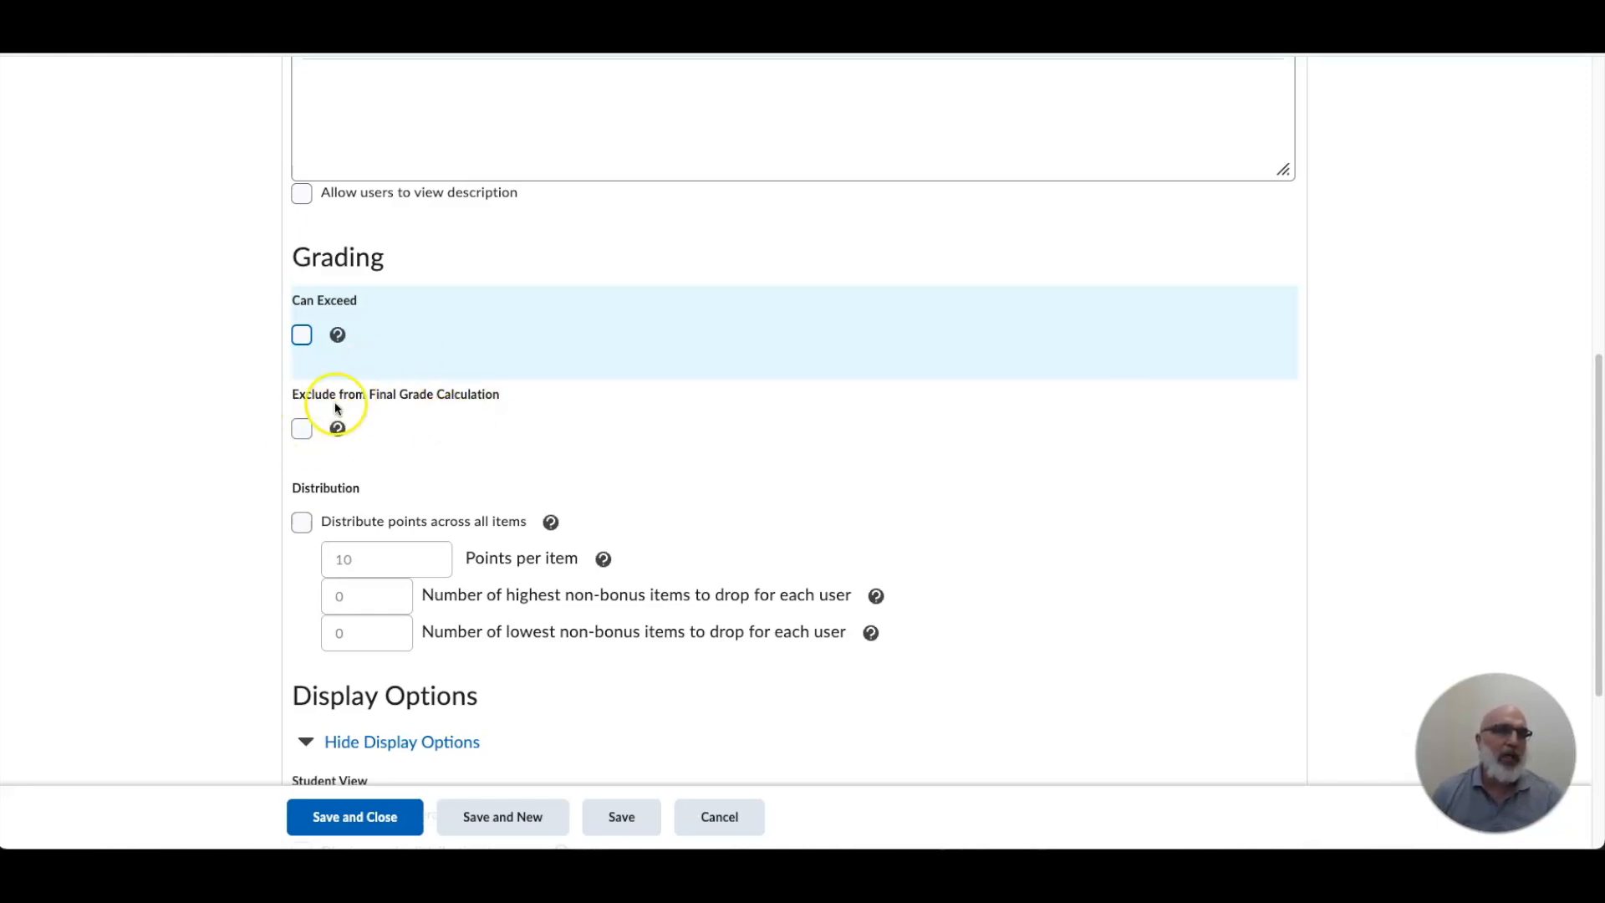
click(301, 430)
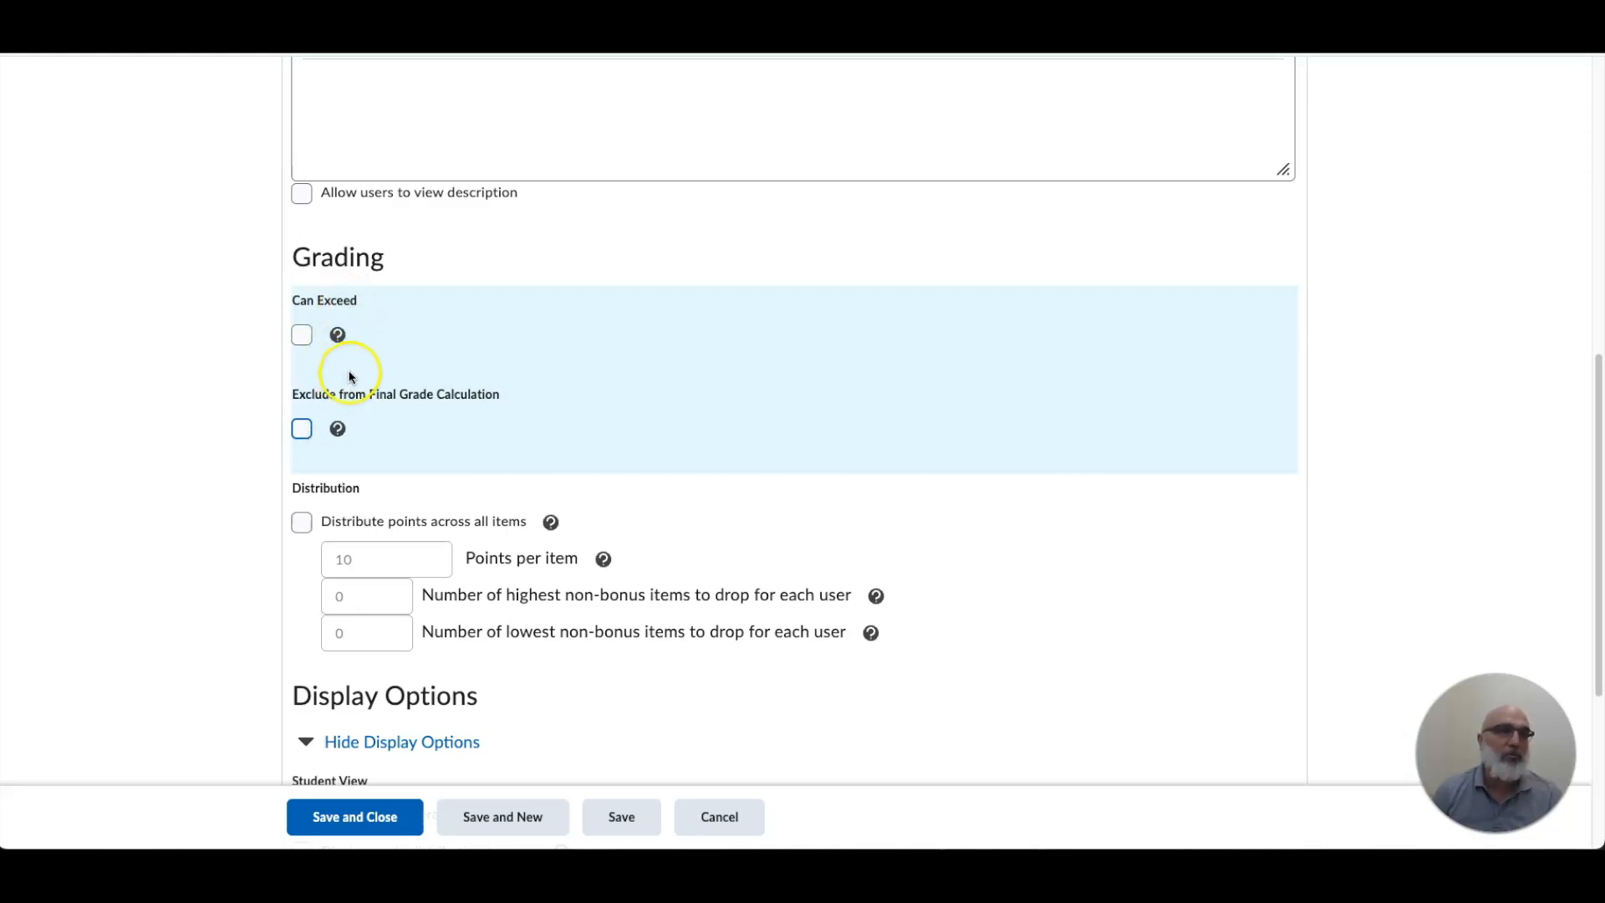
click(339, 338)
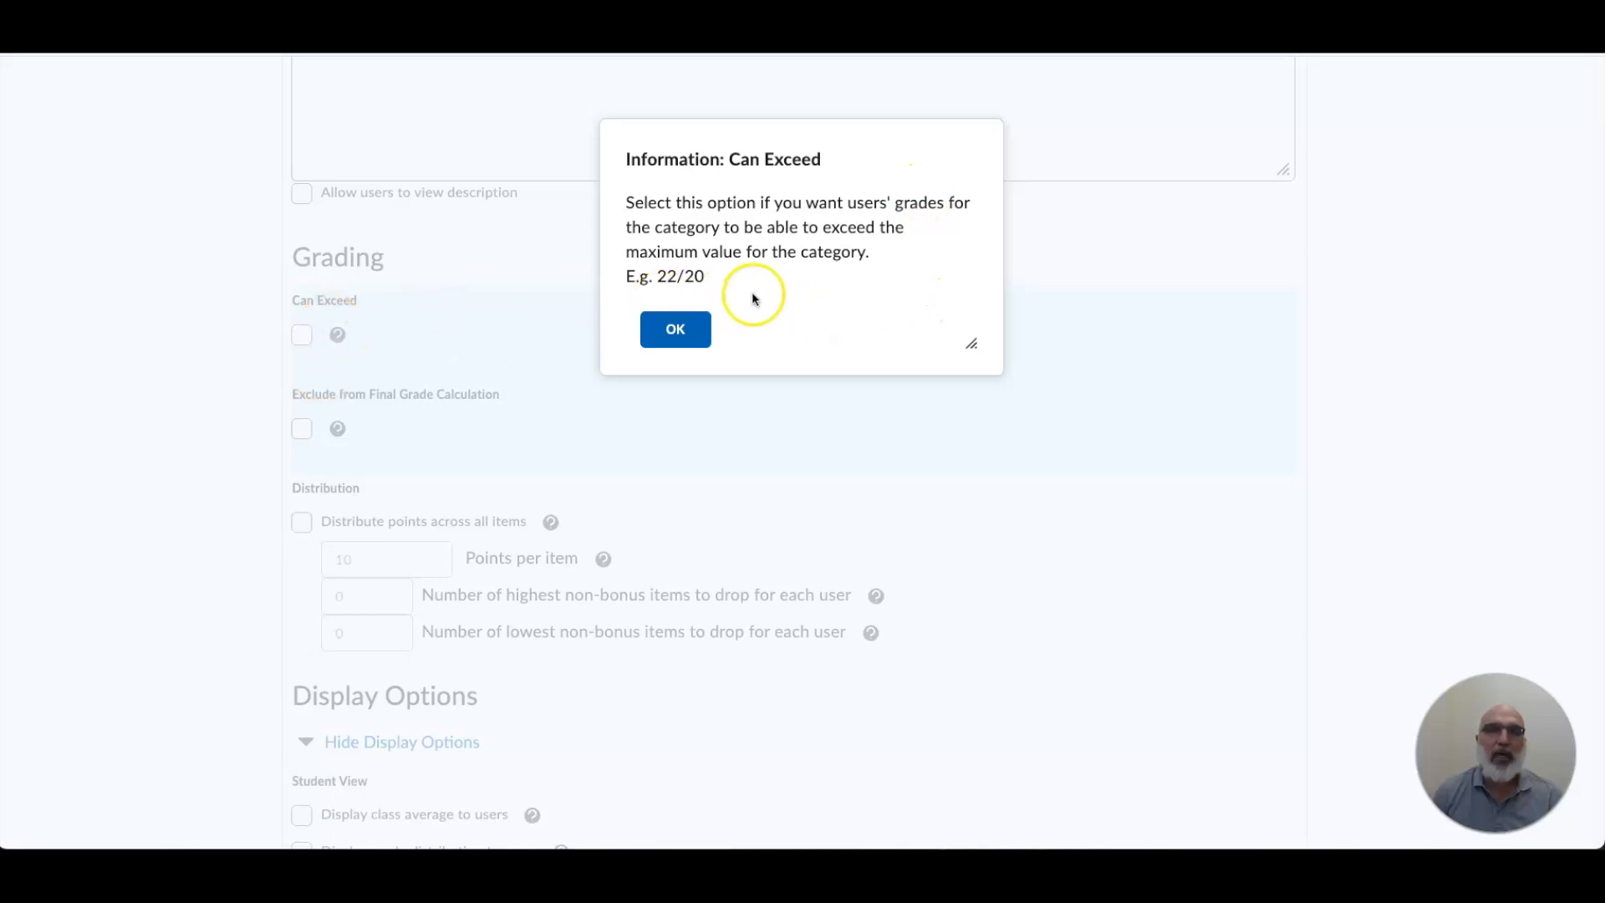
click(682, 329)
Step: Enable distributing points across all items in the category and compare the setting with the syllabus
scroll(550, 364, down, 2)
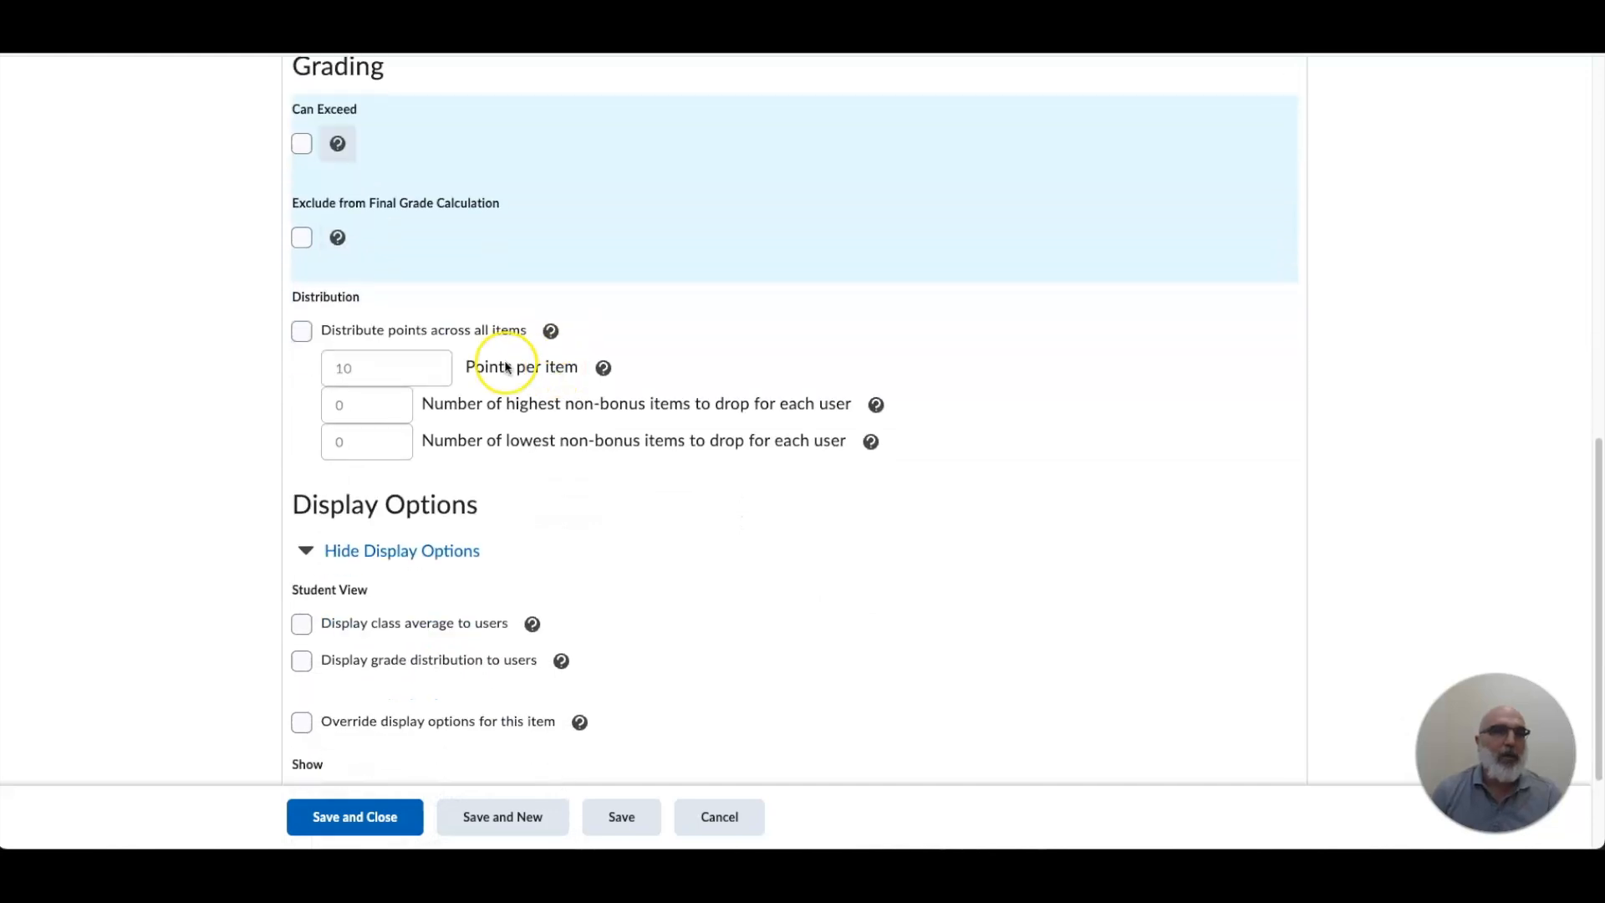
click(303, 333)
click(397, 393)
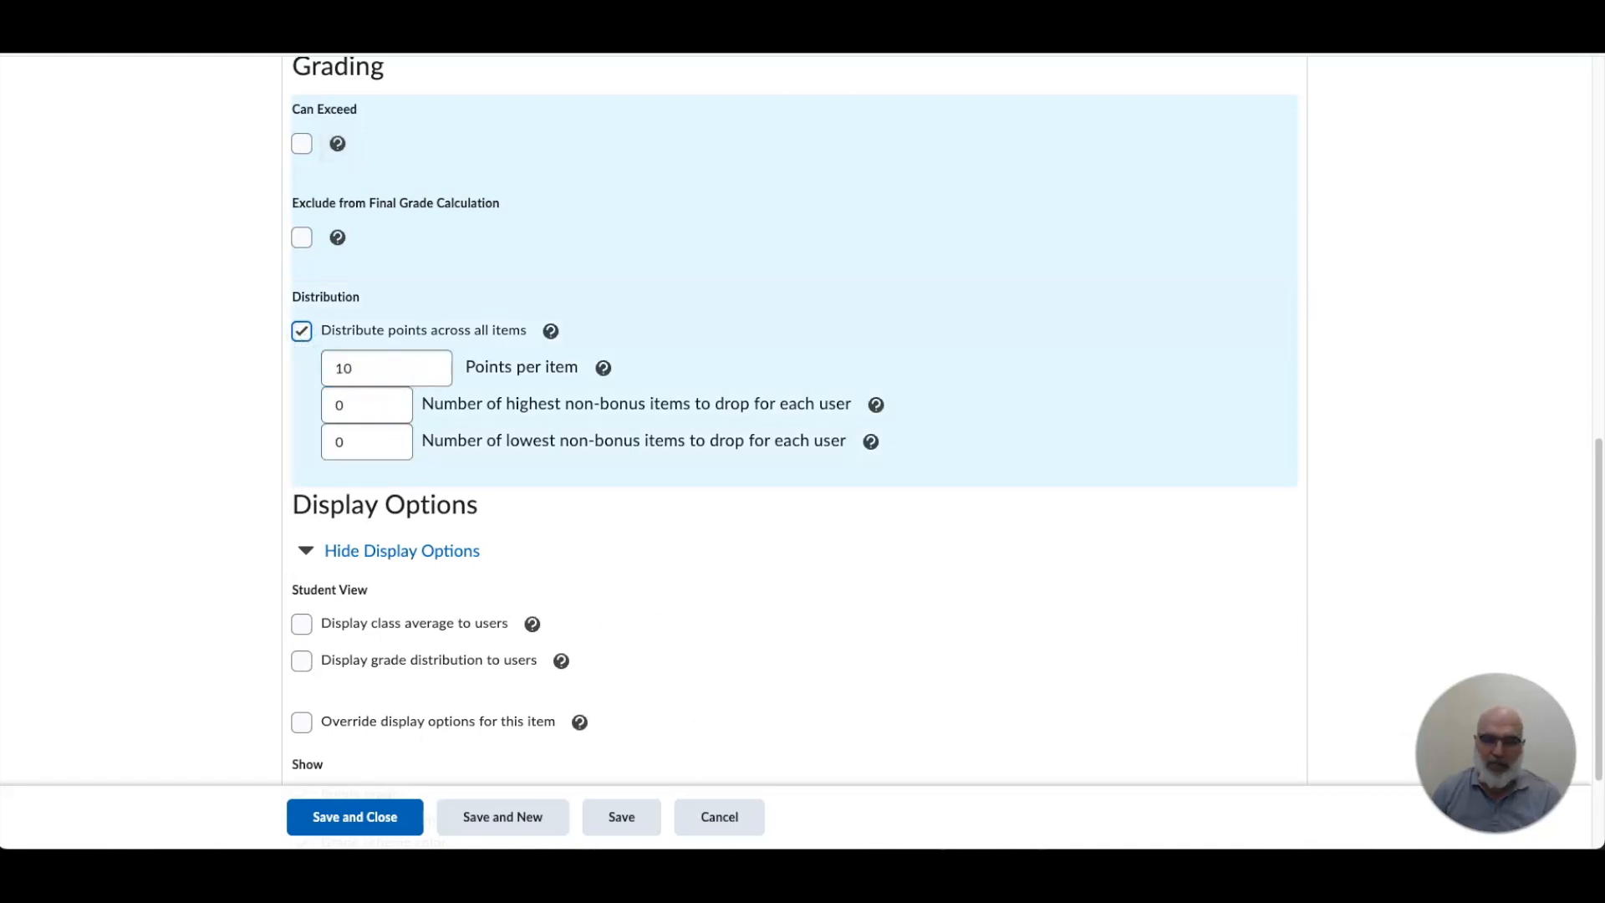
key(super+Tab)
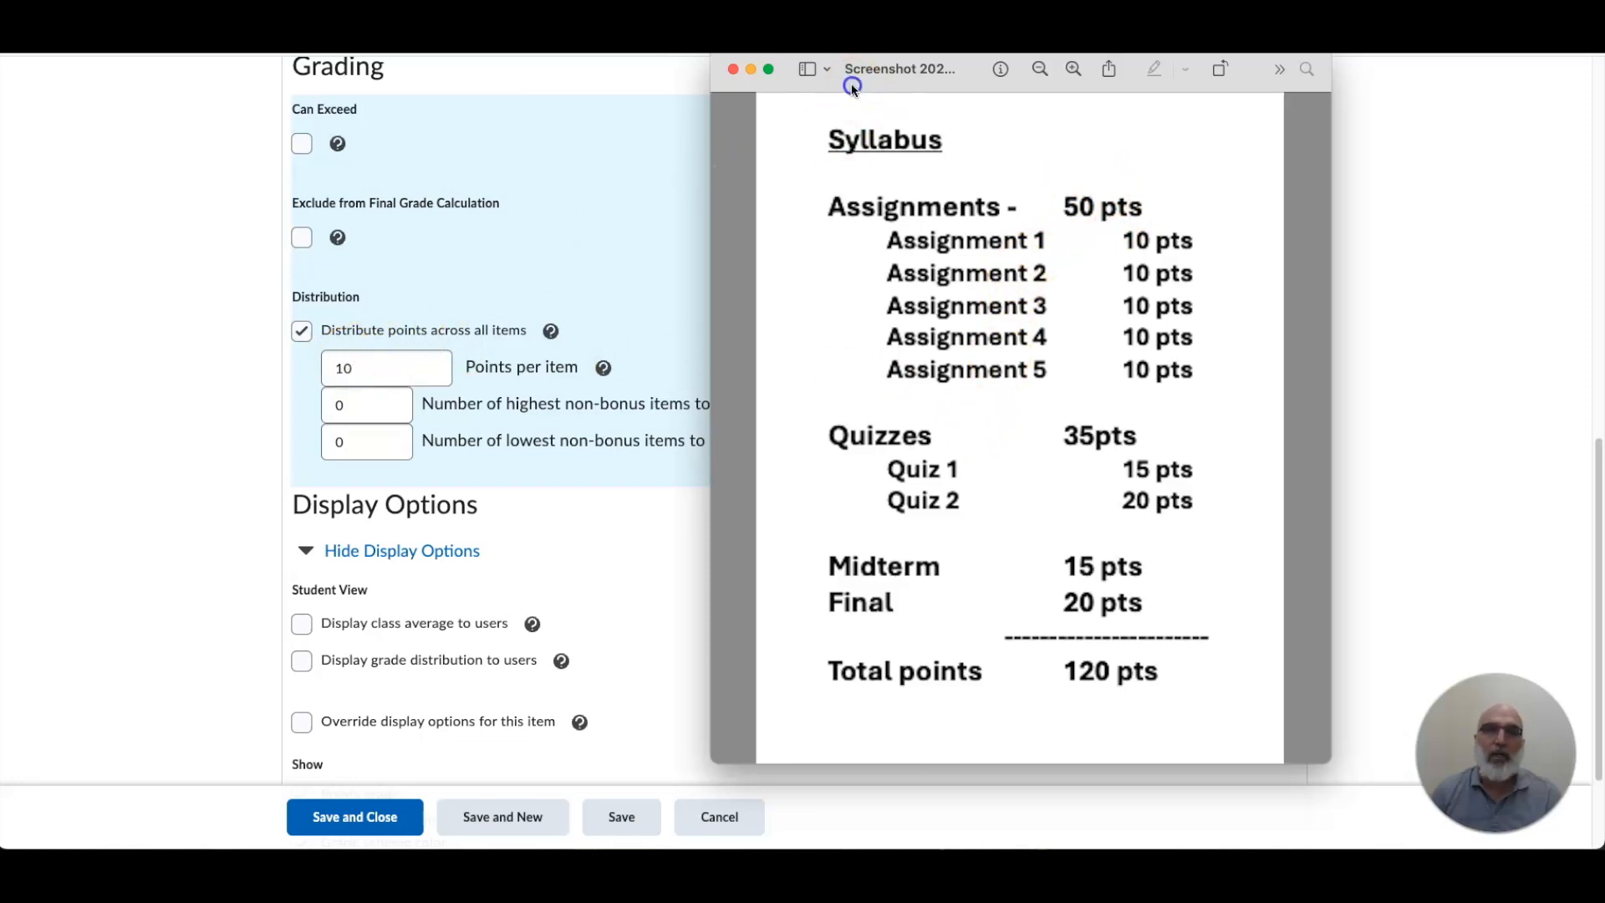
drag(852, 87, 1070, 878)
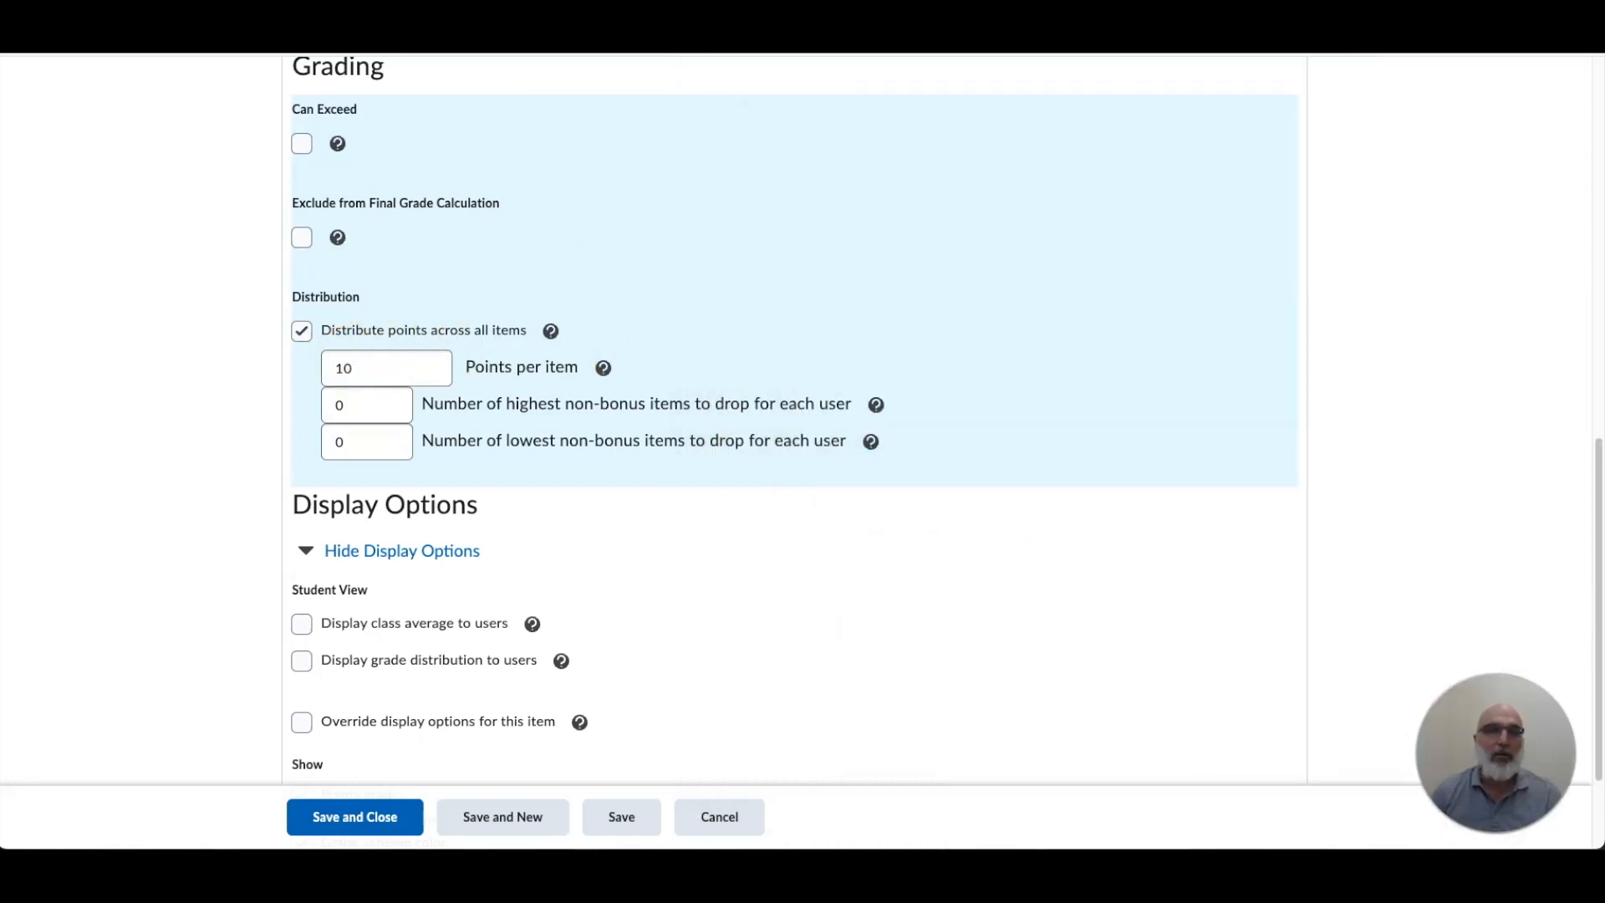
Step: Try dropping 1 lowest non-bonus item for each user, and turn off distributing points across all items
click(372, 365)
click(387, 452)
click(375, 444)
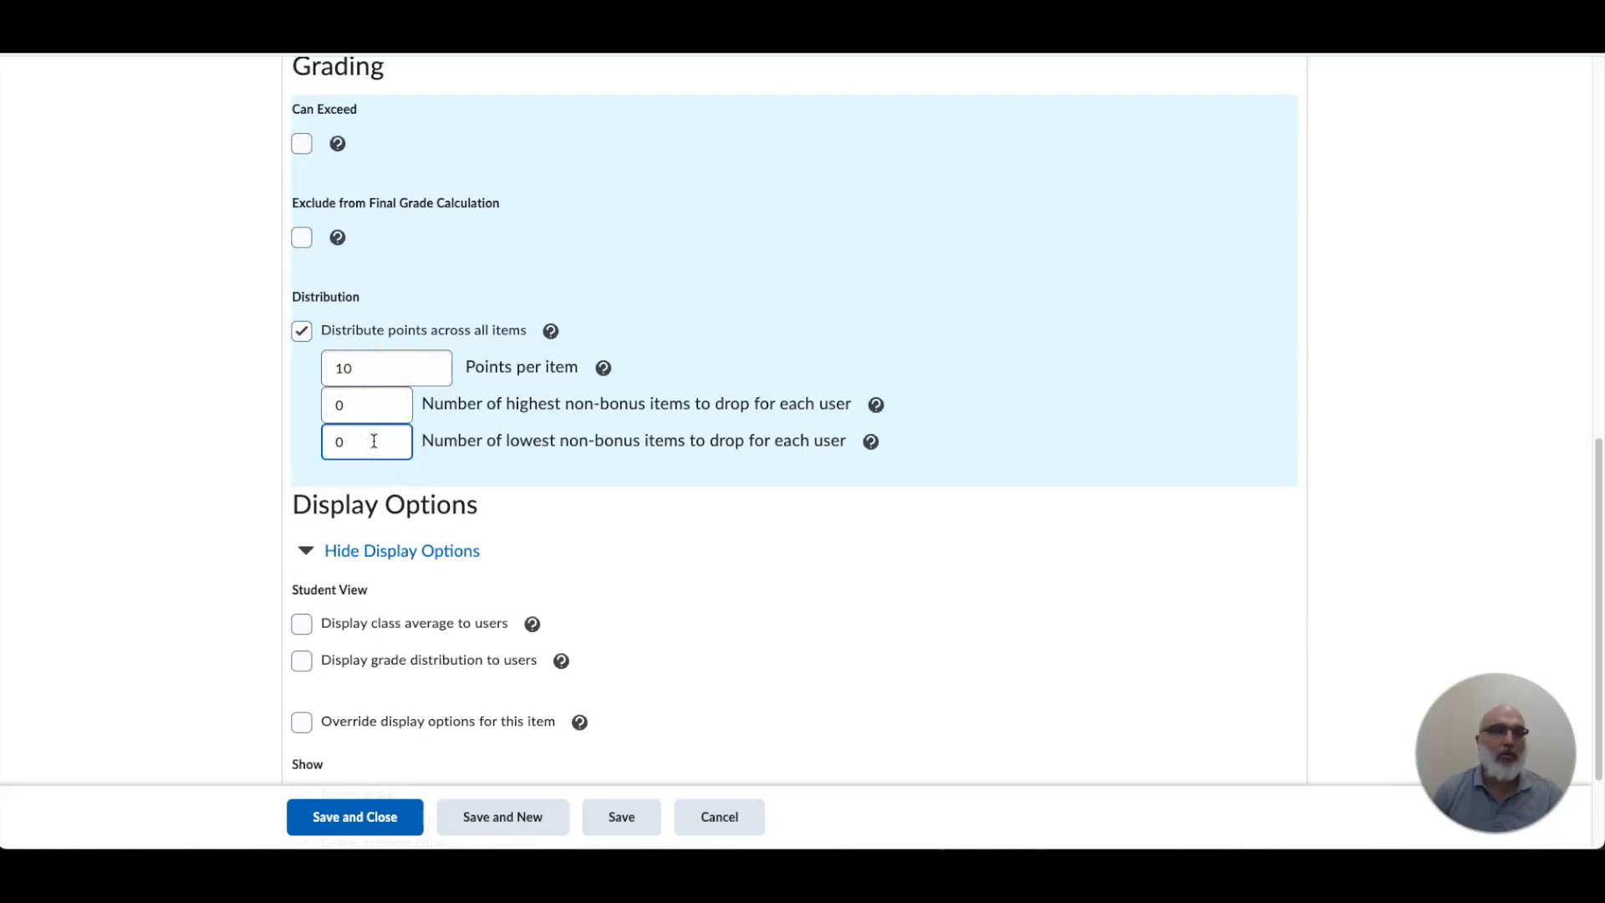
click(377, 403)
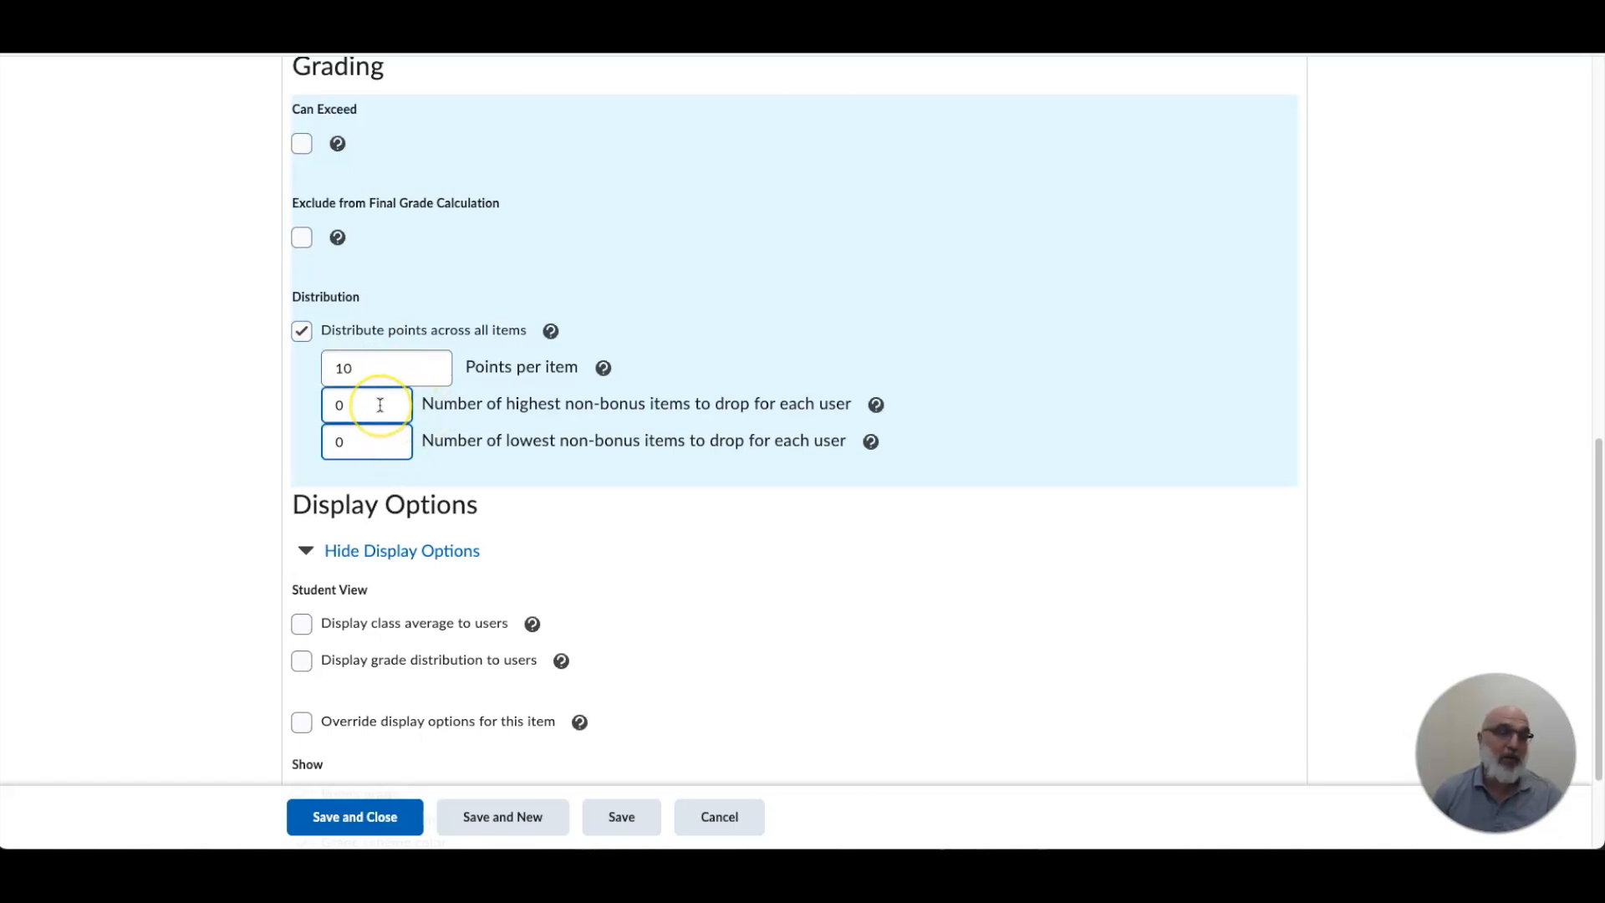
click(385, 370)
click(373, 442)
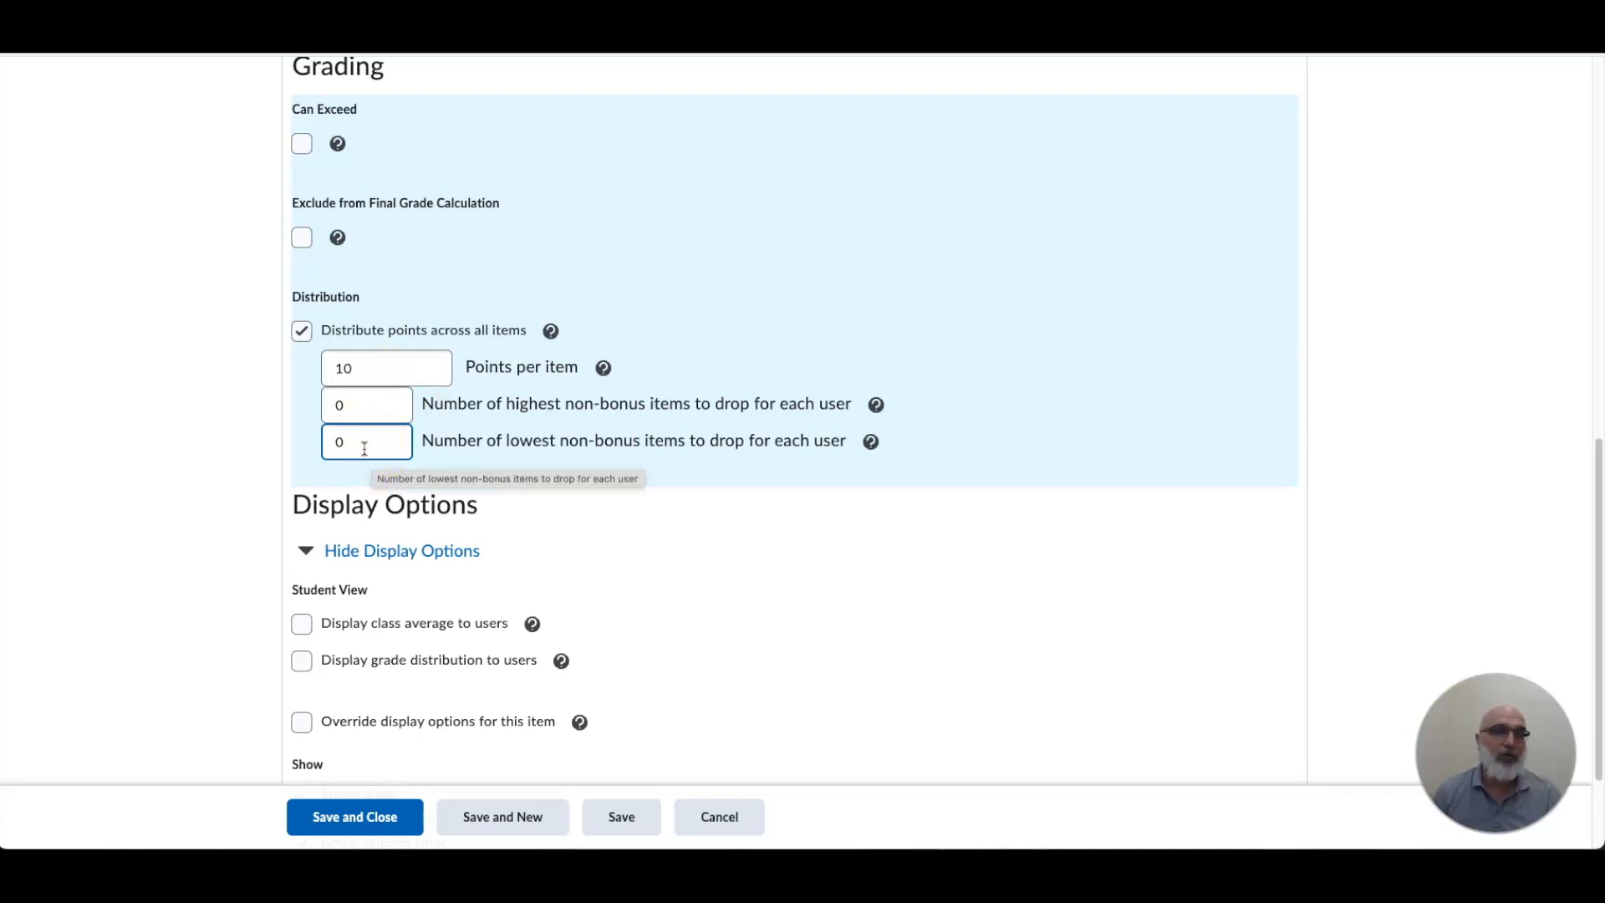
key(BackSpace)
text(1)
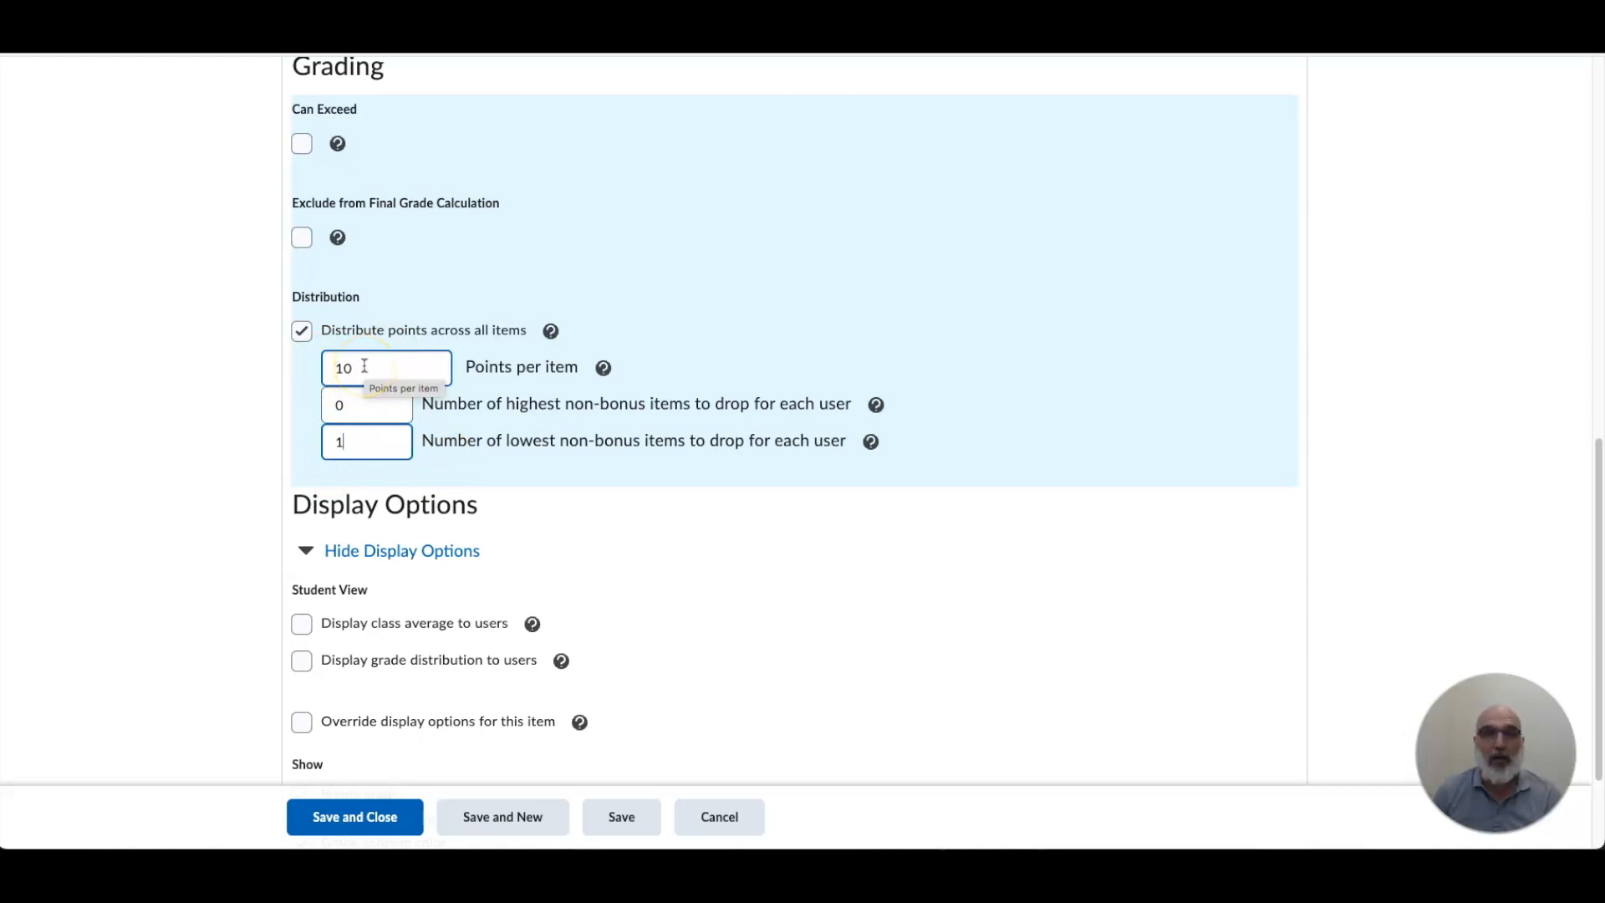
click(303, 333)
click(303, 333)
Step: Try overriding the display options for the category, and clear the override again
scroll(527, 343, down, 1)
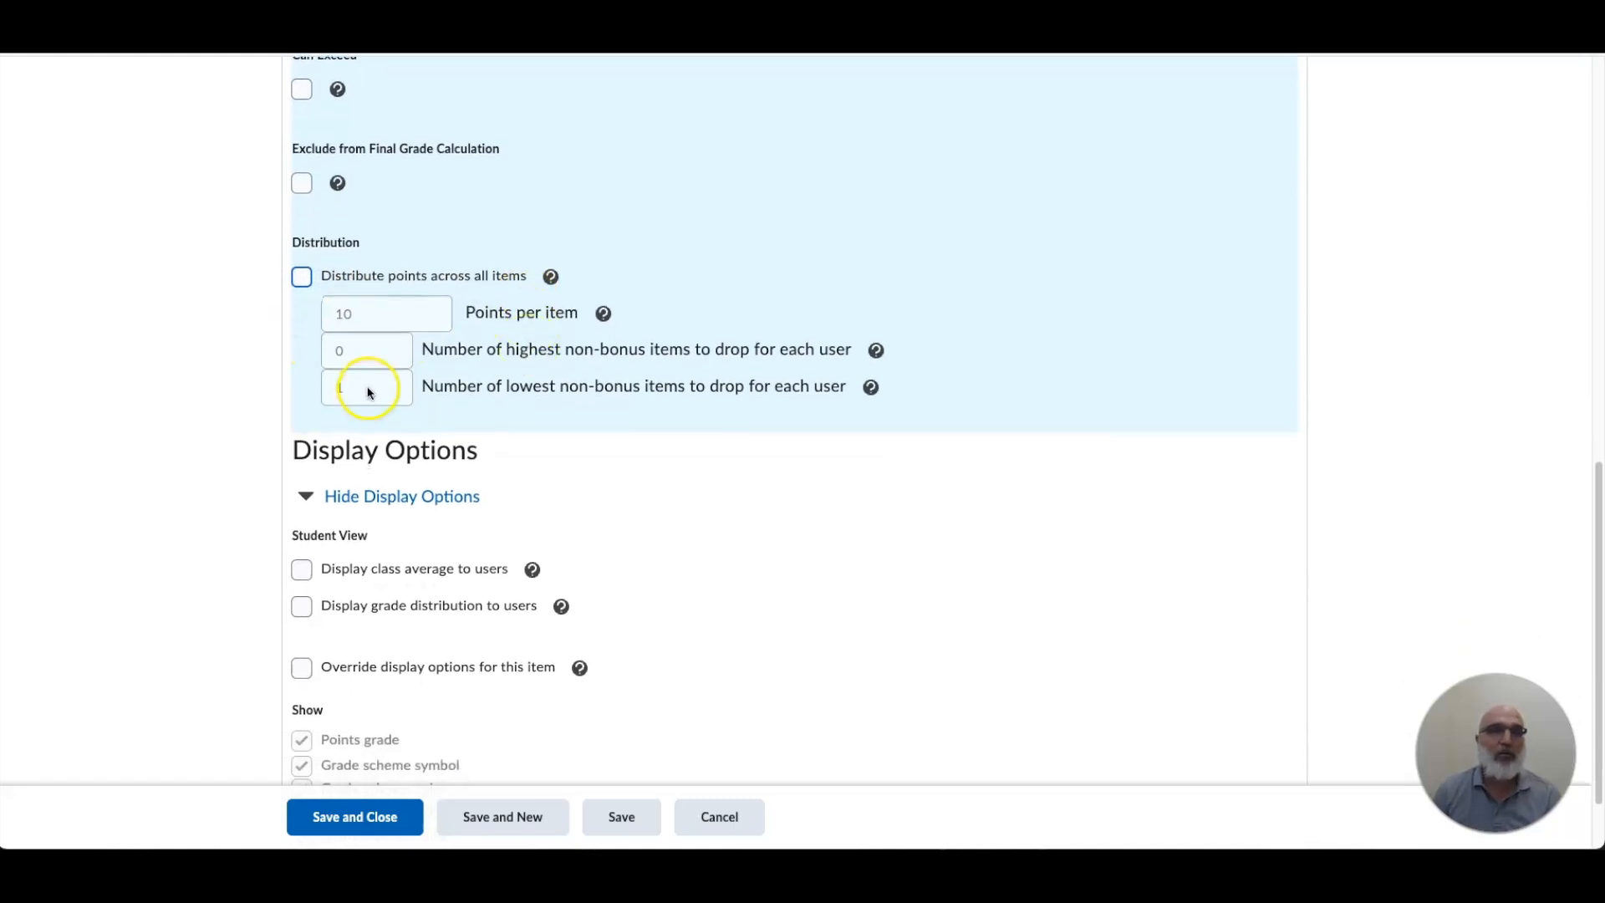
scroll(719, 380, down, 1)
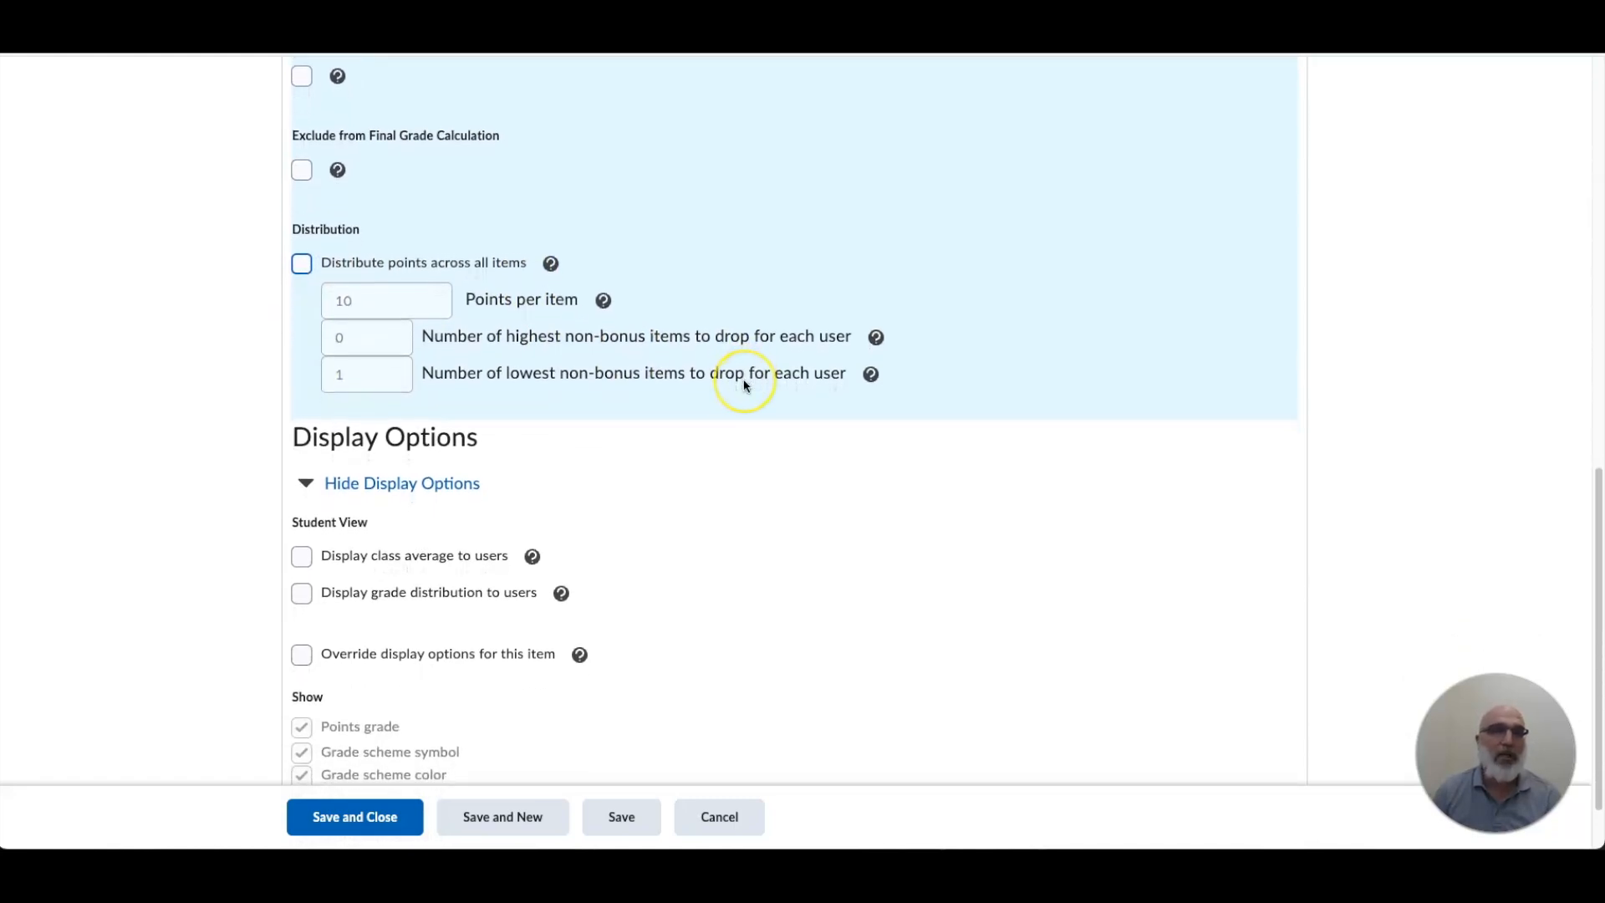
scroll(744, 378, down, 2)
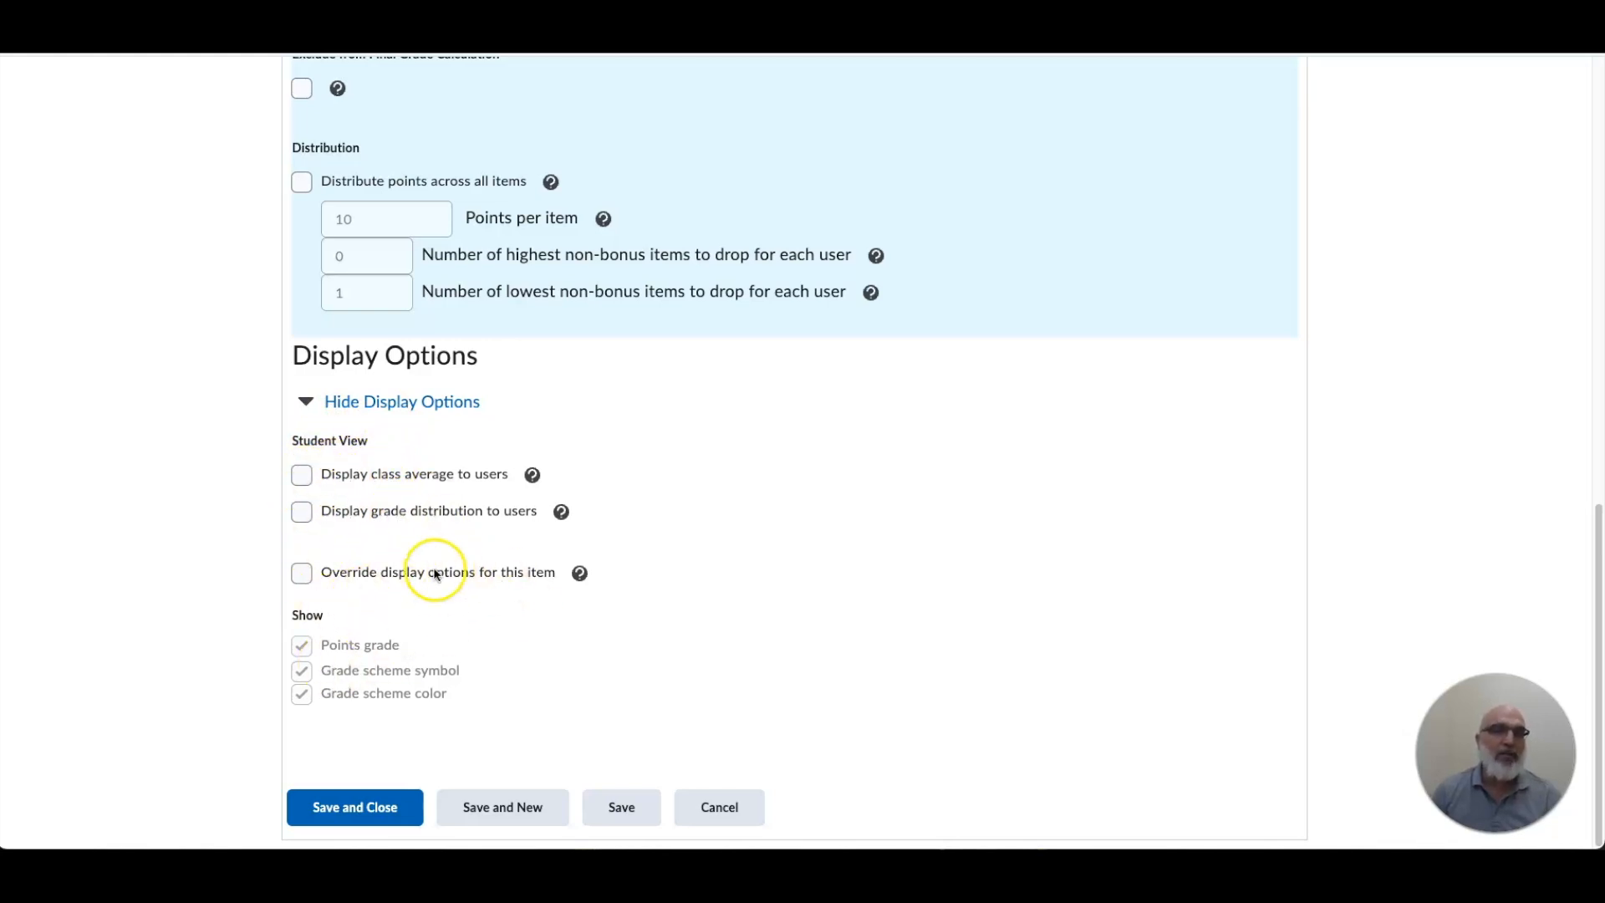
click(301, 573)
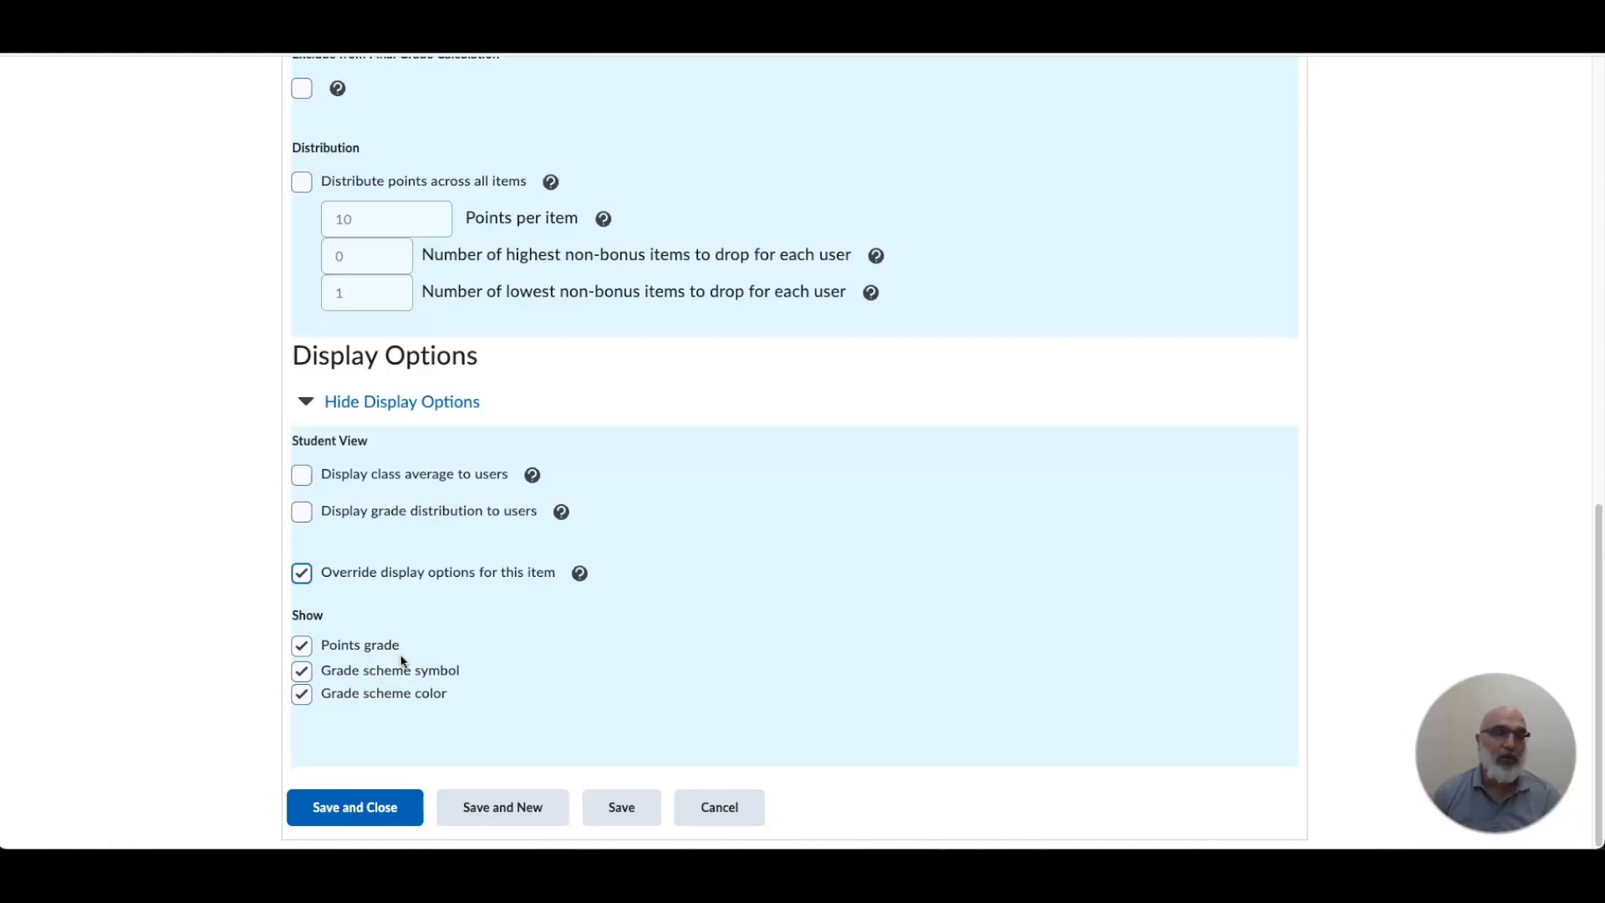
click(344, 577)
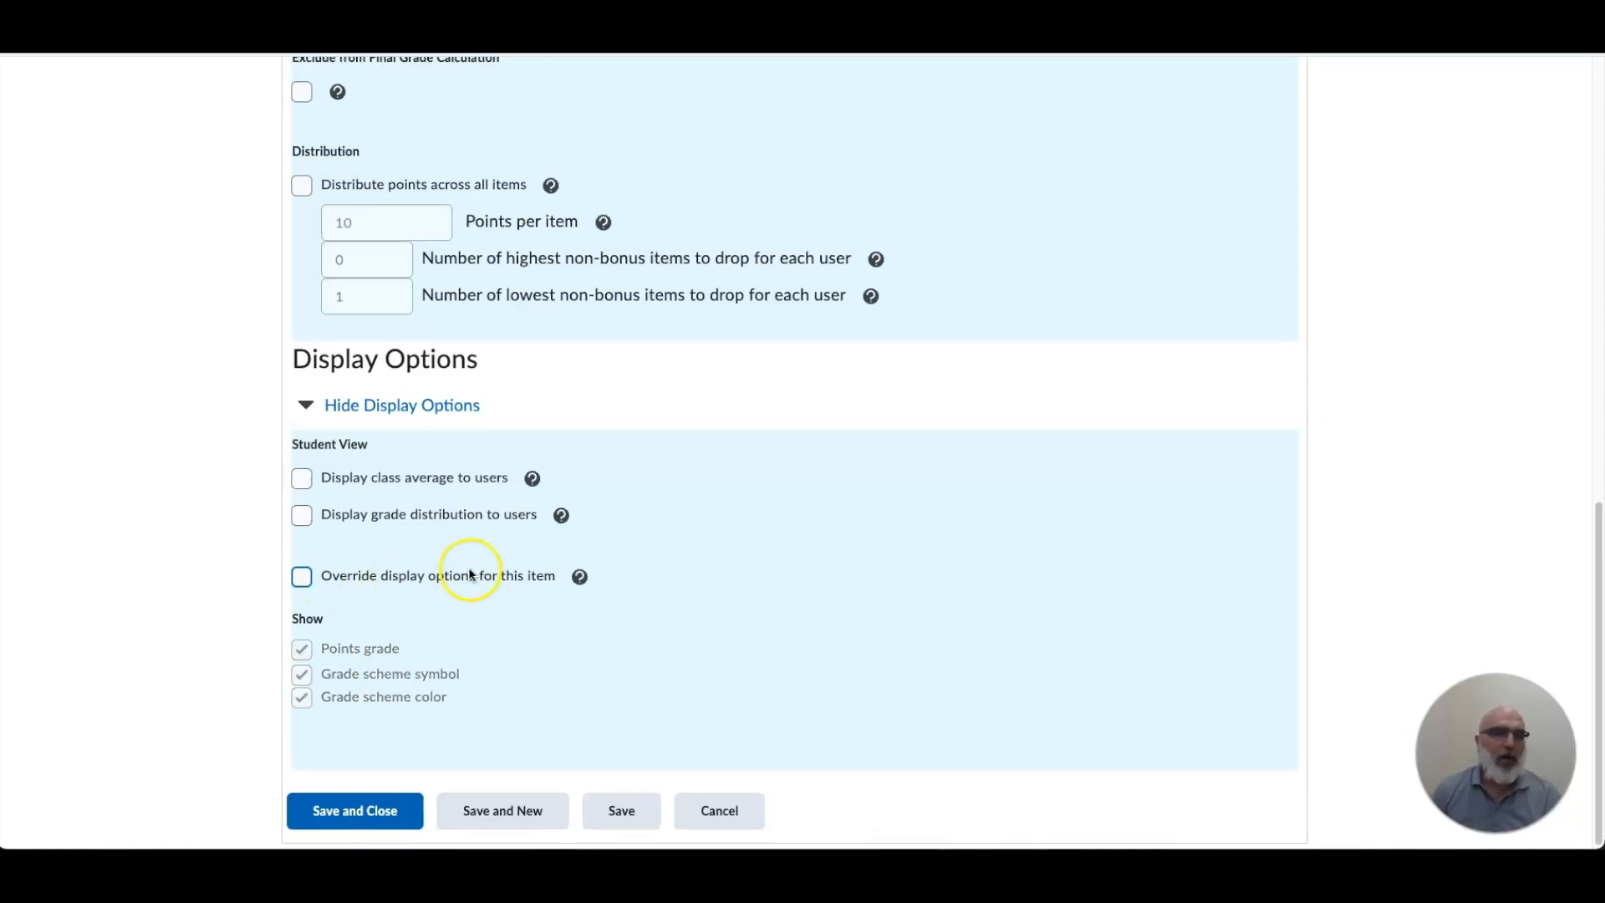
scroll(461, 601, down, 1)
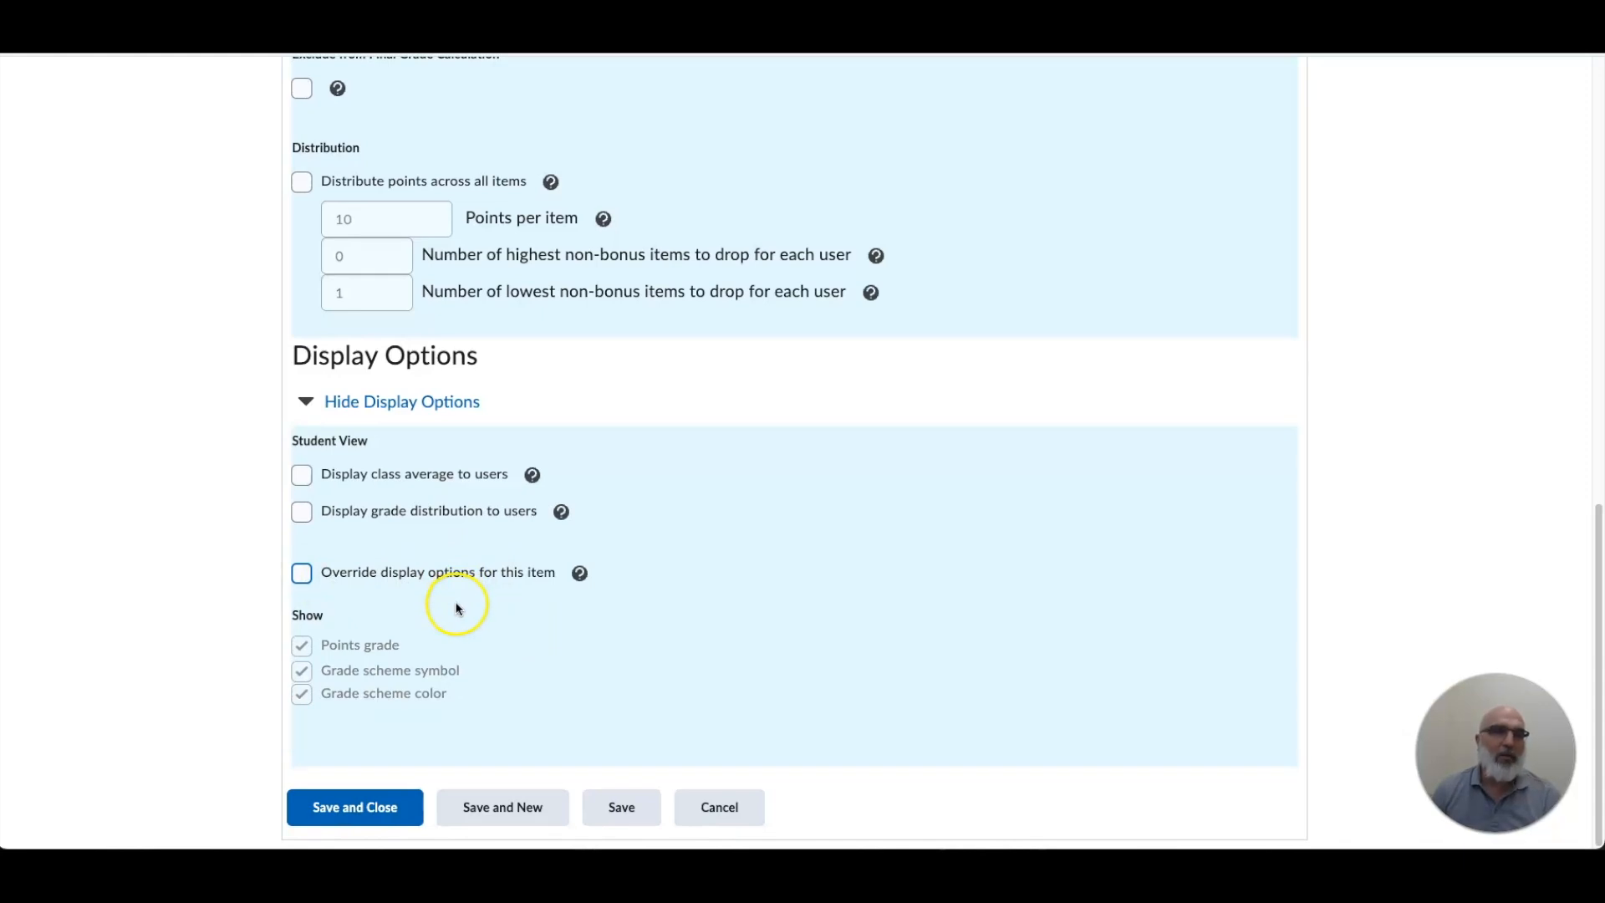
Step: Save and close the Assignments category
click(361, 811)
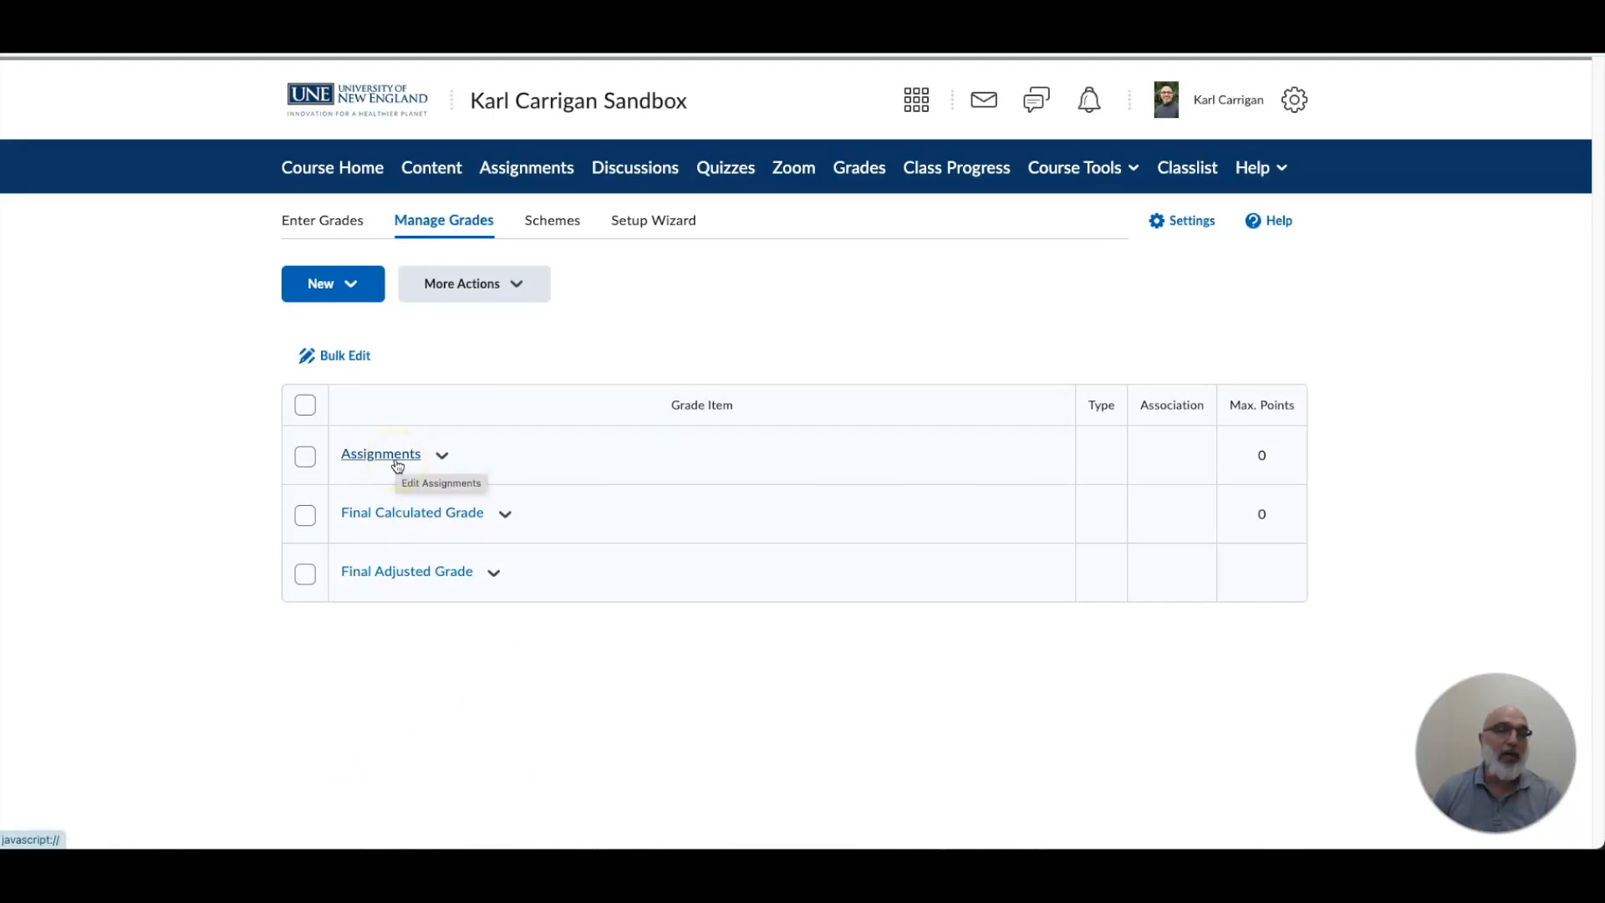
mouse_move(1196, 847)
mouse_down()
mouse_move(1132, 240)
mouse_move(1023, 217)
mouse_move(1179, 362)
mouse_move(1213, 861)
mouse_up()
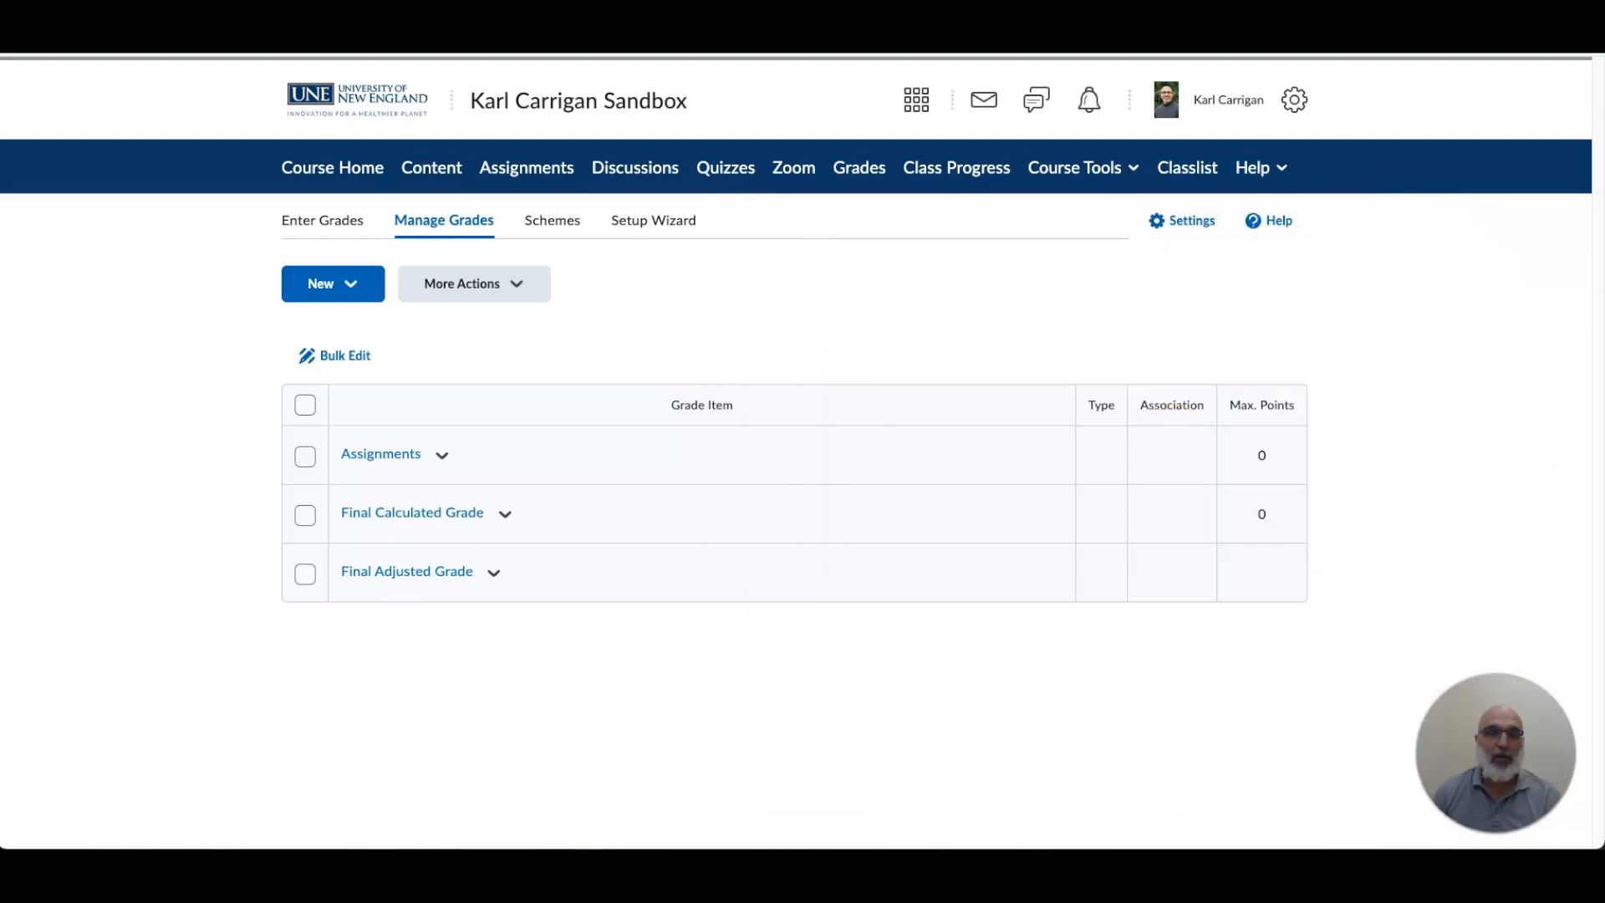
Step: Start a new numeric grade item named Assignment 1 with the short name A1
click(355, 285)
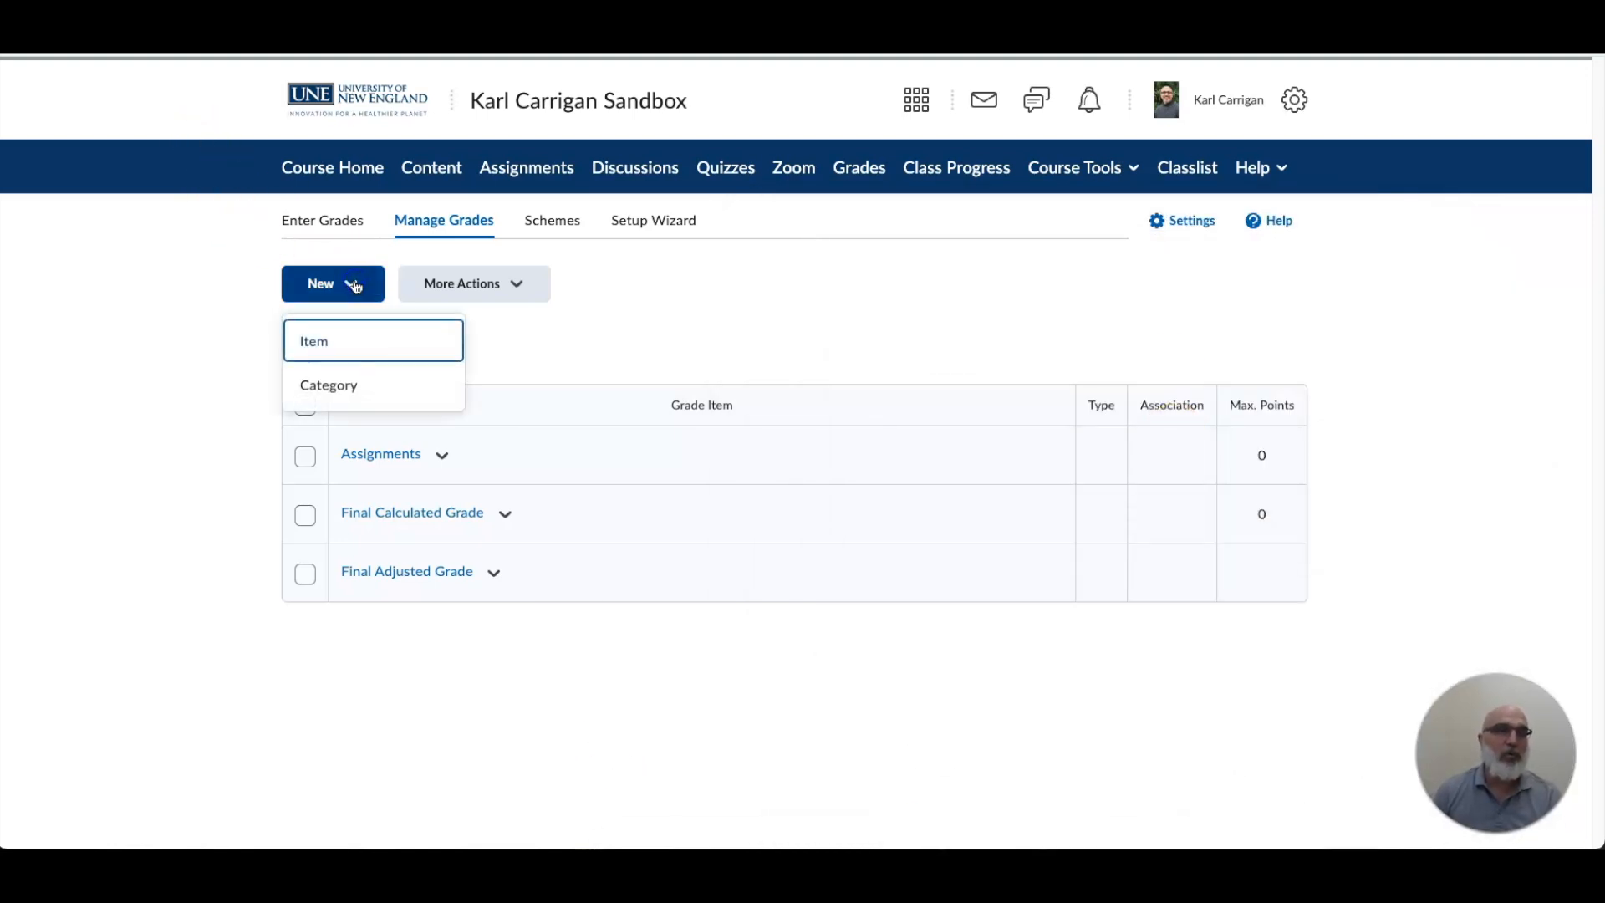
click(348, 351)
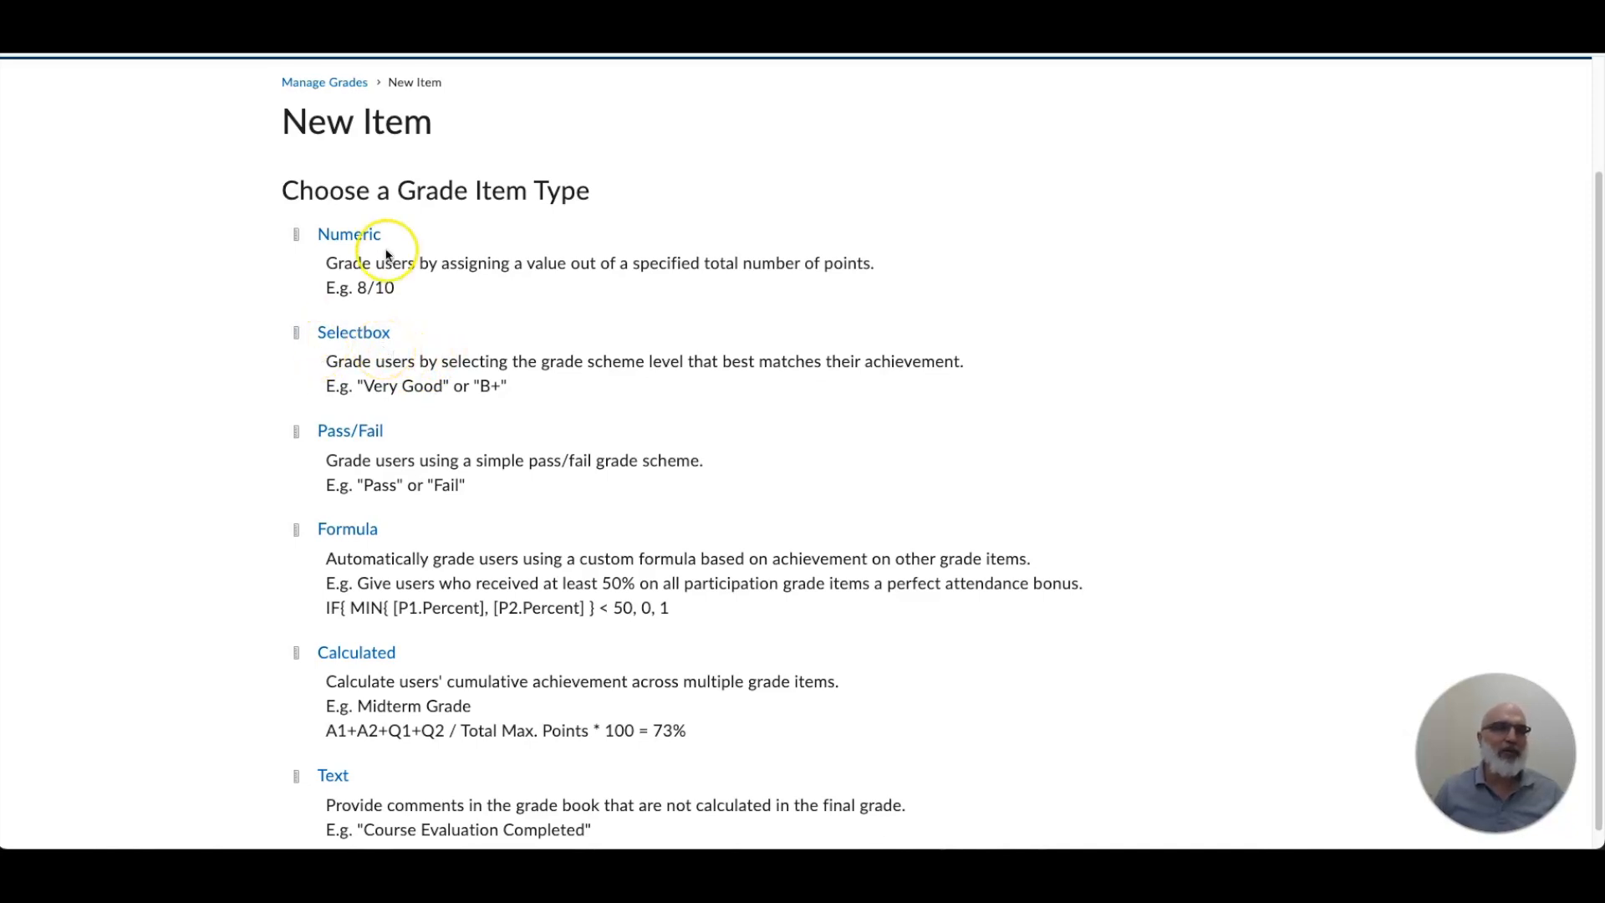
click(361, 237)
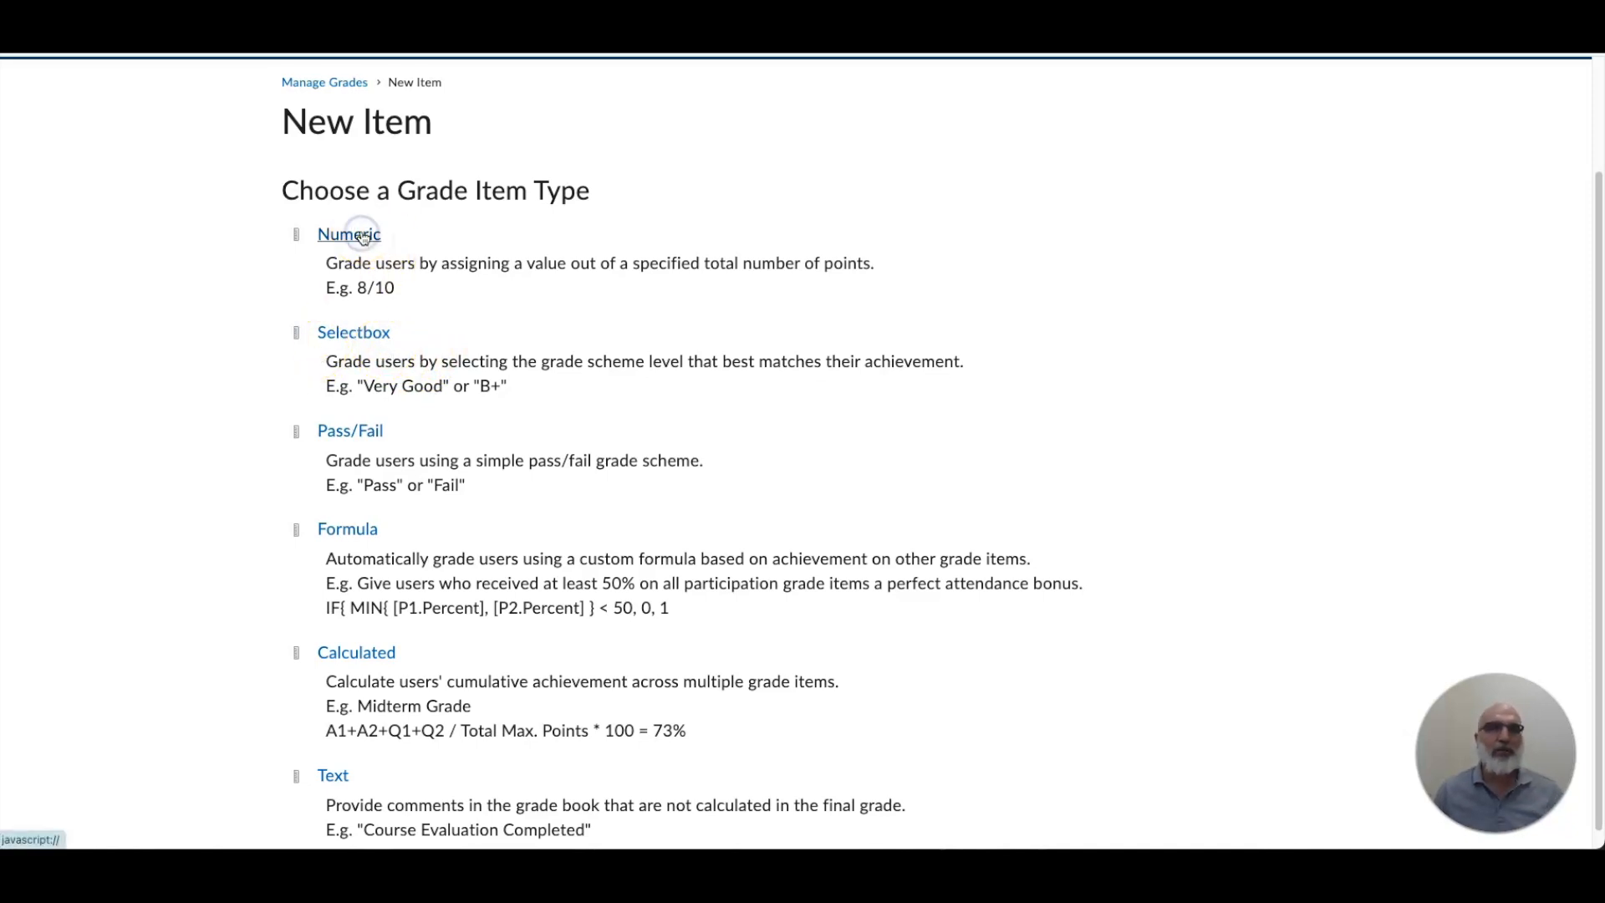
scroll(408, 344, down, 1)
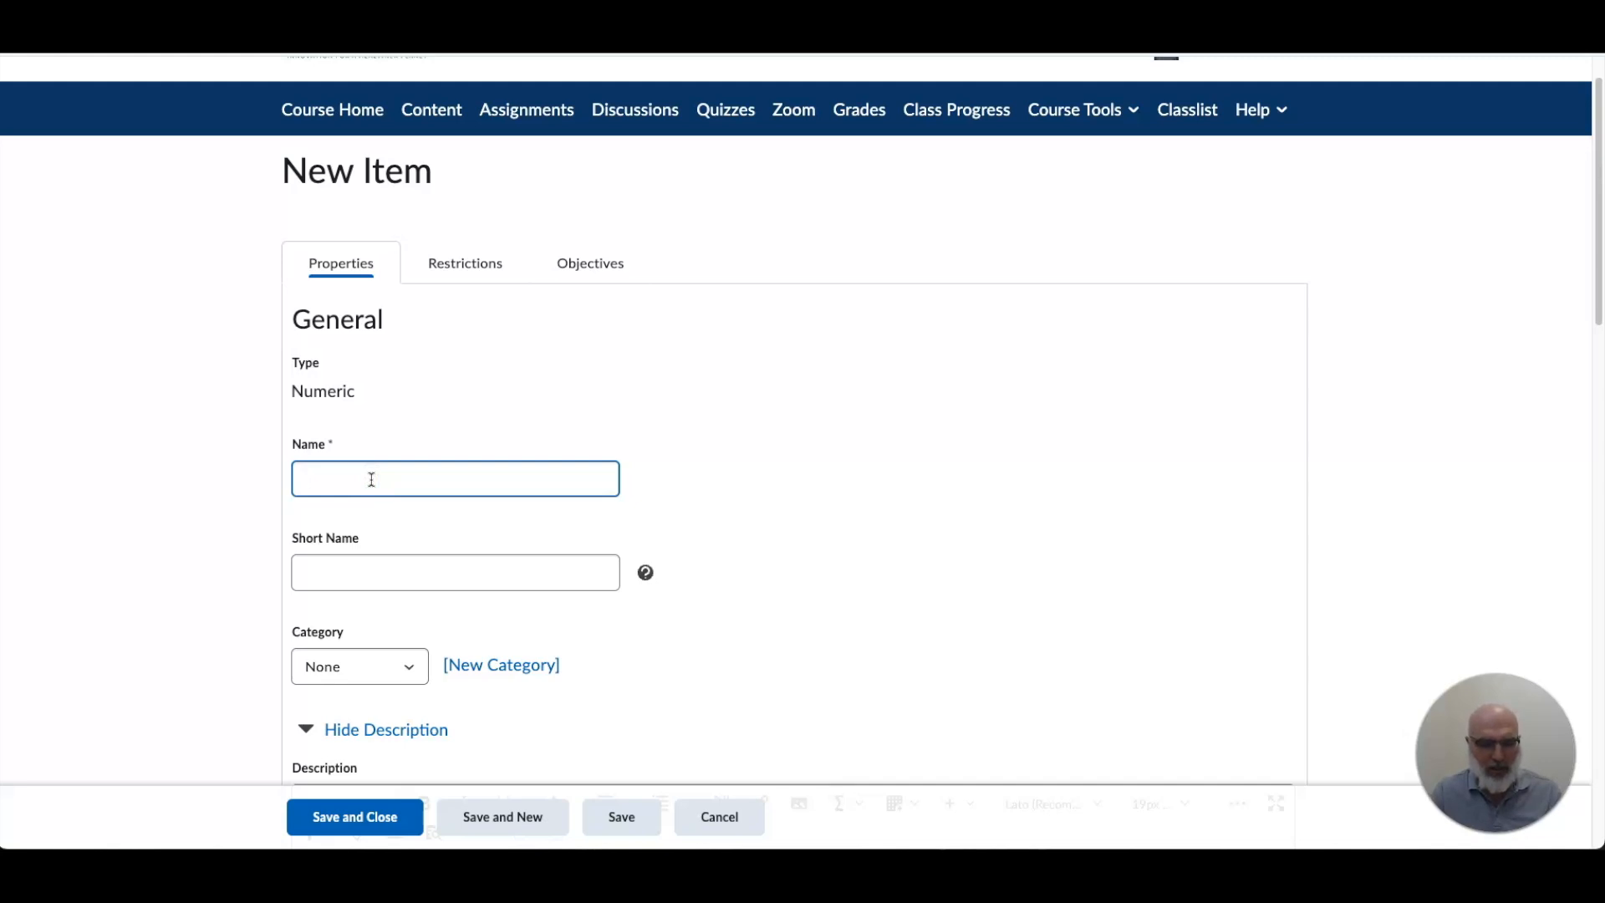
text(Assignment 1)
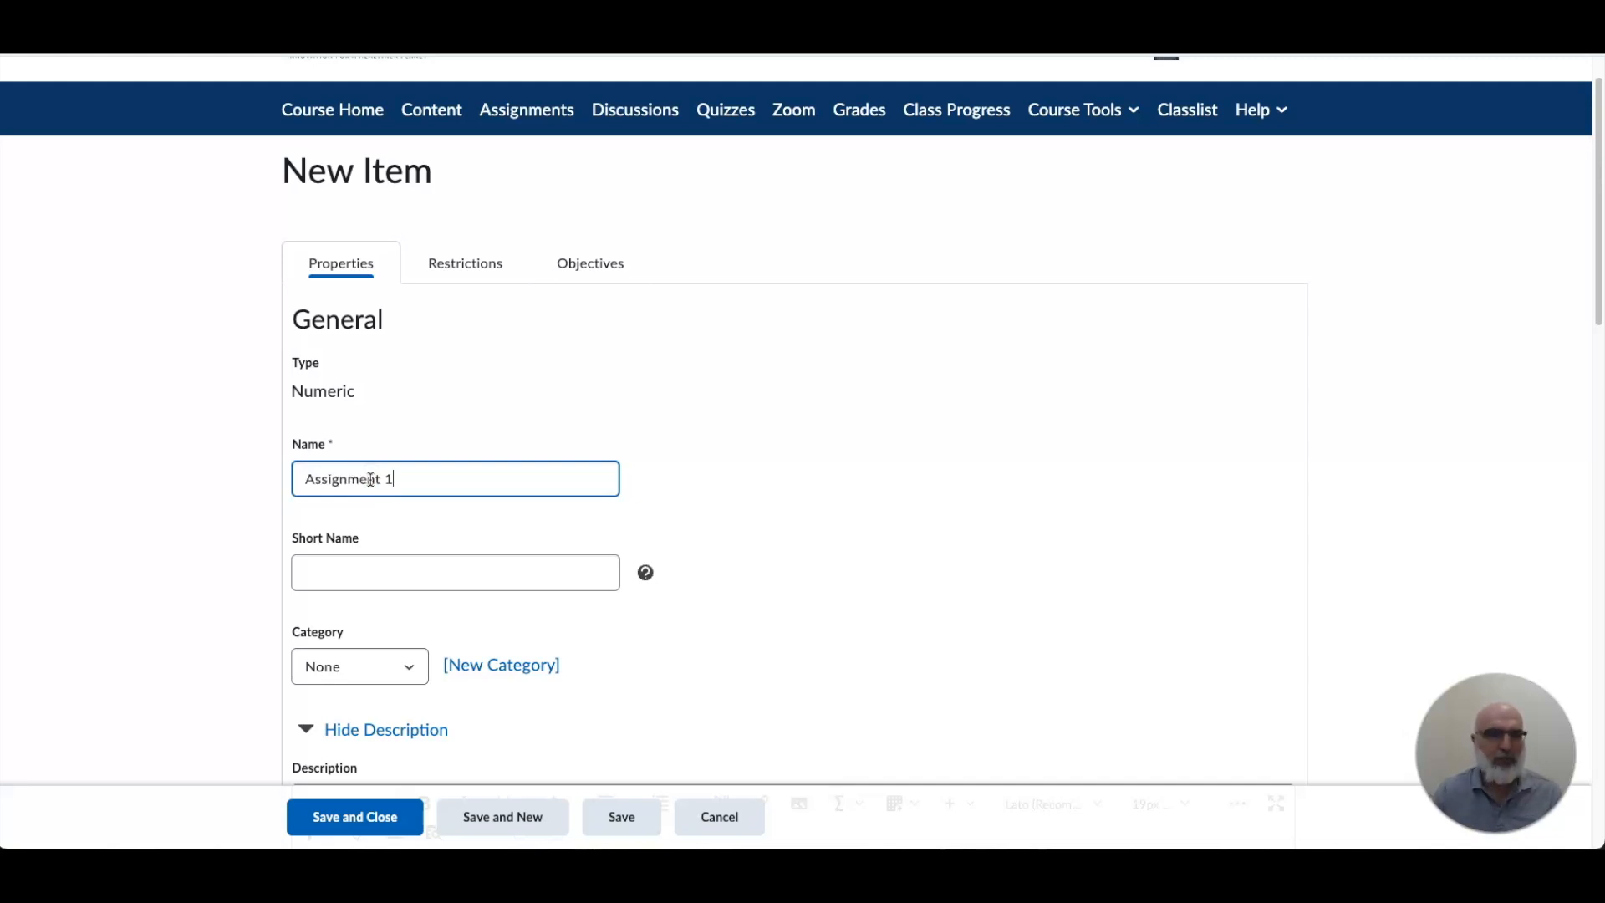
scroll(371, 479, down, 1)
click(345, 491)
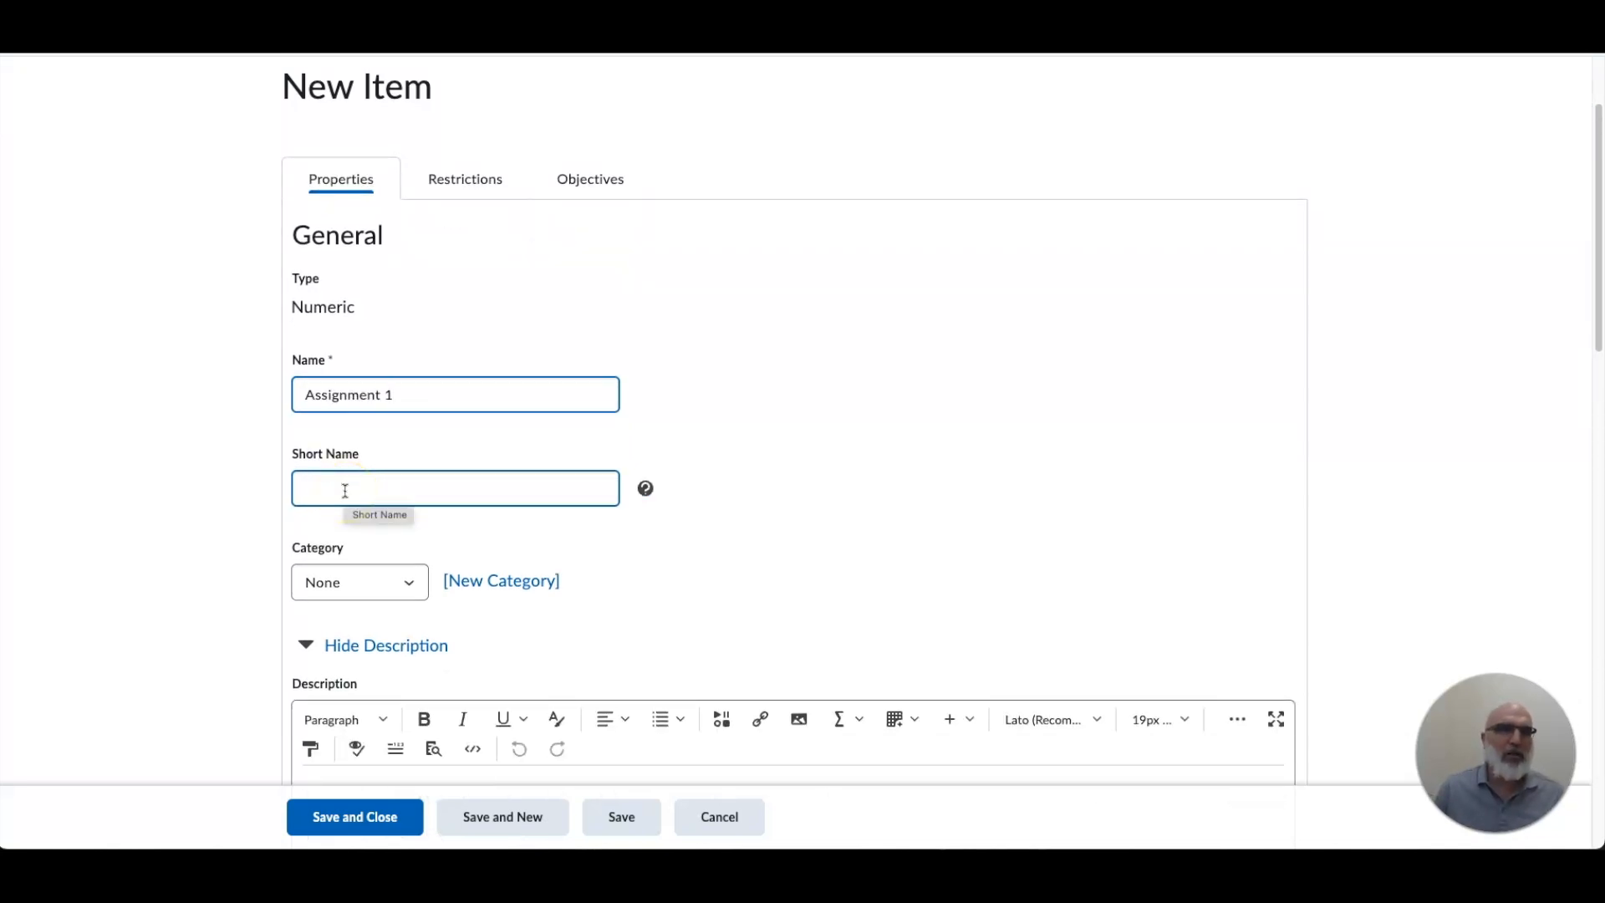
text(A)
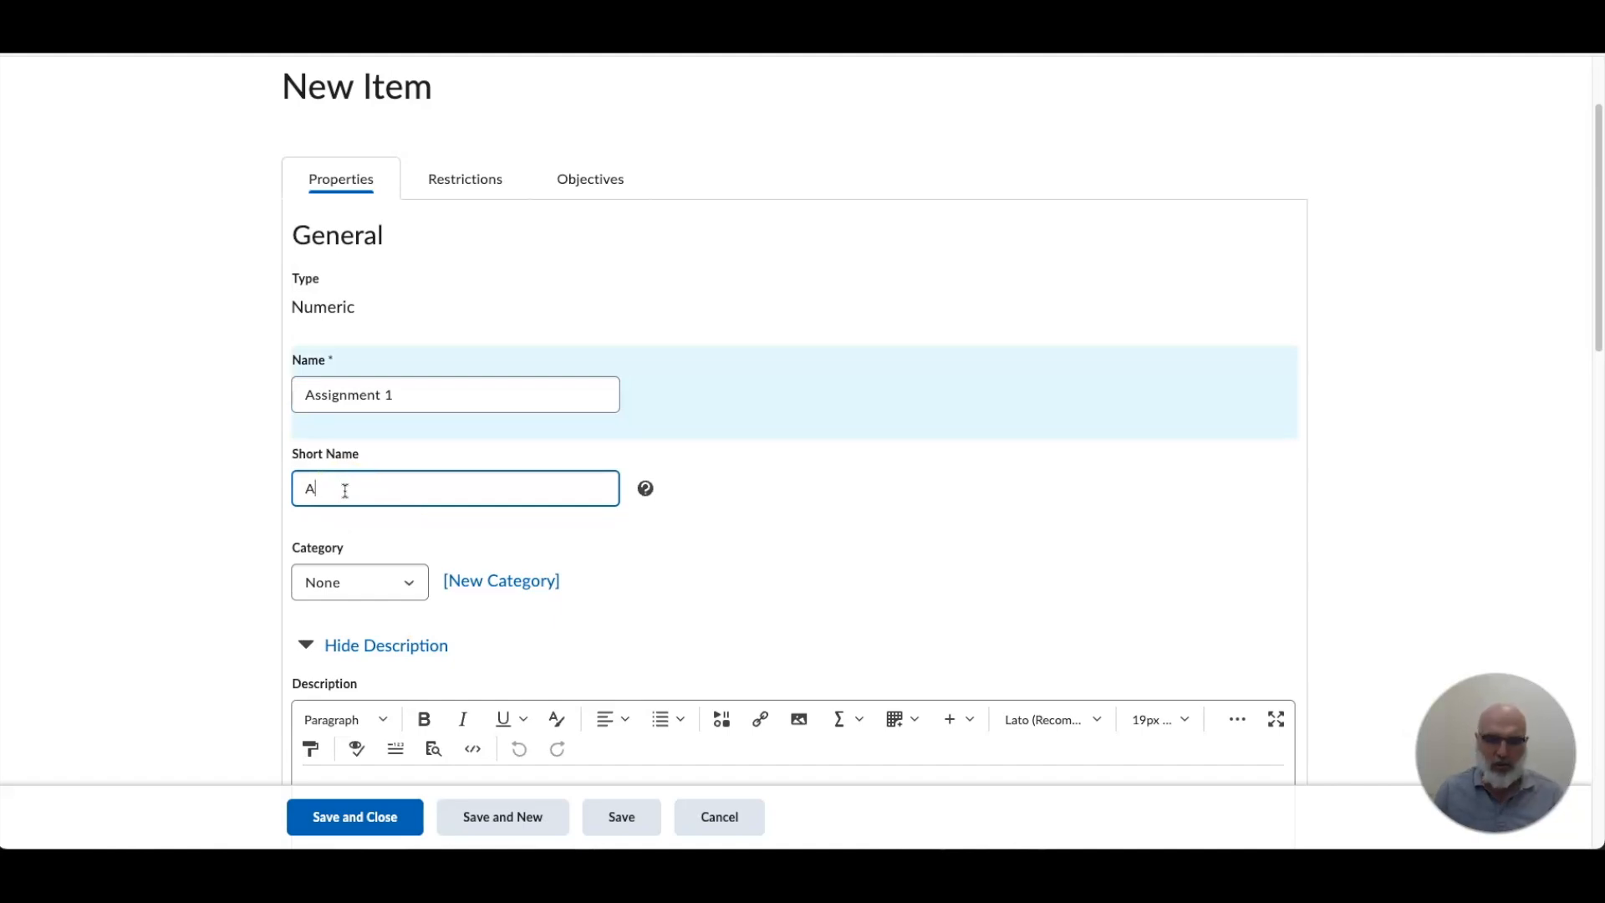
text(1)
Step: Put the Assignment 1 item in the Assignments category
scroll(459, 491, down, 1)
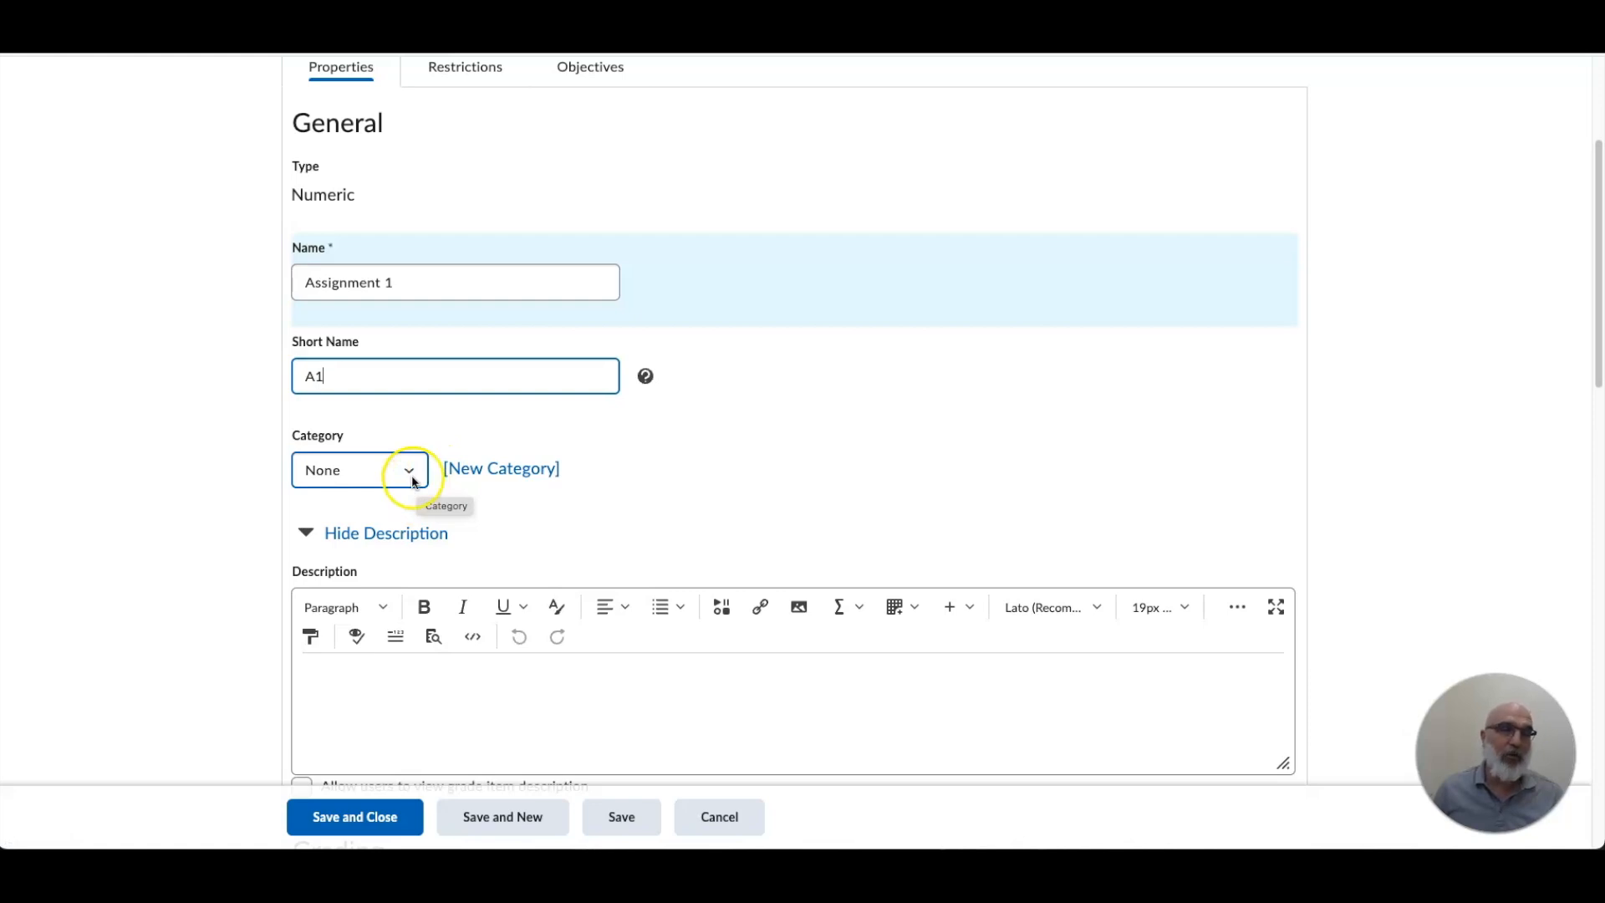
click(410, 473)
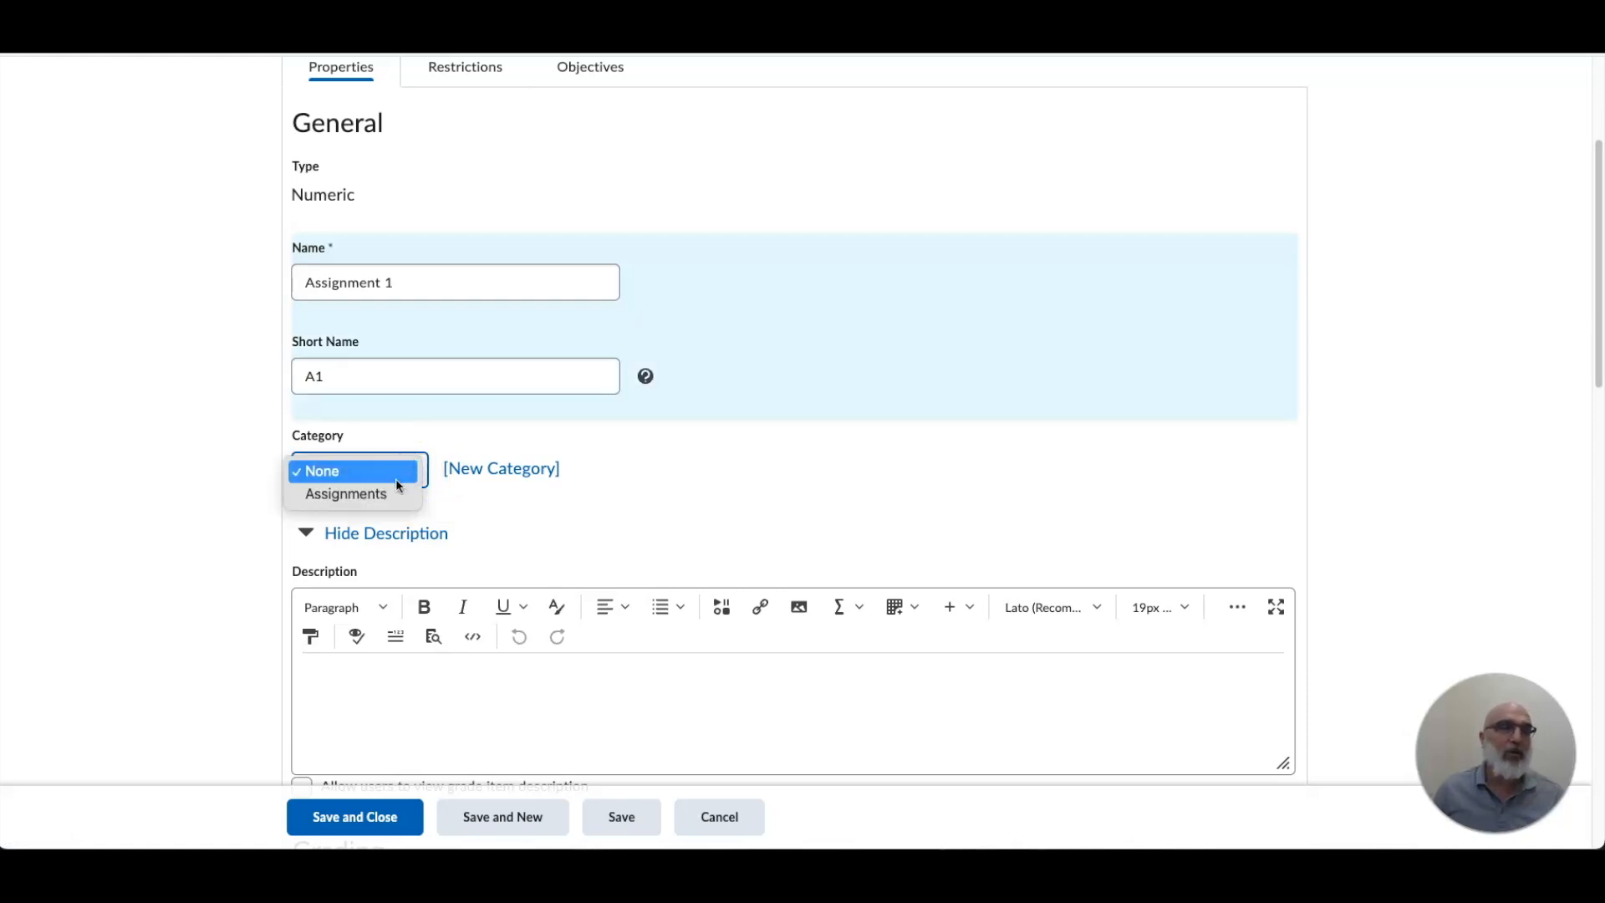
click(387, 494)
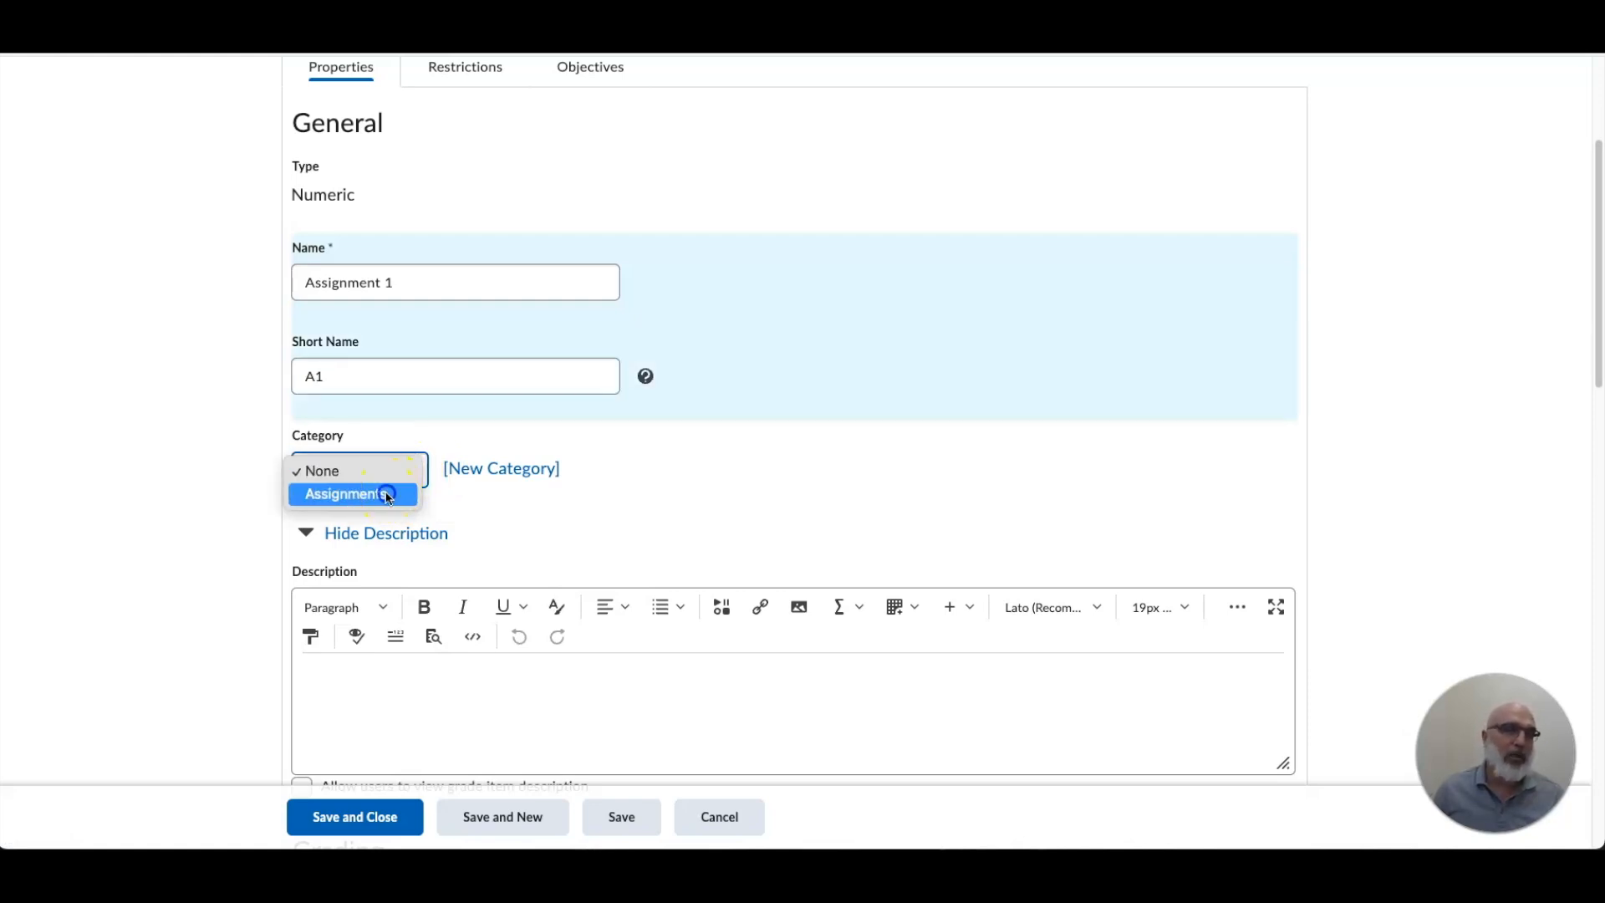
click(377, 290)
key(Tab)
scroll(496, 347, down, 2)
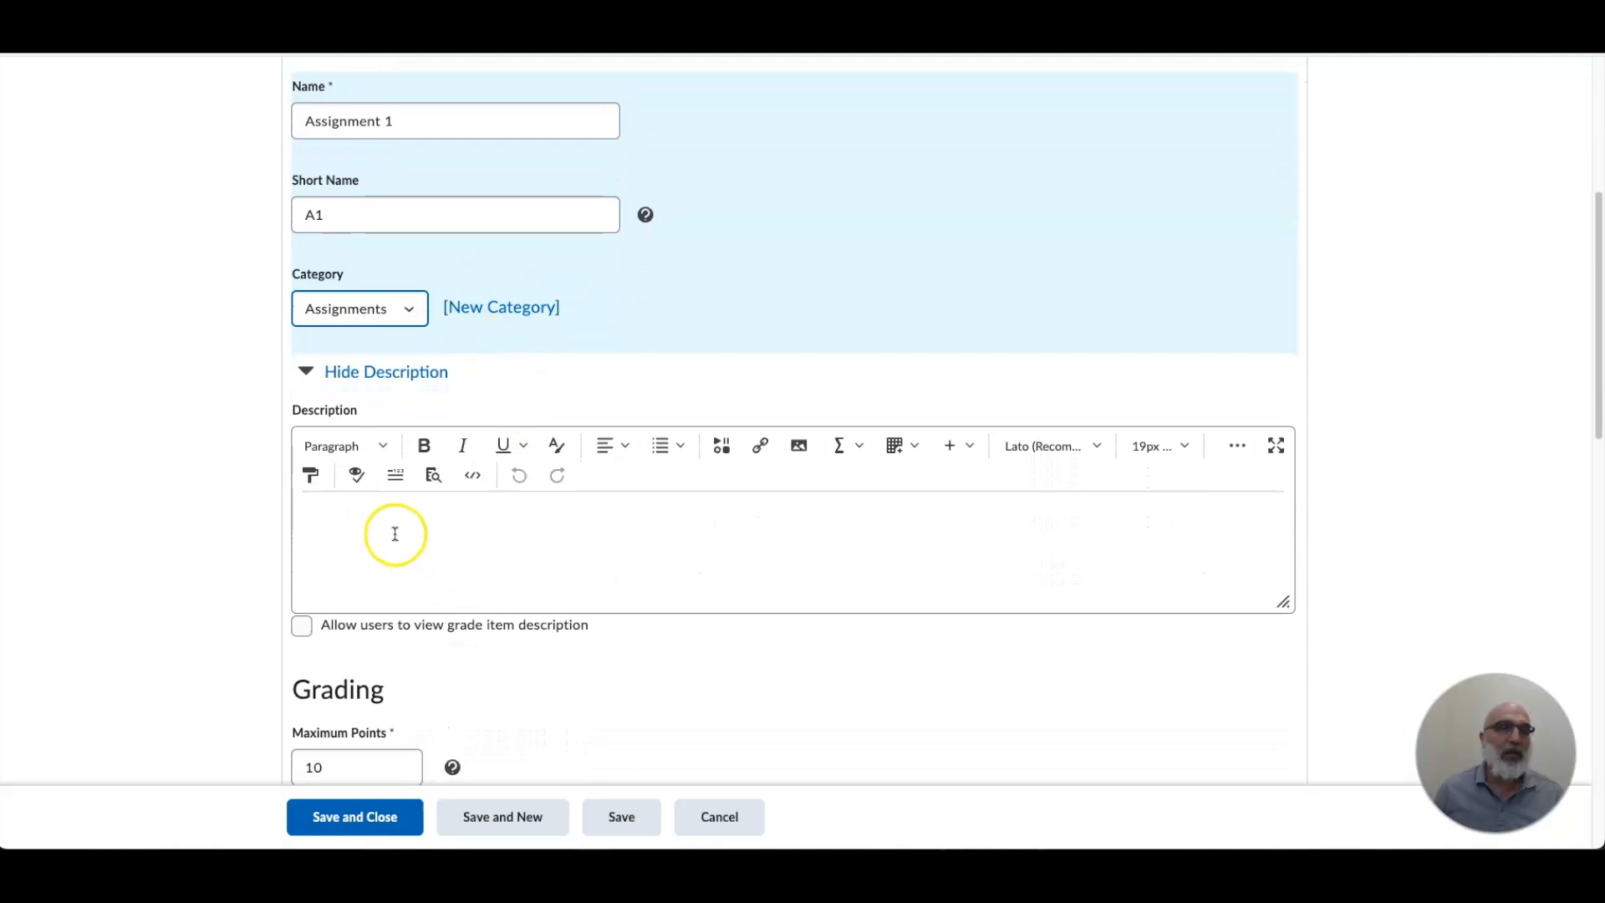
Step: Review the item's maximum points, Can Exceed, Bonus and Exclude from Final Grade Calculation settings
scroll(405, 535, down, 3)
click(316, 512)
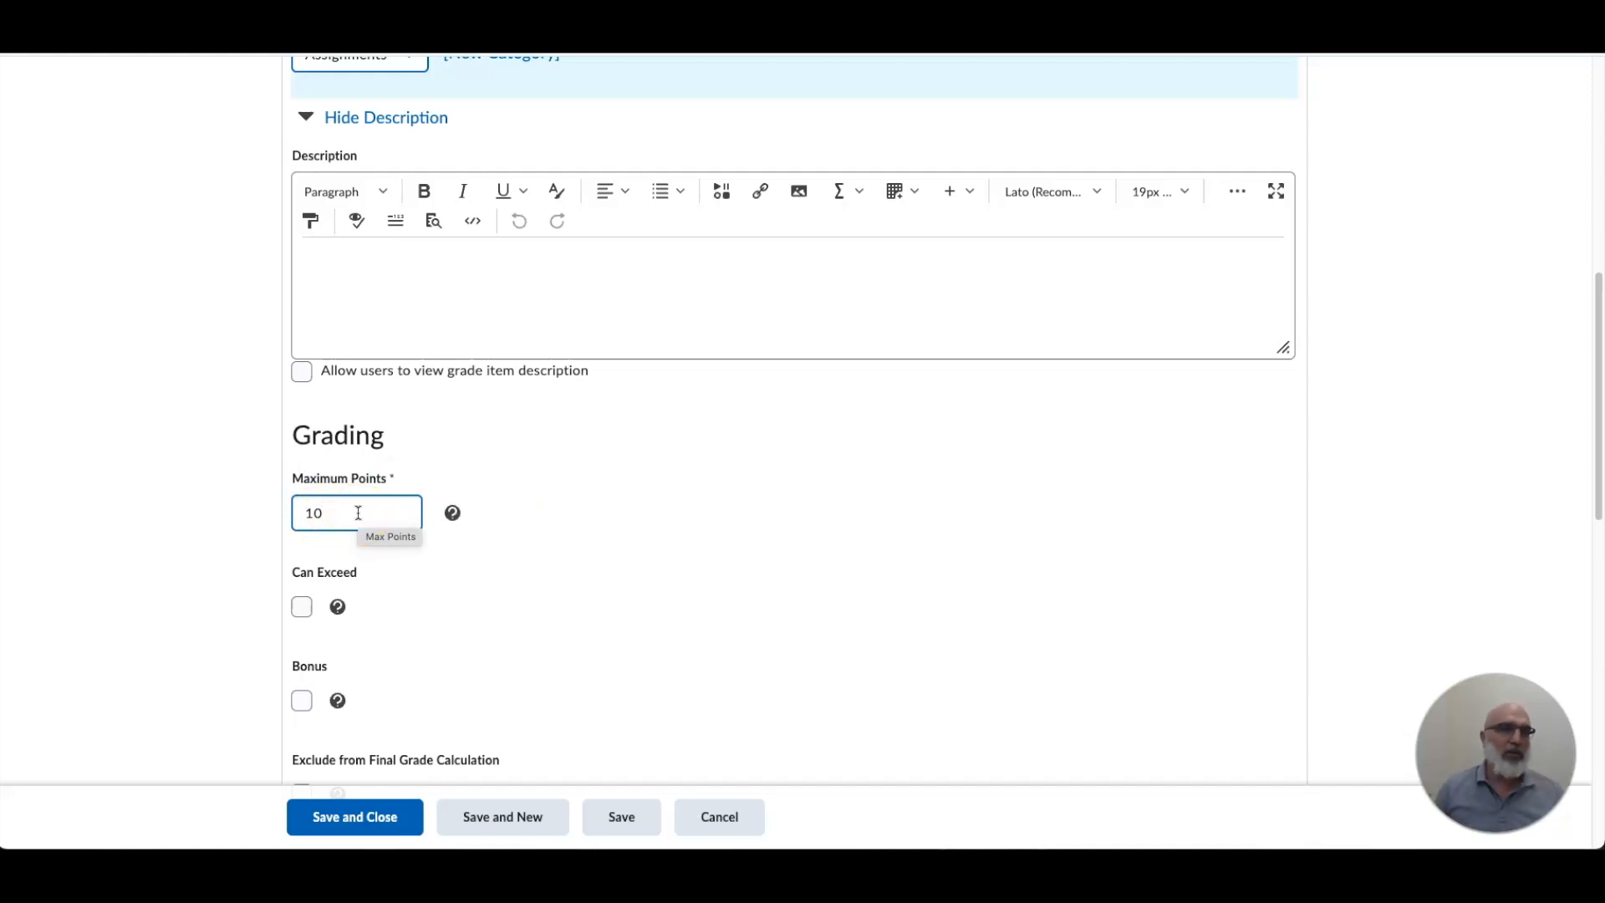
click(288, 570)
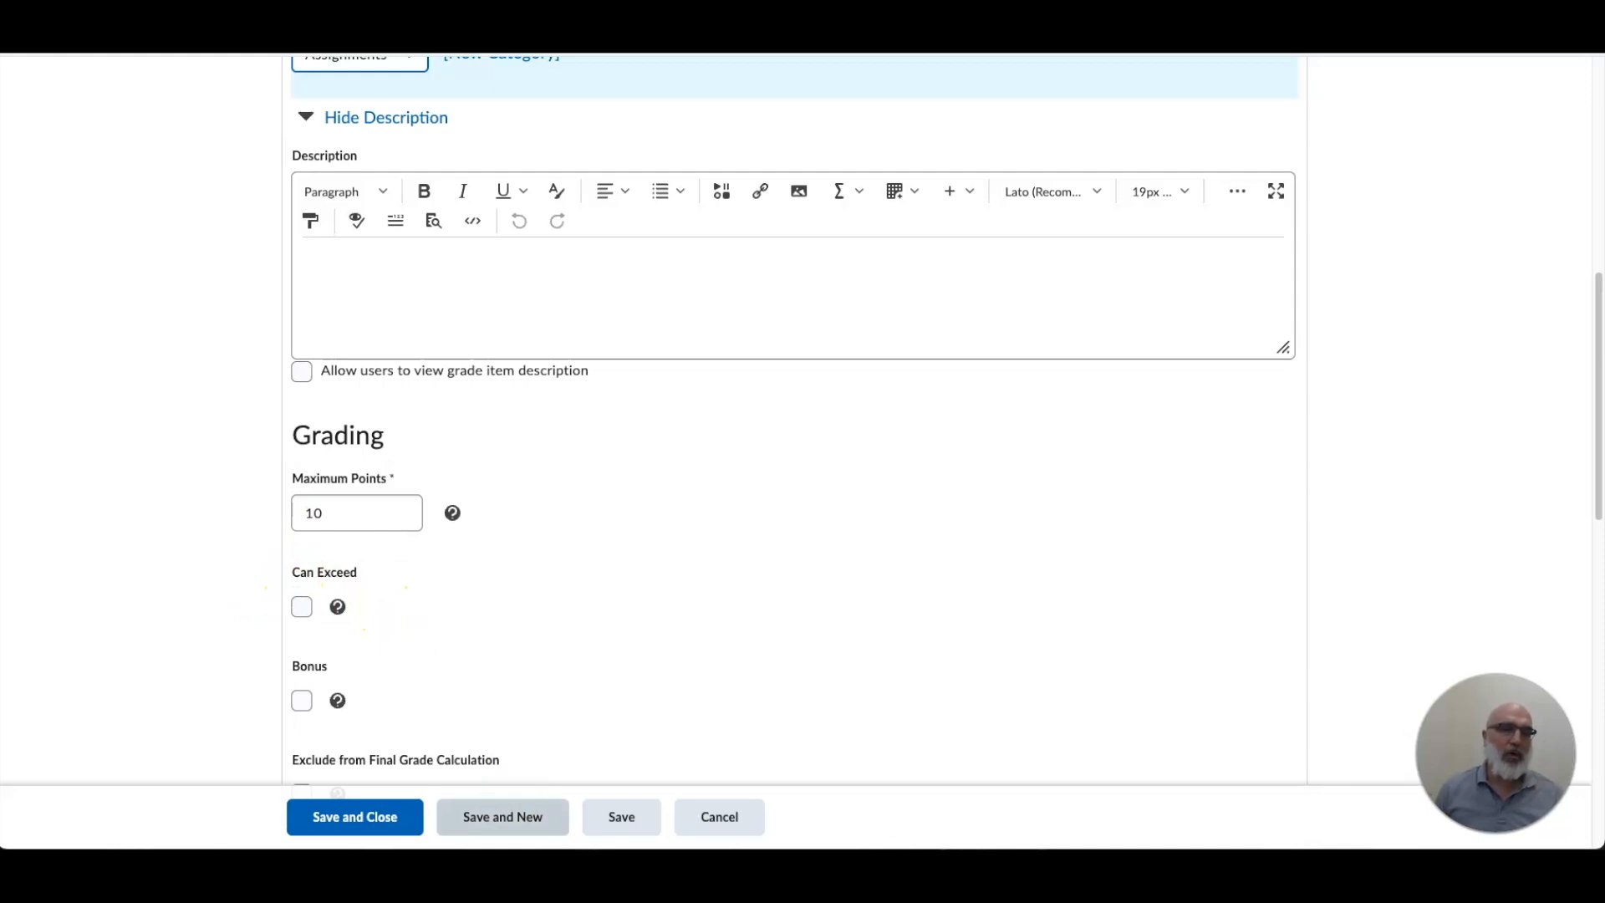
drag(1164, 103, 891, 869)
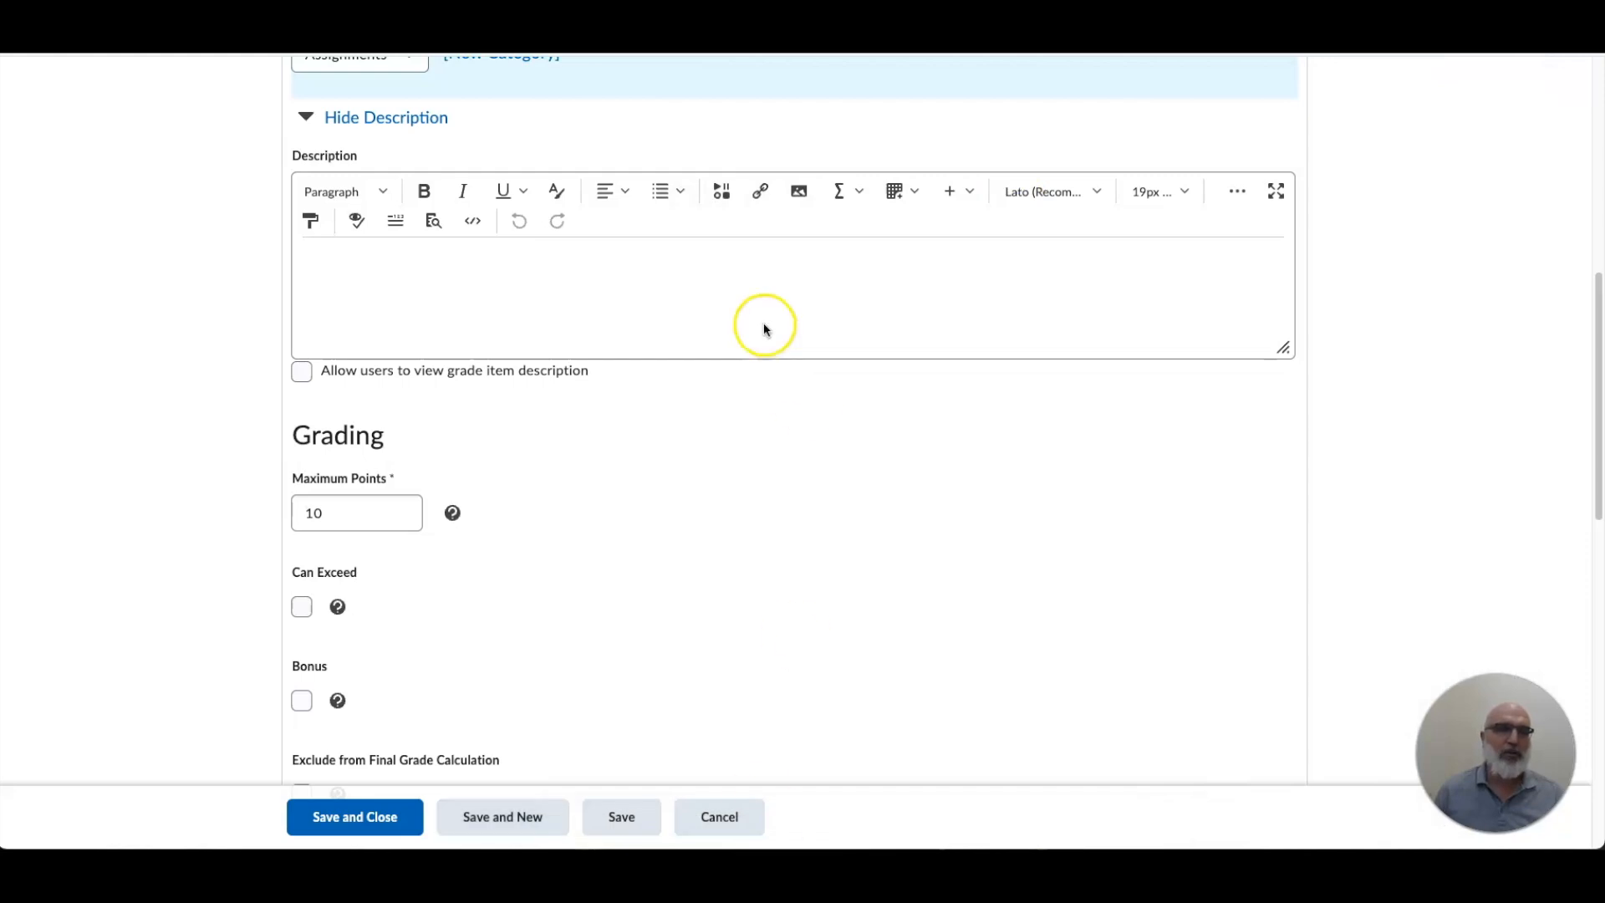
scroll(764, 323, down, 3)
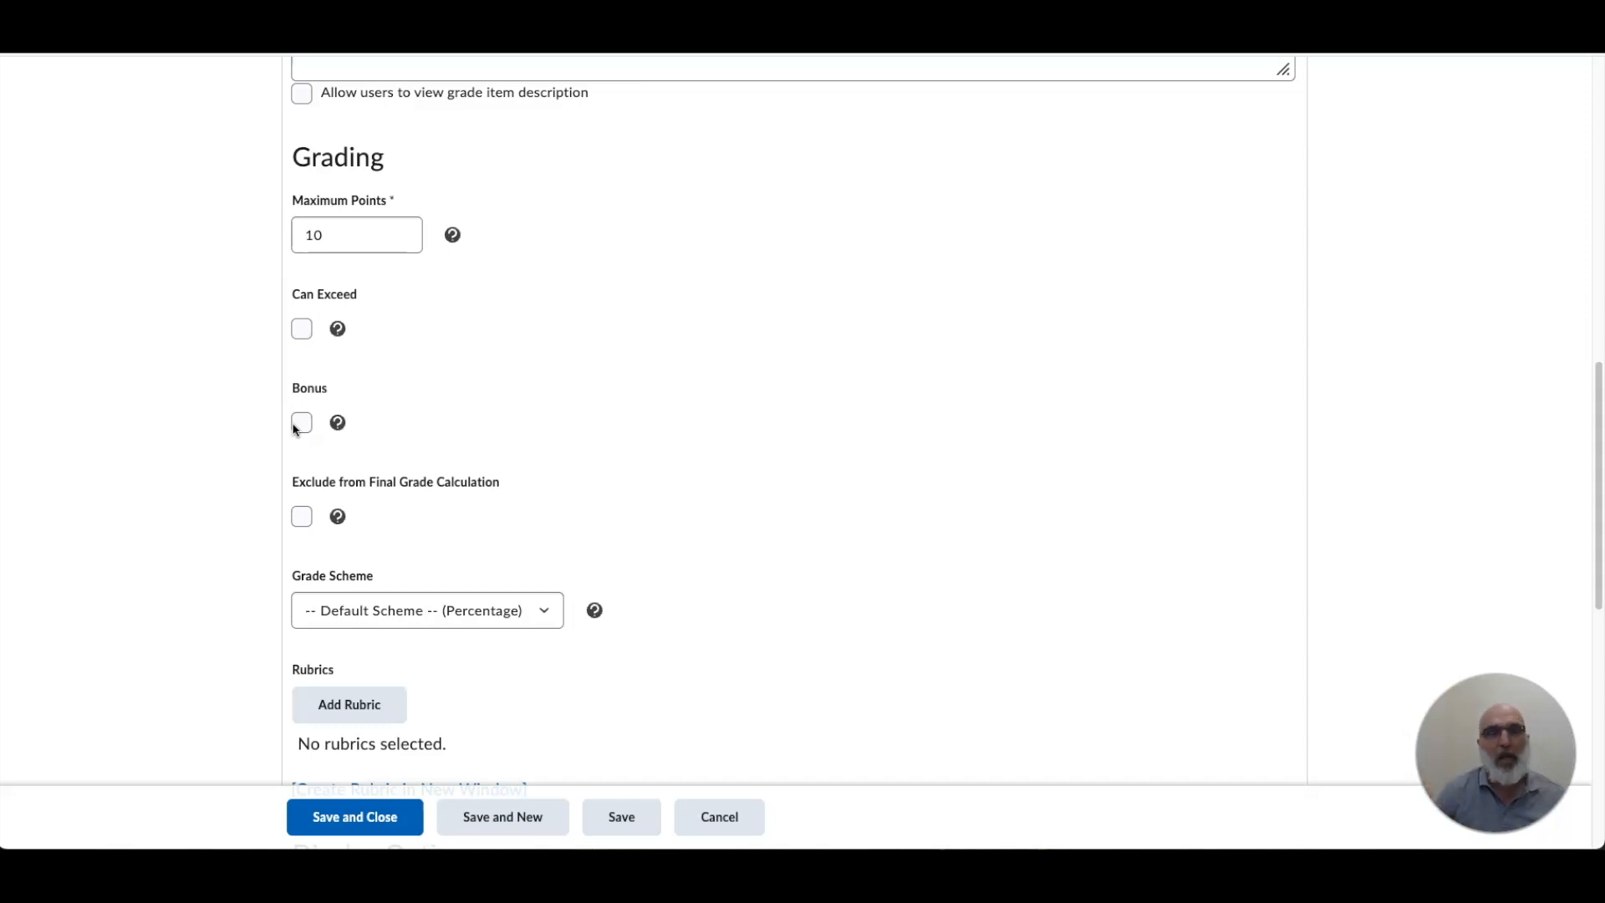
click(457, 346)
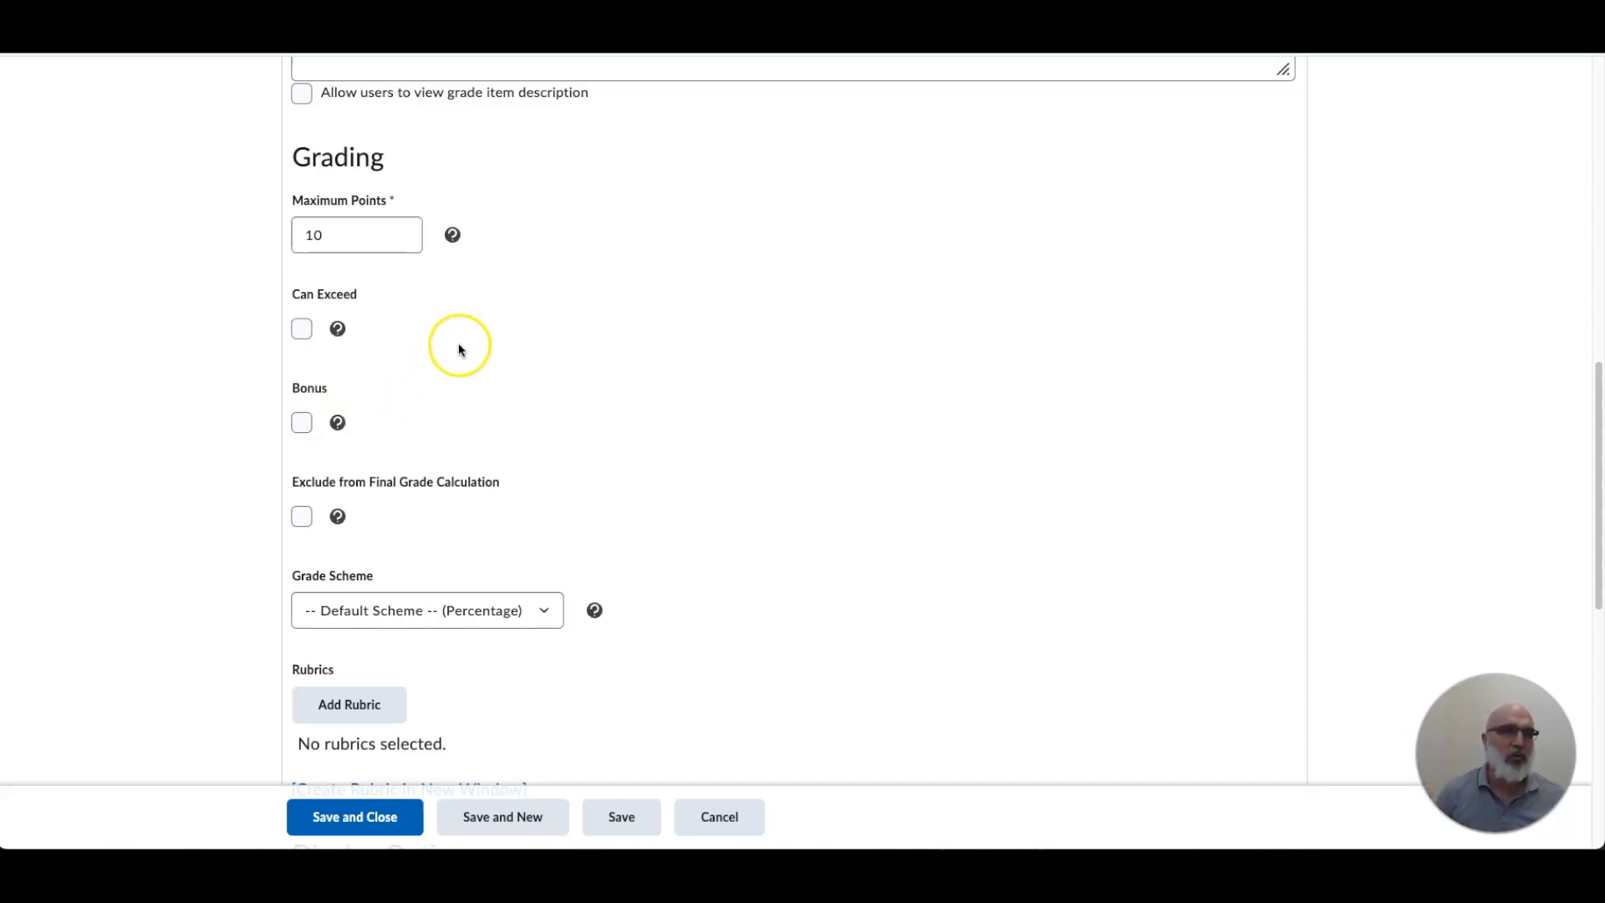
scroll(463, 356, down, 1)
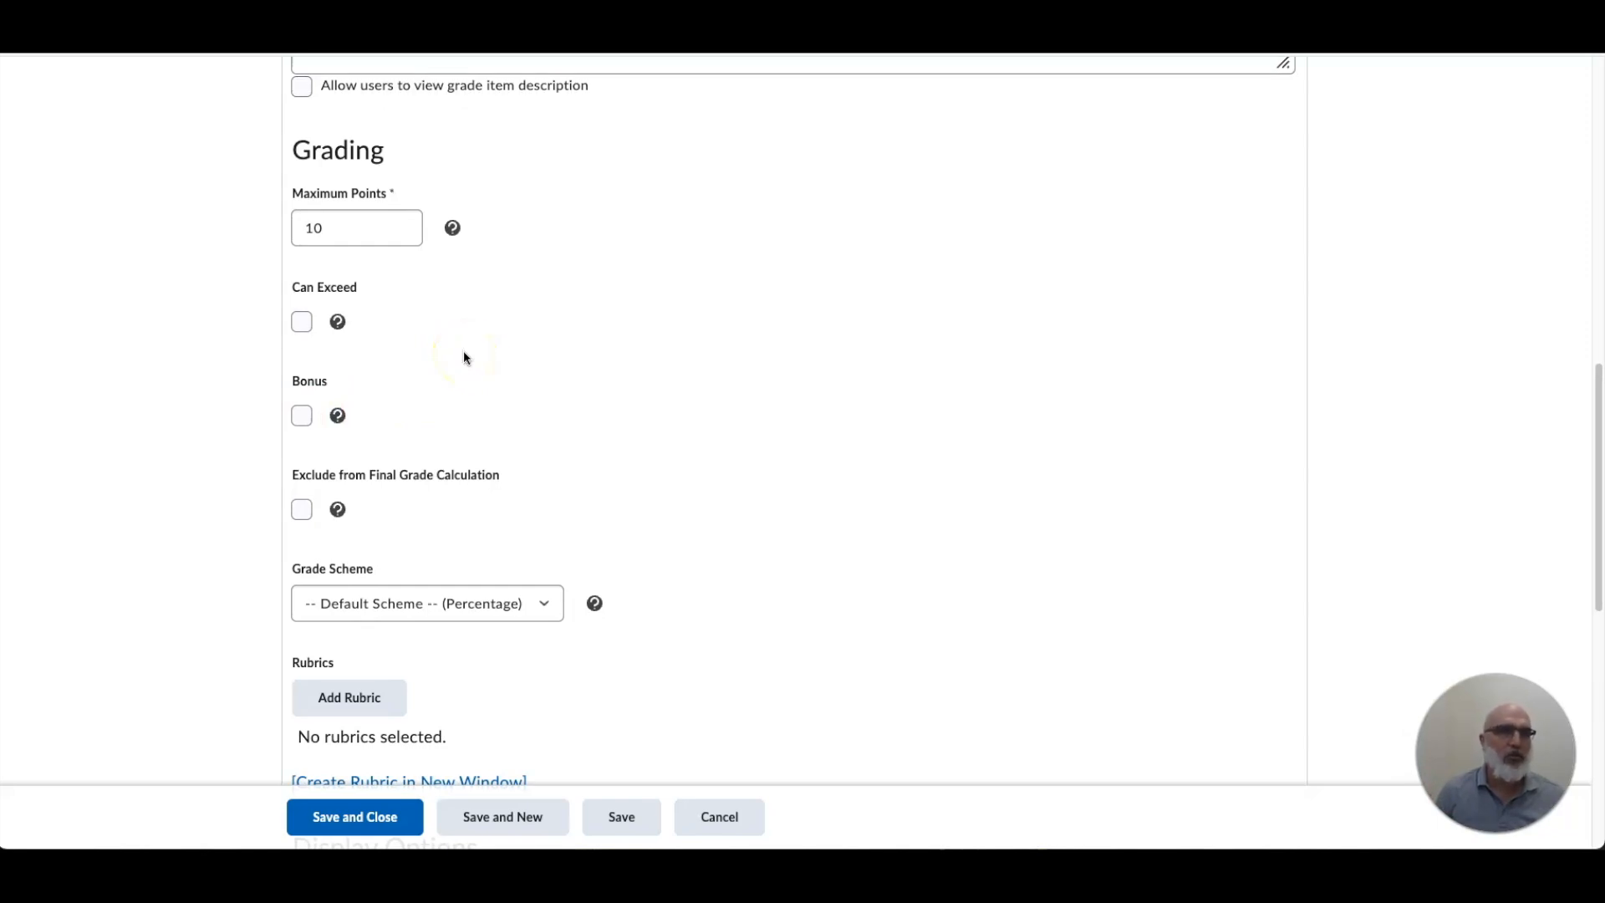
scroll(463, 349, down, 1)
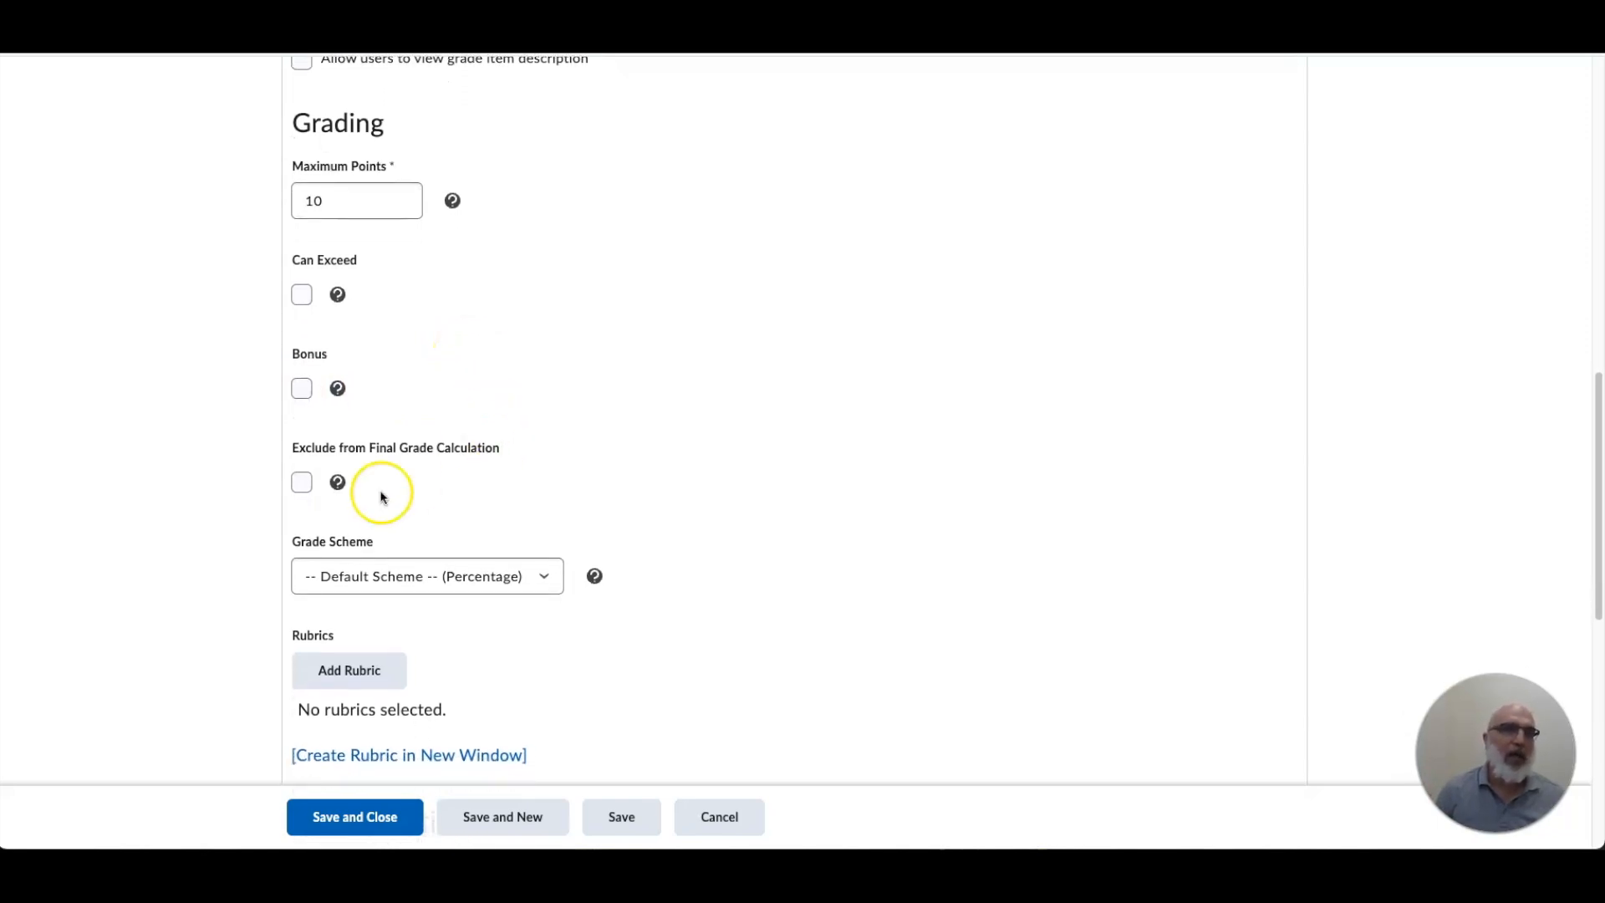
Step: Set the grade scheme of Assignment 1 to Percentage
scroll(412, 458, down, 3)
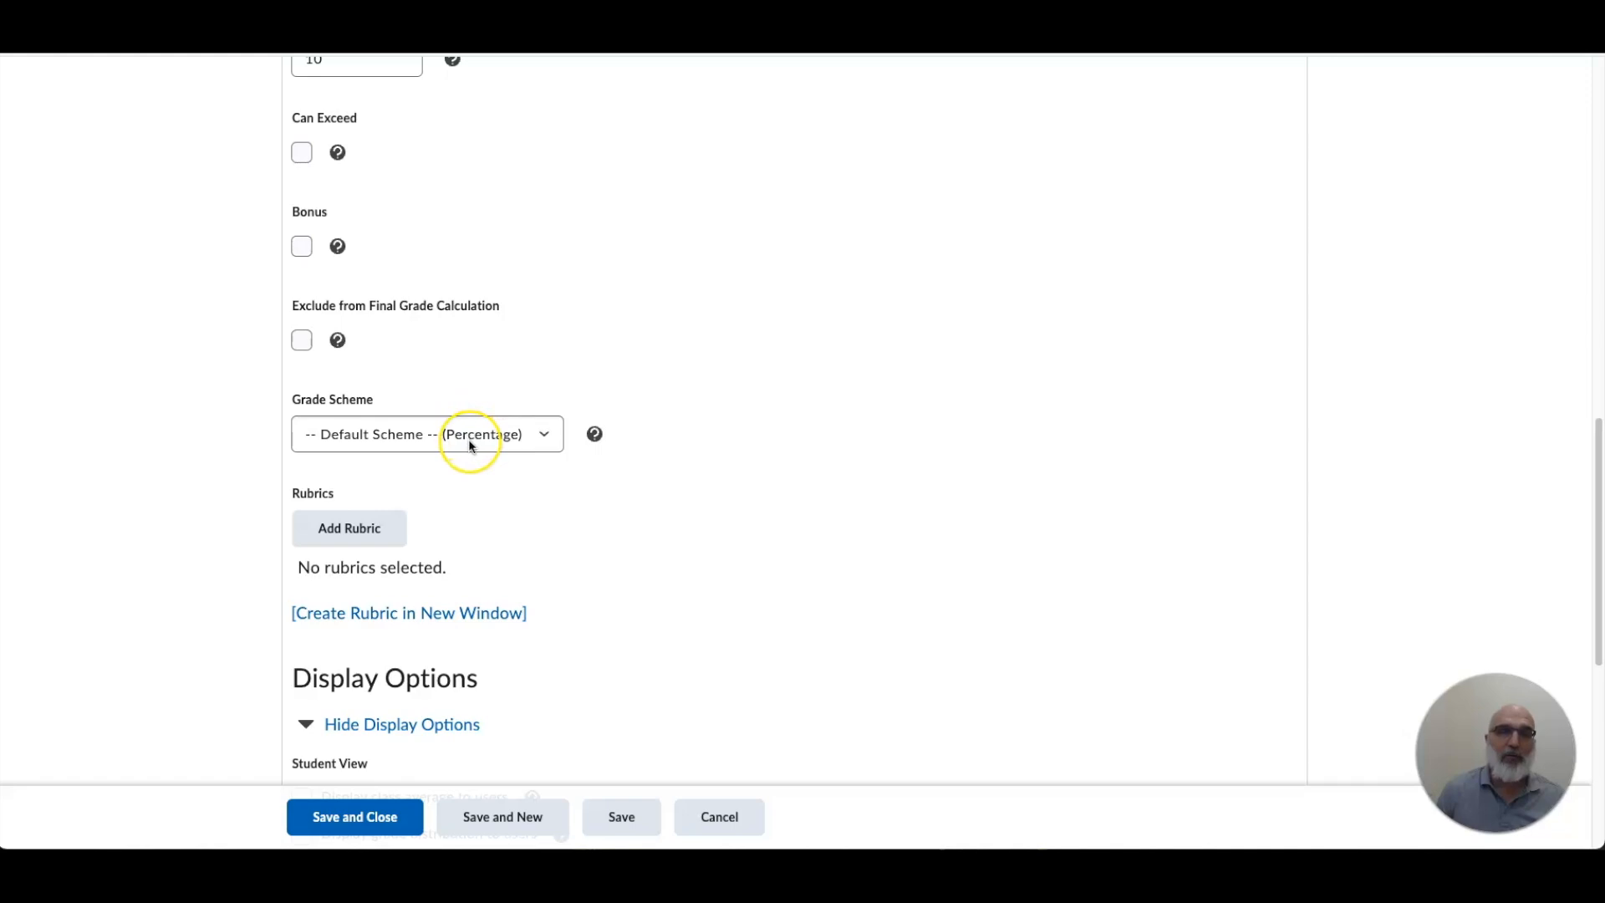
click(542, 436)
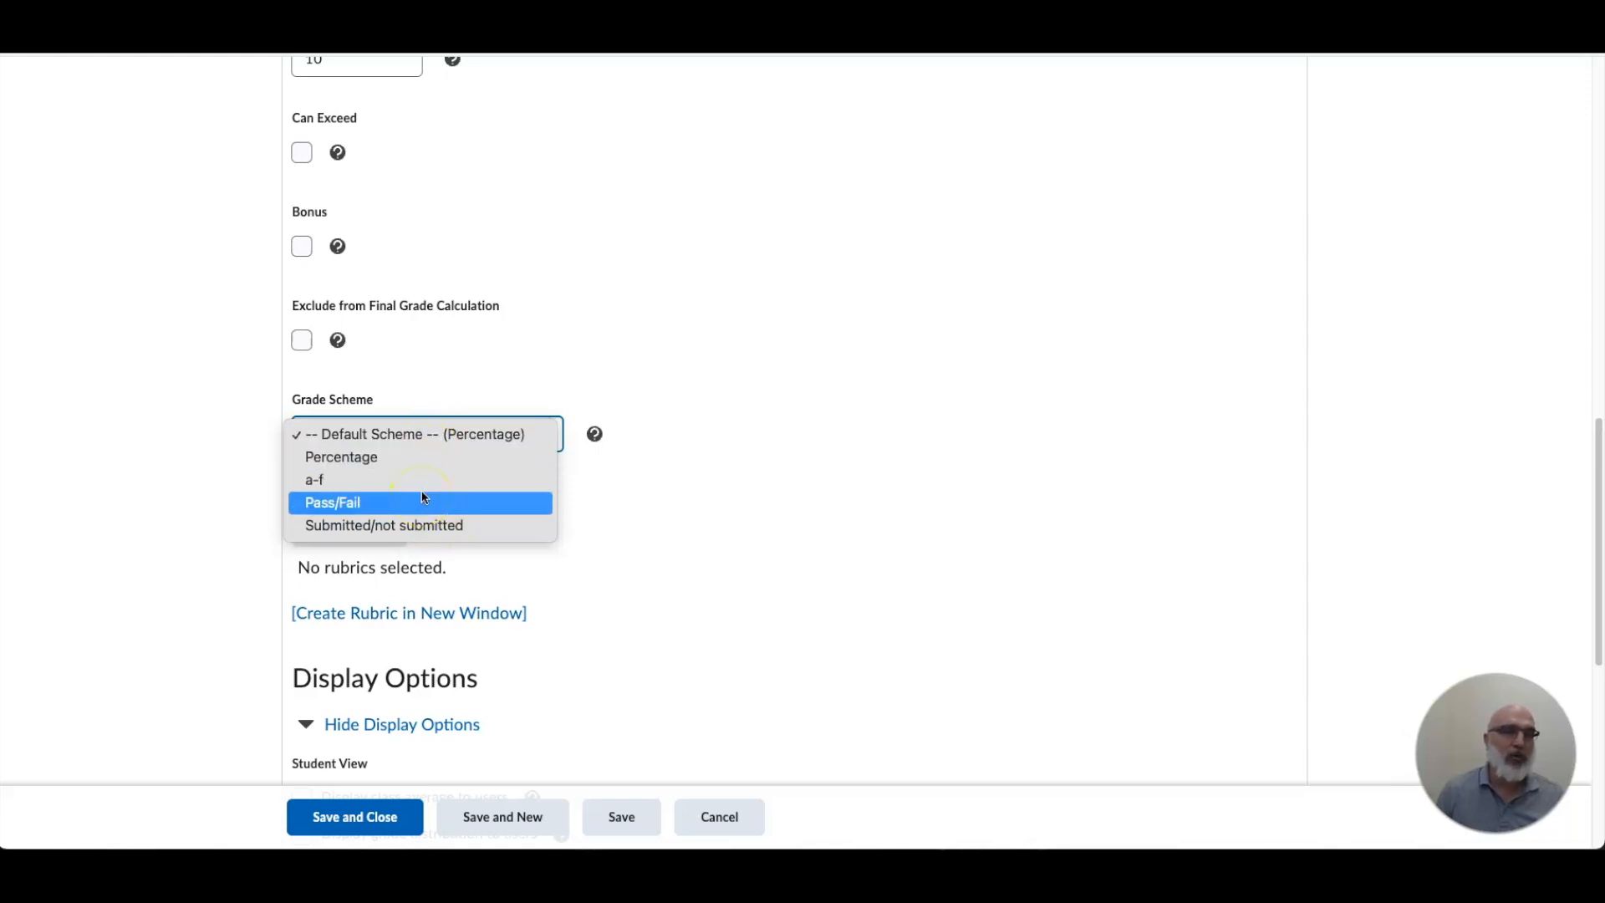
click(420, 458)
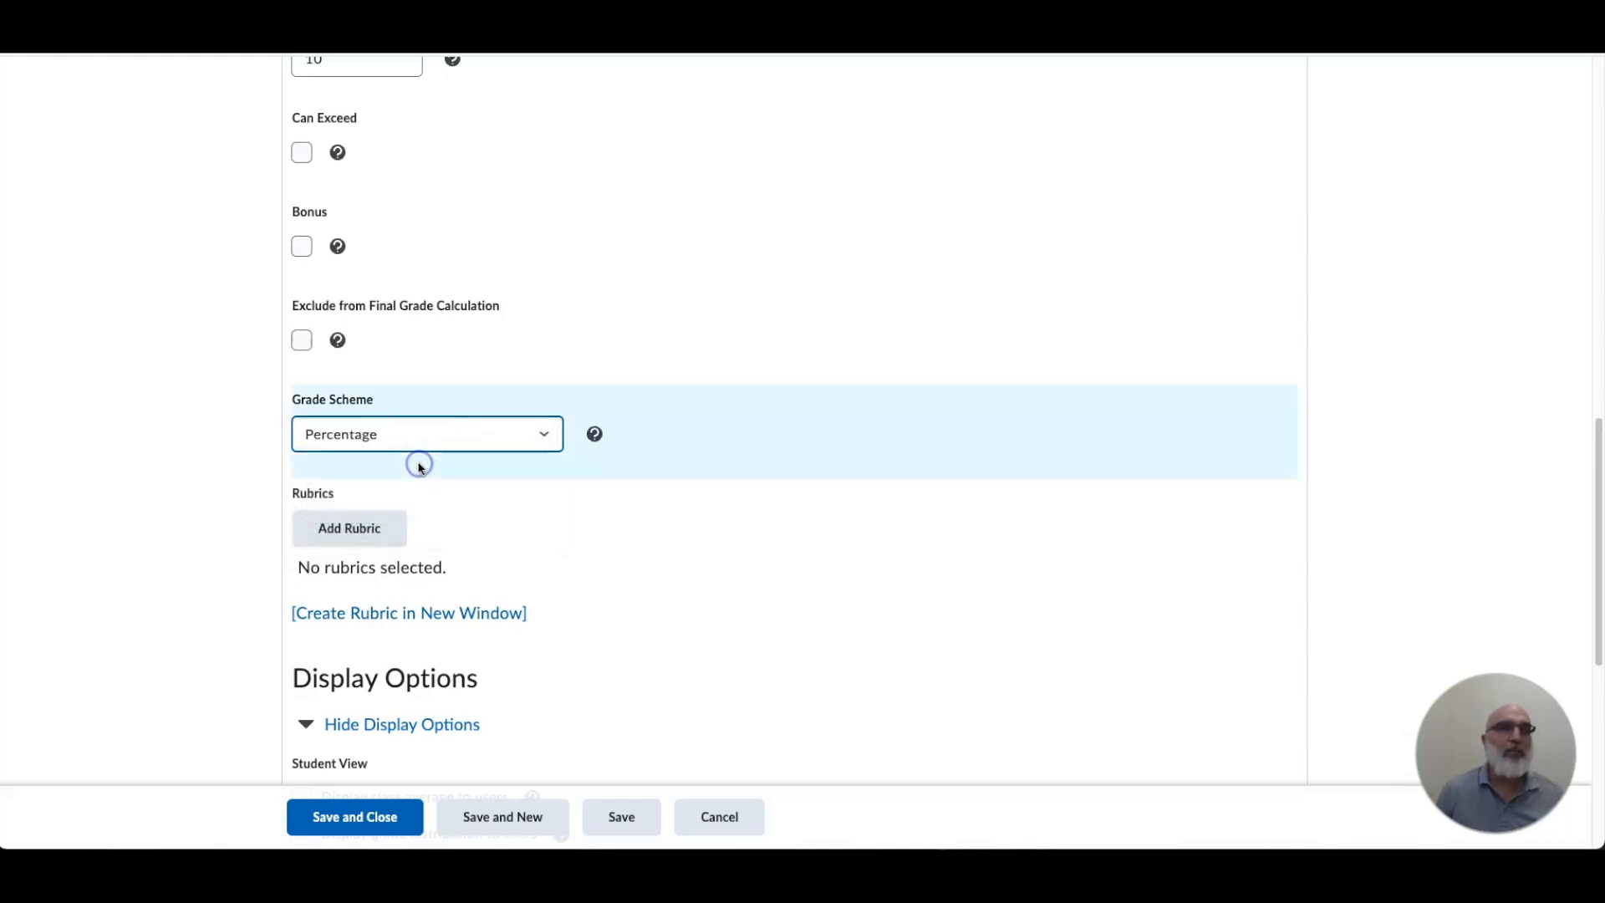
Step: Look over the rubric and display options of Assignment 1, and save and close the item
scroll(569, 458, down, 2)
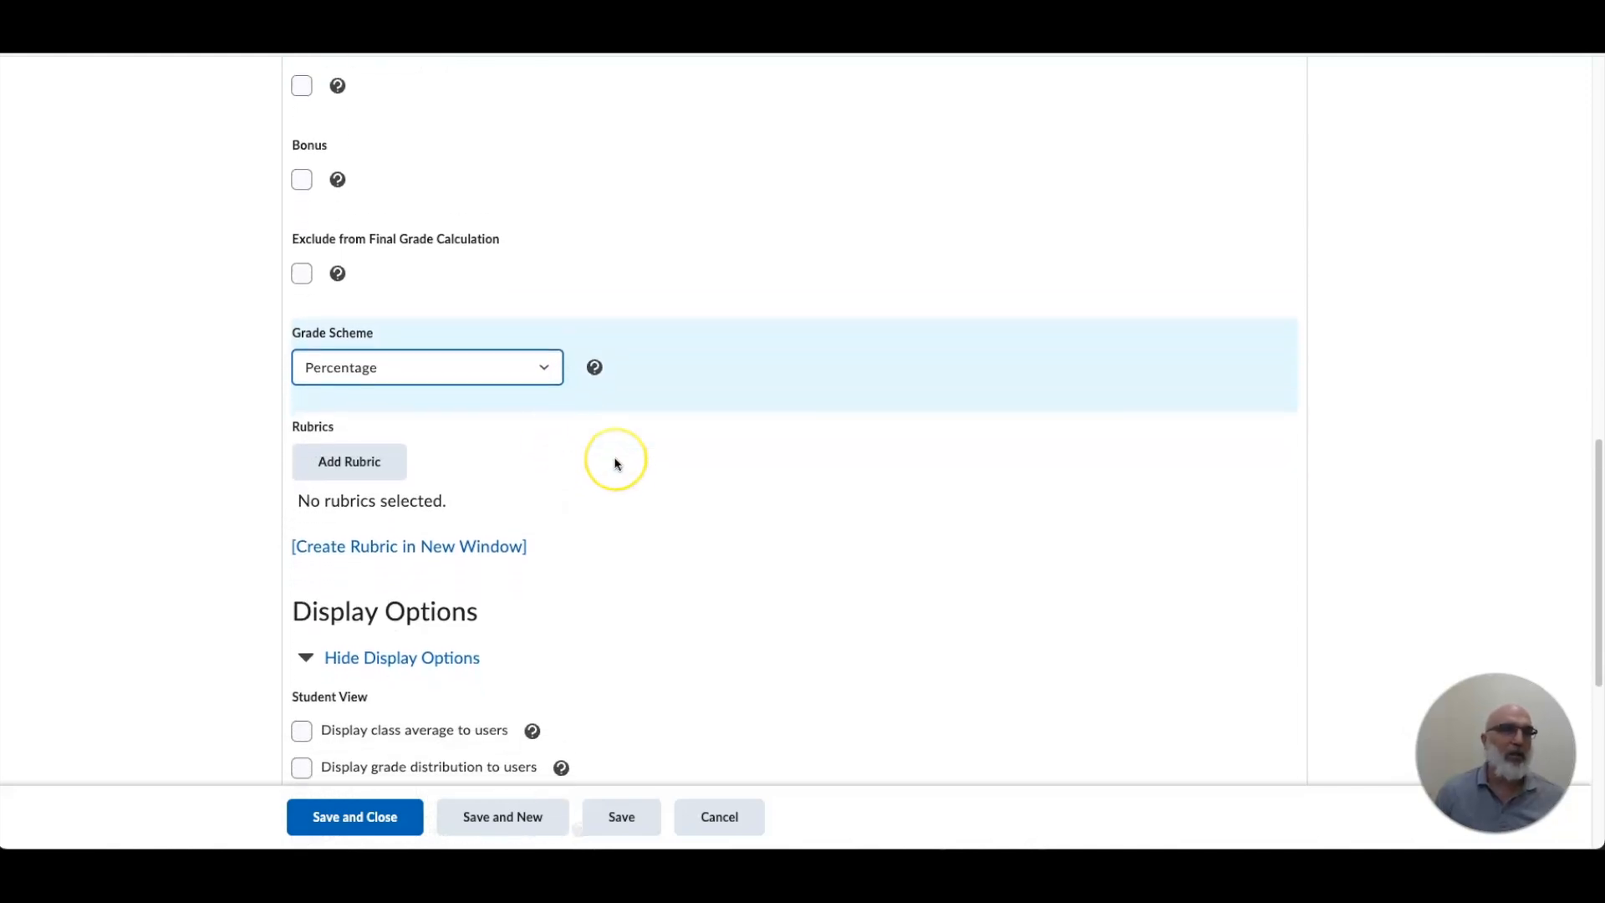
scroll(616, 464, down, 1)
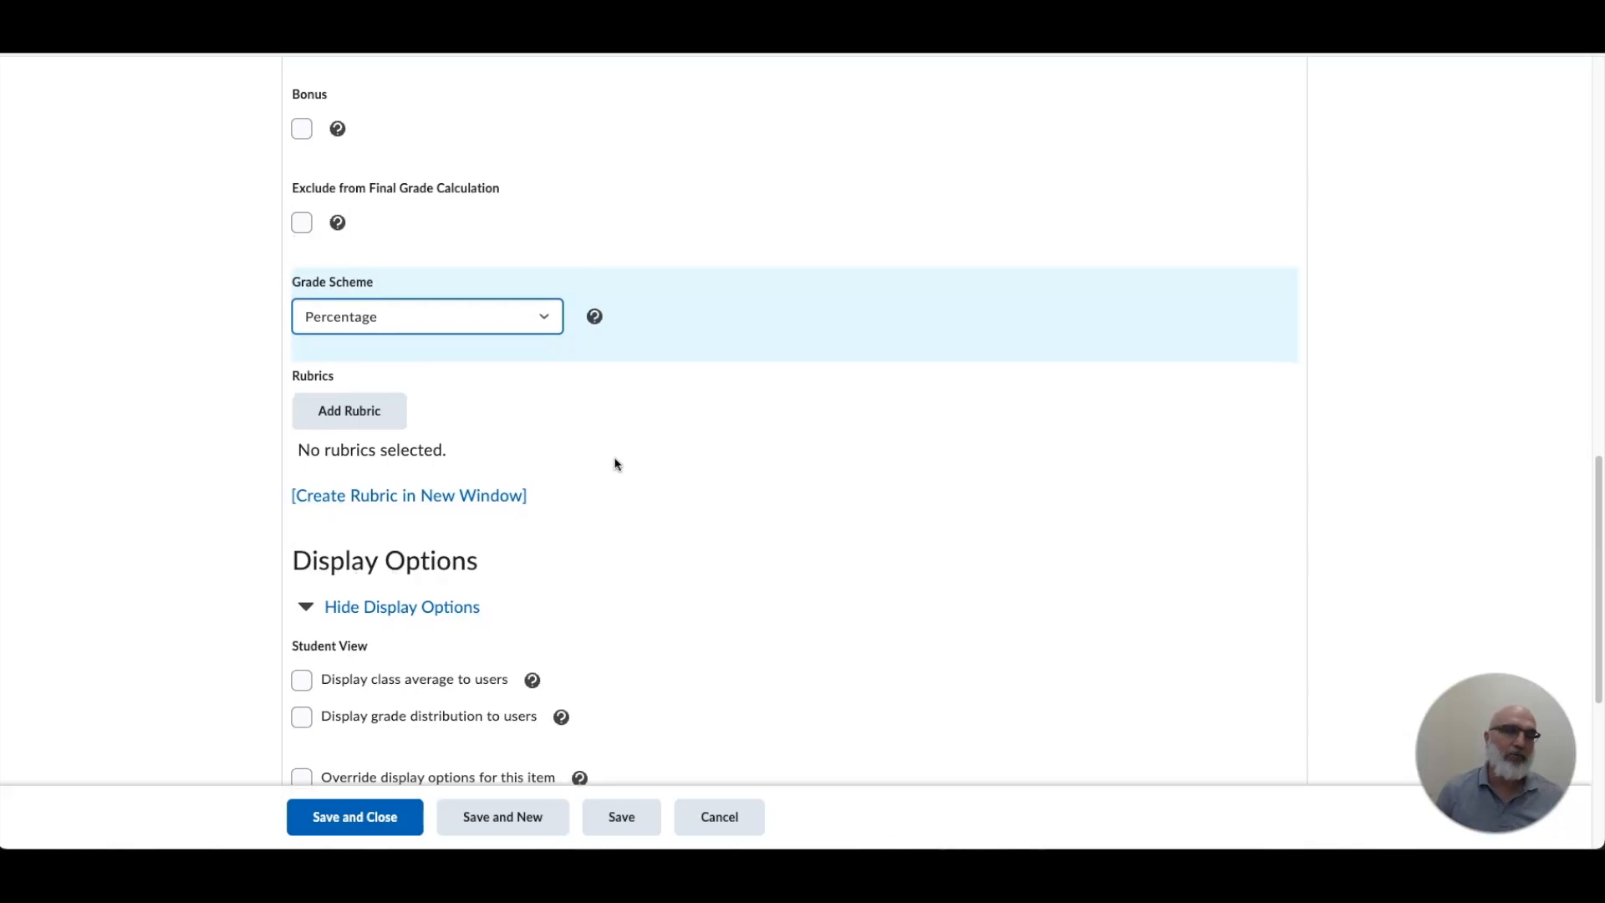
scroll(616, 464, down, 1)
scroll(616, 464, down, 1)
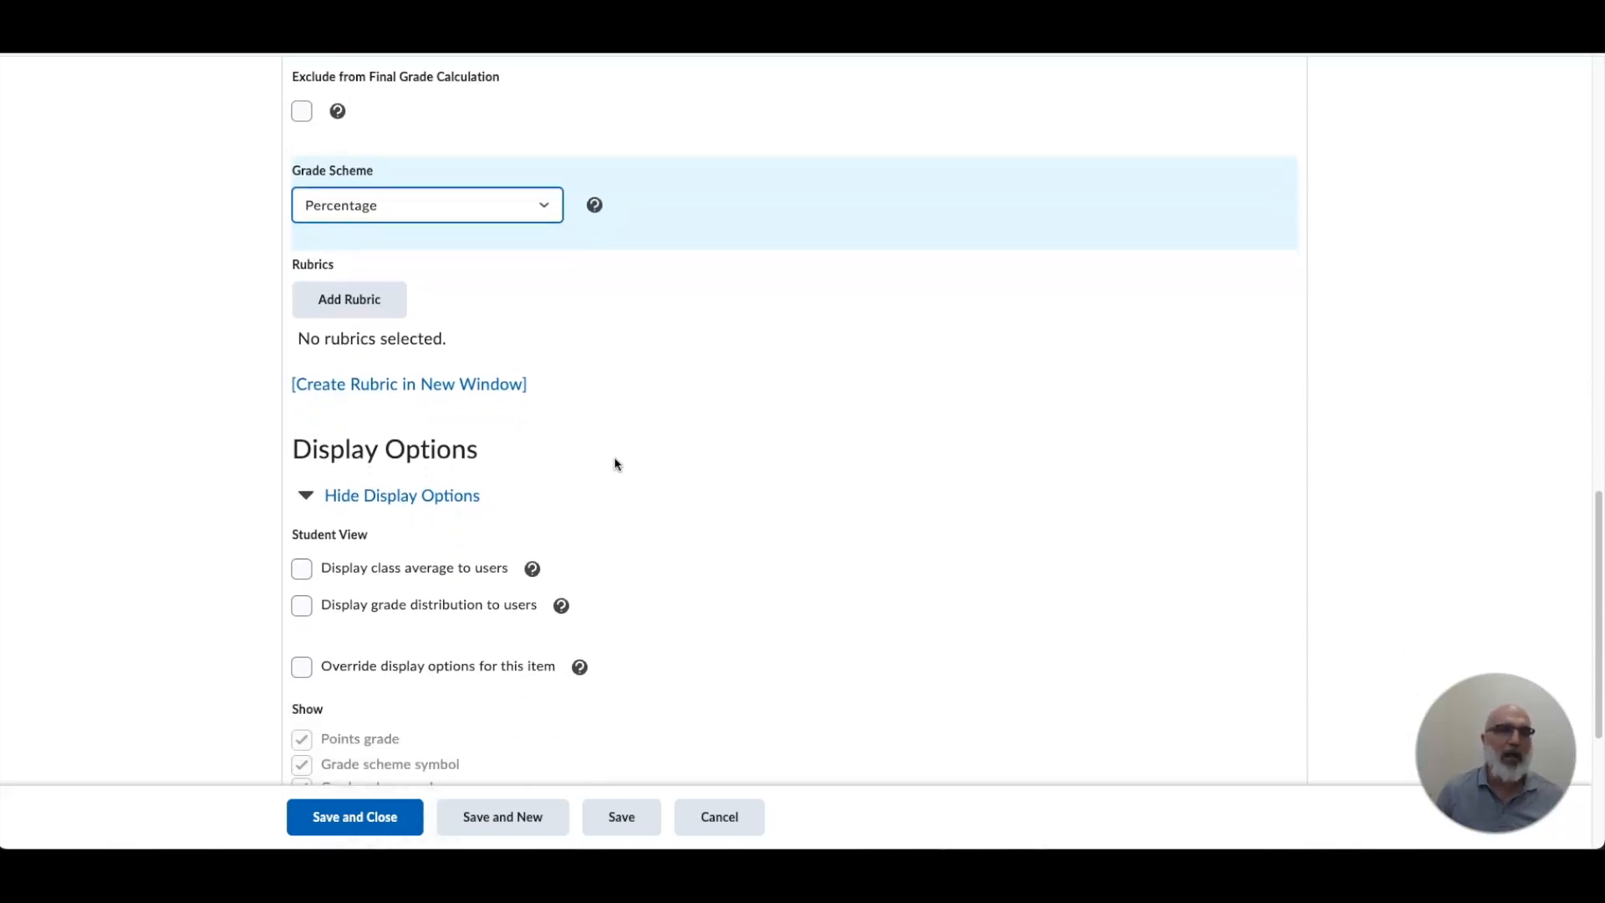
scroll(605, 359, down, 1)
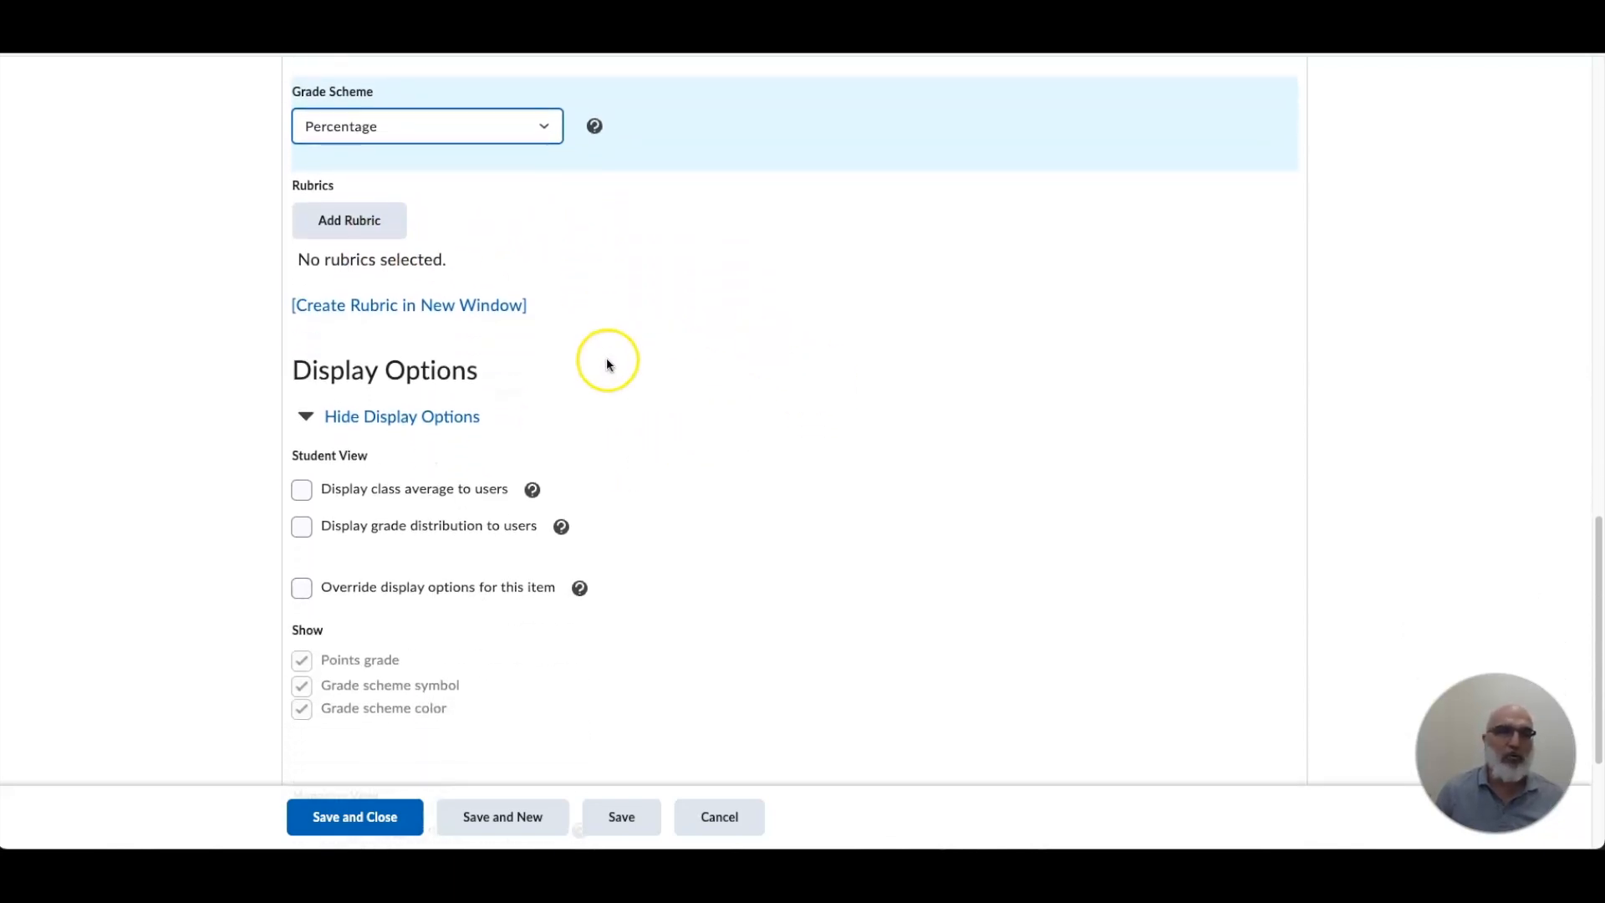
scroll(662, 366, down, 2)
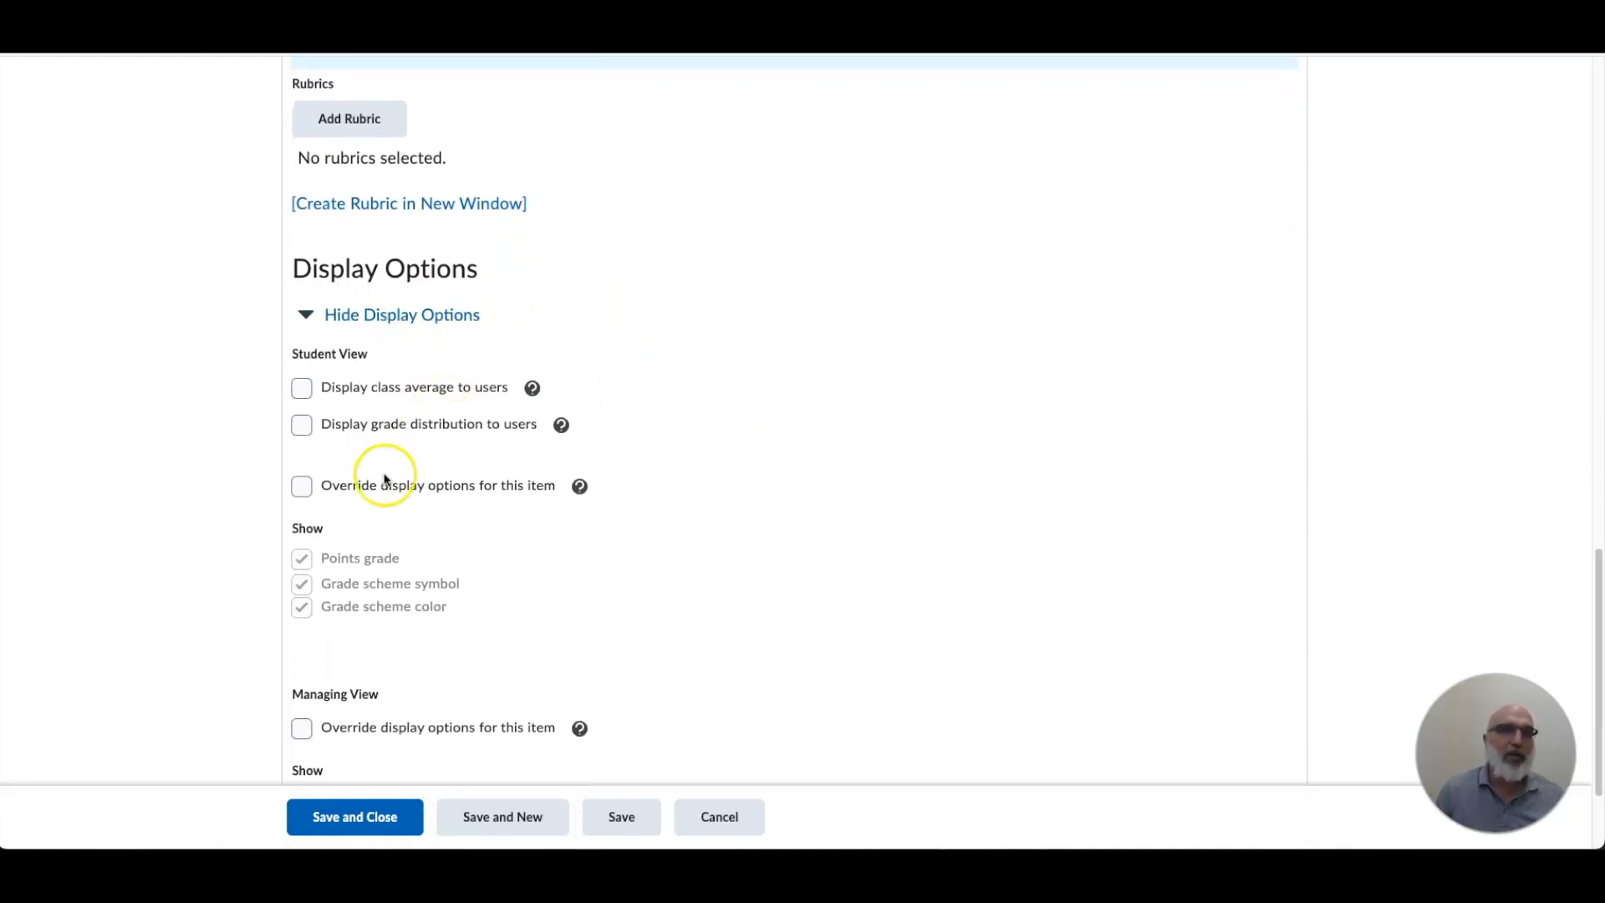
scroll(434, 505, down, 1)
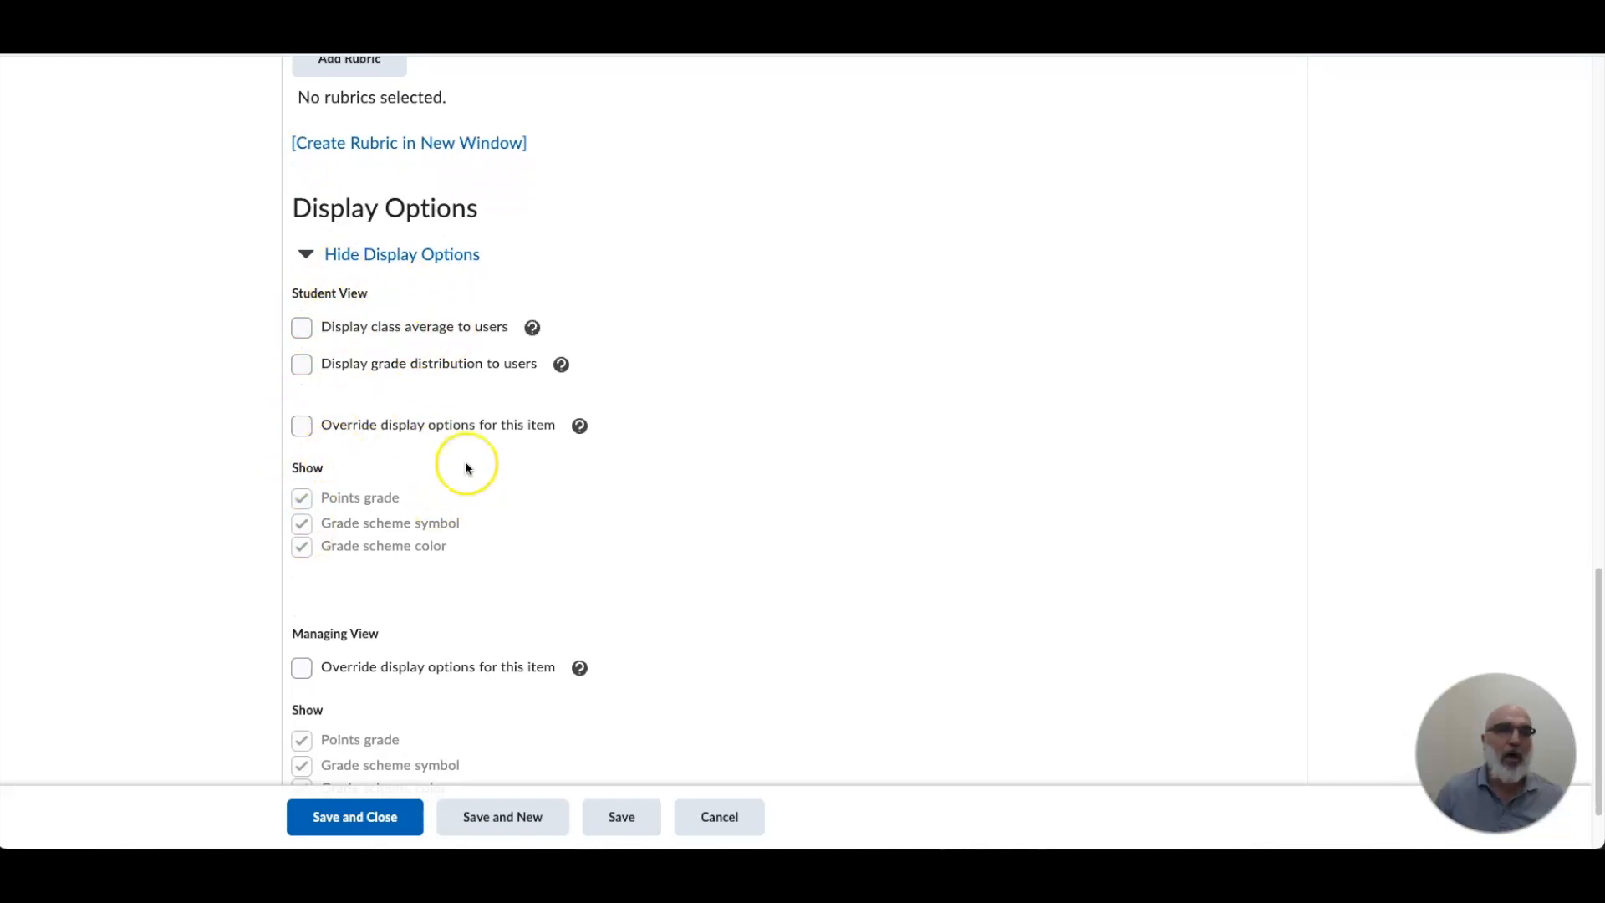
scroll(466, 466, down, 2)
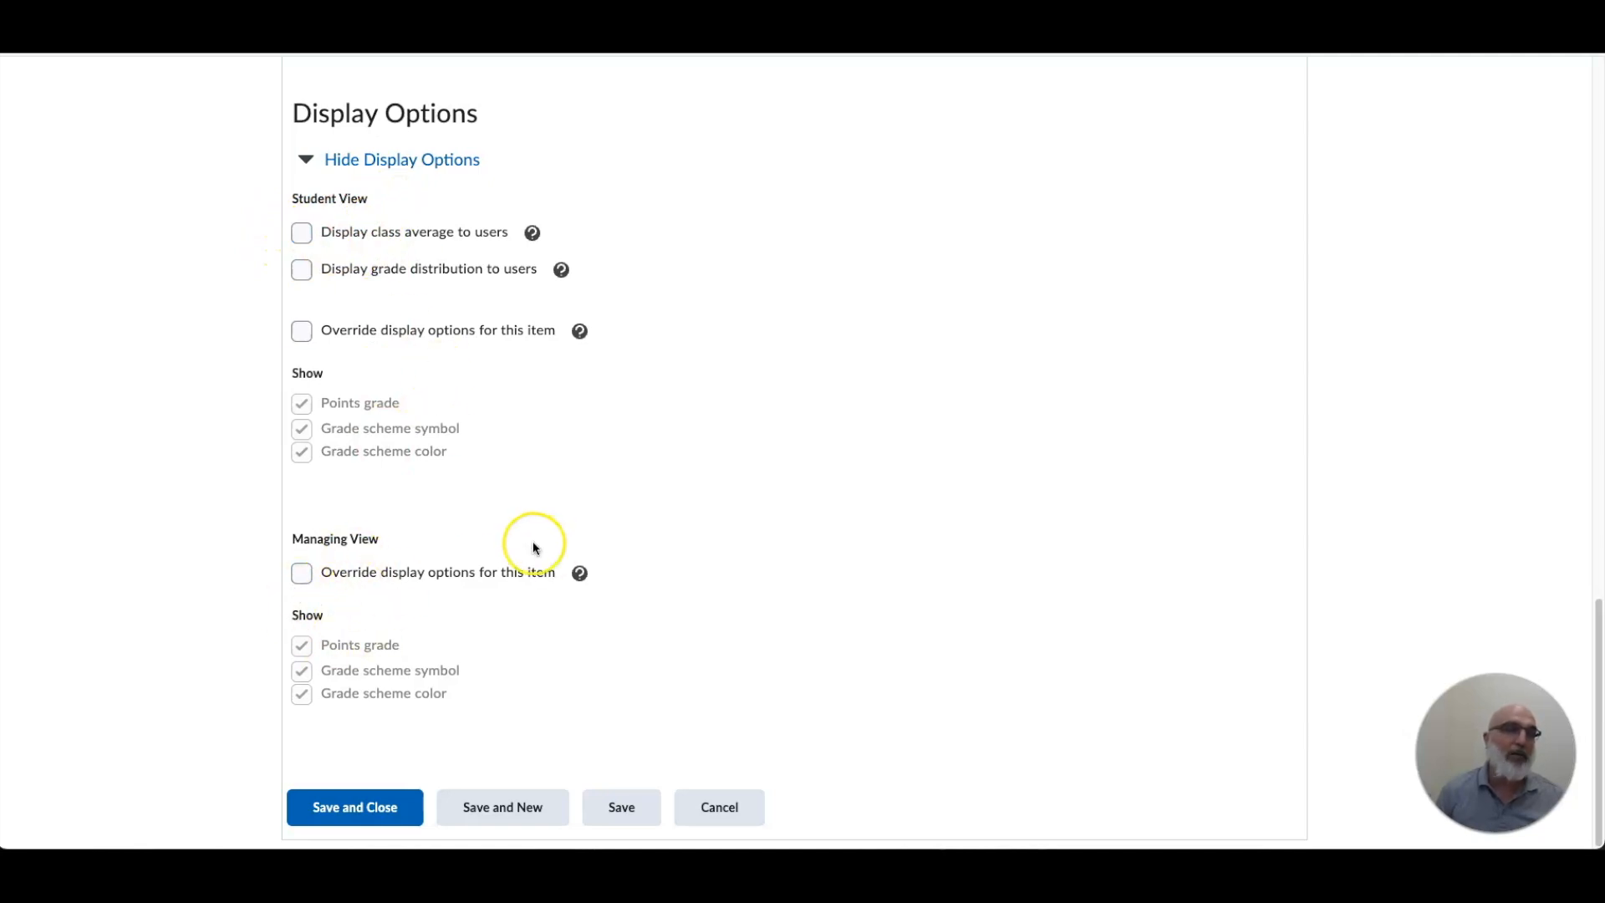
scroll(796, 487, up, 1)
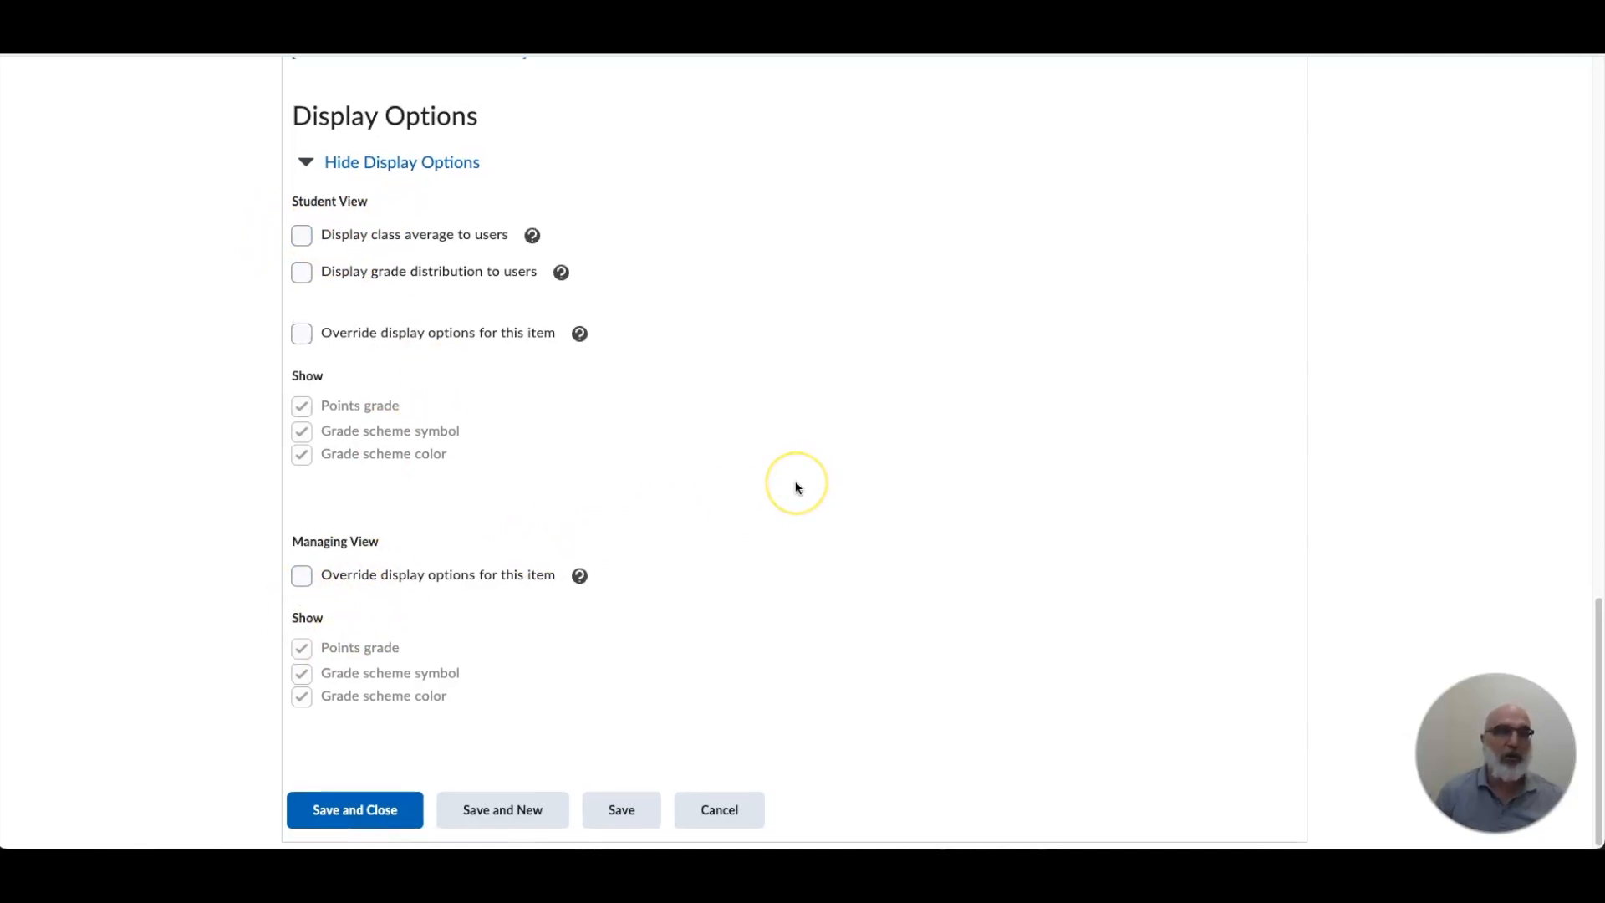
scroll(796, 488, up, 1)
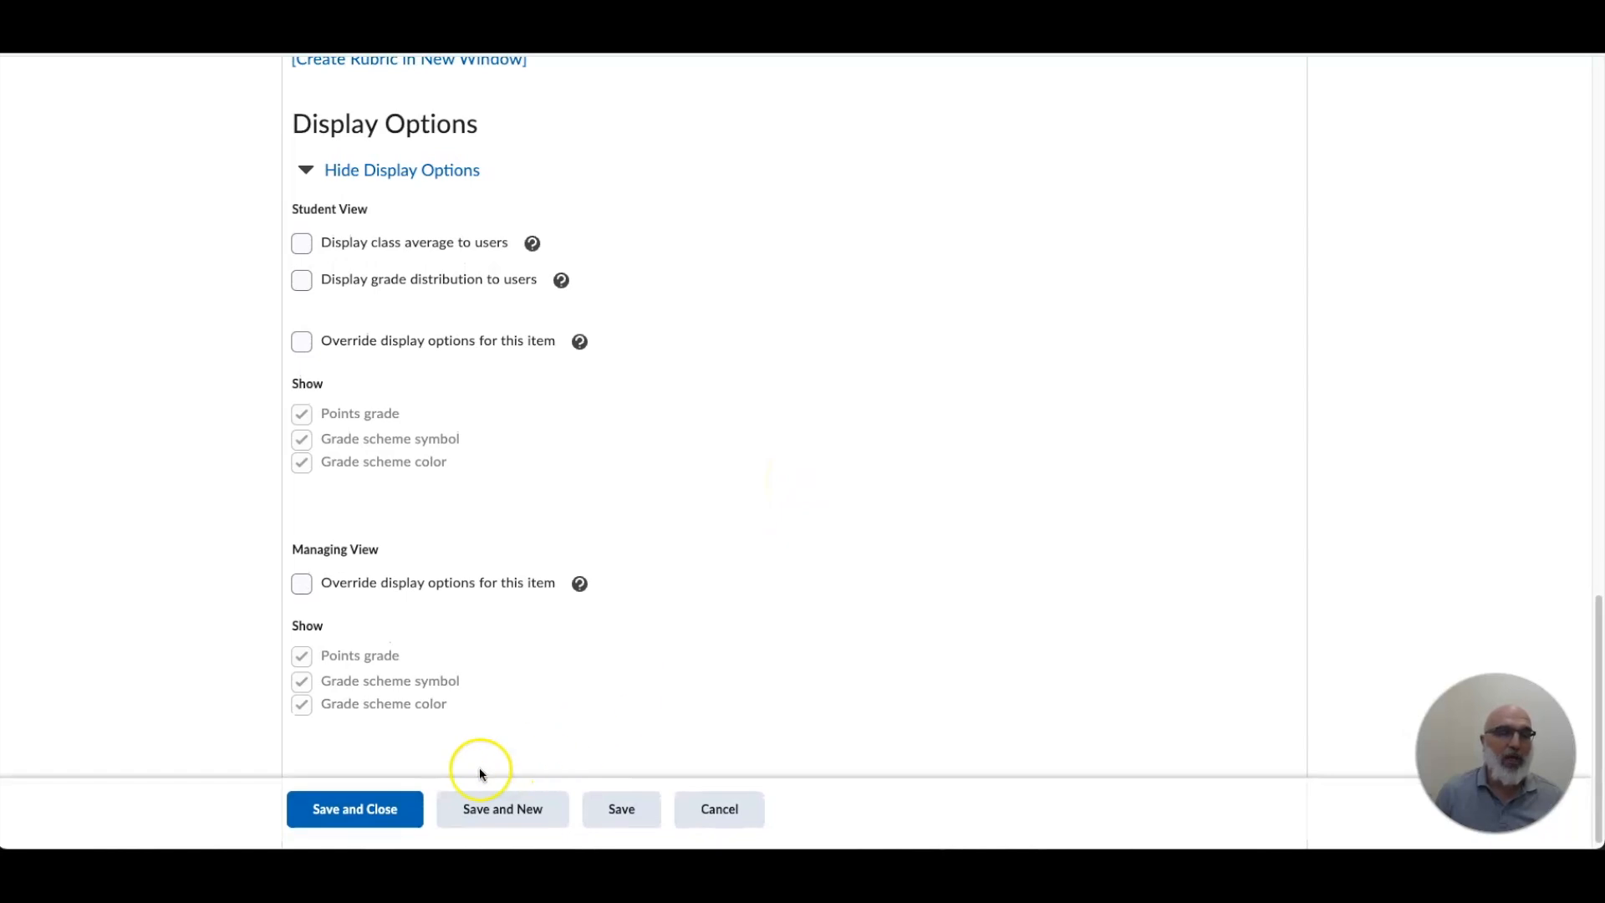
click(367, 809)
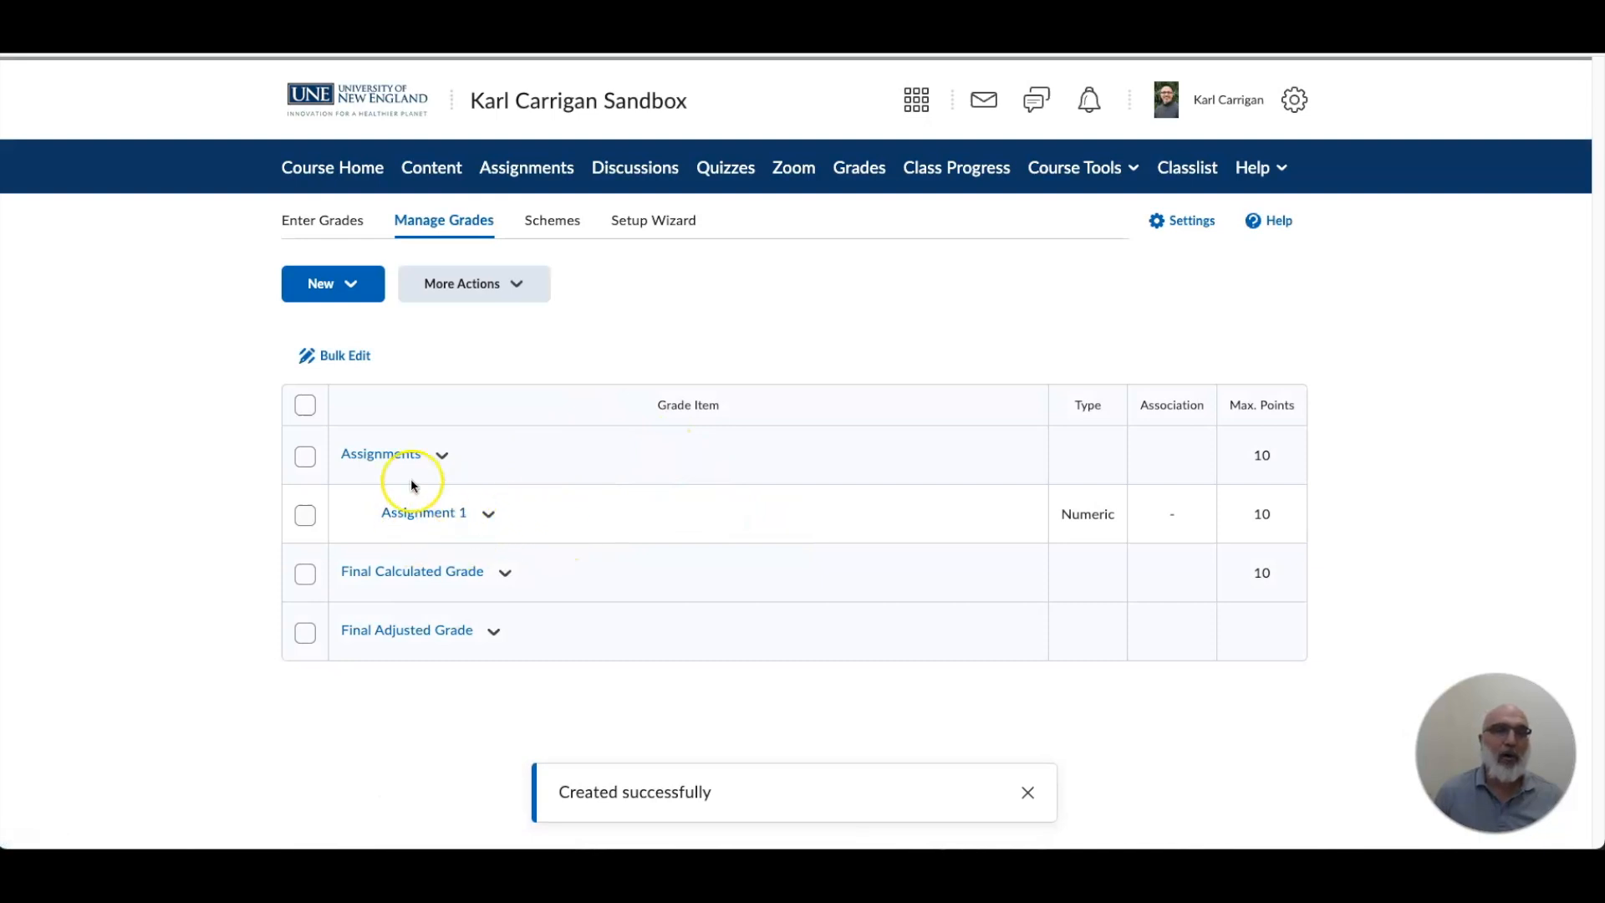
Step: Start a new numeric grade item and name it Assignment 2
click(358, 286)
click(347, 343)
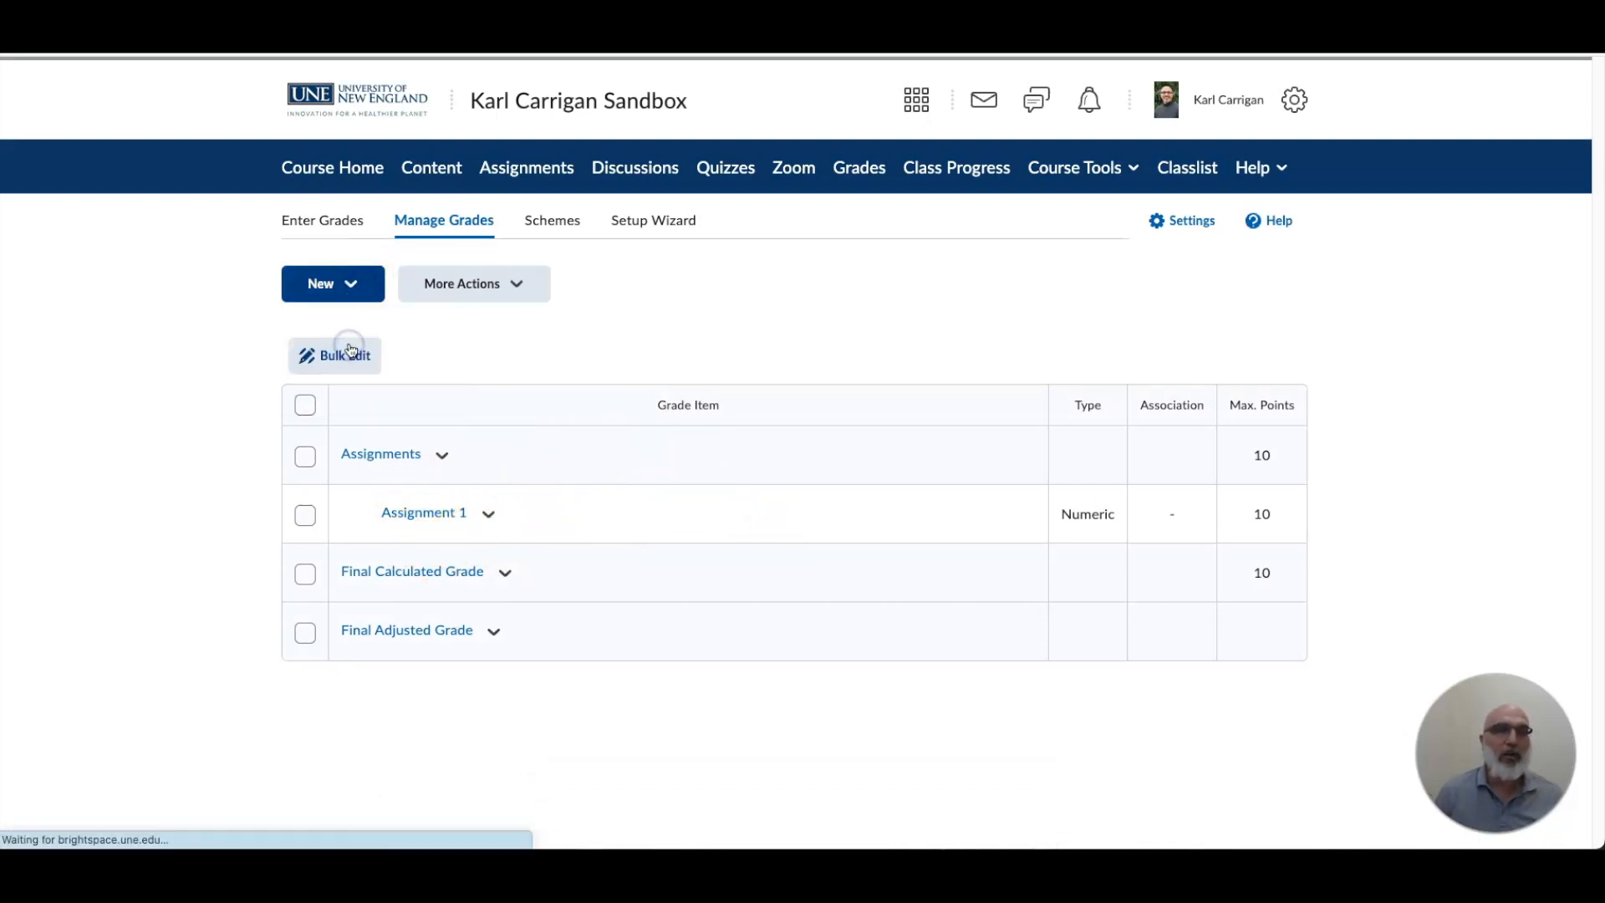
click(356, 370)
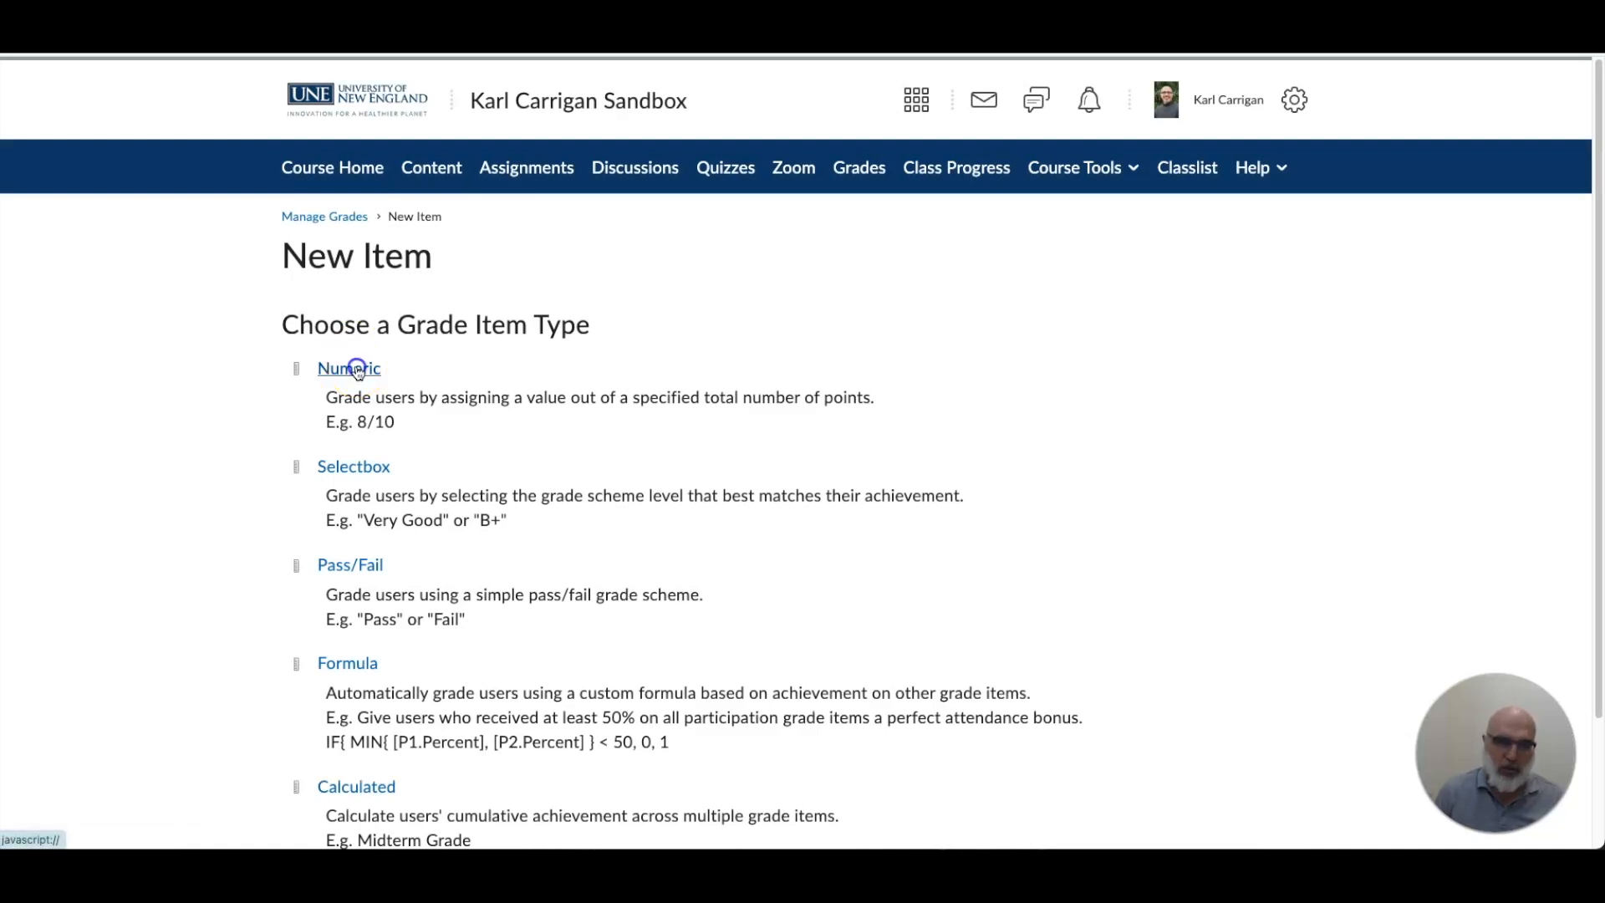
click(373, 536)
text(assignment 2)
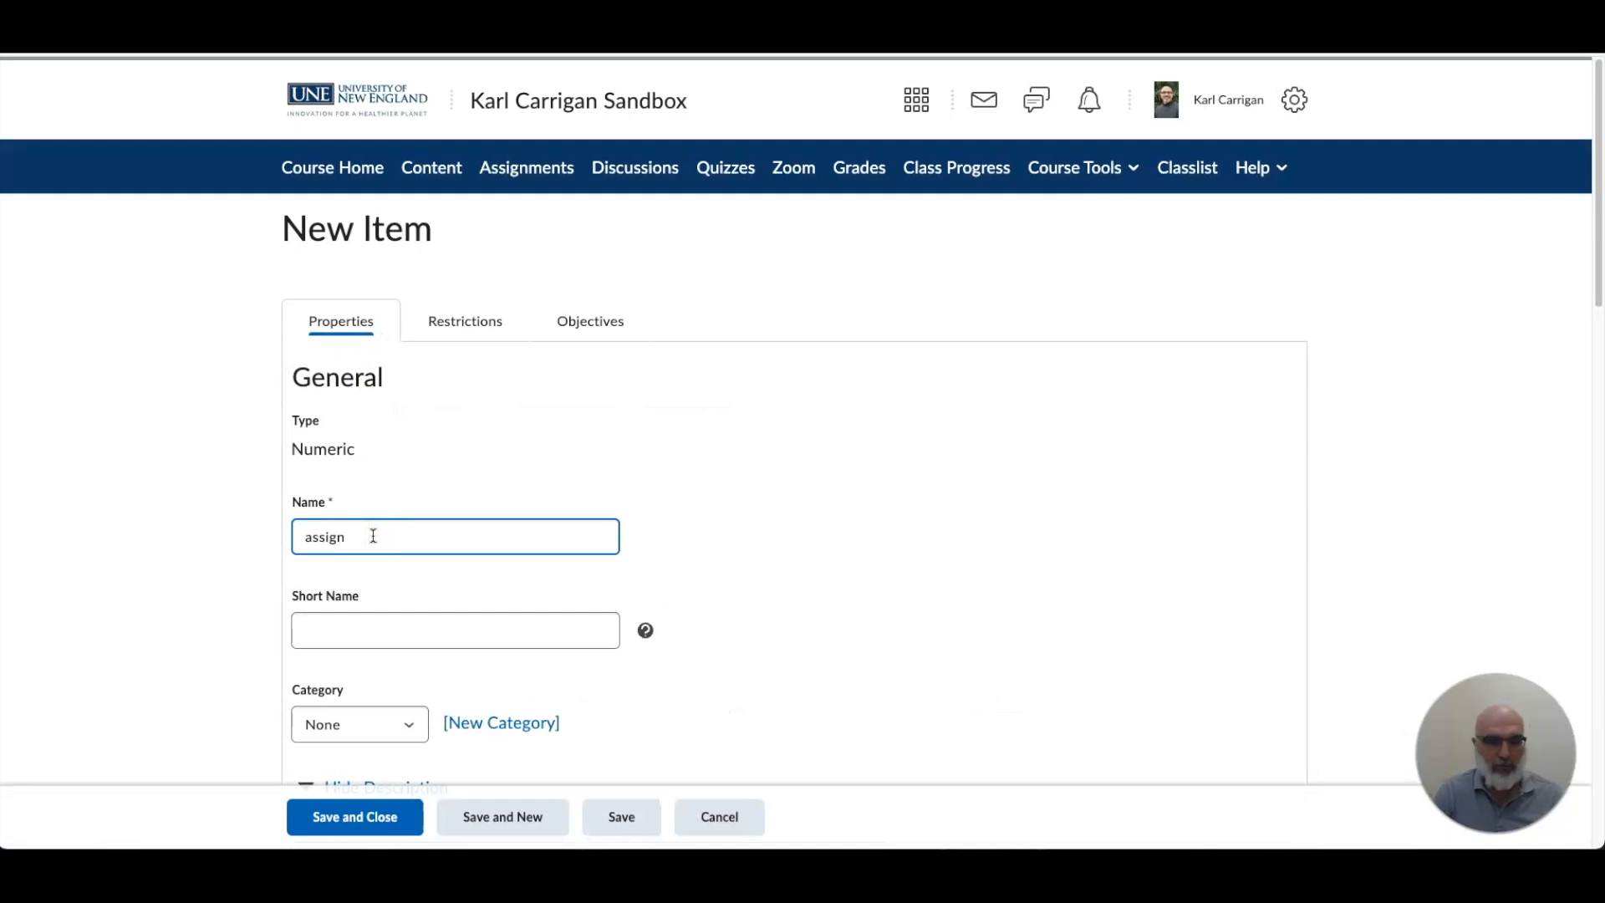
click(310, 536)
key(BackSpace)
text(A)
scroll(423, 531, down, 2)
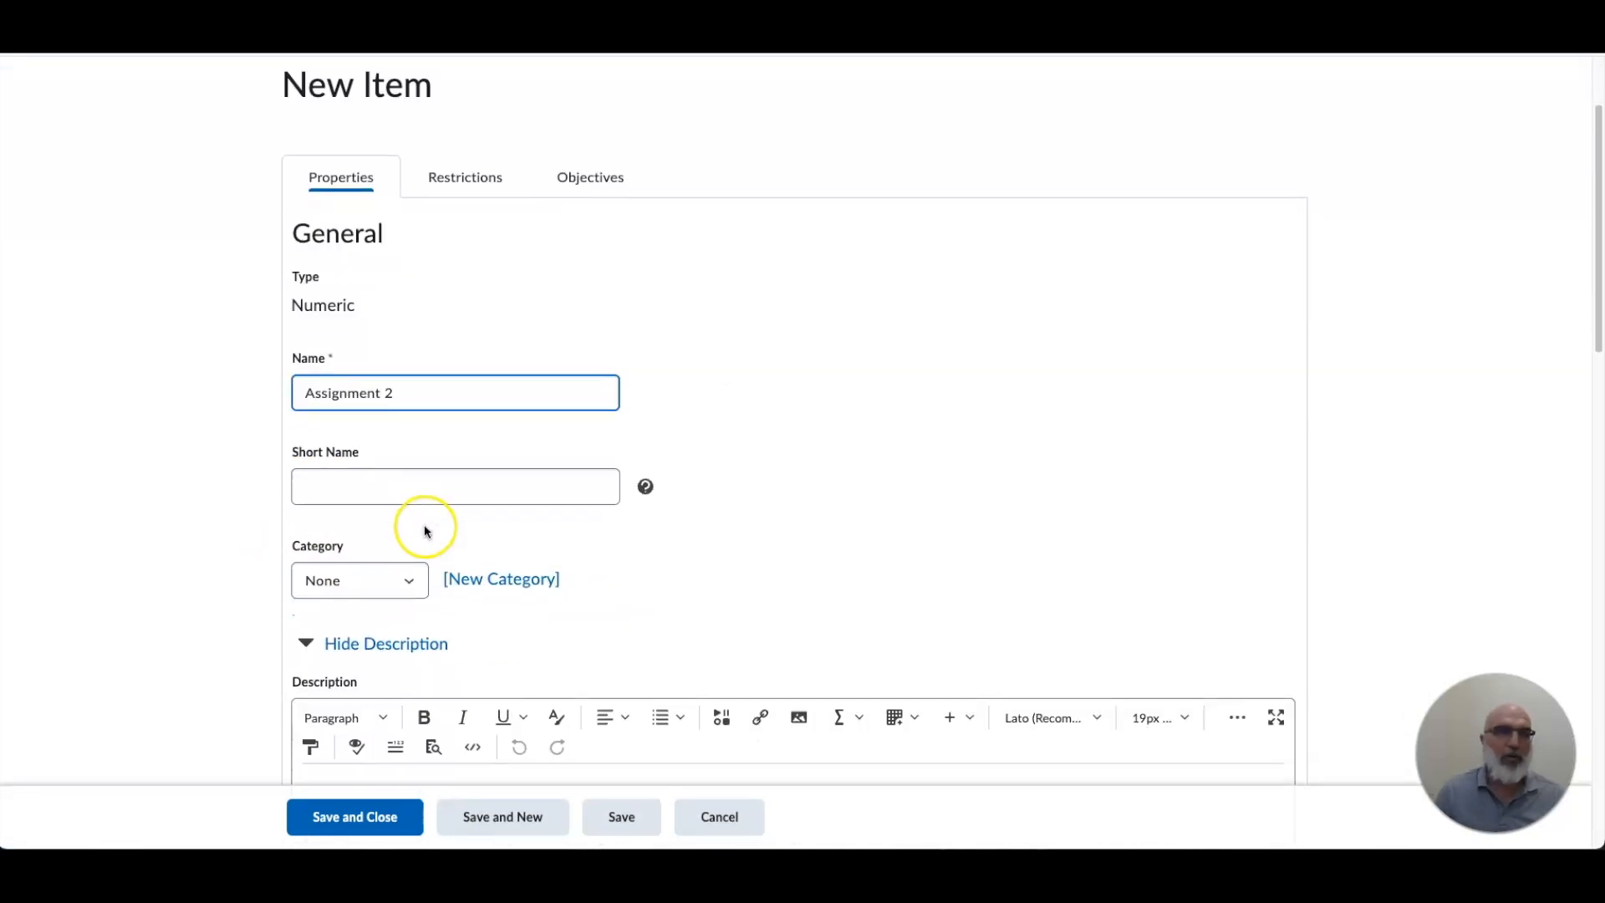
Step: Put the Assignment 2 item in the Assignments category, and save and close the item
click(410, 580)
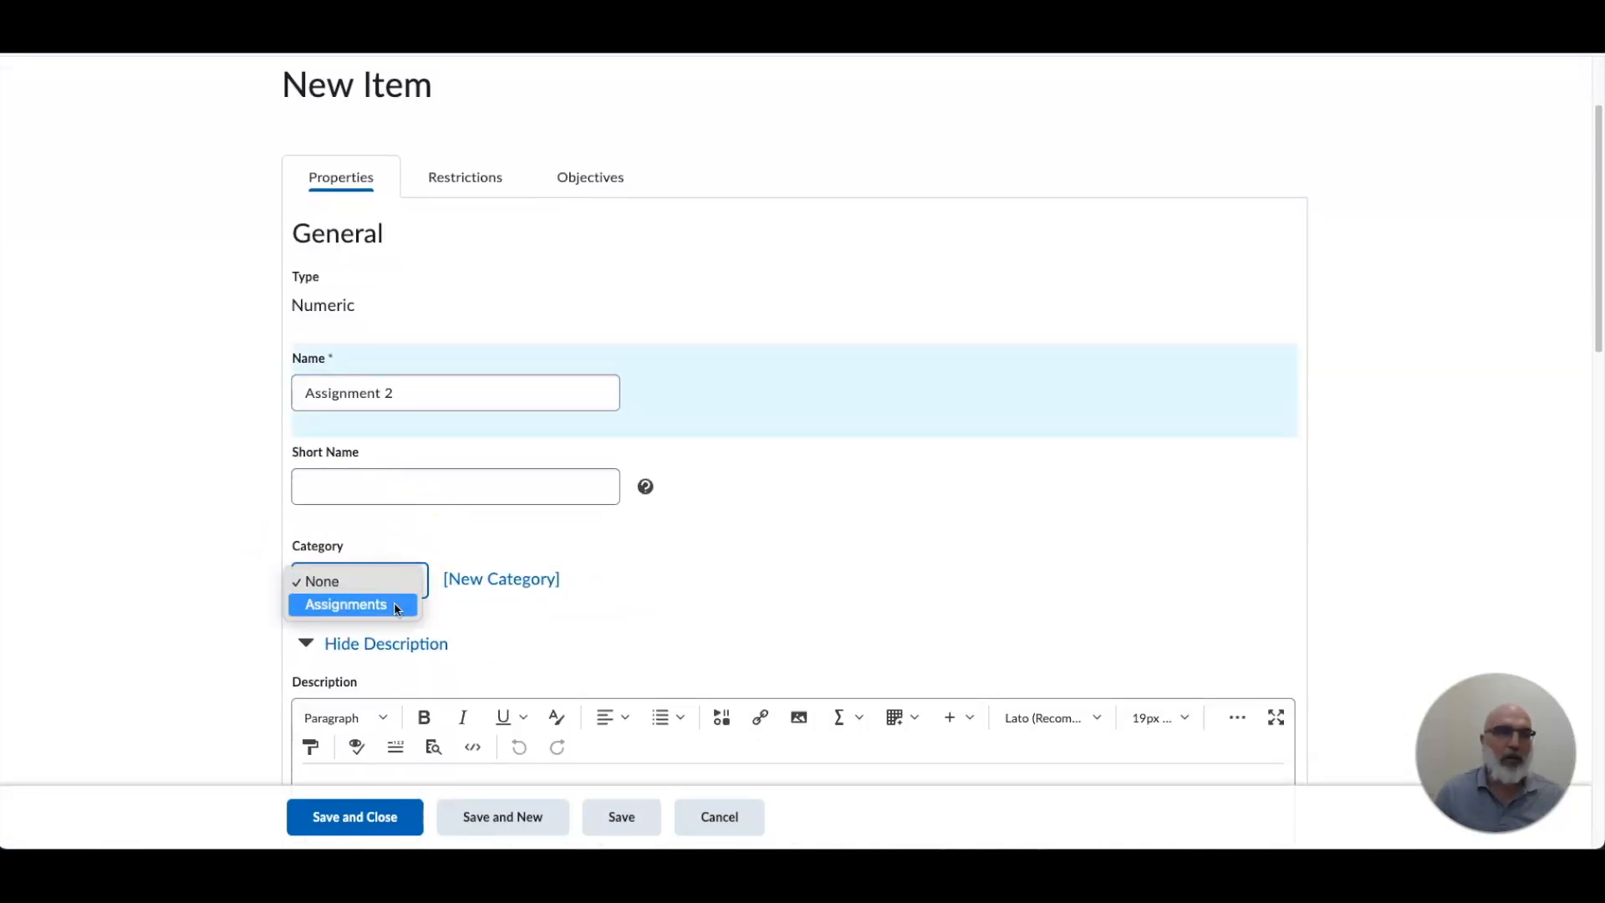
click(396, 606)
scroll(512, 525, down, 7)
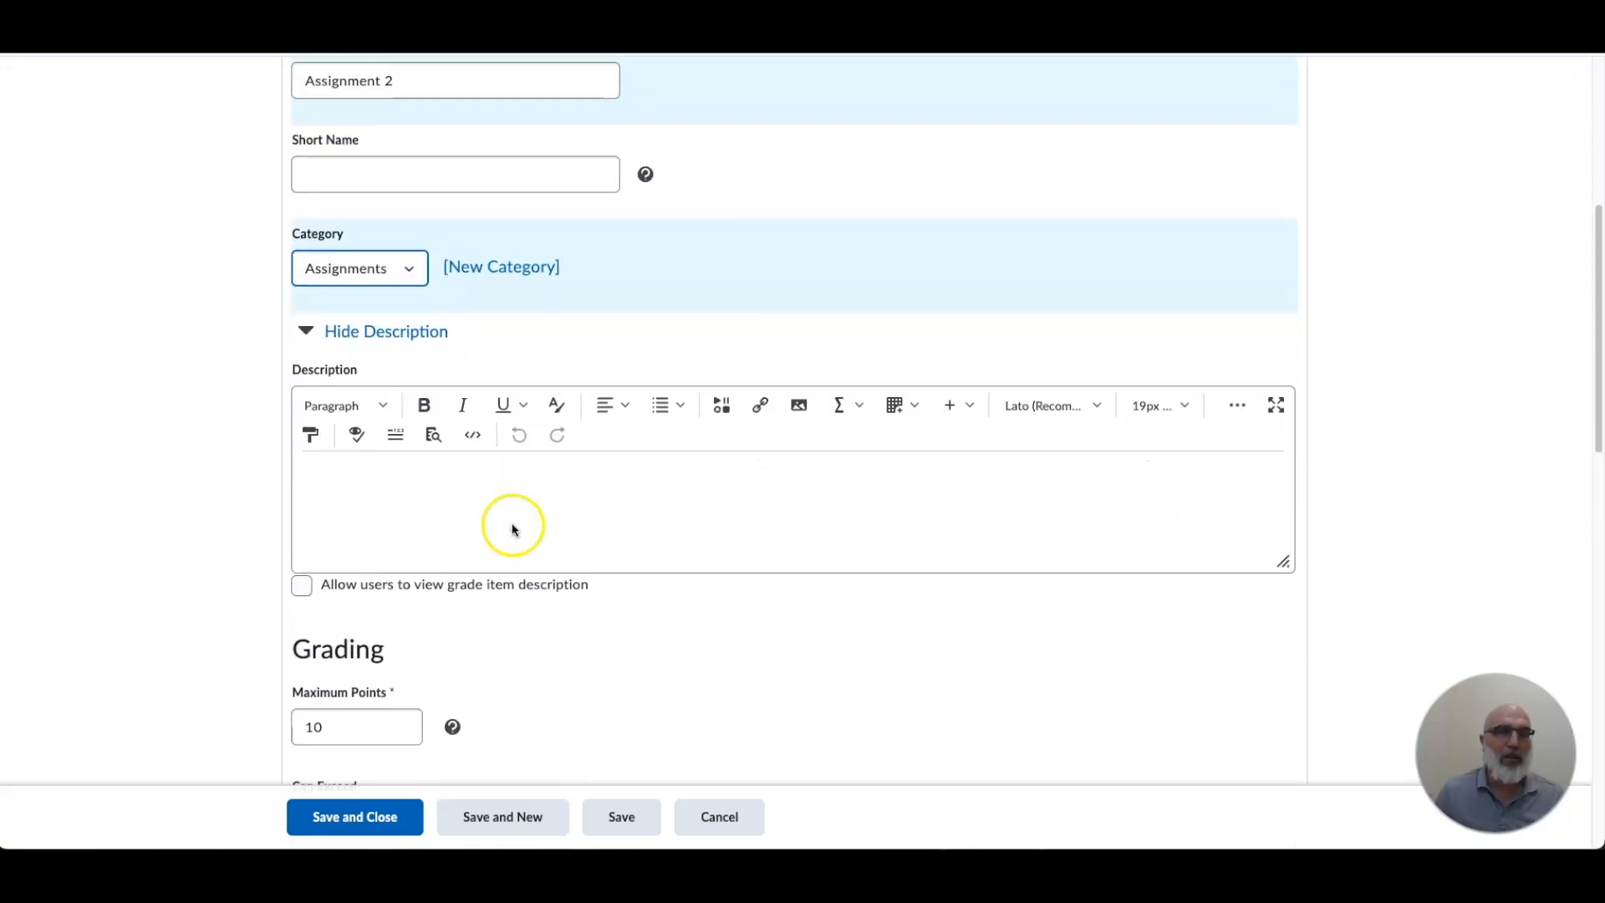
scroll(372, 511, down, 4)
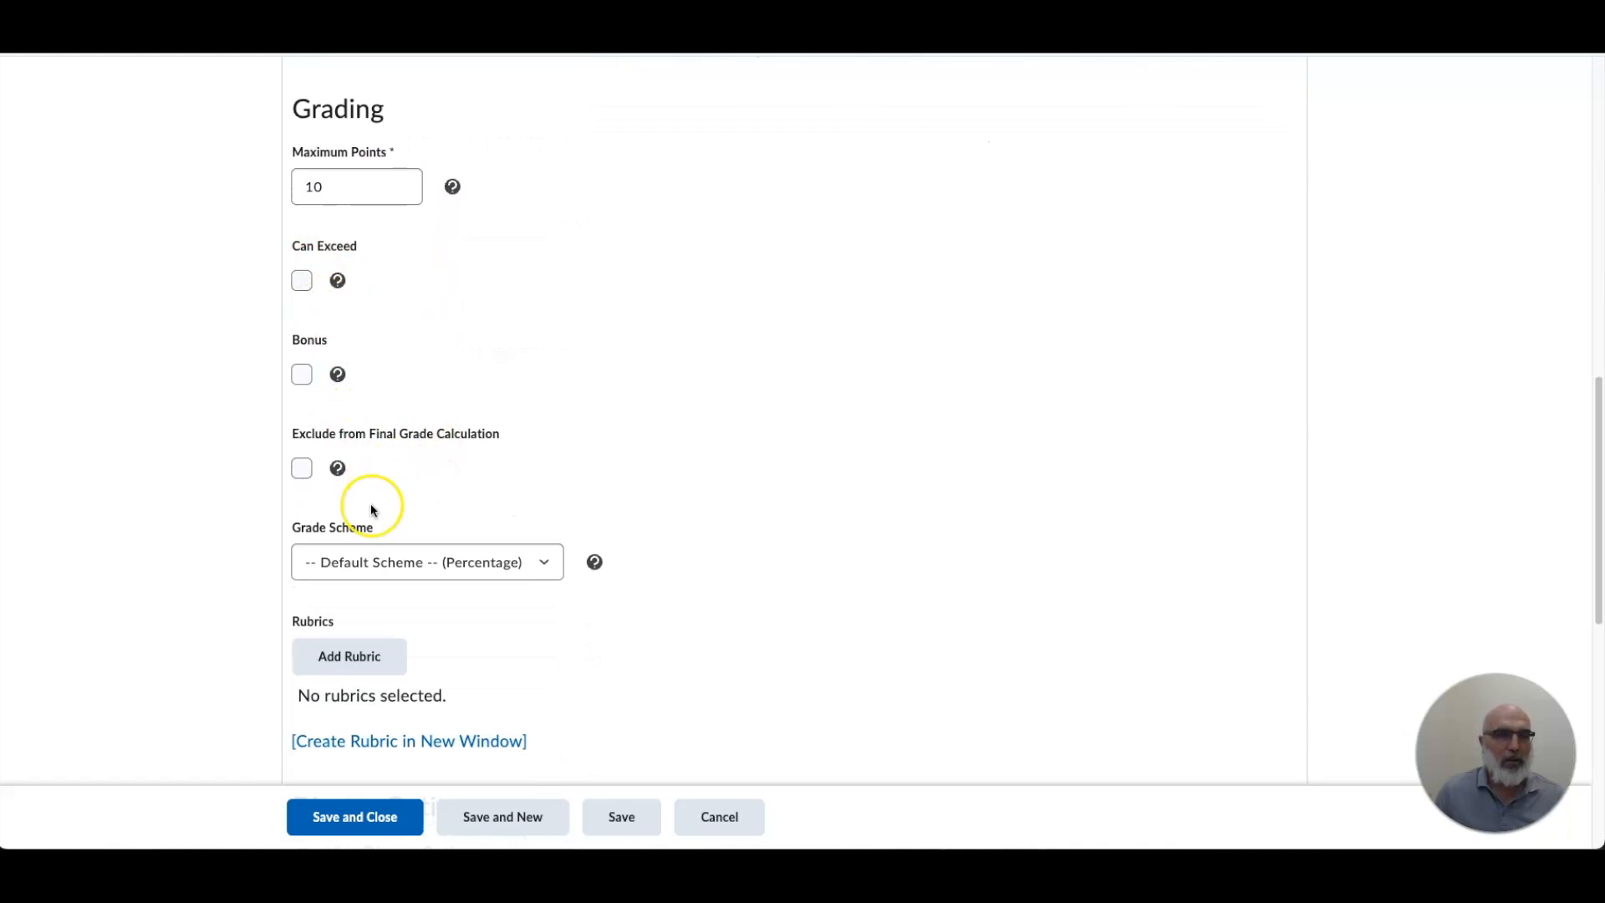
scroll(369, 506, down, 8)
click(349, 813)
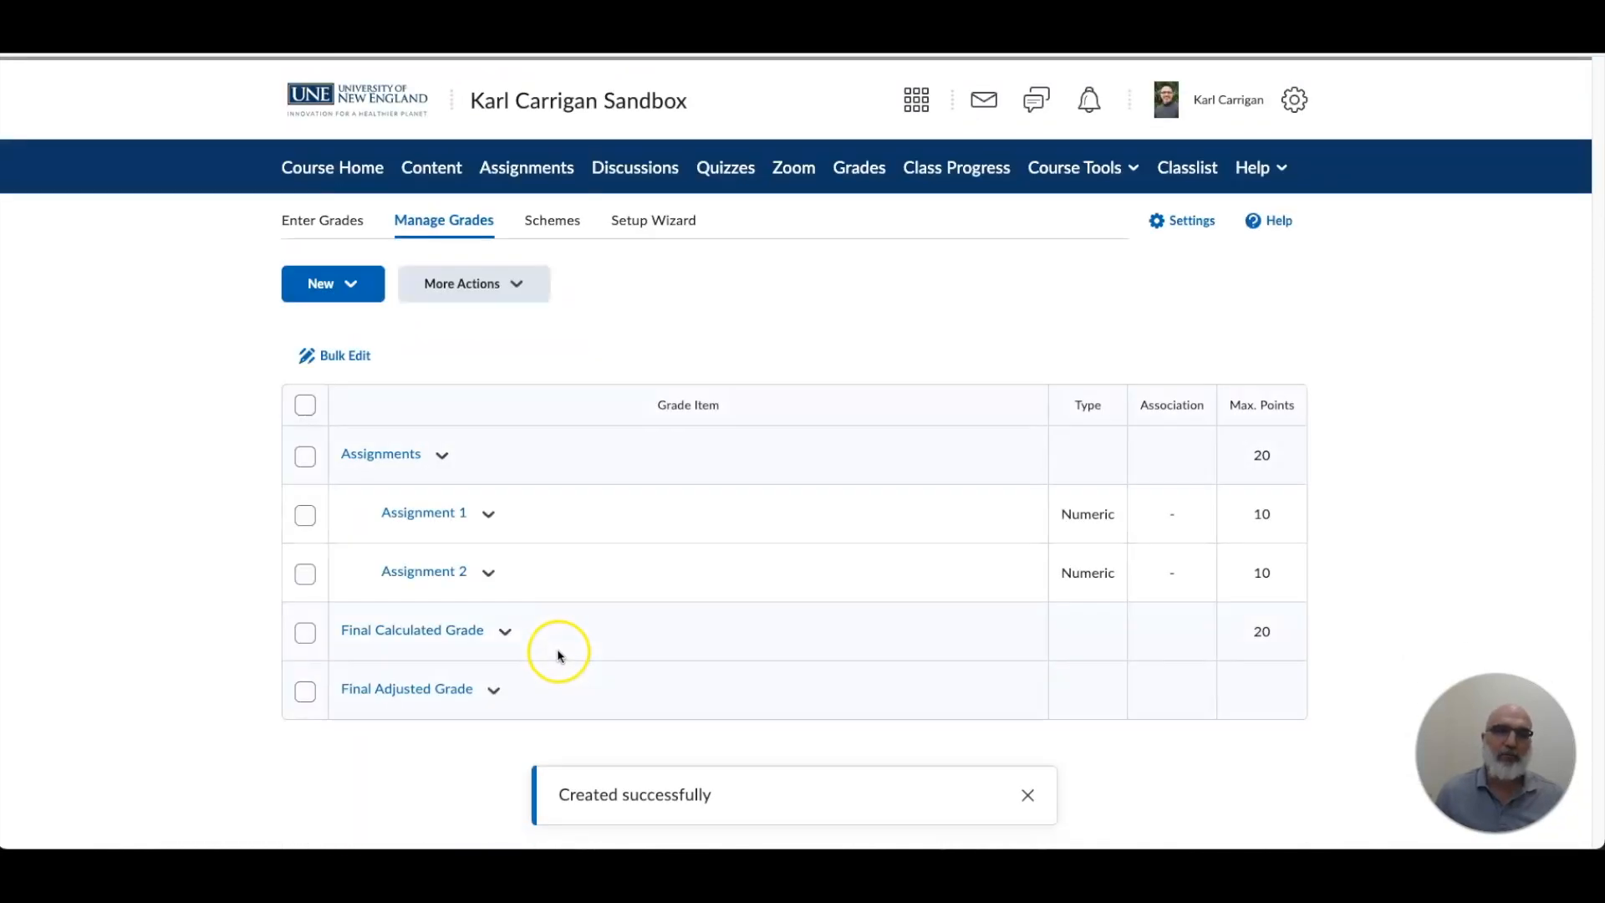
click(495, 573)
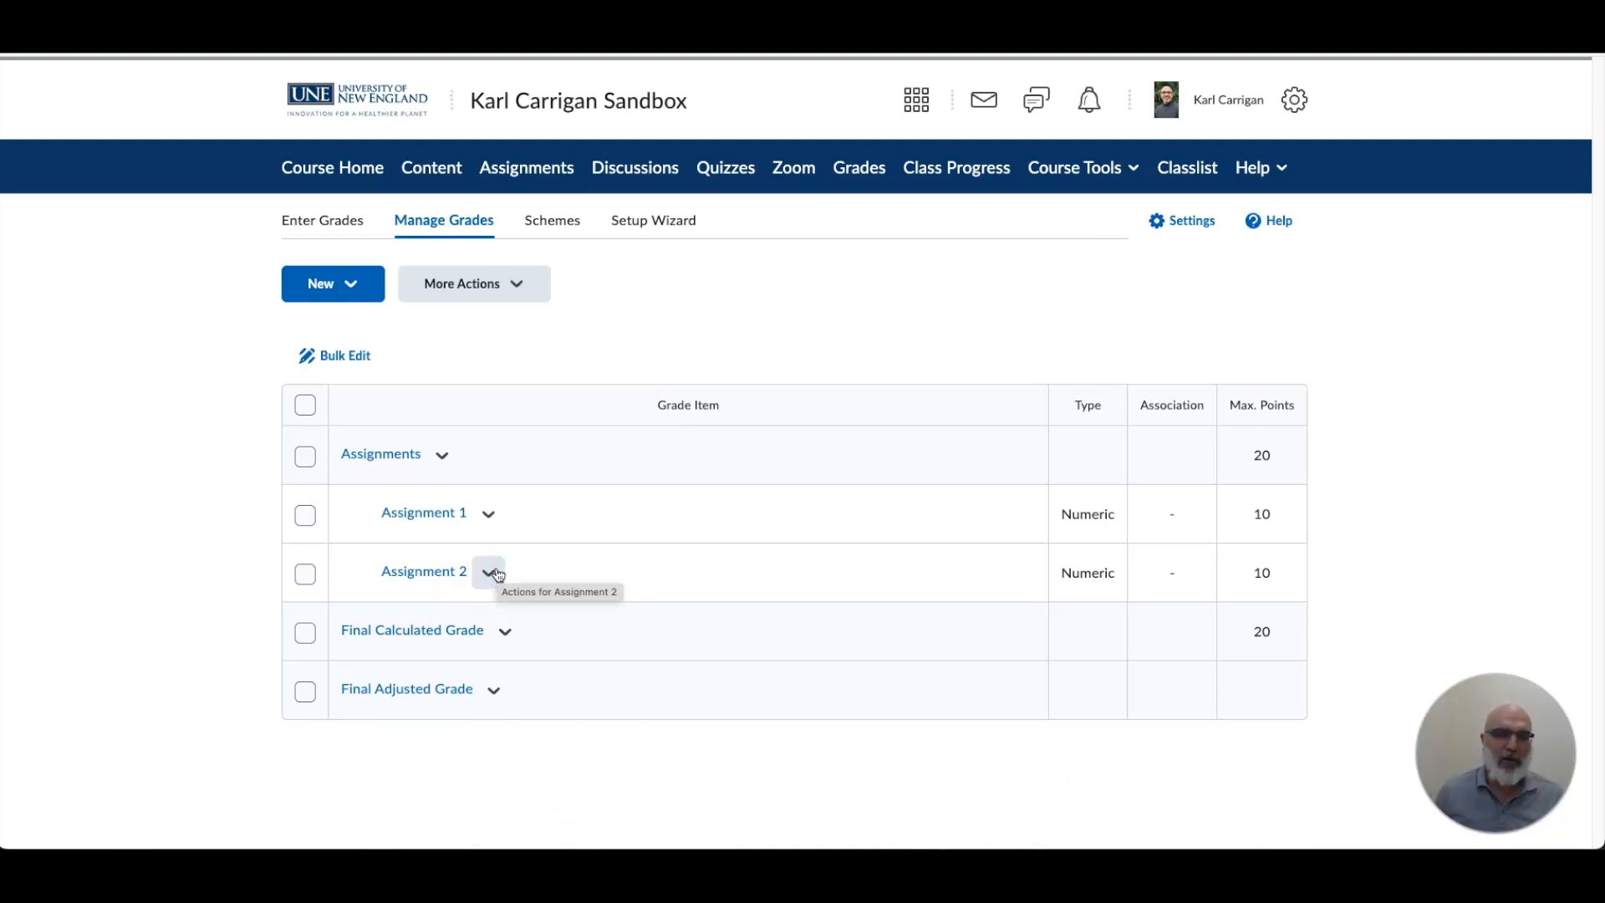
mouse_move(1087, 848)
mouse_down()
mouse_move(893, 210)
mouse_move(1000, 243)
mouse_move(1103, 848)
mouse_up()
Step: Create another numeric grade item named Assignment 2 in the Assignments category, and save and close it
click(343, 285)
click(351, 346)
click(349, 368)
click(372, 536)
text(Assignment)
click(360, 725)
click(348, 744)
scroll(408, 499, down, 15)
click(354, 817)
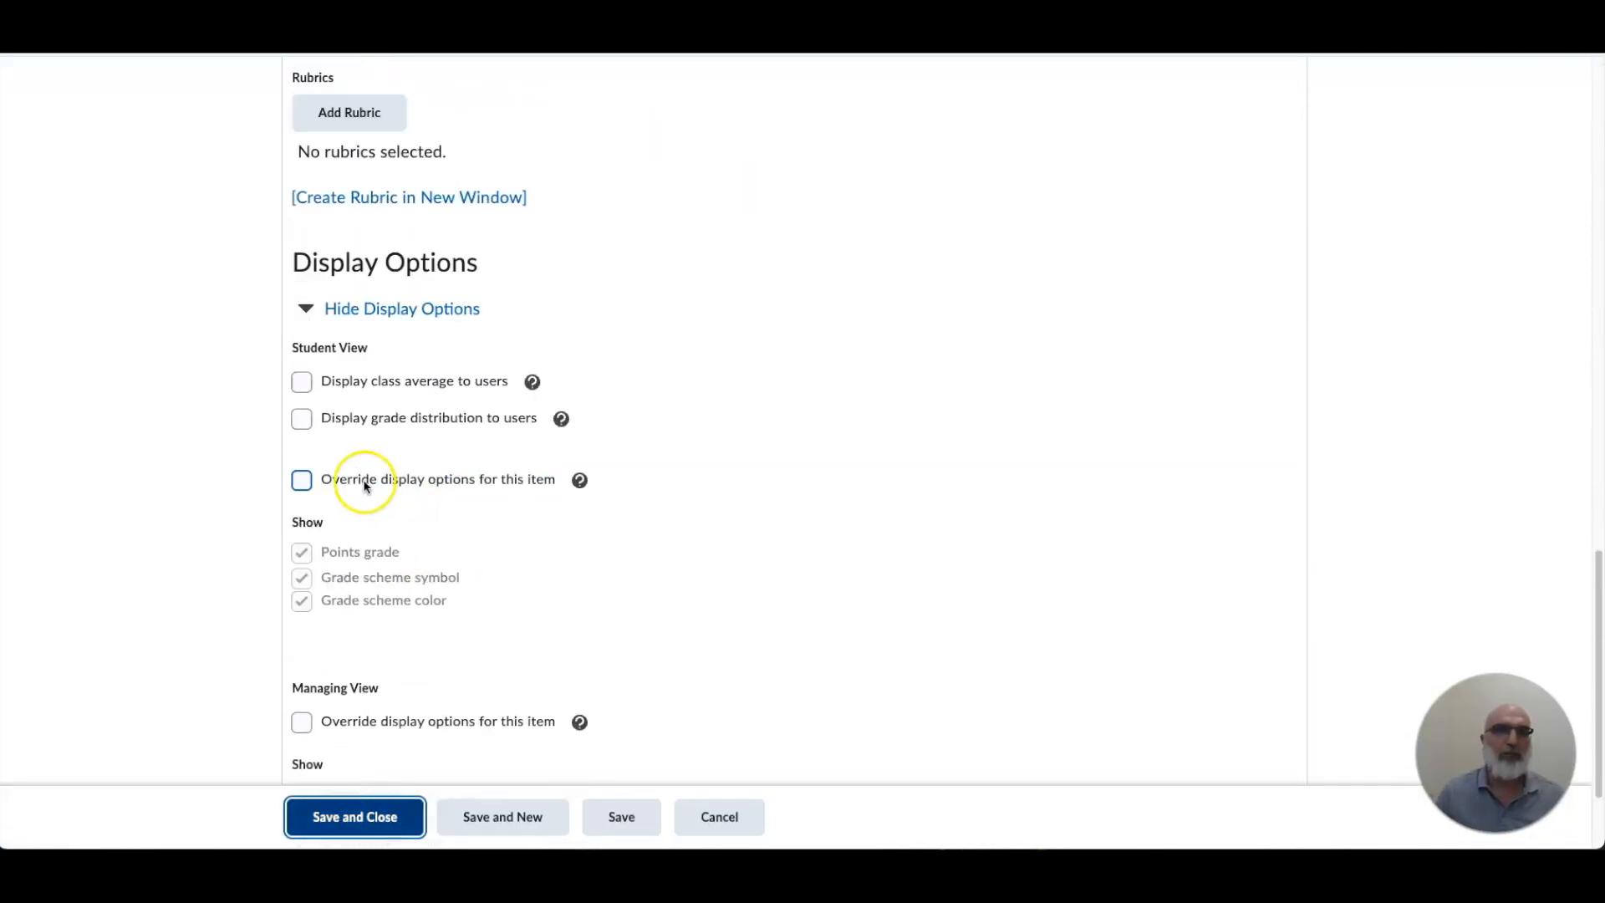
Step: Create a numeric grade item named Assignment 3 in the Assignments category, and save and close it
click(338, 284)
click(349, 345)
click(349, 367)
click(365, 541)
text(Assignment)
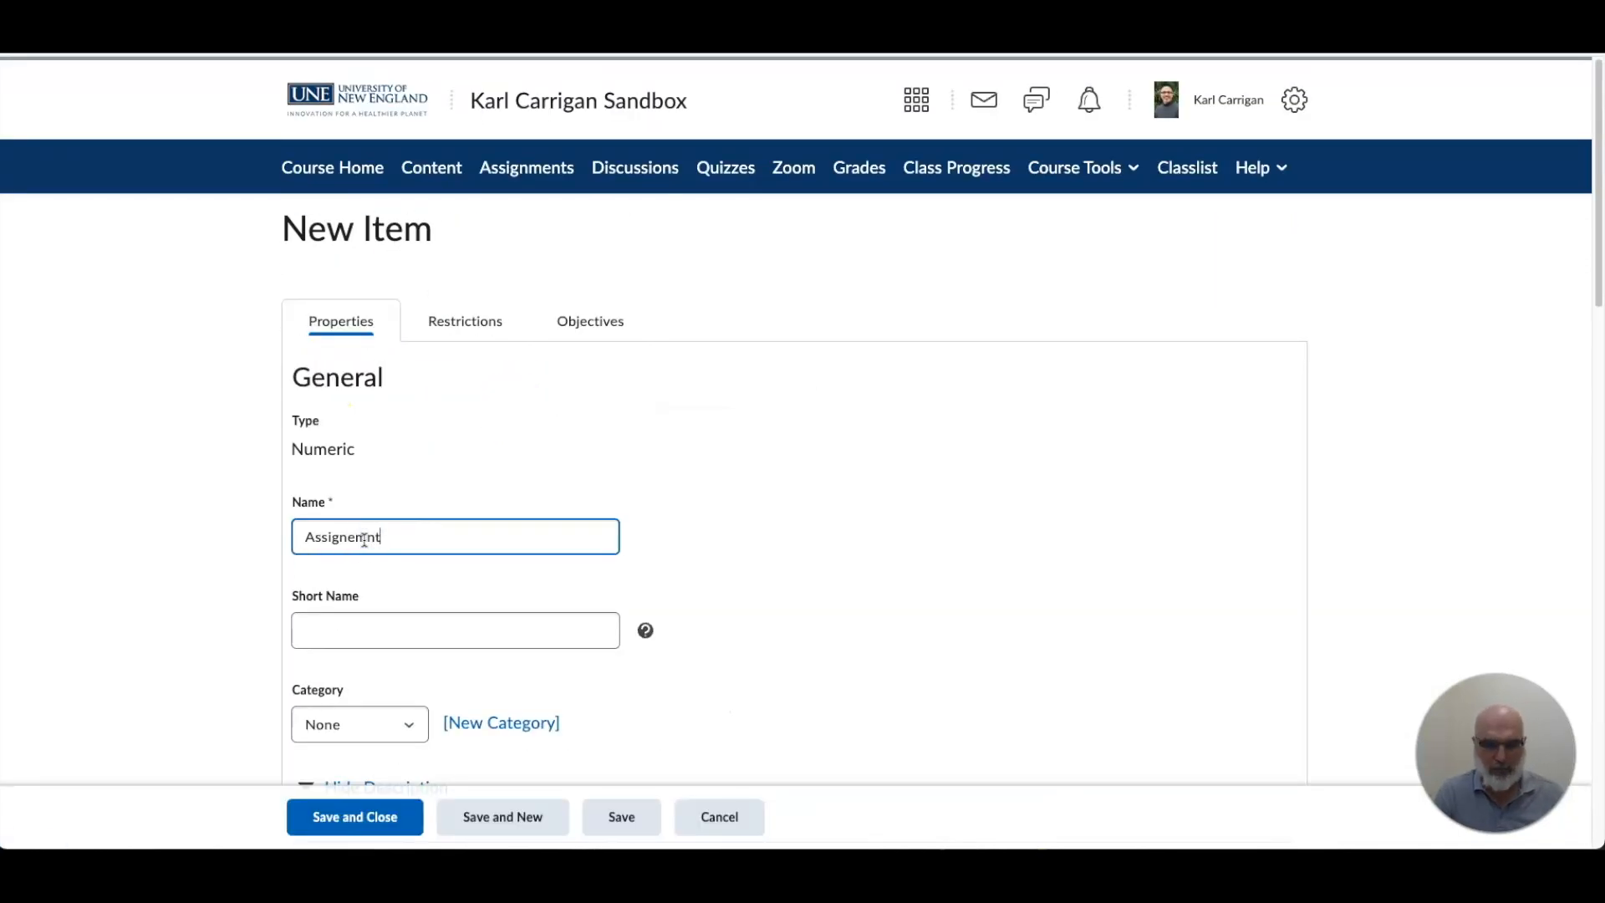
scroll(365, 540, down, 5)
click(414, 307)
click(402, 324)
scroll(415, 351, down, 15)
click(354, 809)
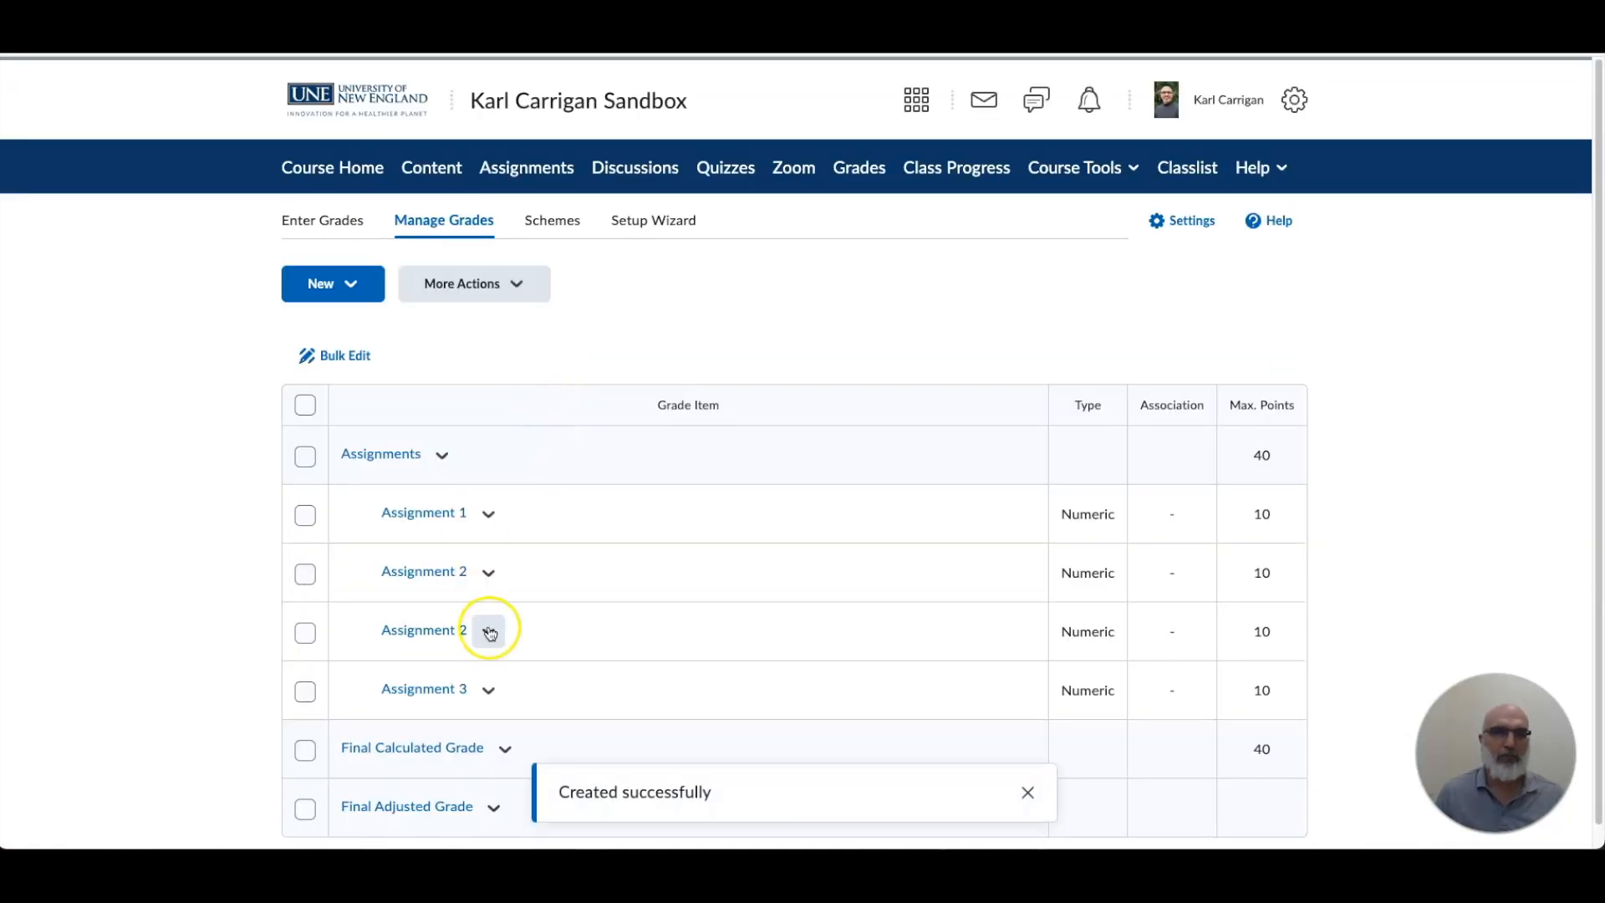
Step: Create a numeric grade item named Assignemnt 5 in the Assignments category, and save and close it
click(342, 284)
click(343, 343)
click(347, 363)
click(322, 543)
text(Assignemnt 5)
scroll(323, 542, down, 1)
scroll(323, 542, down, 1)
click(409, 685)
click(402, 704)
scroll(505, 610, down, 5)
click(359, 816)
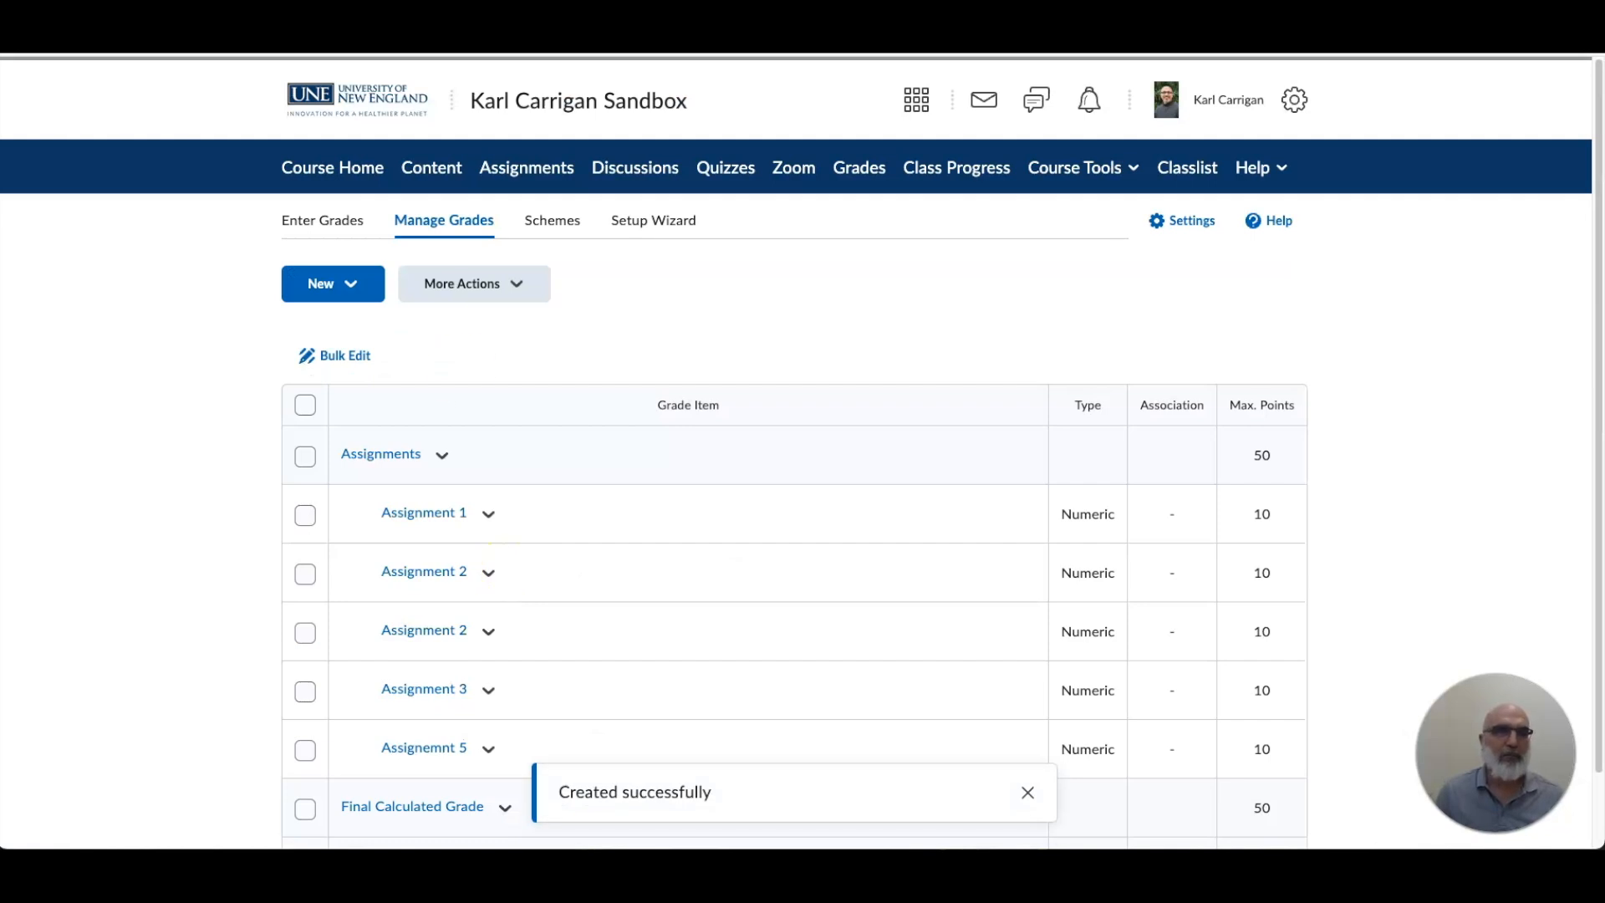
Step: Compare the grade items with the syllabus, and rename the duplicate Assignment 2 item as Assignment 3
scroll(709, 441, down, 2)
click(1077, 112)
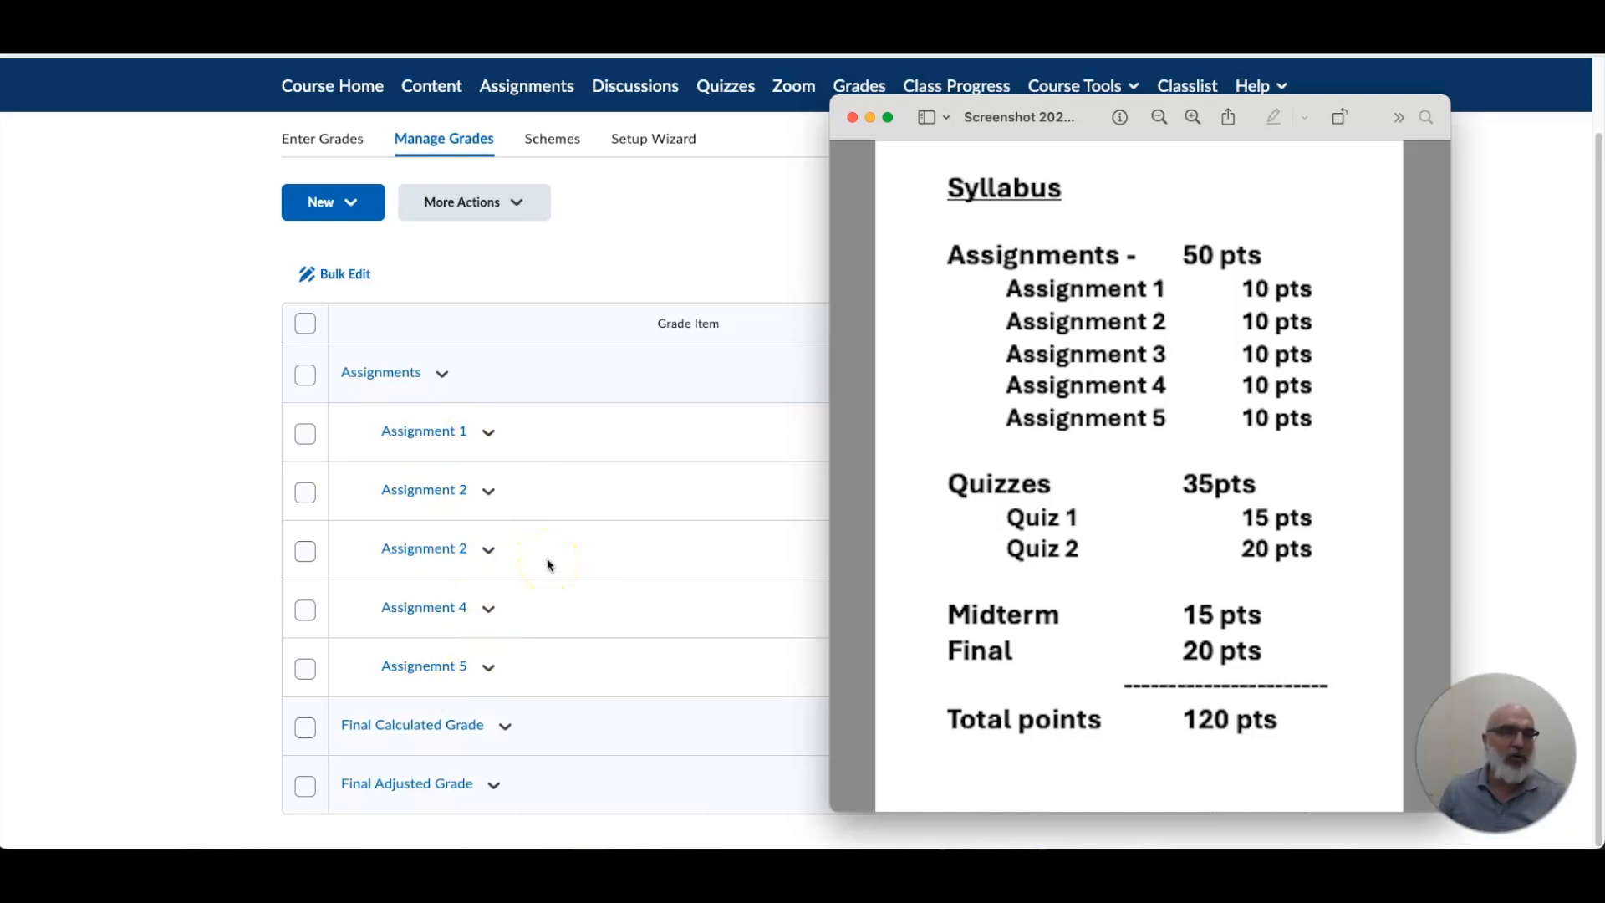
click(489, 551)
click(497, 596)
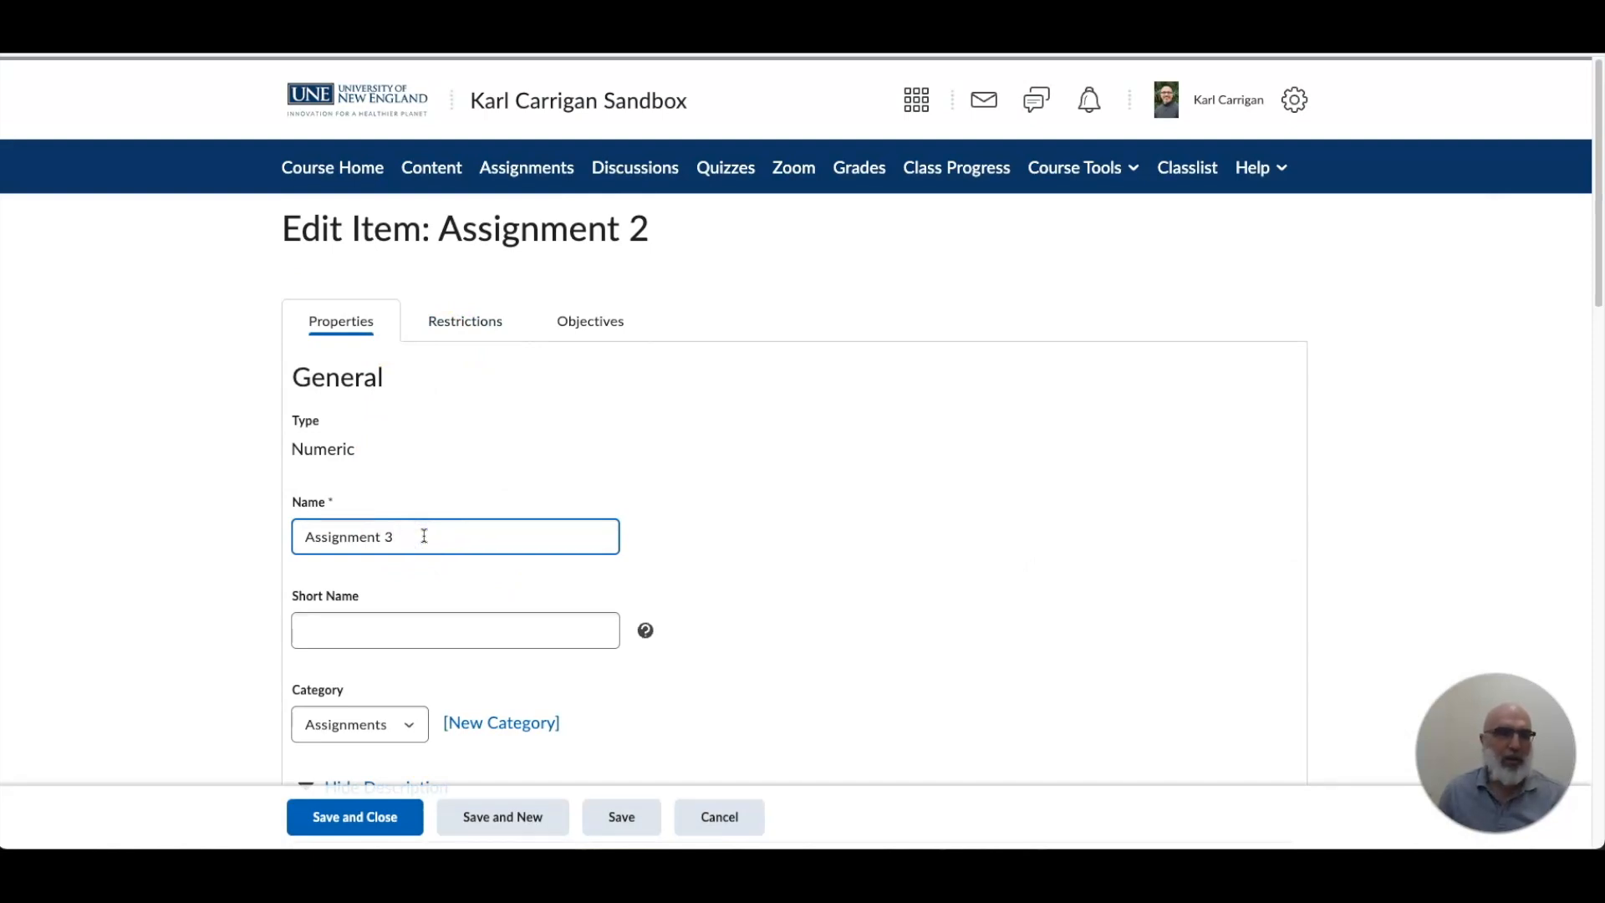
click(350, 815)
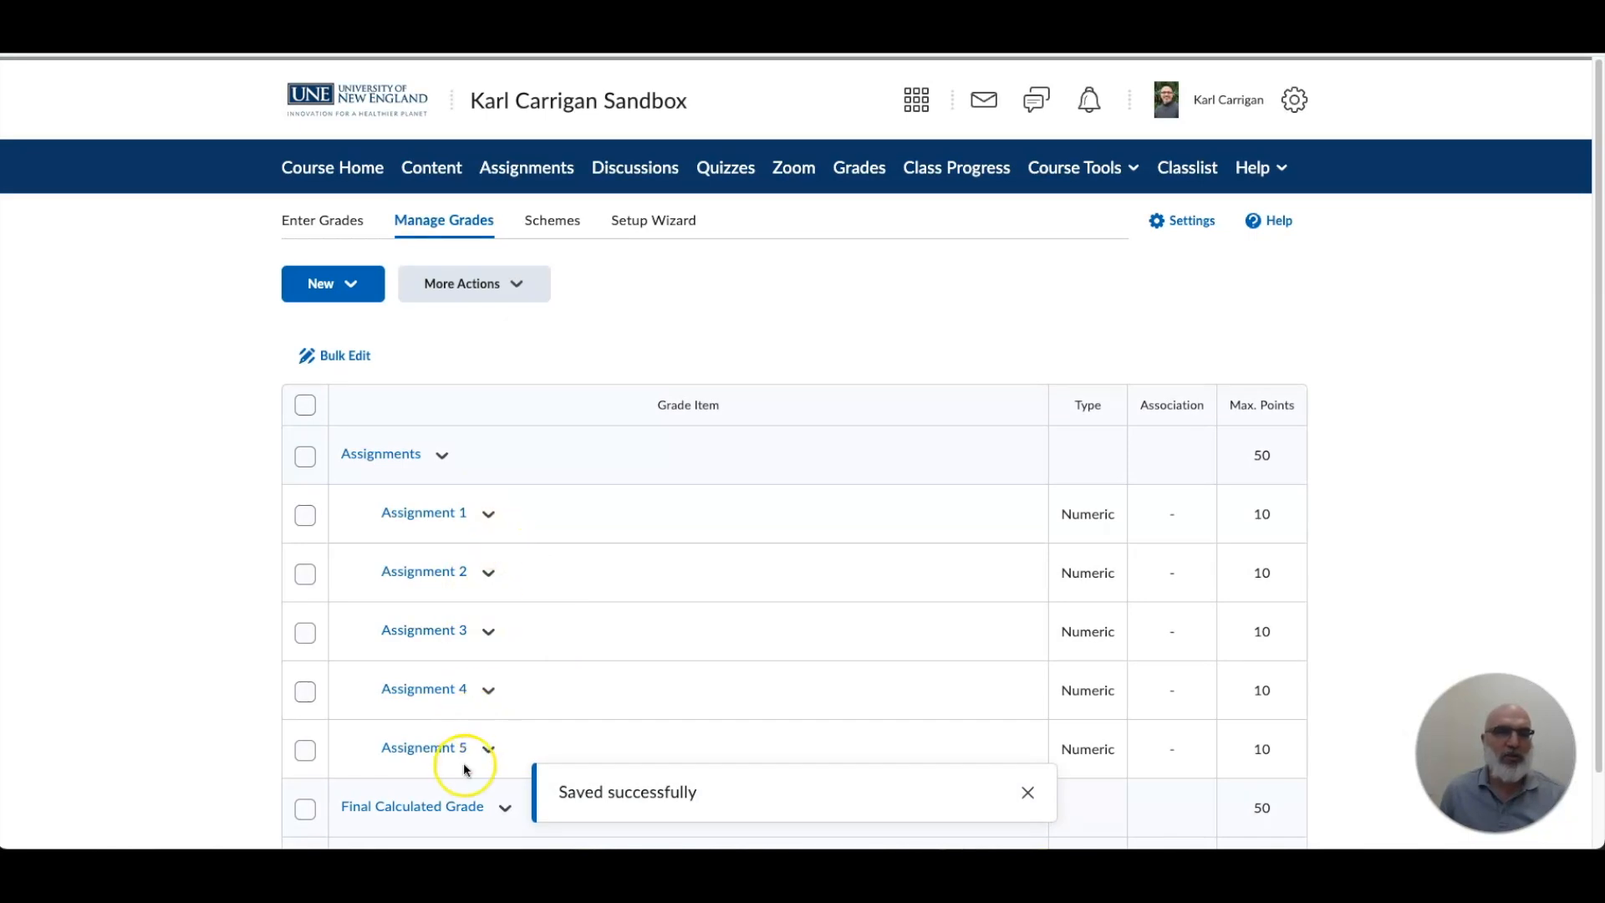
Step: Check the syllabus for the next group of grades, and start a new category named Quizzes
scroll(803, 573, down, 1)
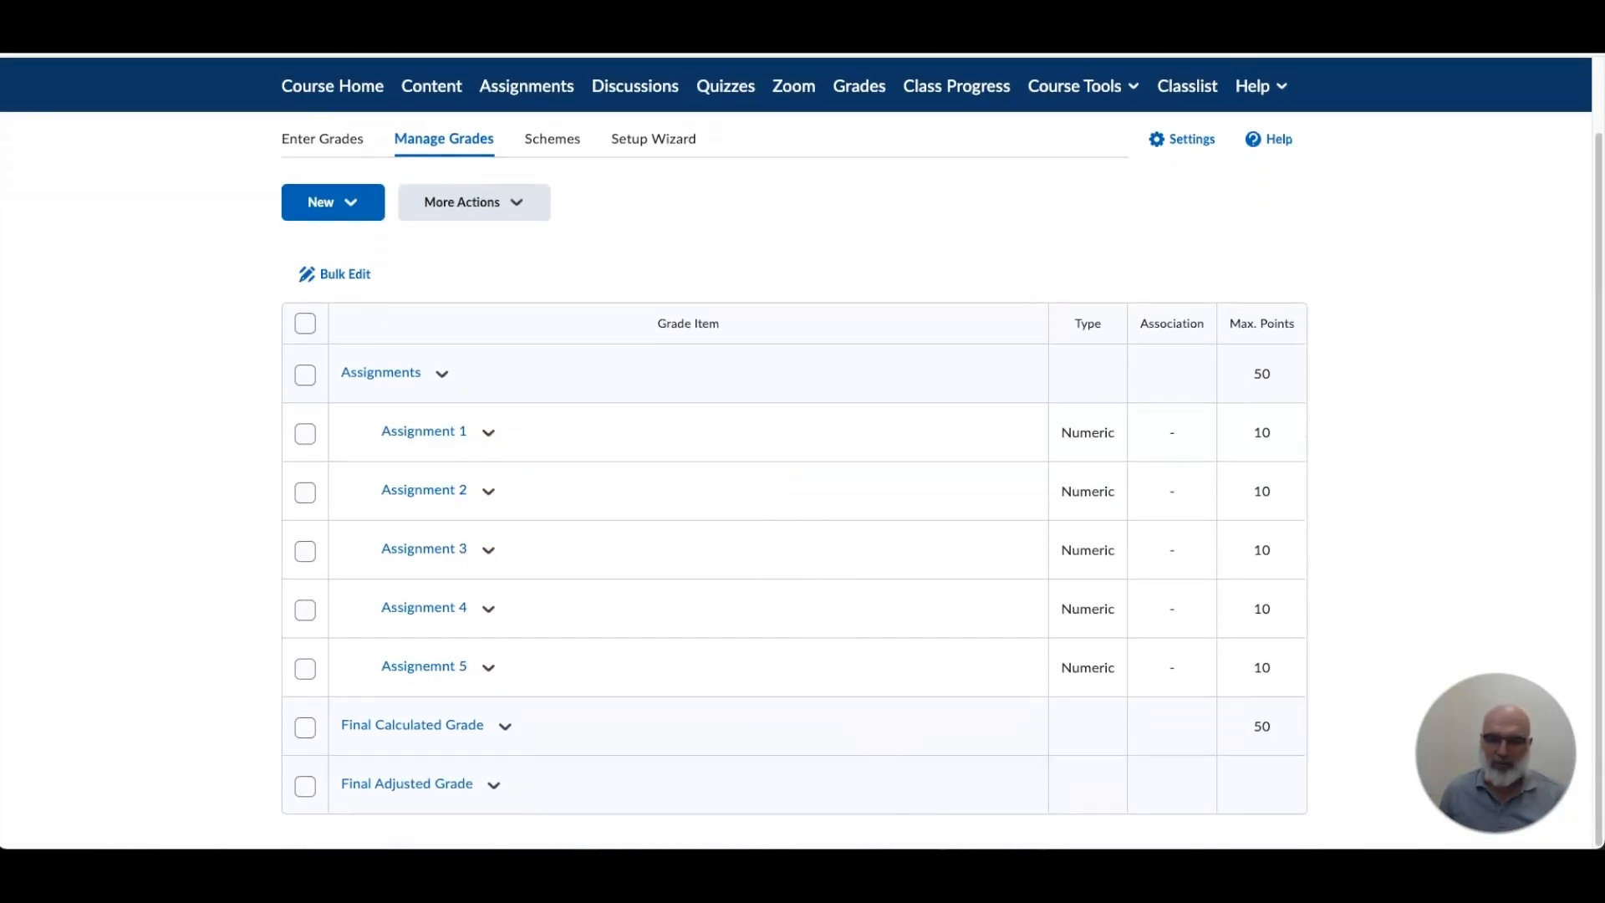
key(super+Tab)
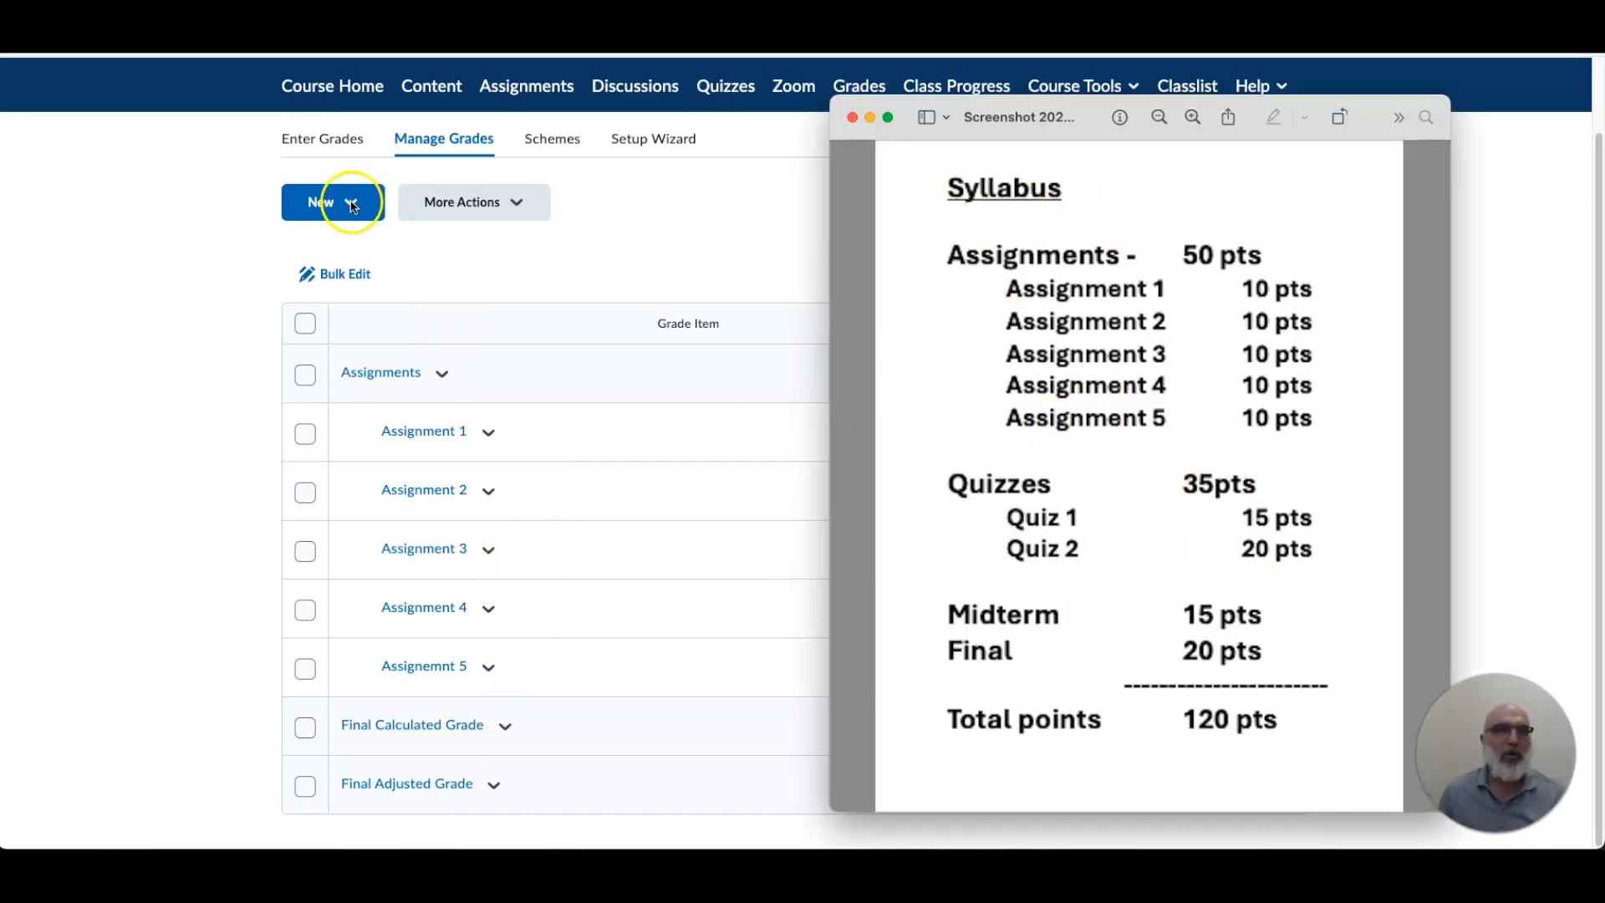
click(352, 207)
click(352, 206)
click(354, 304)
click(387, 445)
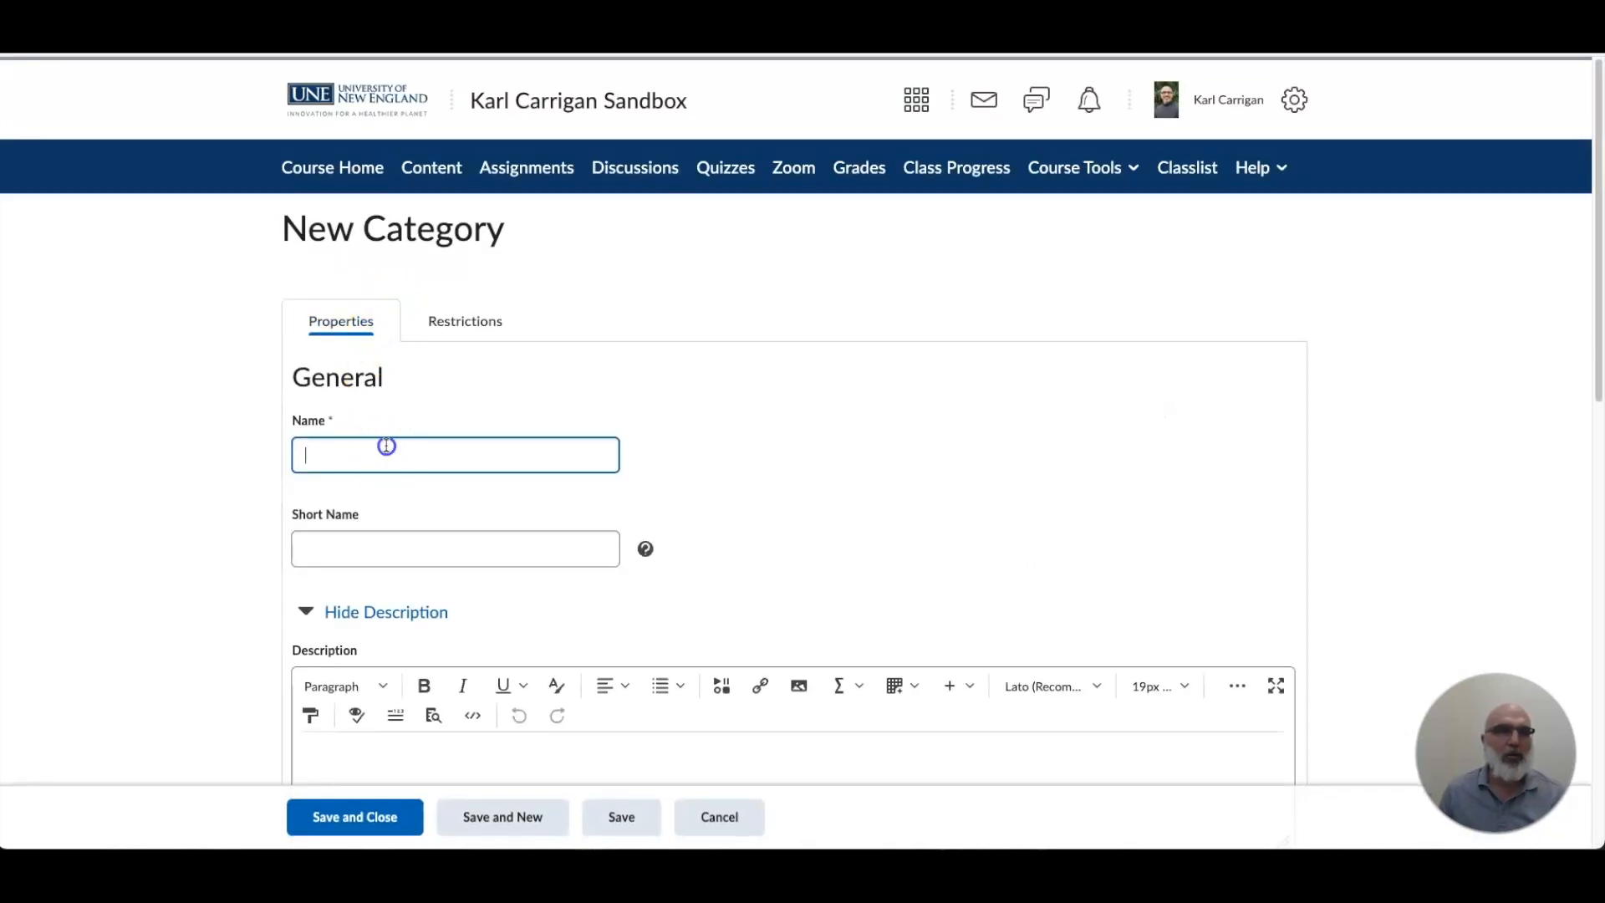
text(Quizzes)
Step: Look over the grading, distribution and display options of the Quizzes category, and save and close it
scroll(401, 535, down, 5)
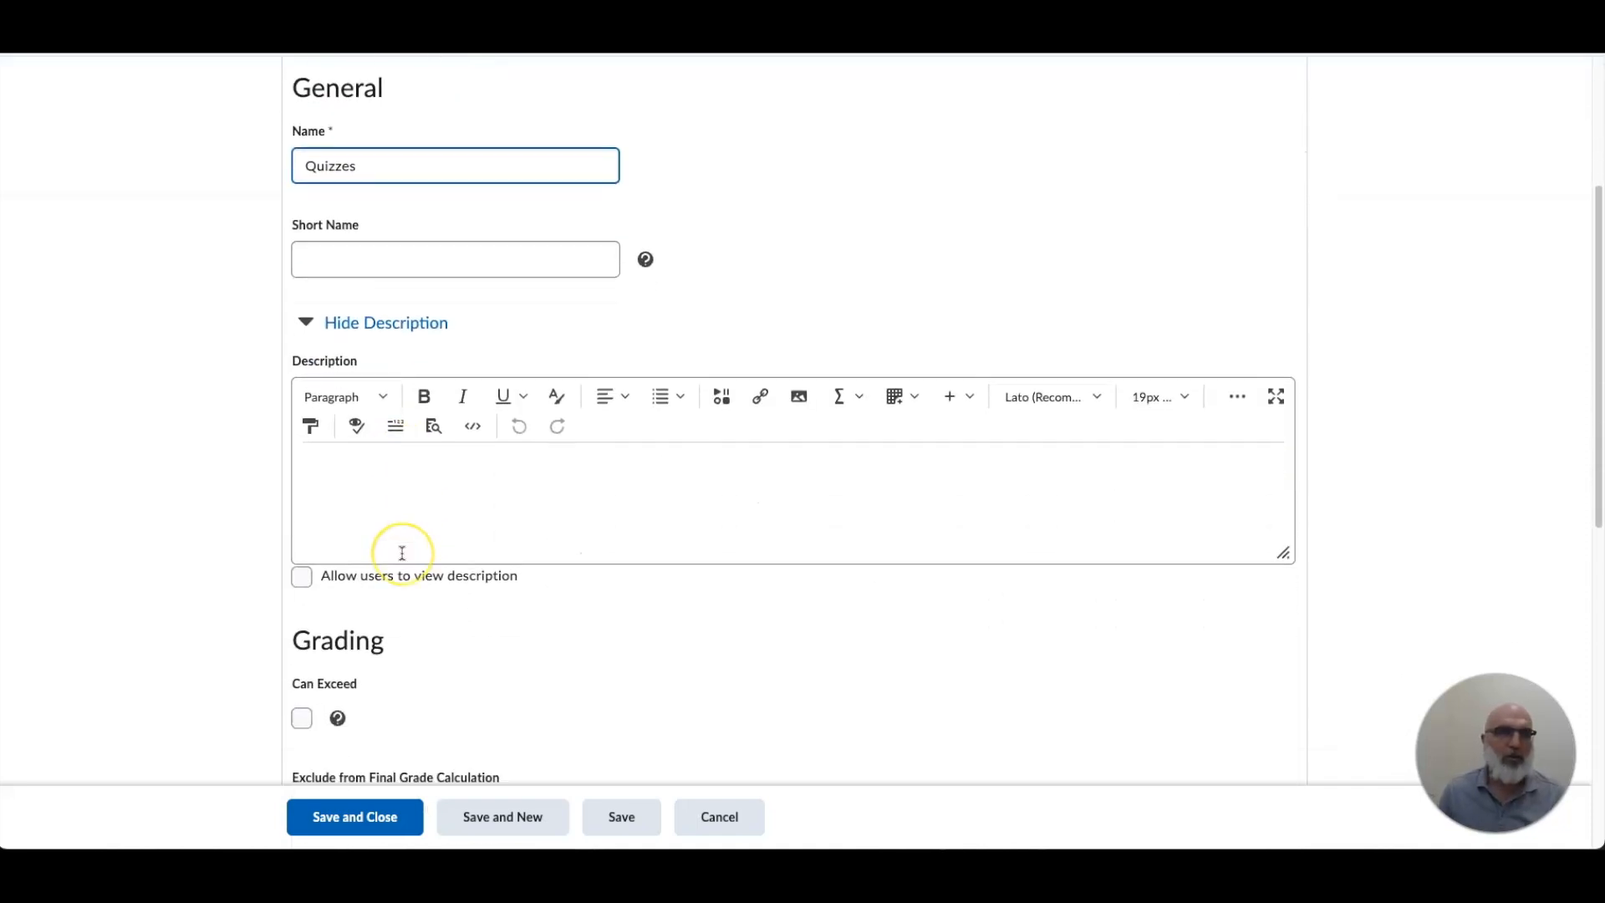
scroll(402, 553, down, 3)
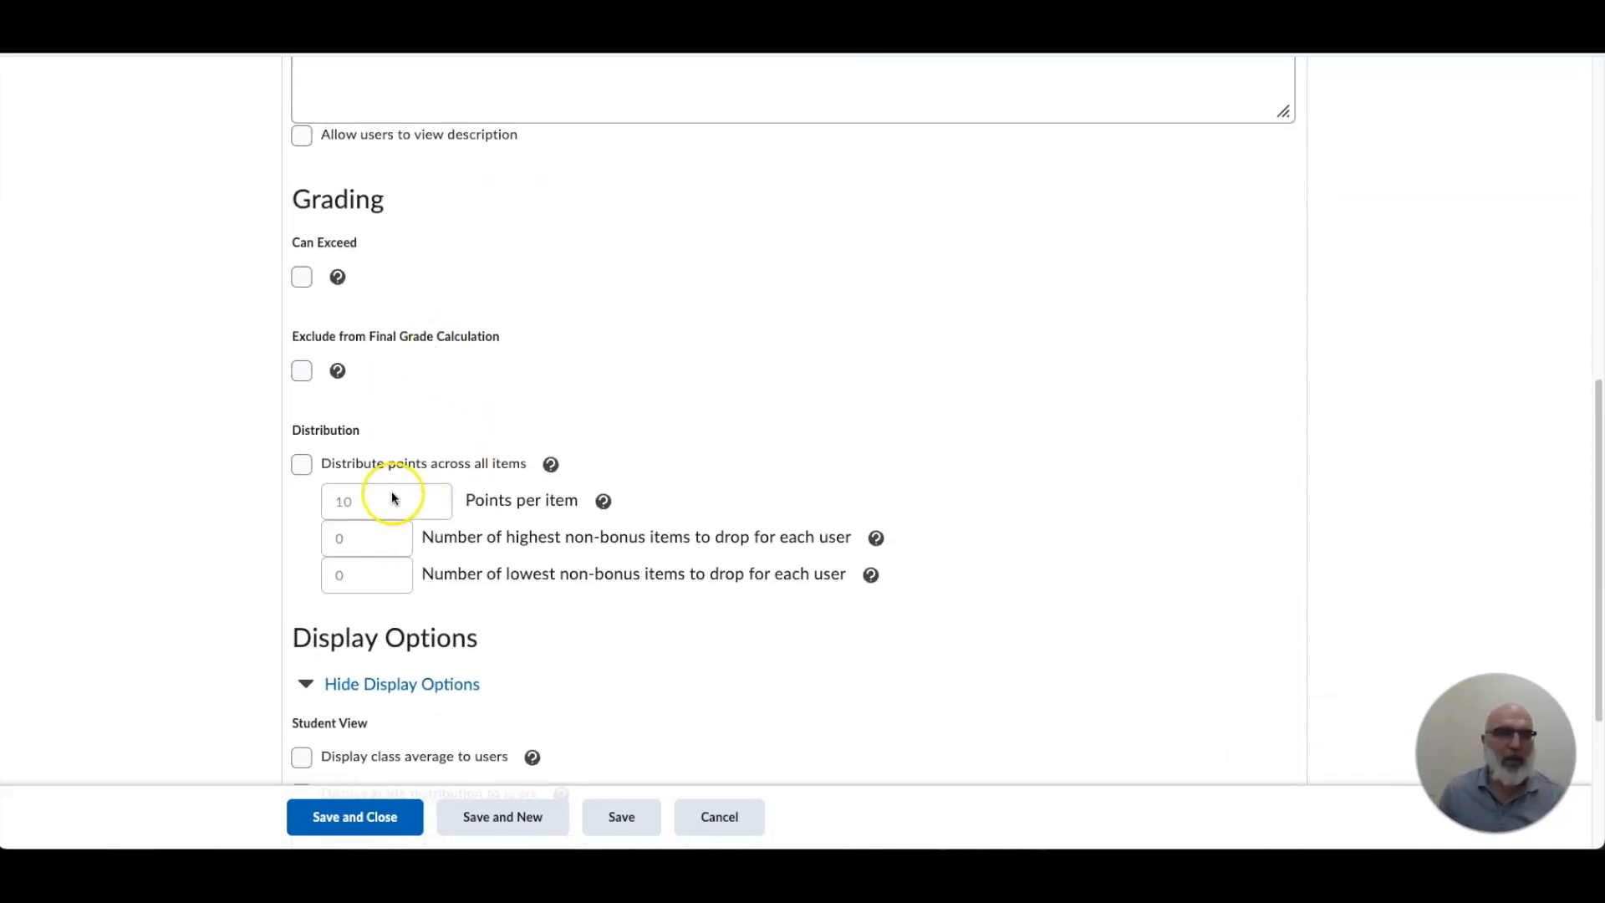
scroll(393, 497, down, 1)
scroll(393, 497, down, 3)
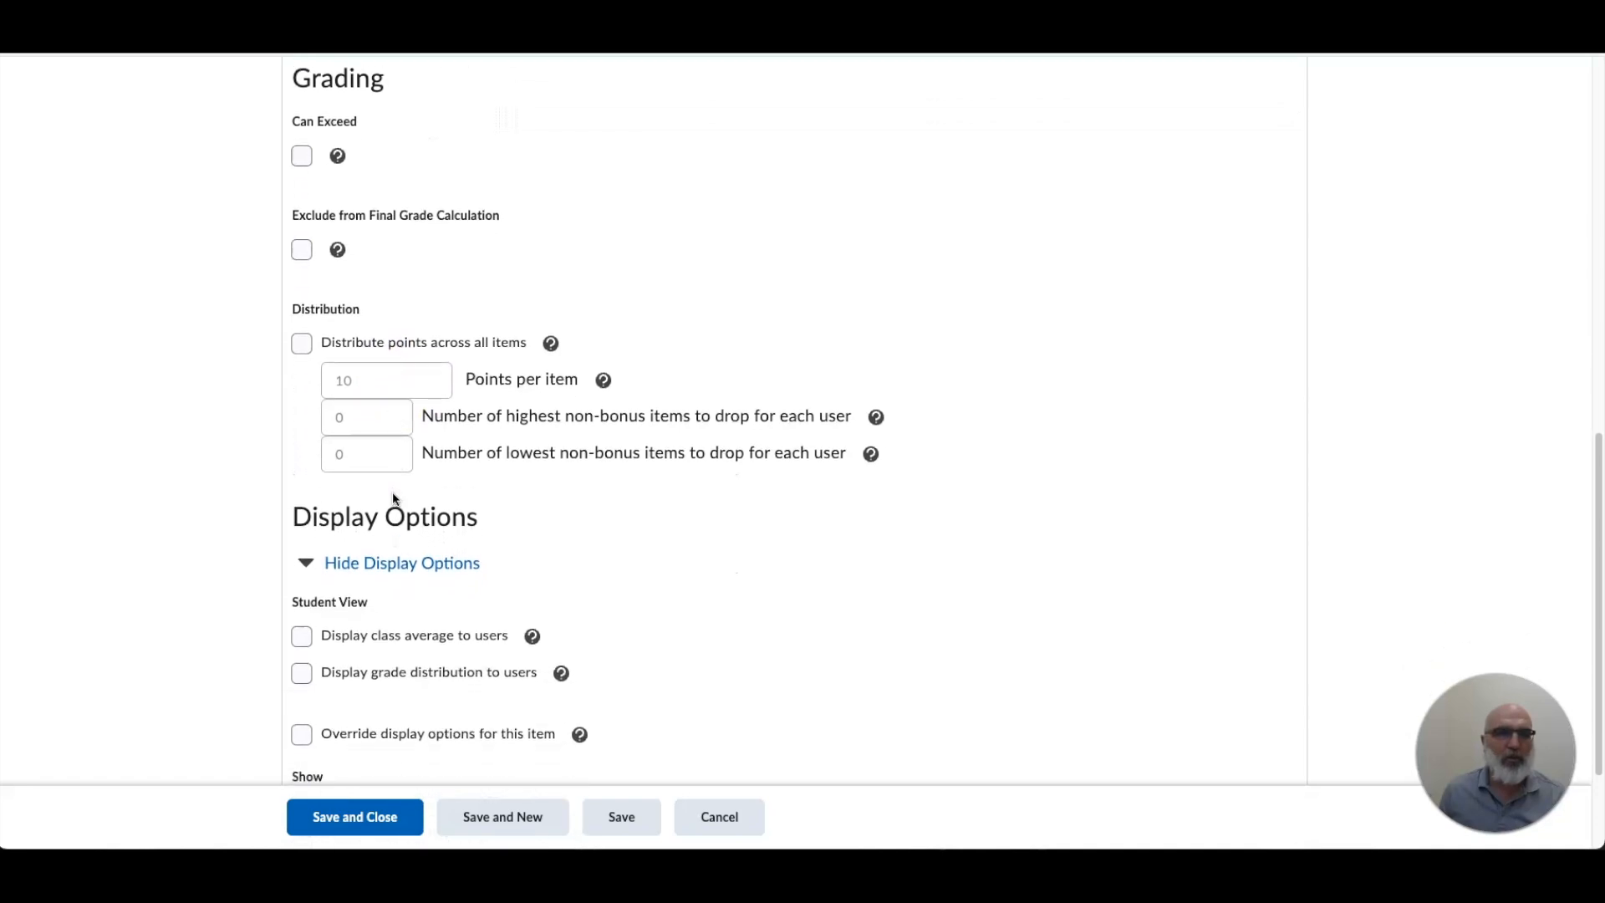
click(392, 806)
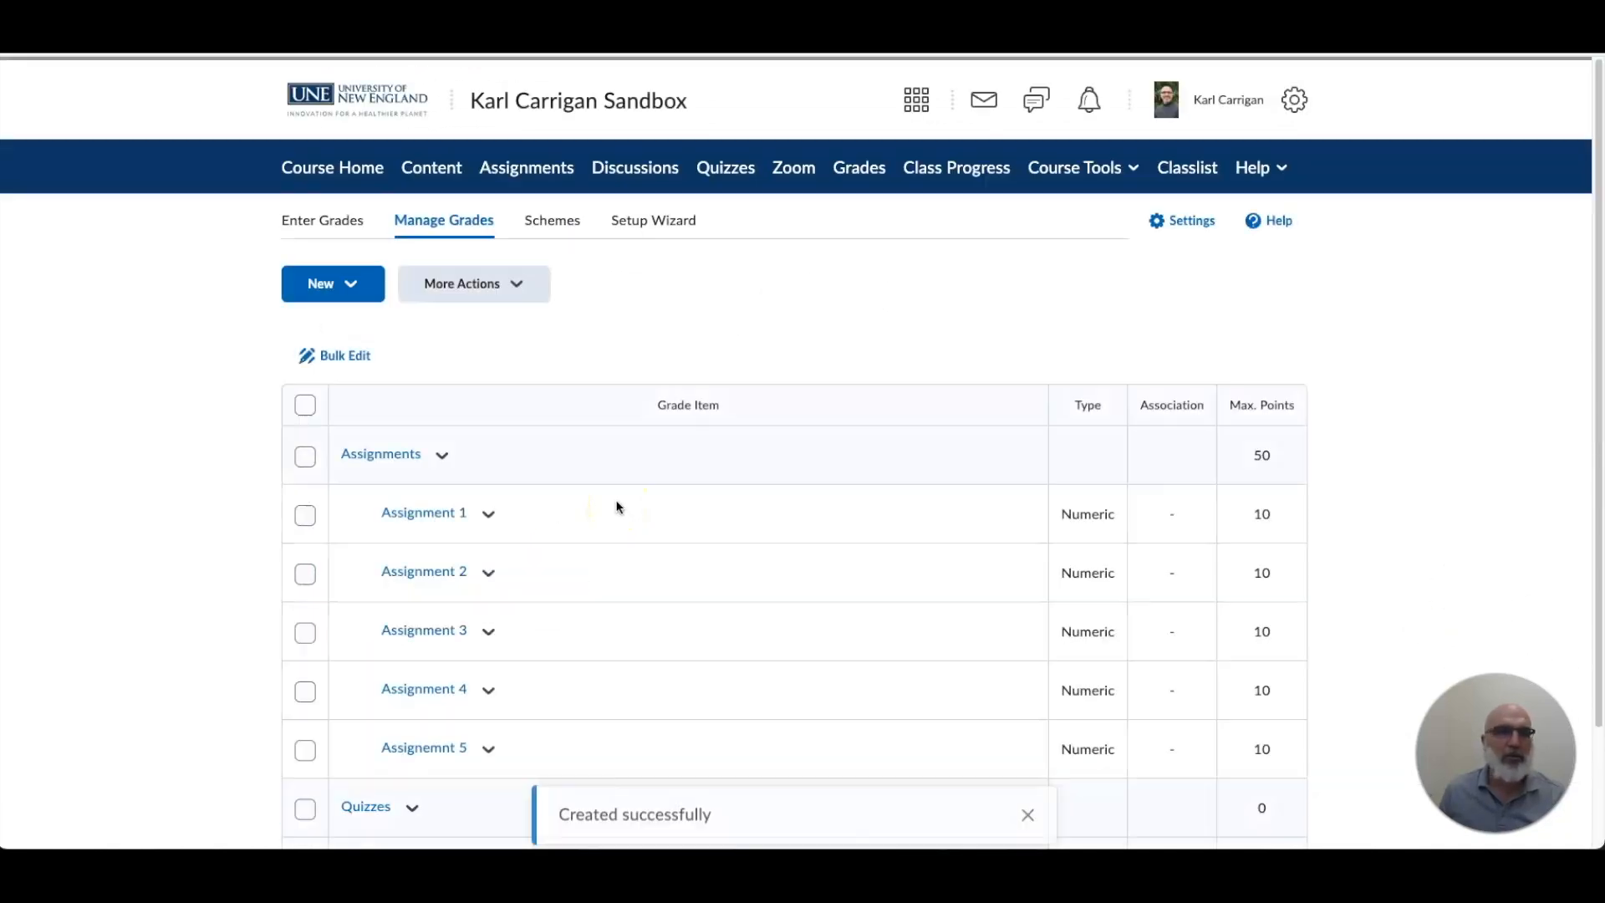
Step: Start a new numeric grade item from the list of grade items
scroll(487, 610, down, 2)
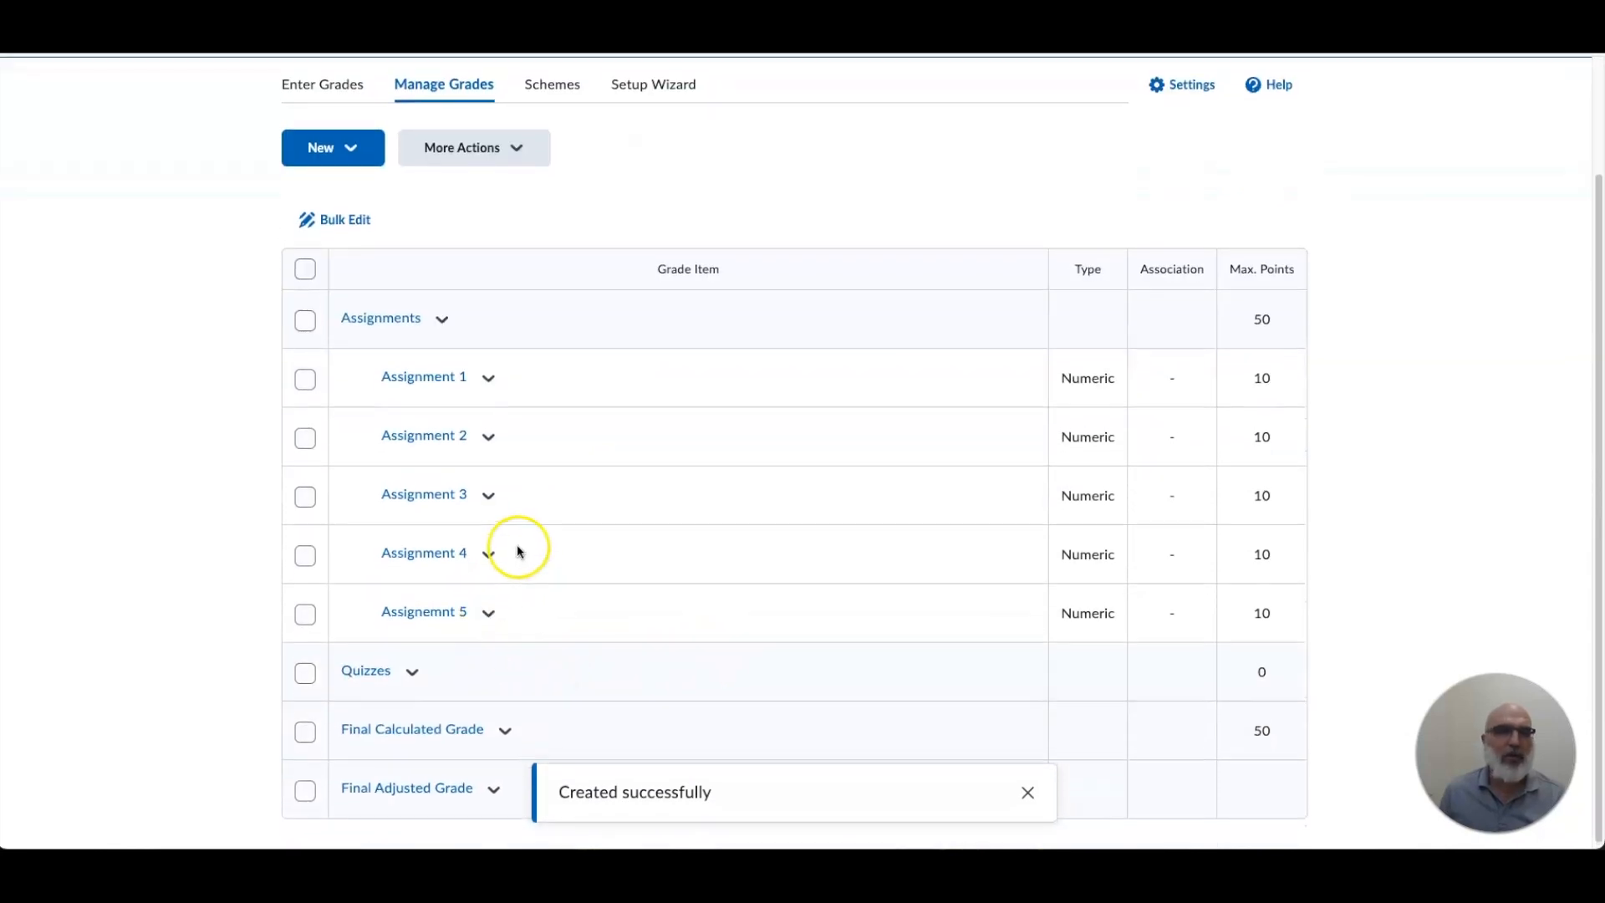
scroll(512, 544, up, 2)
click(351, 266)
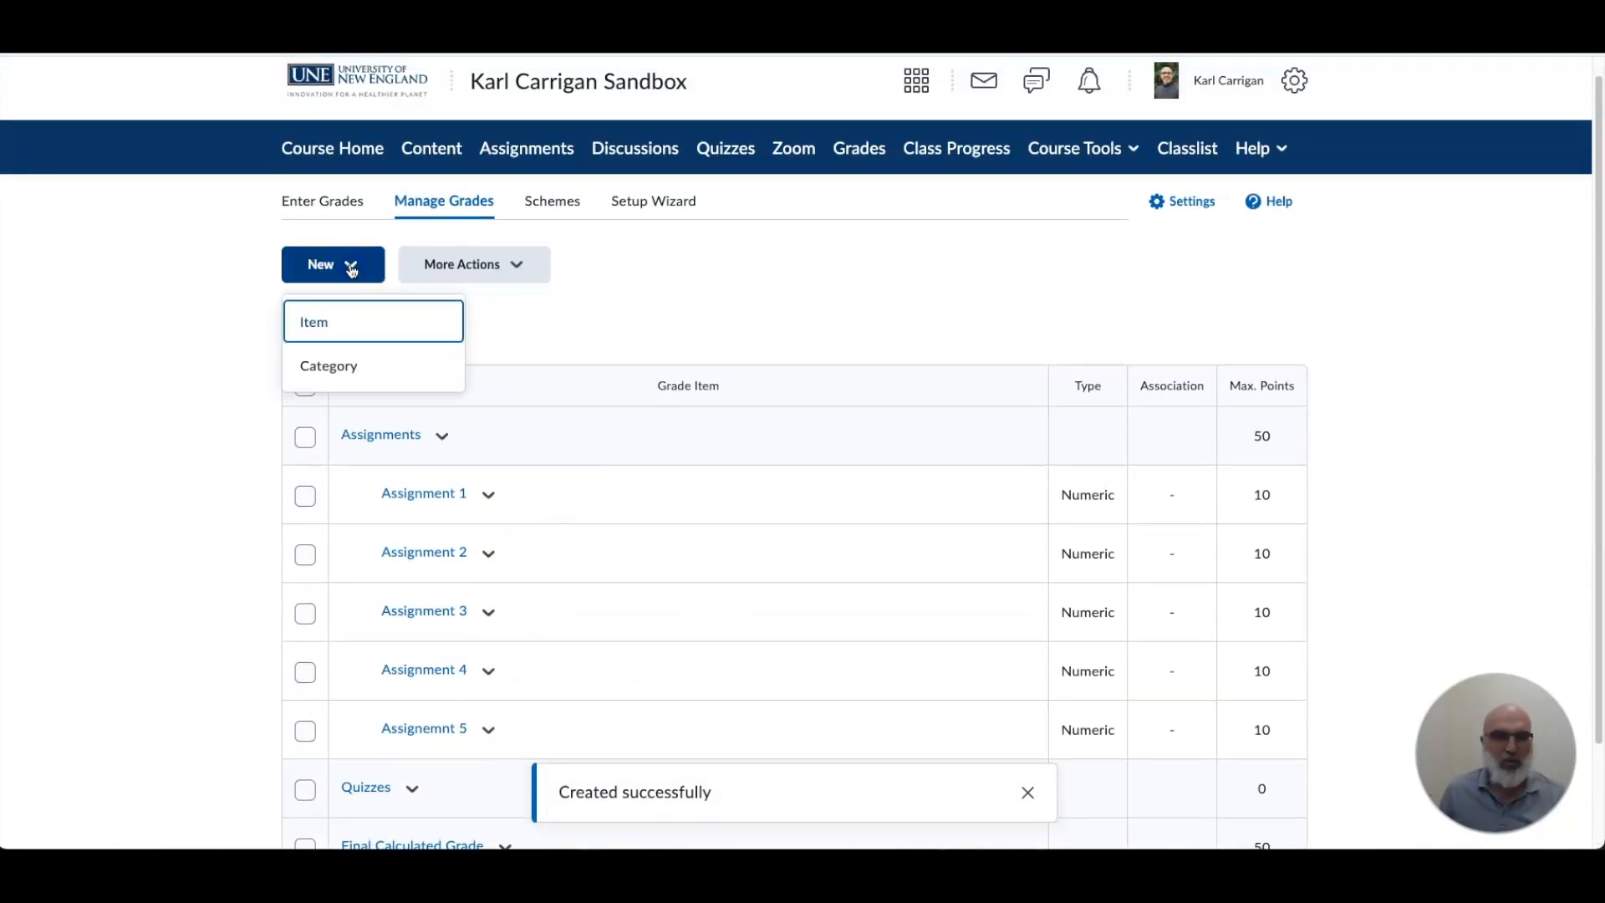
click(363, 321)
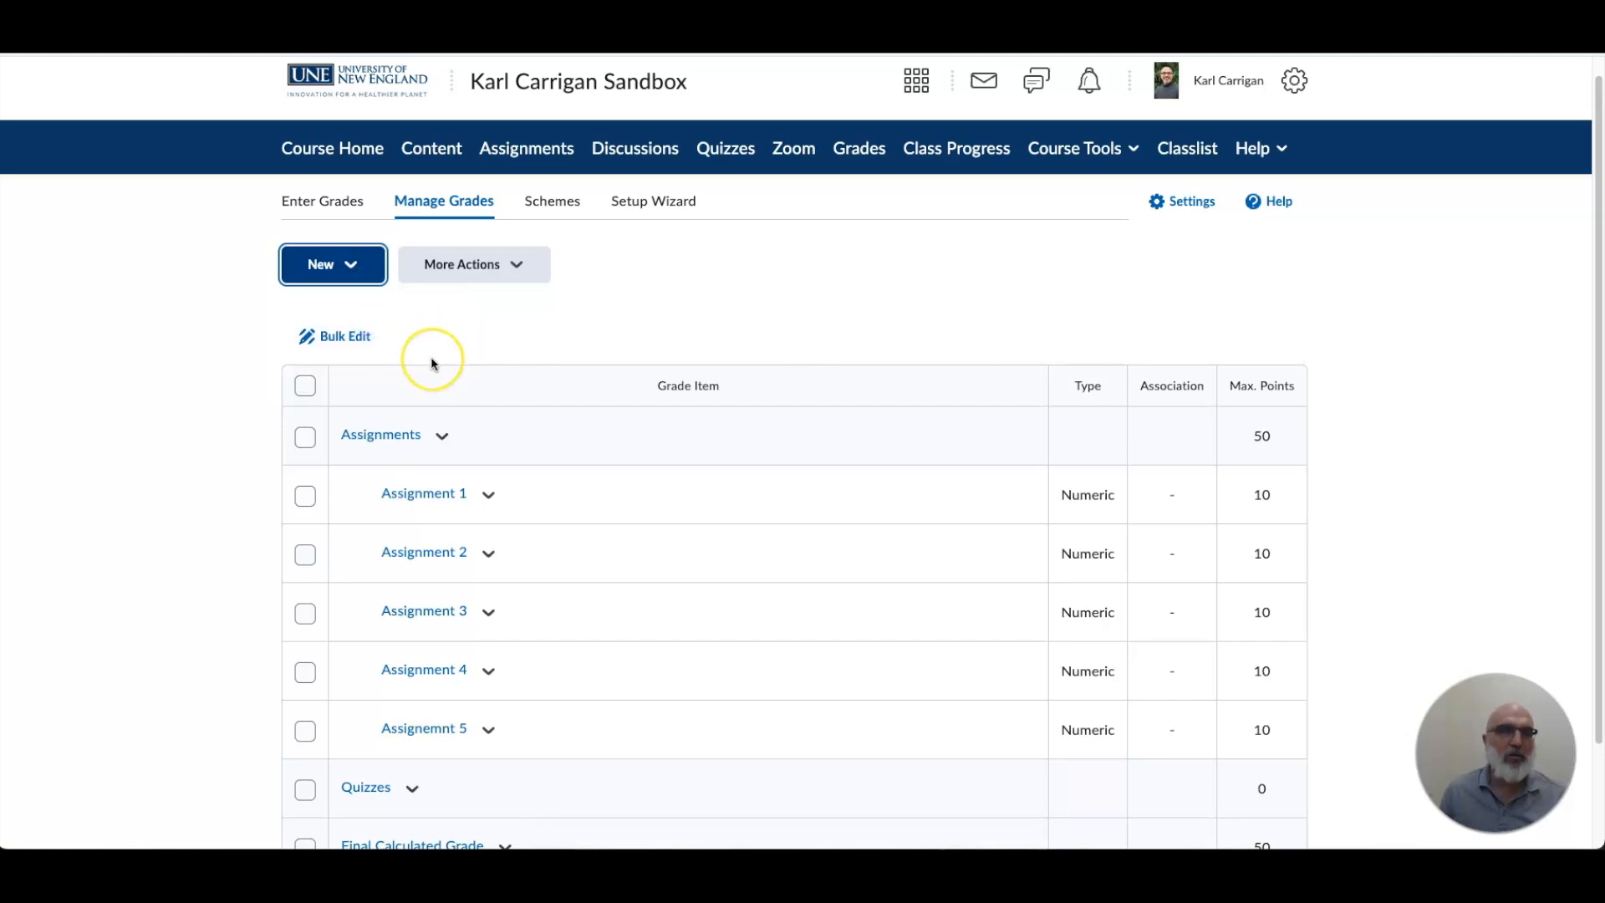
click(355, 374)
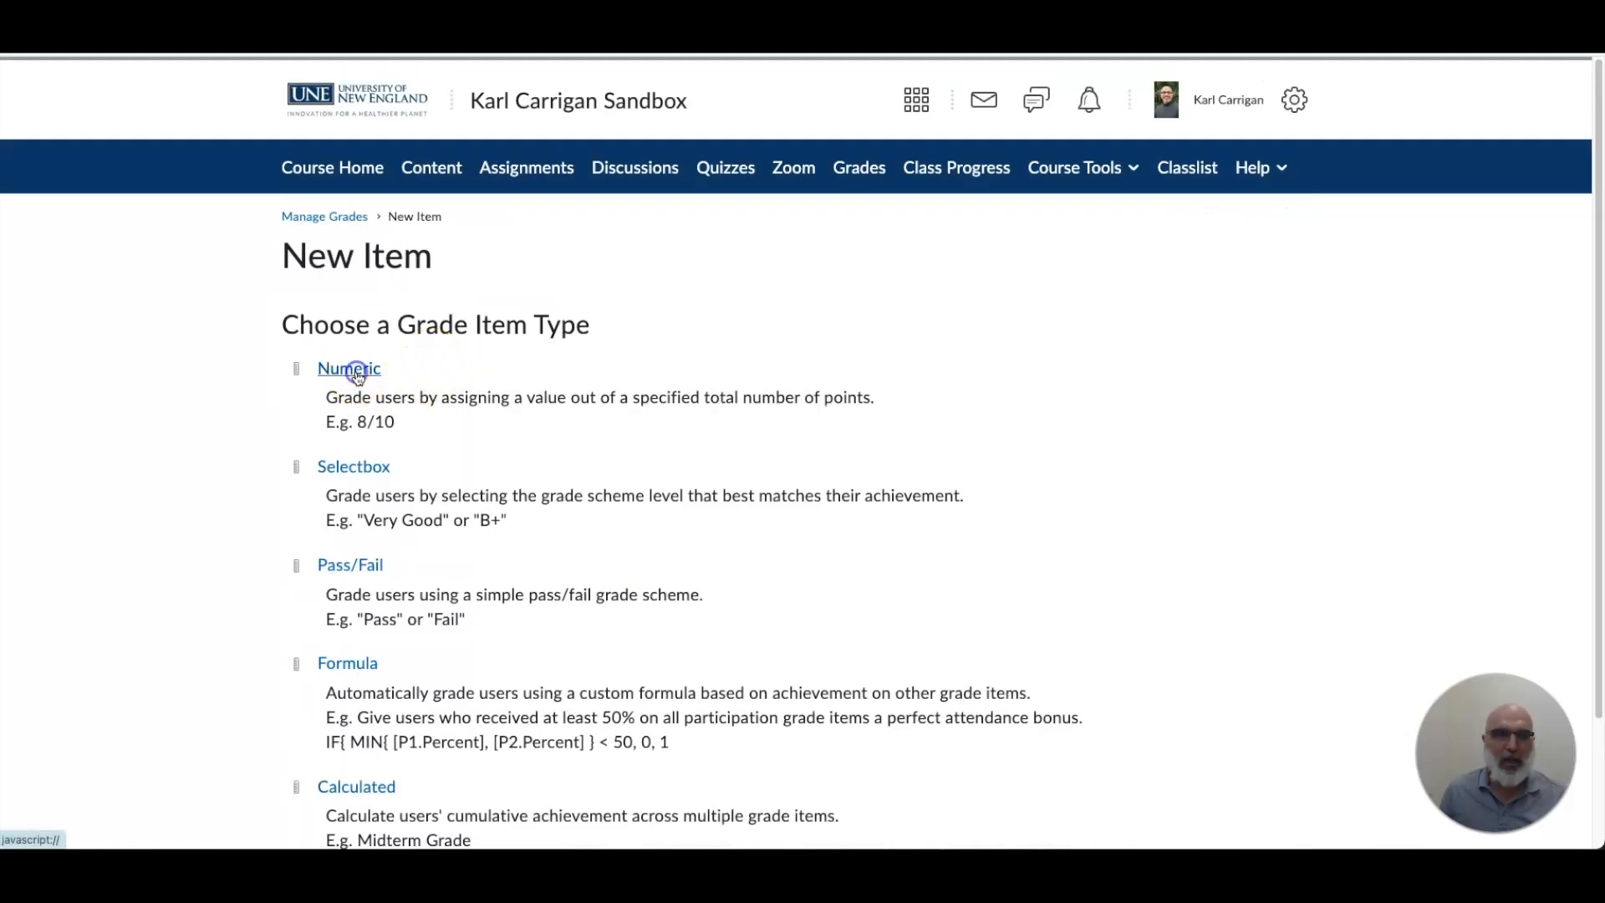
click(406, 534)
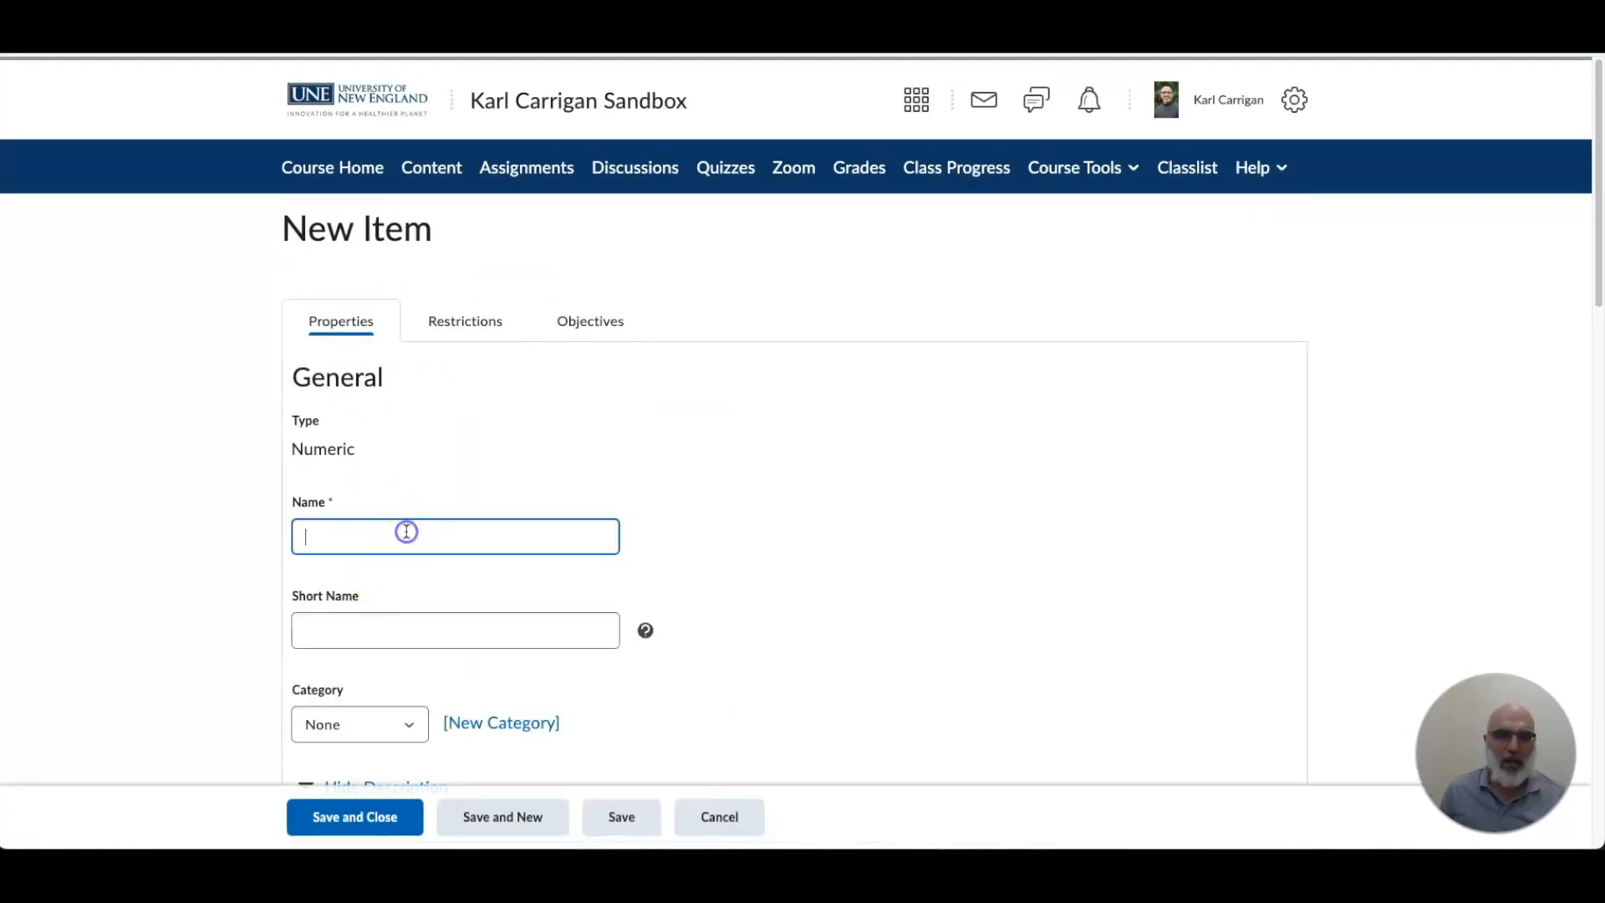
Step: Check the quiz entries in the syllabus, name the new item Quiz 1, and put it in the Quizzes category
key(super+Tab)
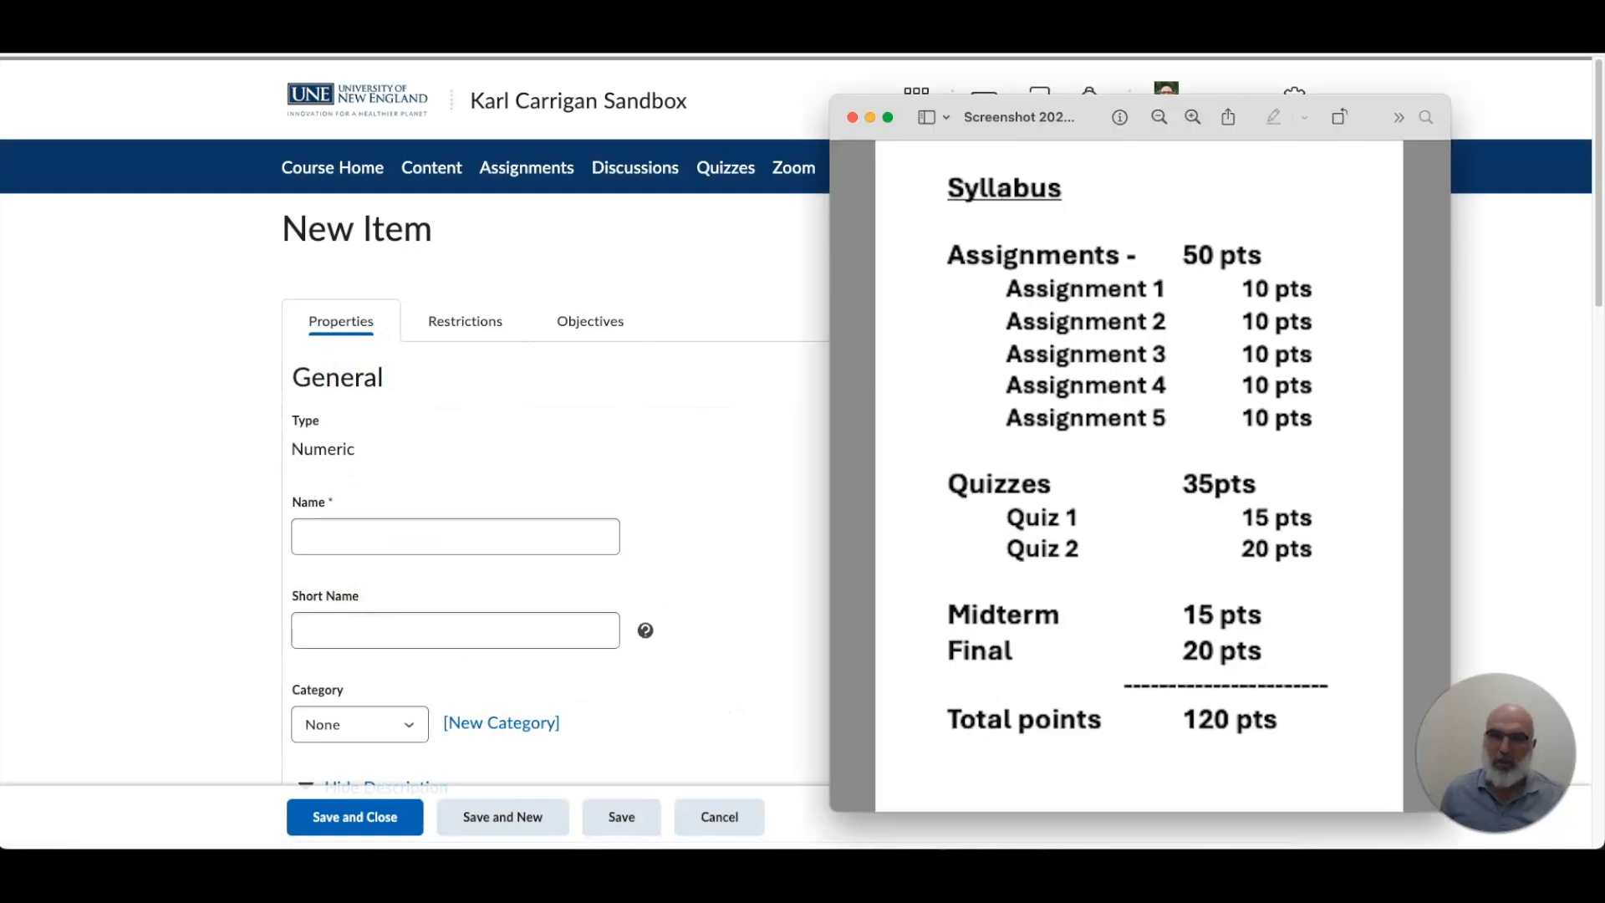
click(342, 532)
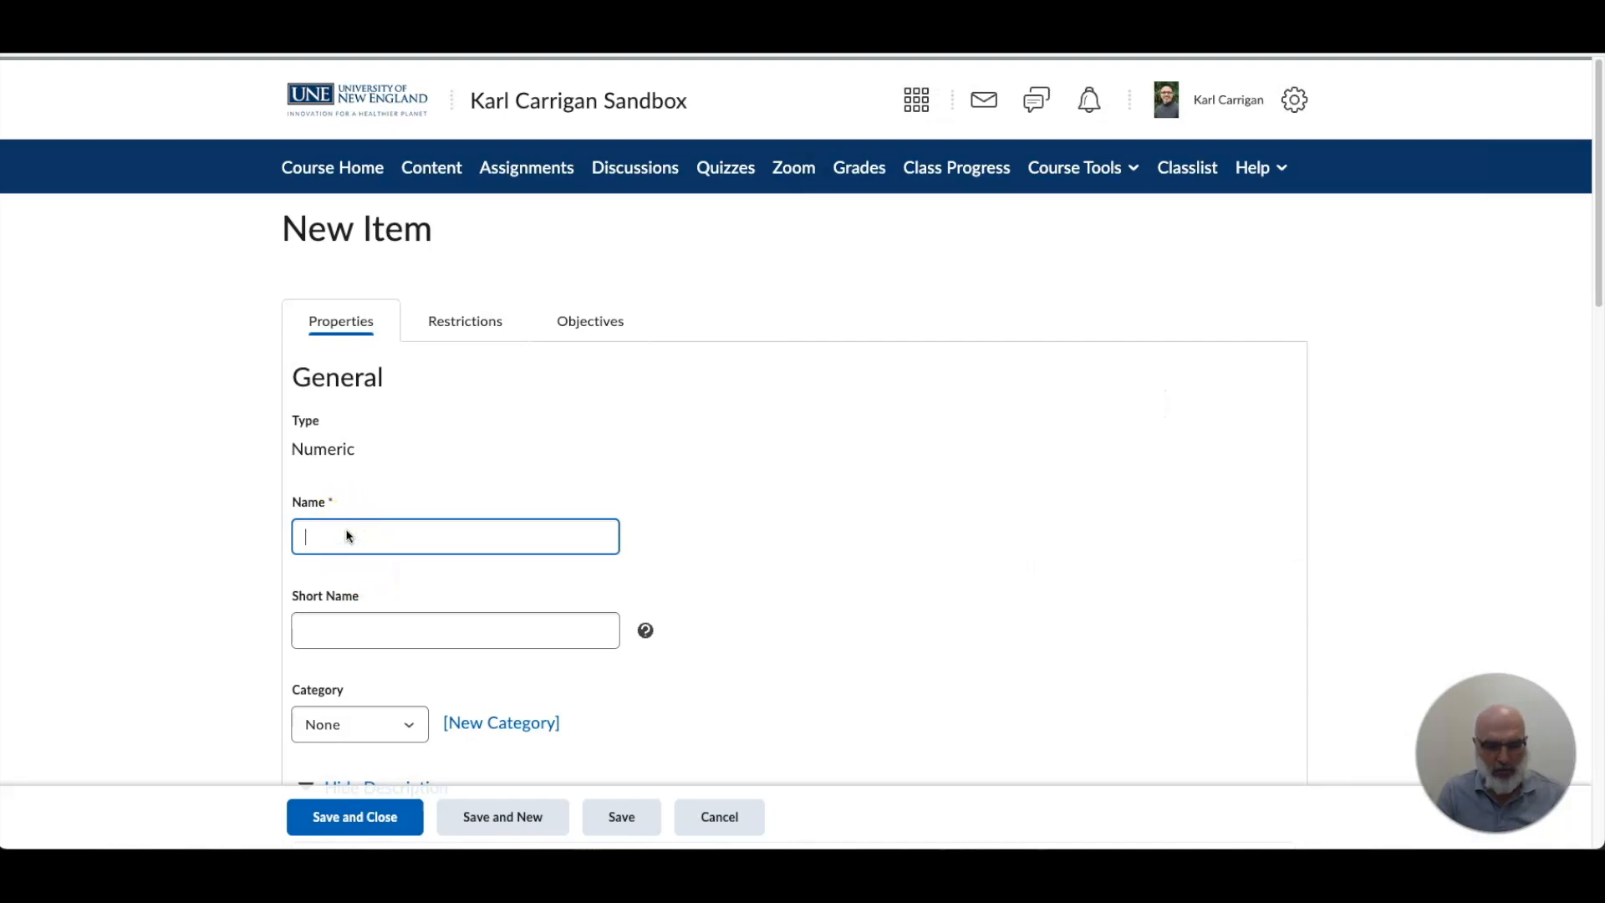
scroll(355, 526, down, 3)
click(410, 428)
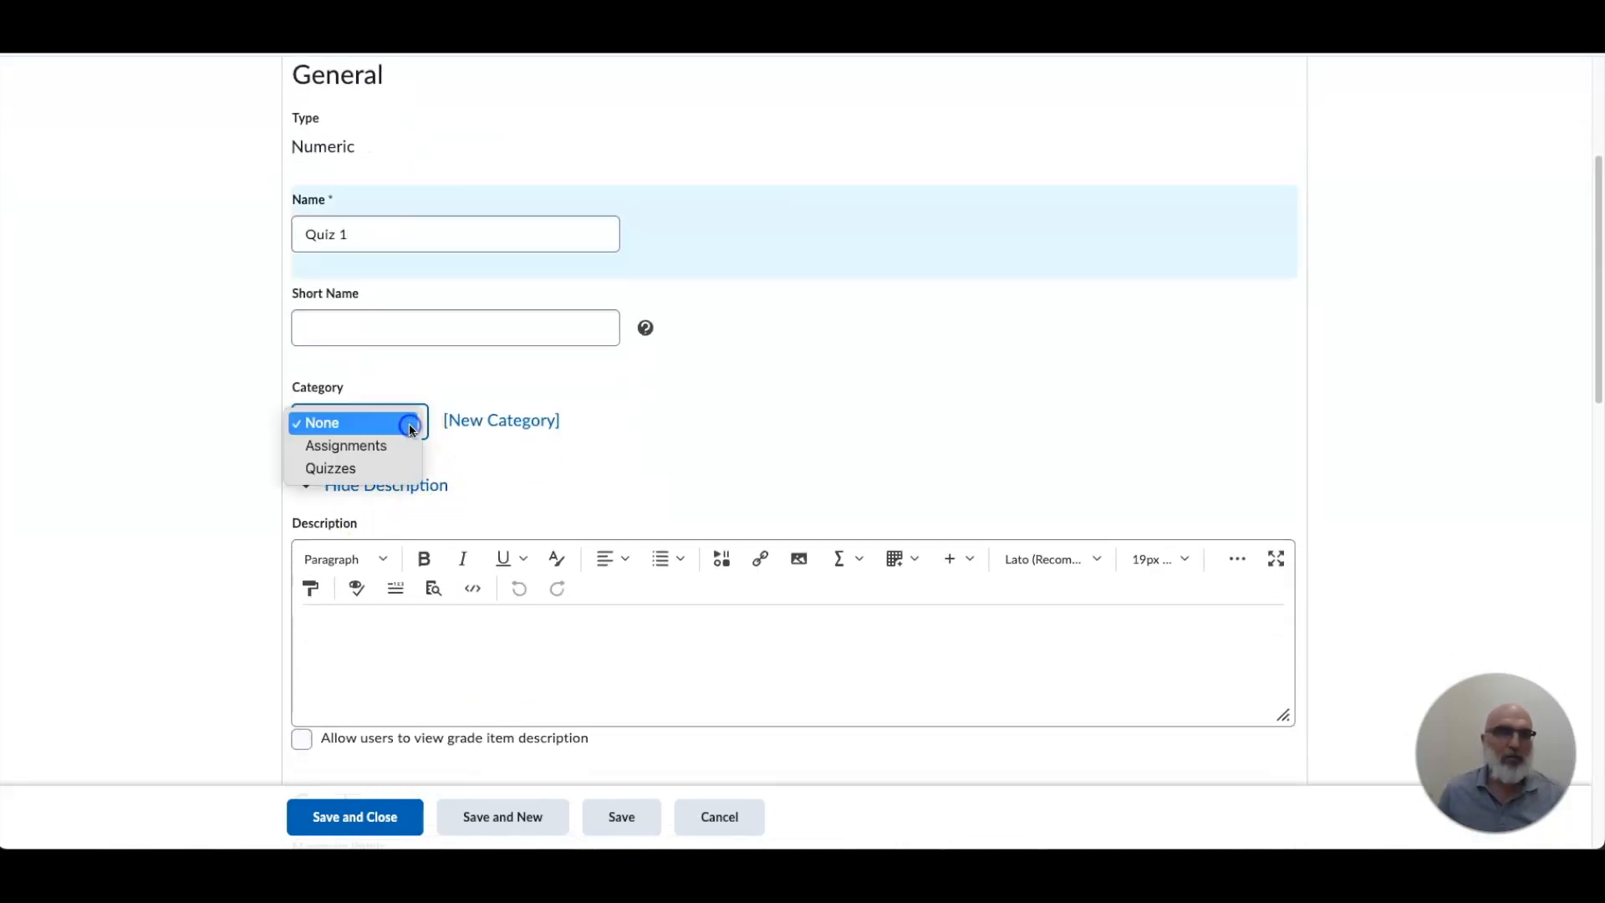
click(387, 479)
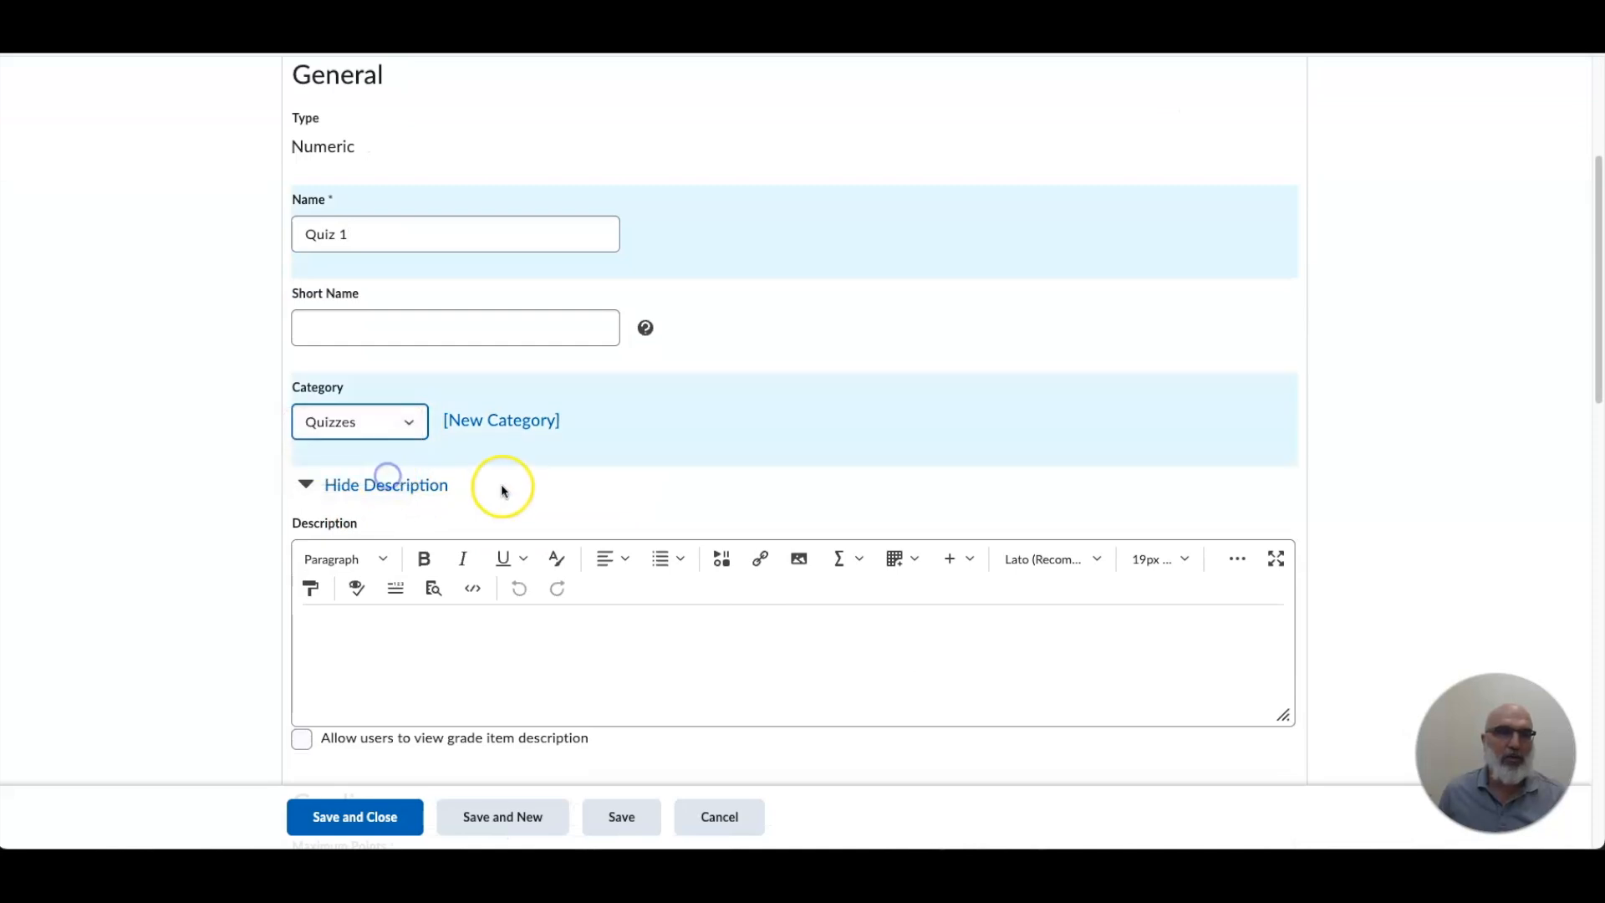
Step: Set the maximum points of Quiz 1 to 15 and look over its remaining grading and display options
scroll(500, 483, down, 4)
click(339, 515)
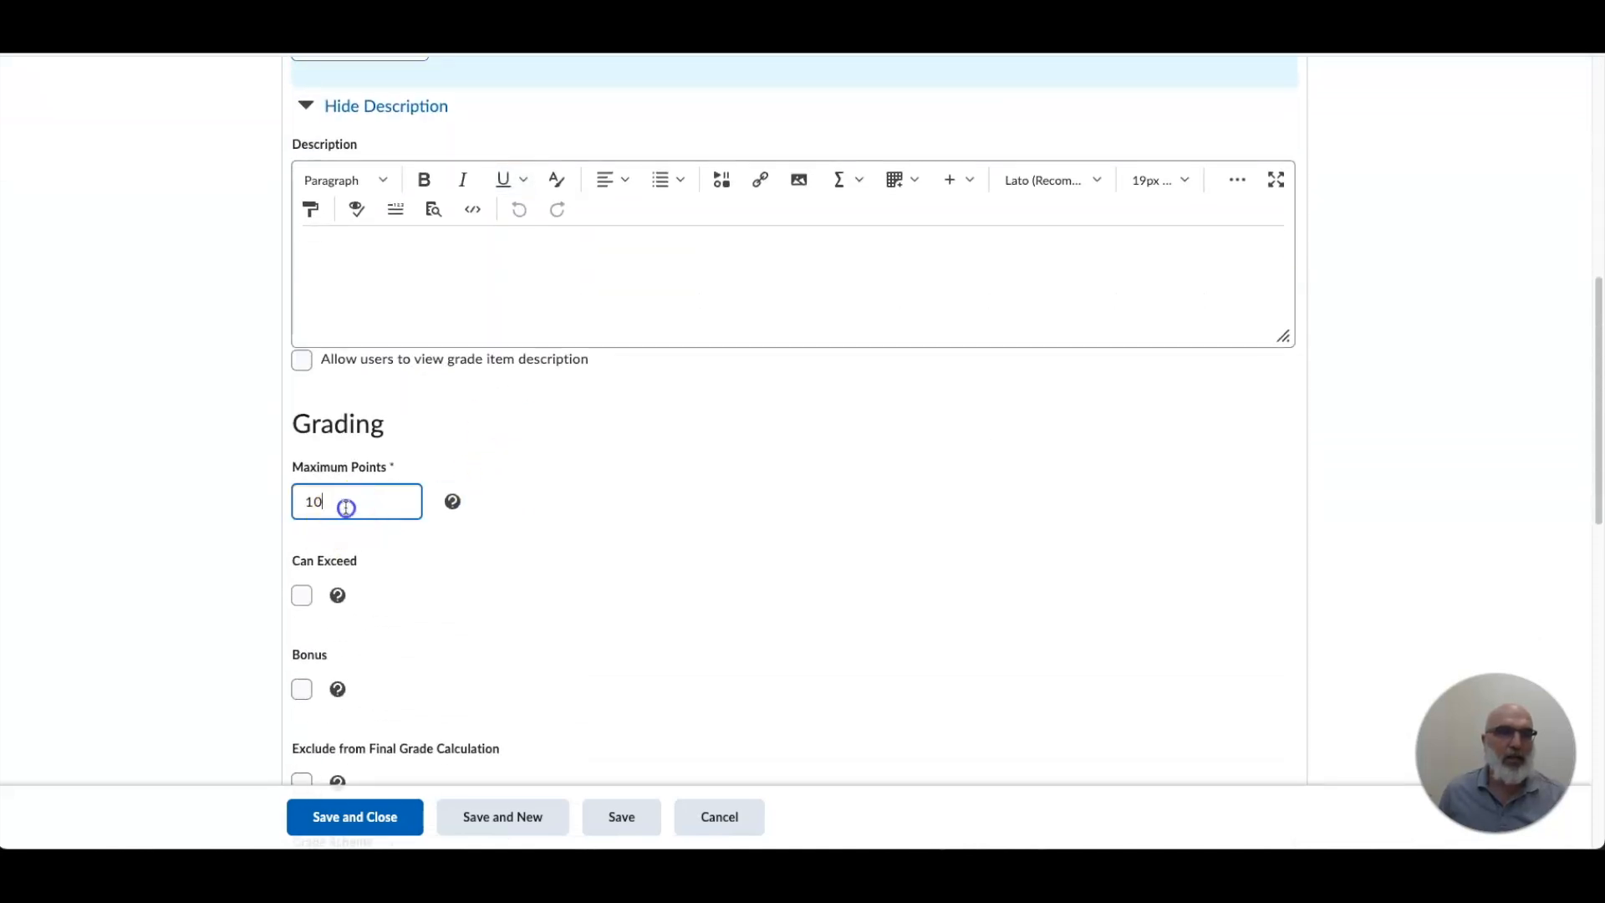
text(5)
click(358, 494)
scroll(362, 496, down, 2)
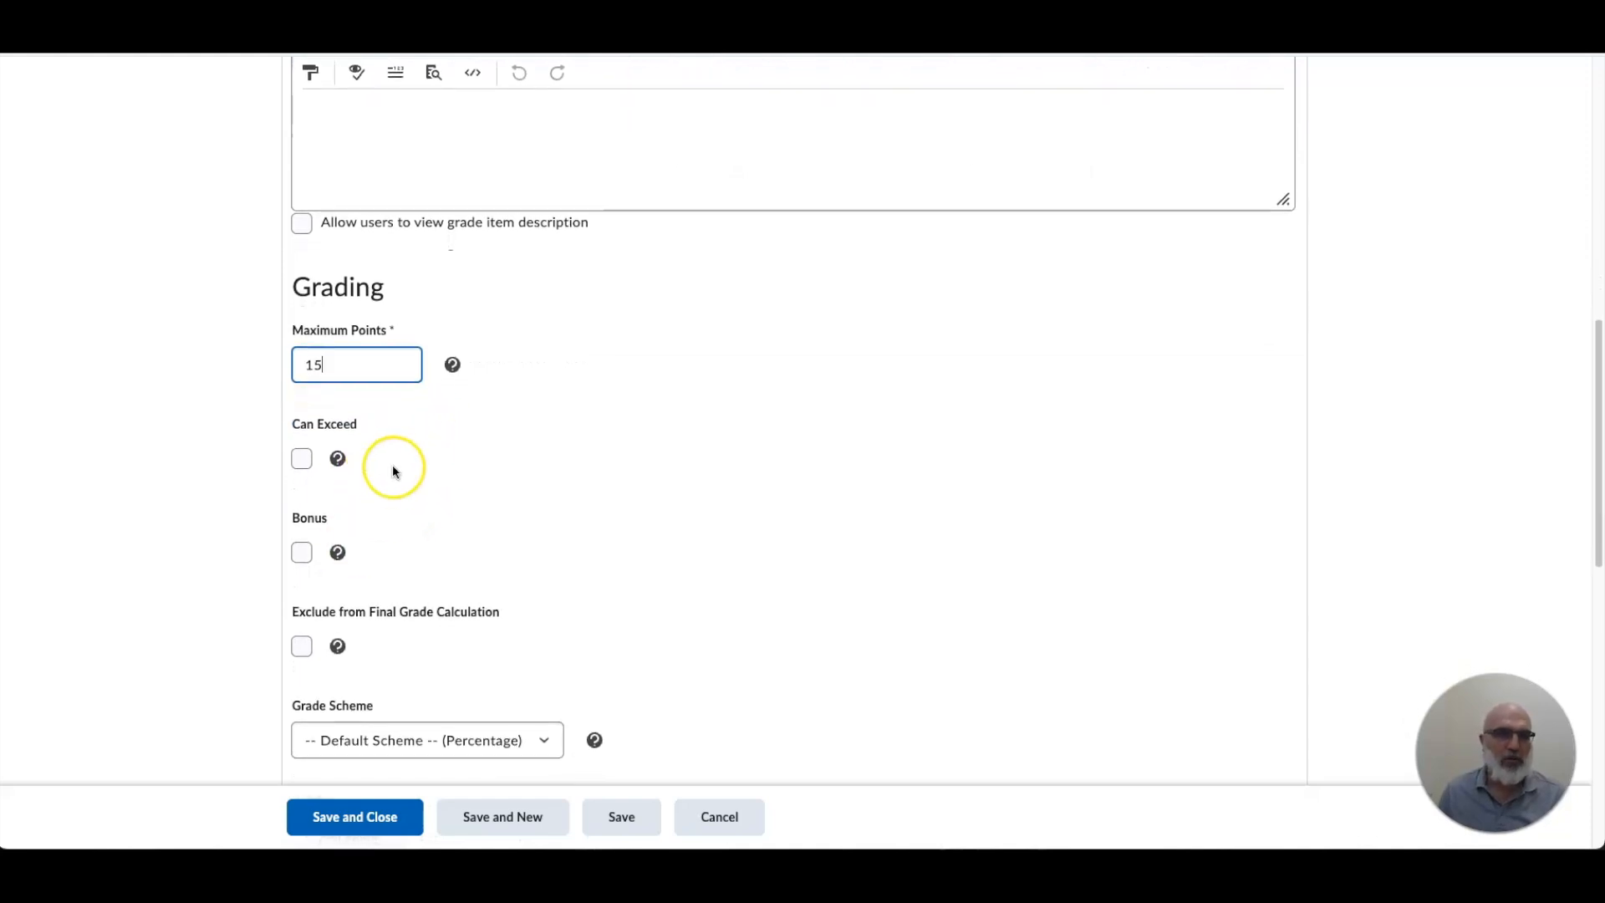
scroll(384, 469, down, 4)
scroll(401, 435, down, 4)
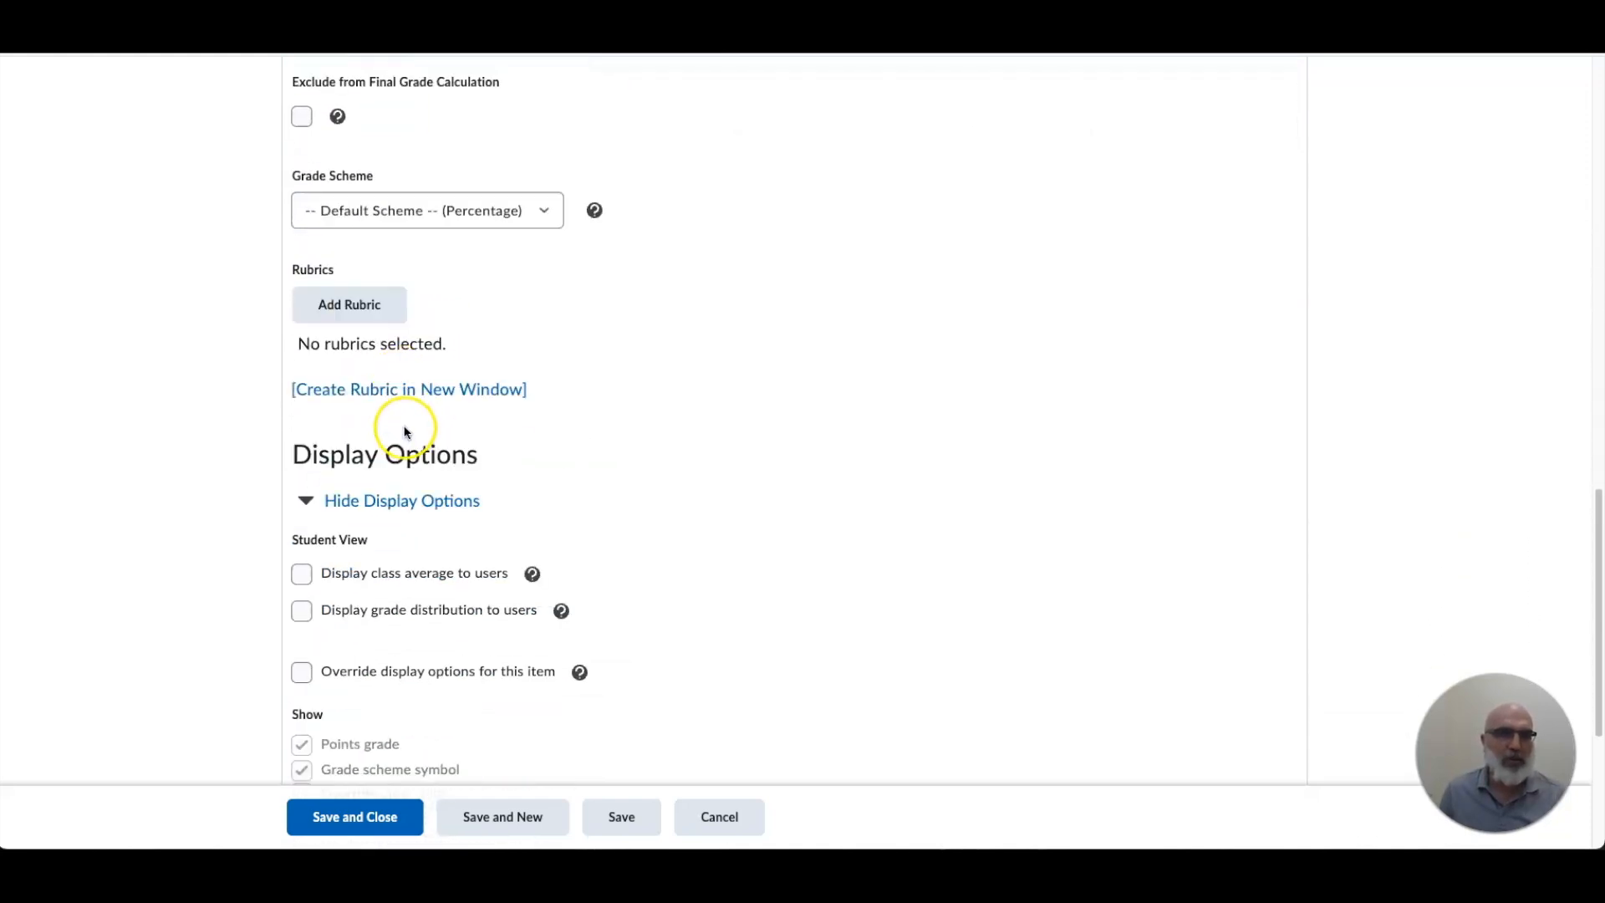
Step: Save and close the Quiz 1 item and check it in the list of grade items
click(361, 815)
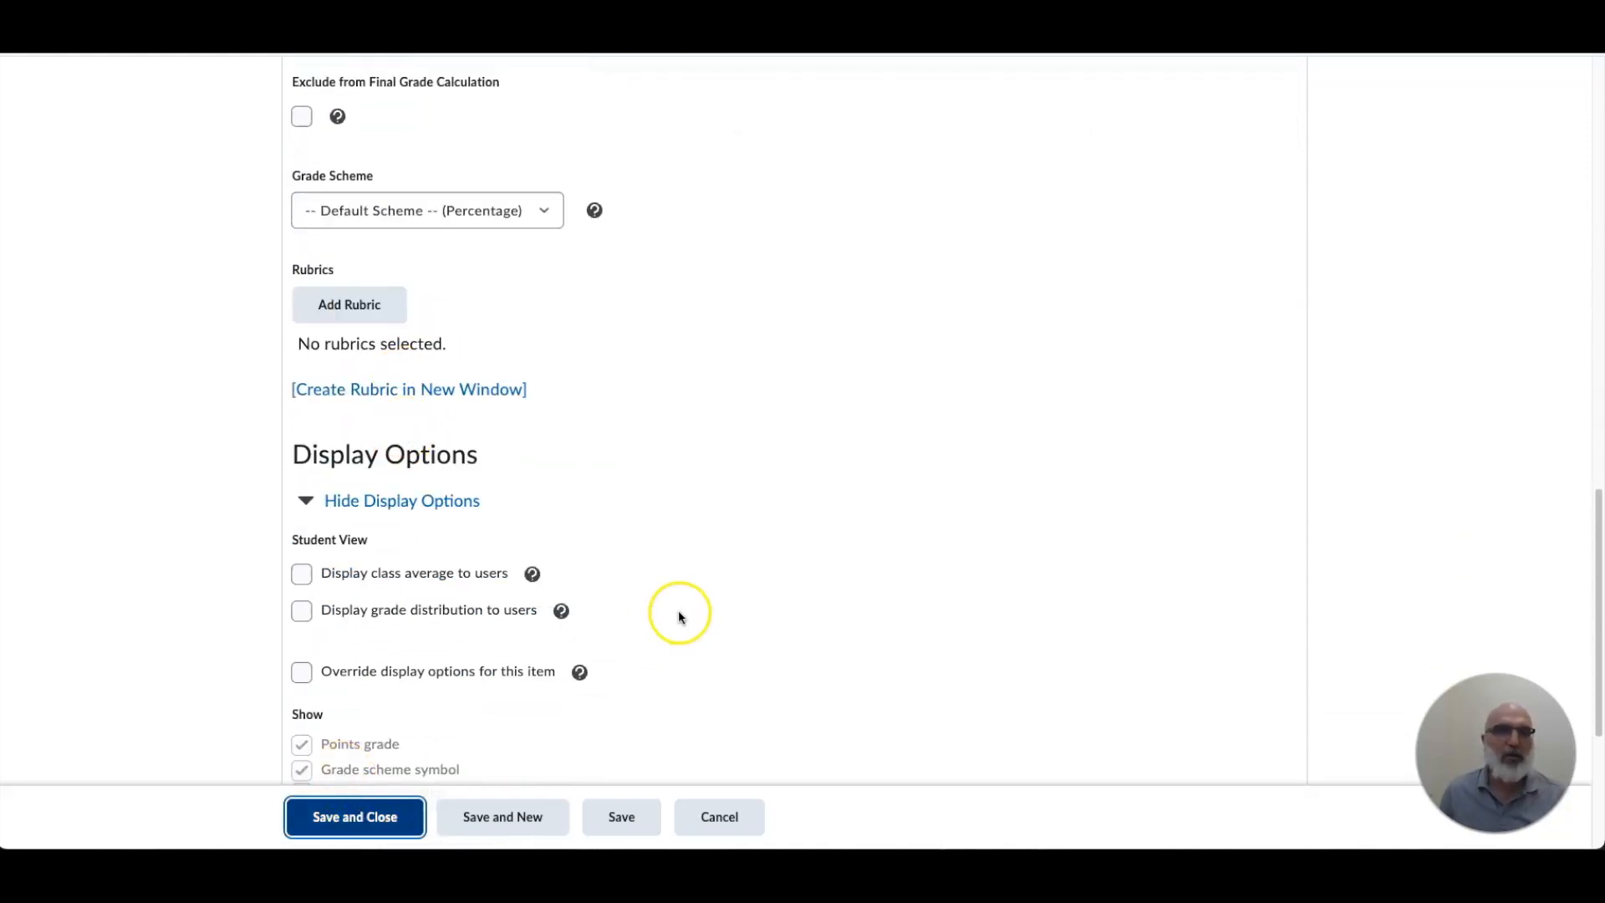
scroll(681, 614, down, 3)
scroll(552, 635, up, 3)
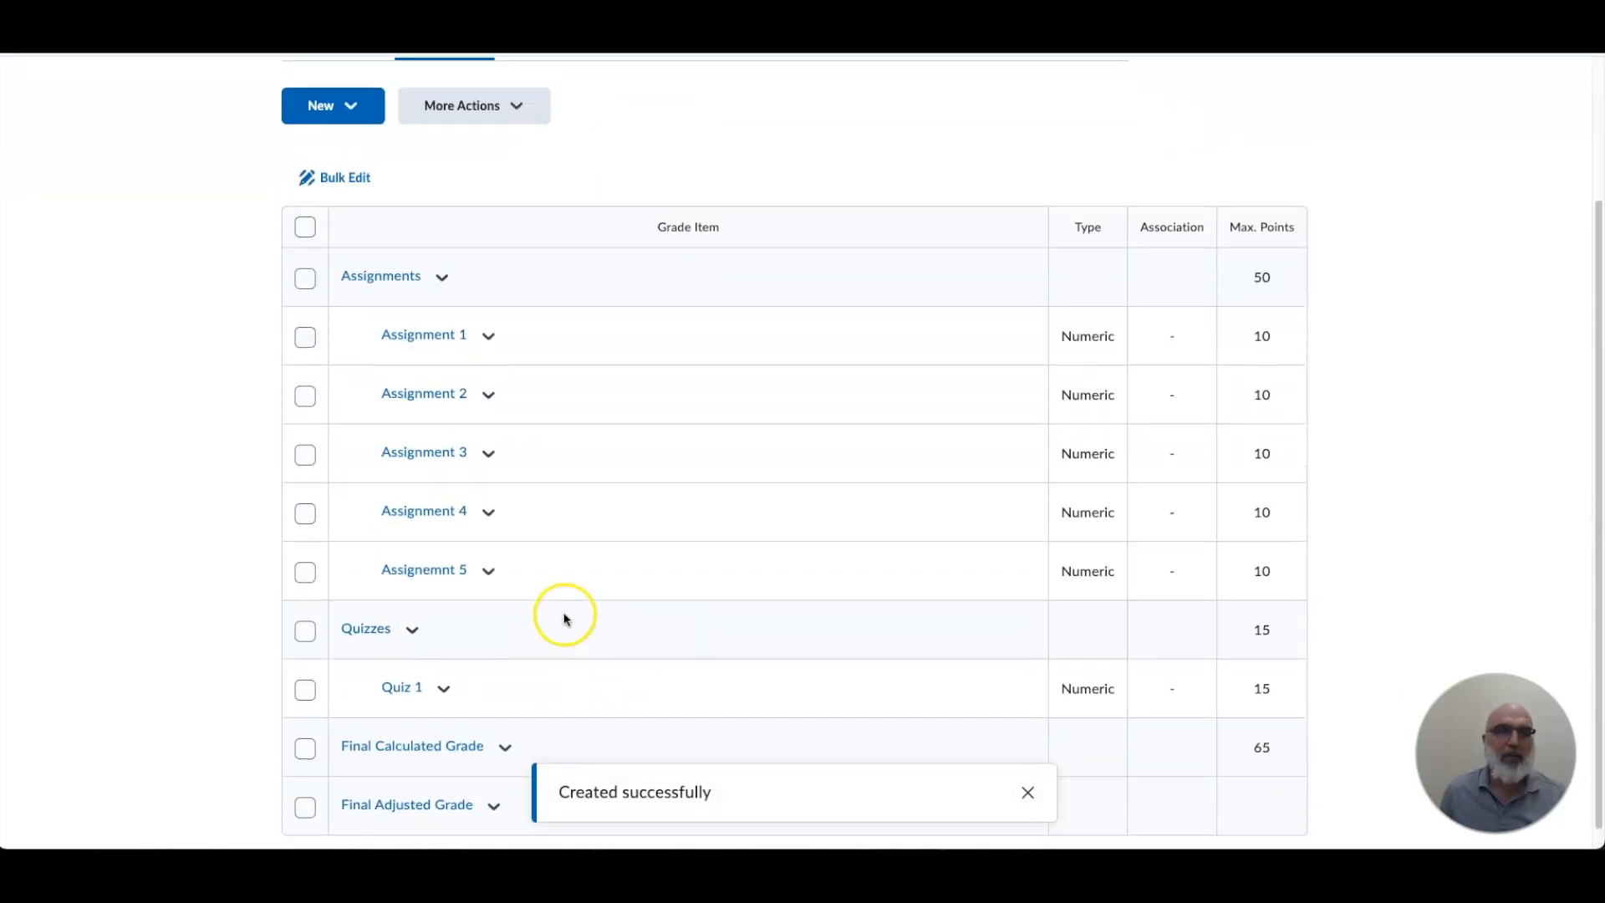
Step: Create a new numeric grade item and name it Quiz 2
click(356, 284)
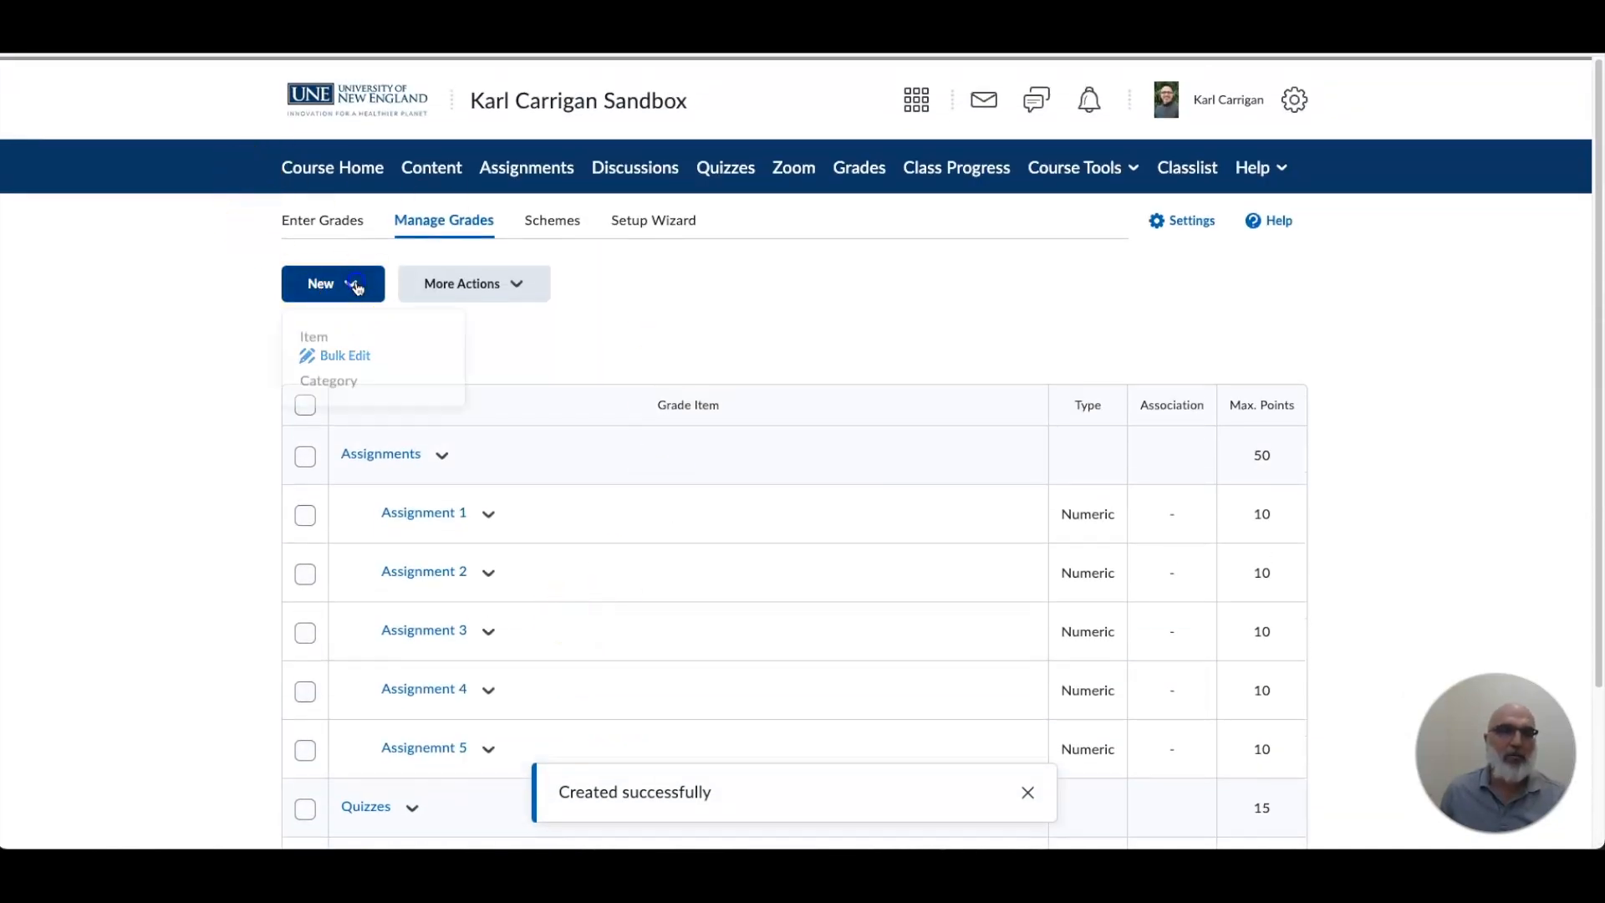
click(358, 338)
click(358, 372)
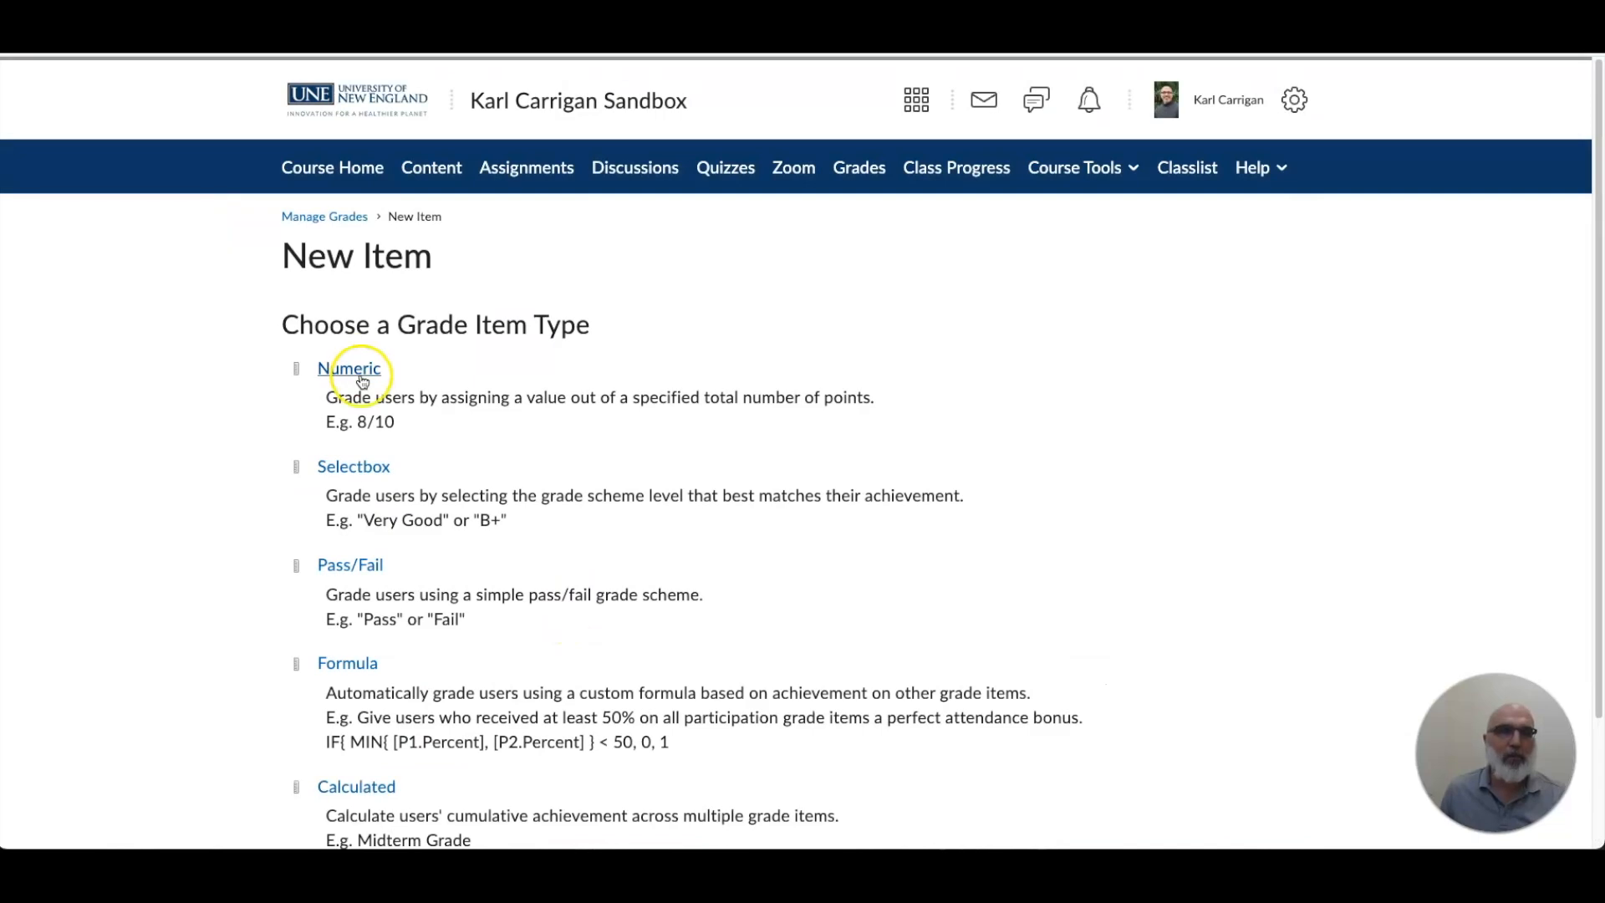
click(420, 533)
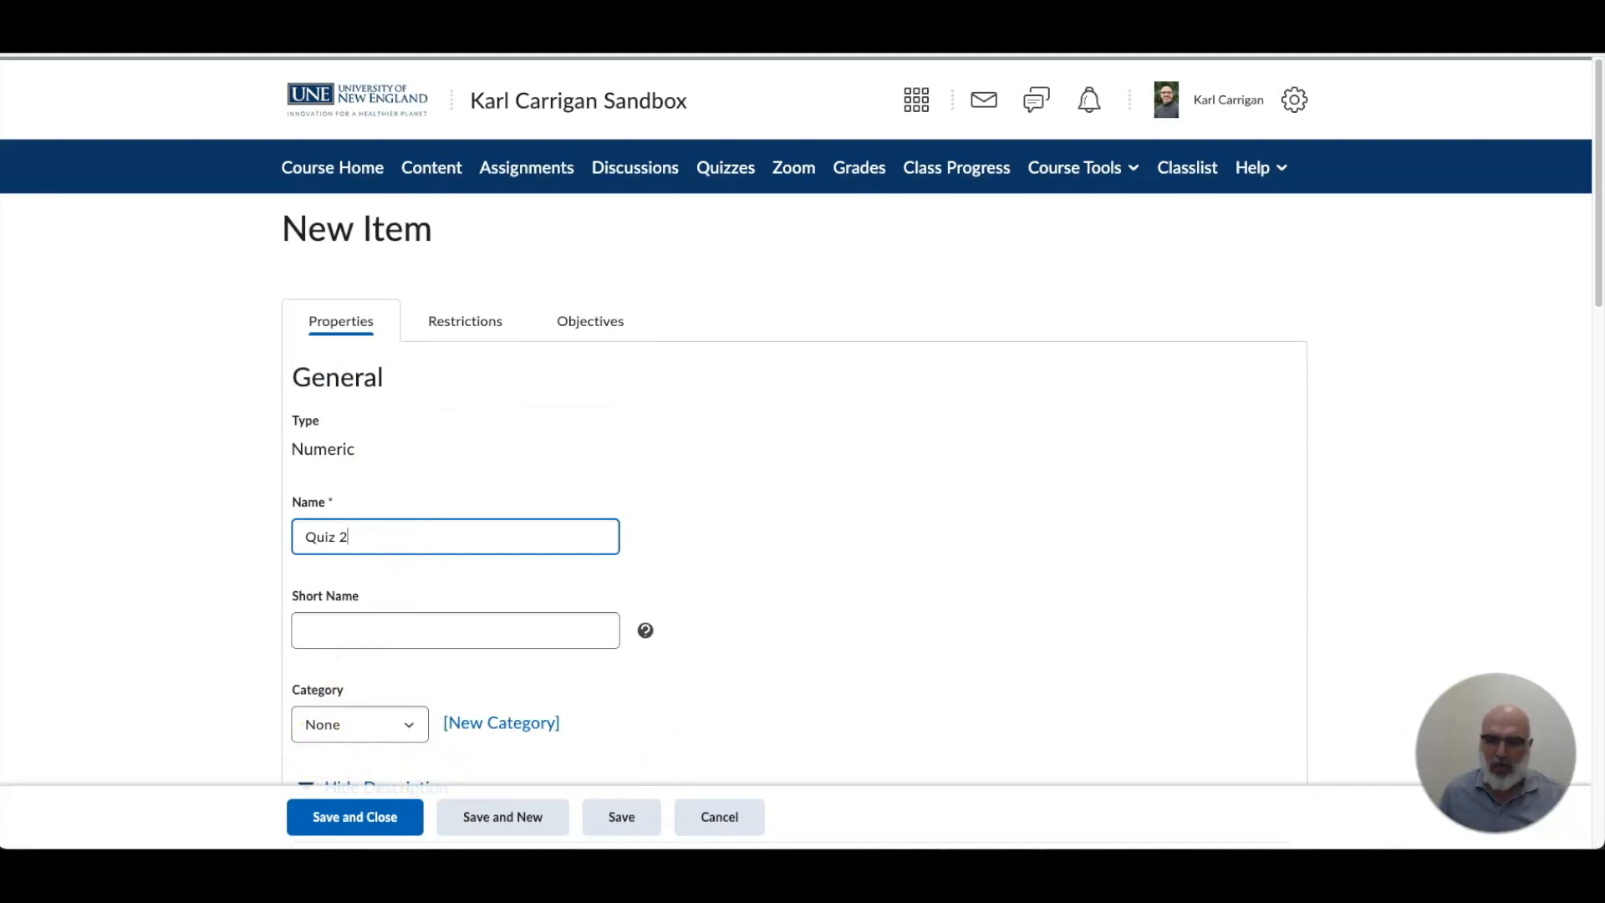
Step: Check the Quiz 2 entry in the syllabus and put the new item in the Quizzes category
key(super+Tab)
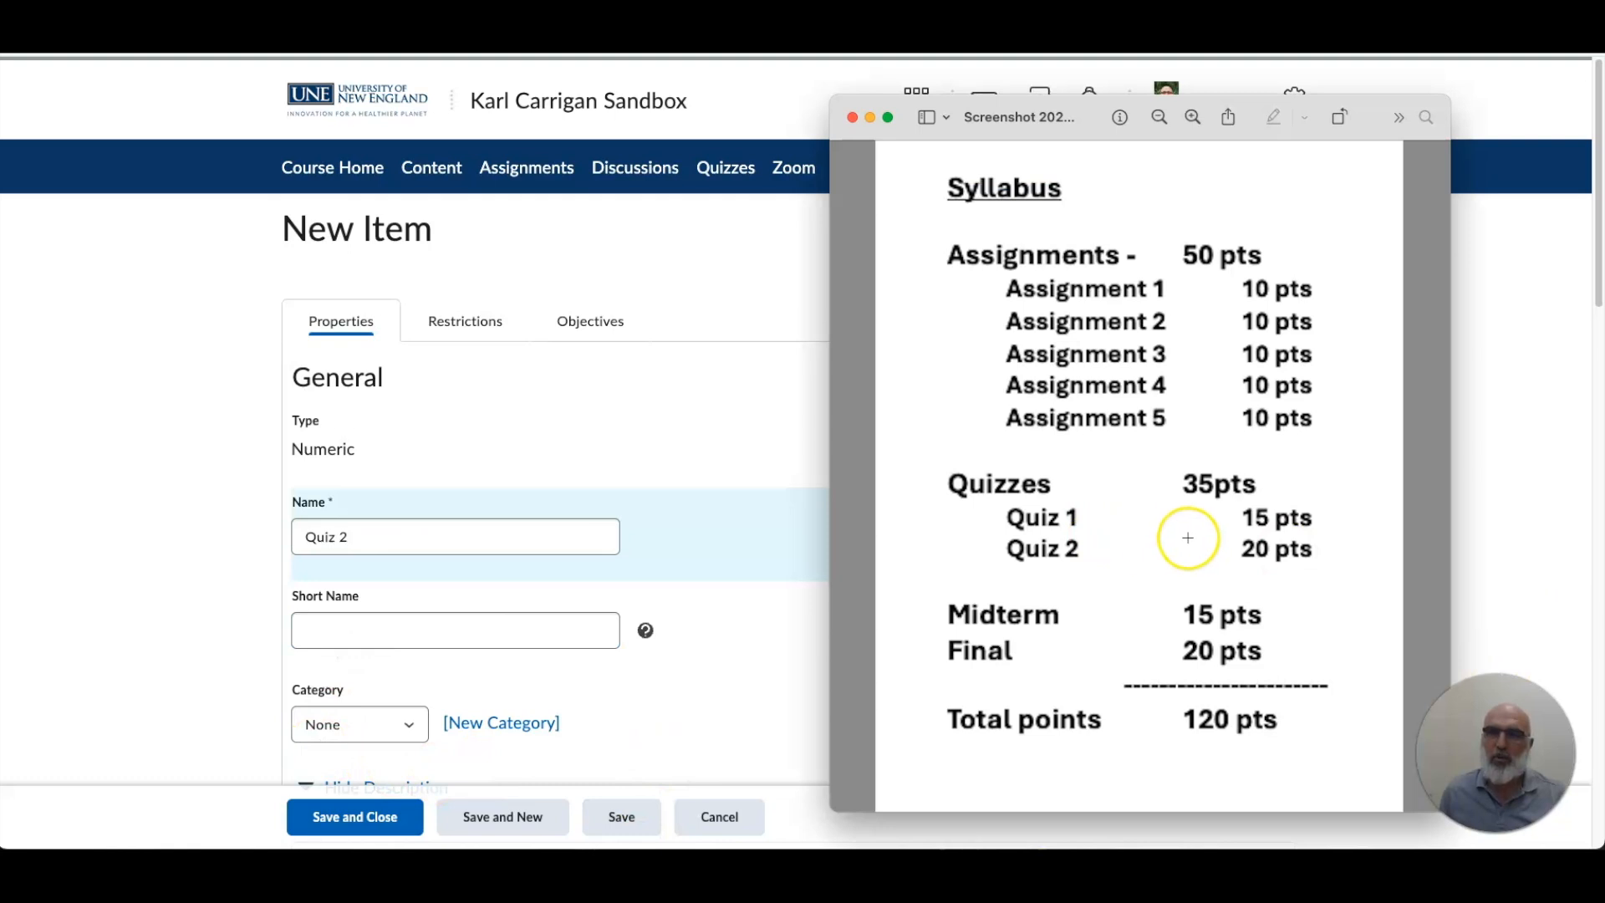
scroll(389, 638, down, 2)
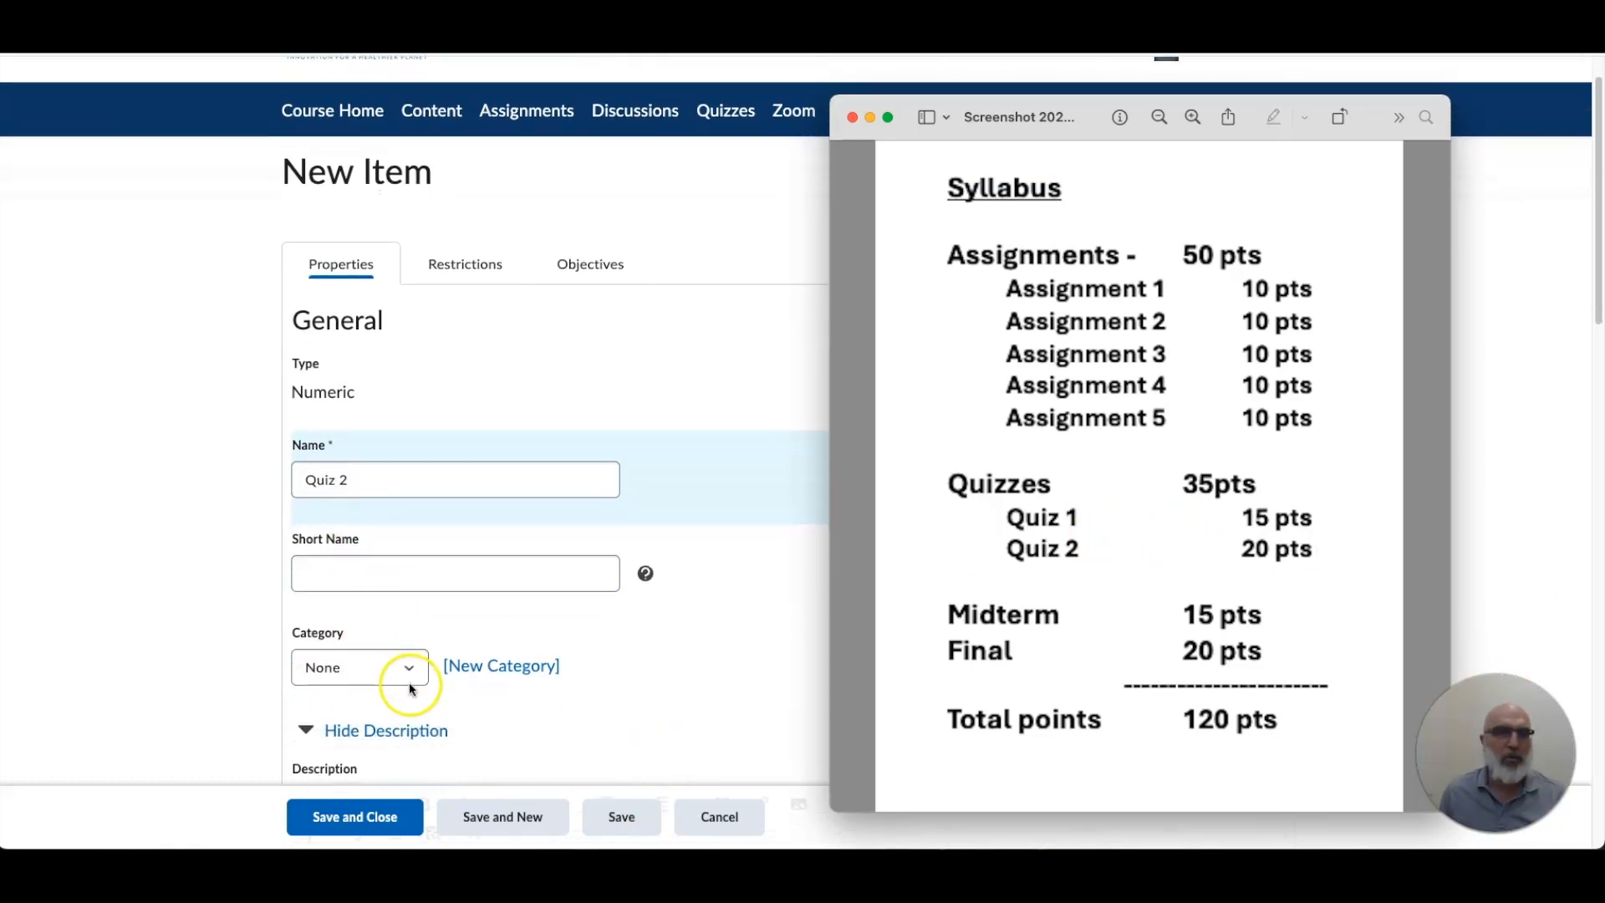
click(409, 671)
click(409, 670)
click(394, 711)
Step: Set the maximum points of Quiz 2 to 20, and save and close the item
scroll(446, 566, down, 4)
scroll(447, 566, down, 3)
click(369, 507)
key(BackSpace)
key(BackSpace)
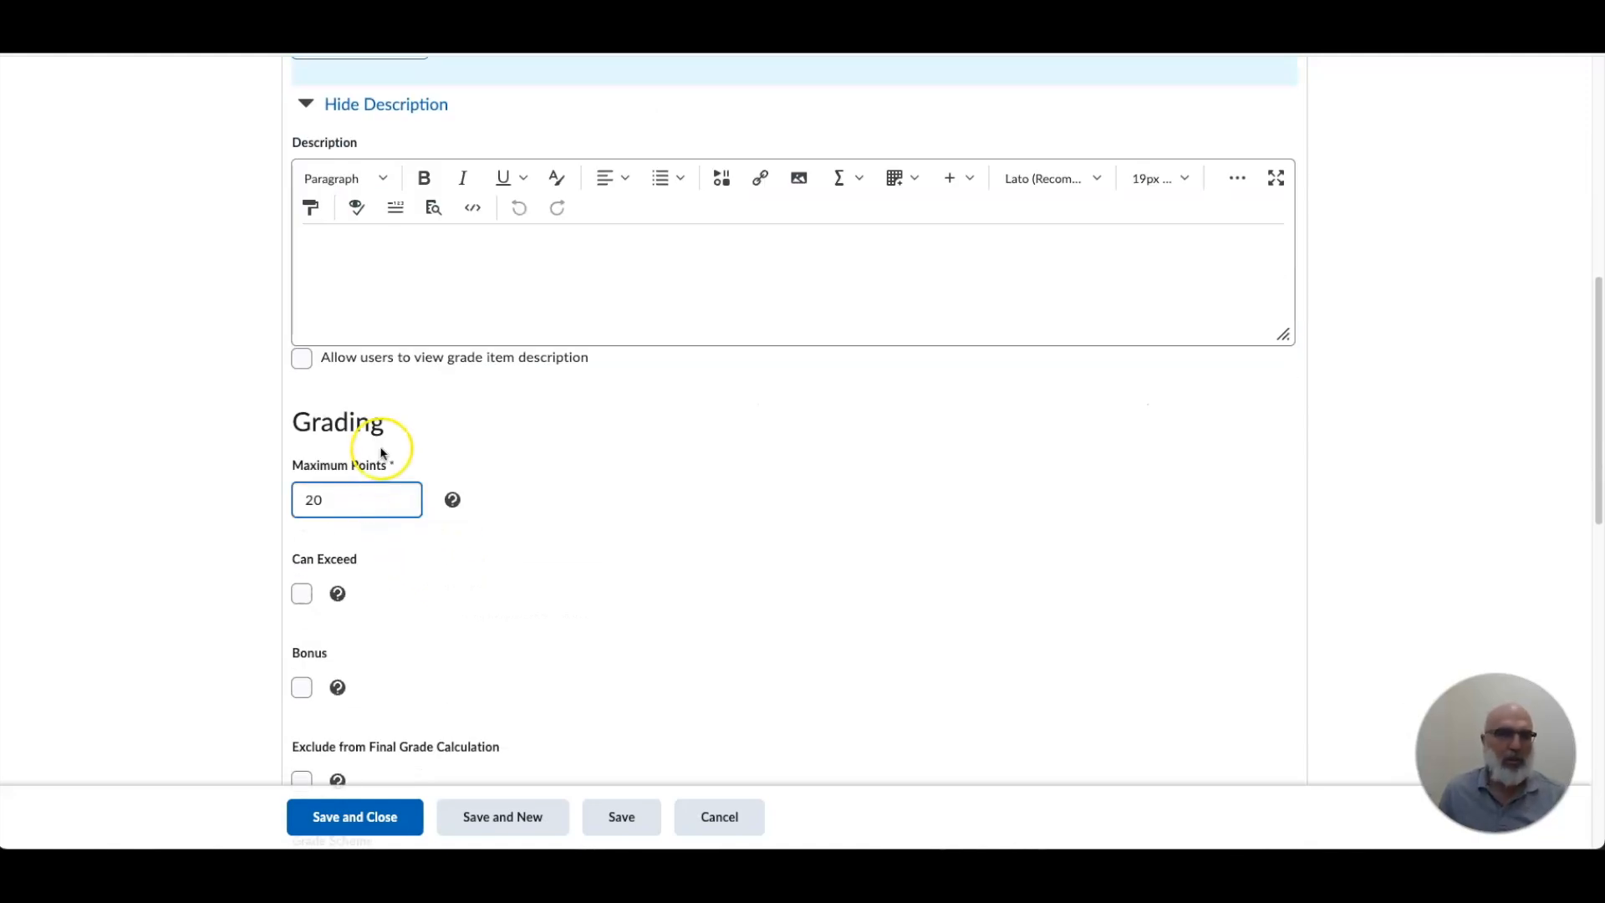
scroll(380, 452, down, 5)
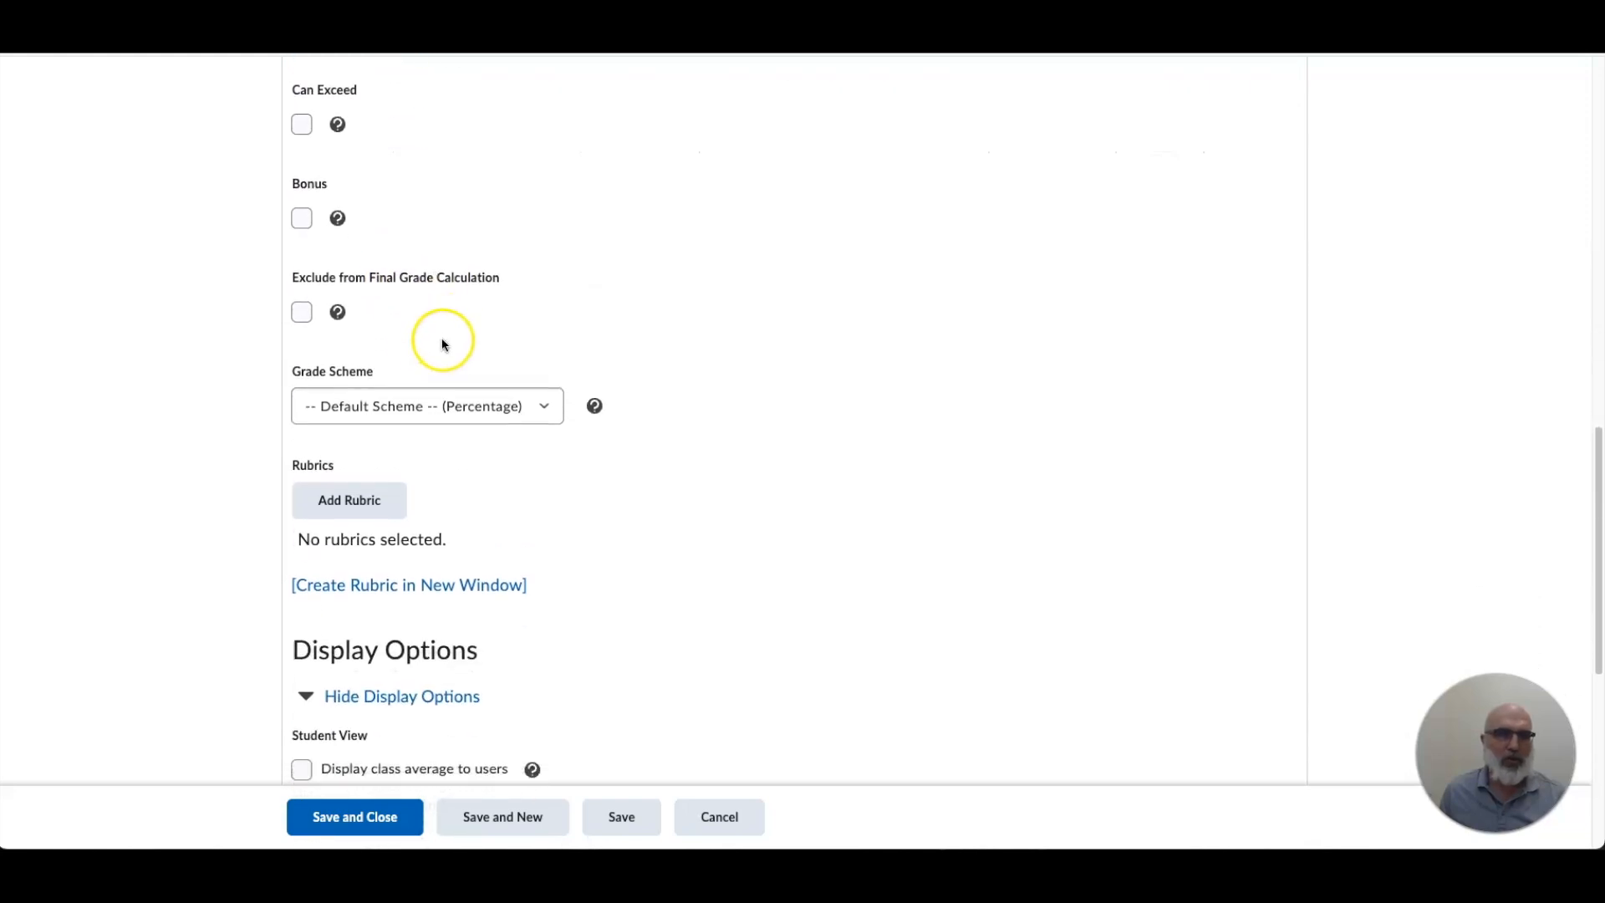
scroll(442, 343, down, 1)
click(351, 816)
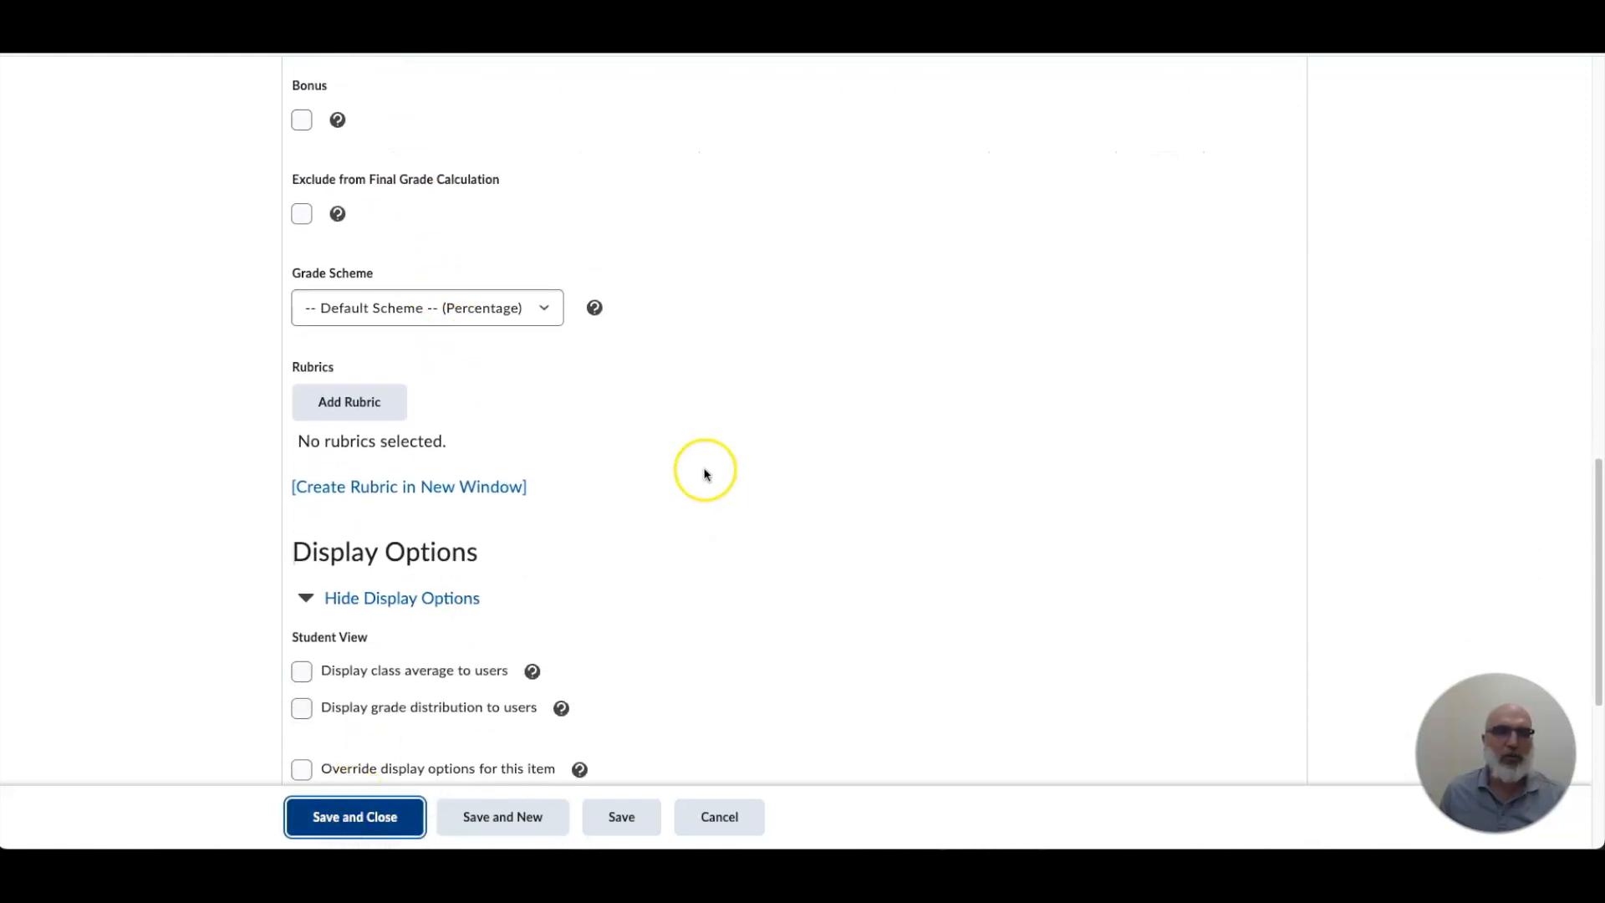
Step: Compare the assignments and quizzes in the grade item list with the syllabus, and close the syllabus
scroll(709, 468, down, 3)
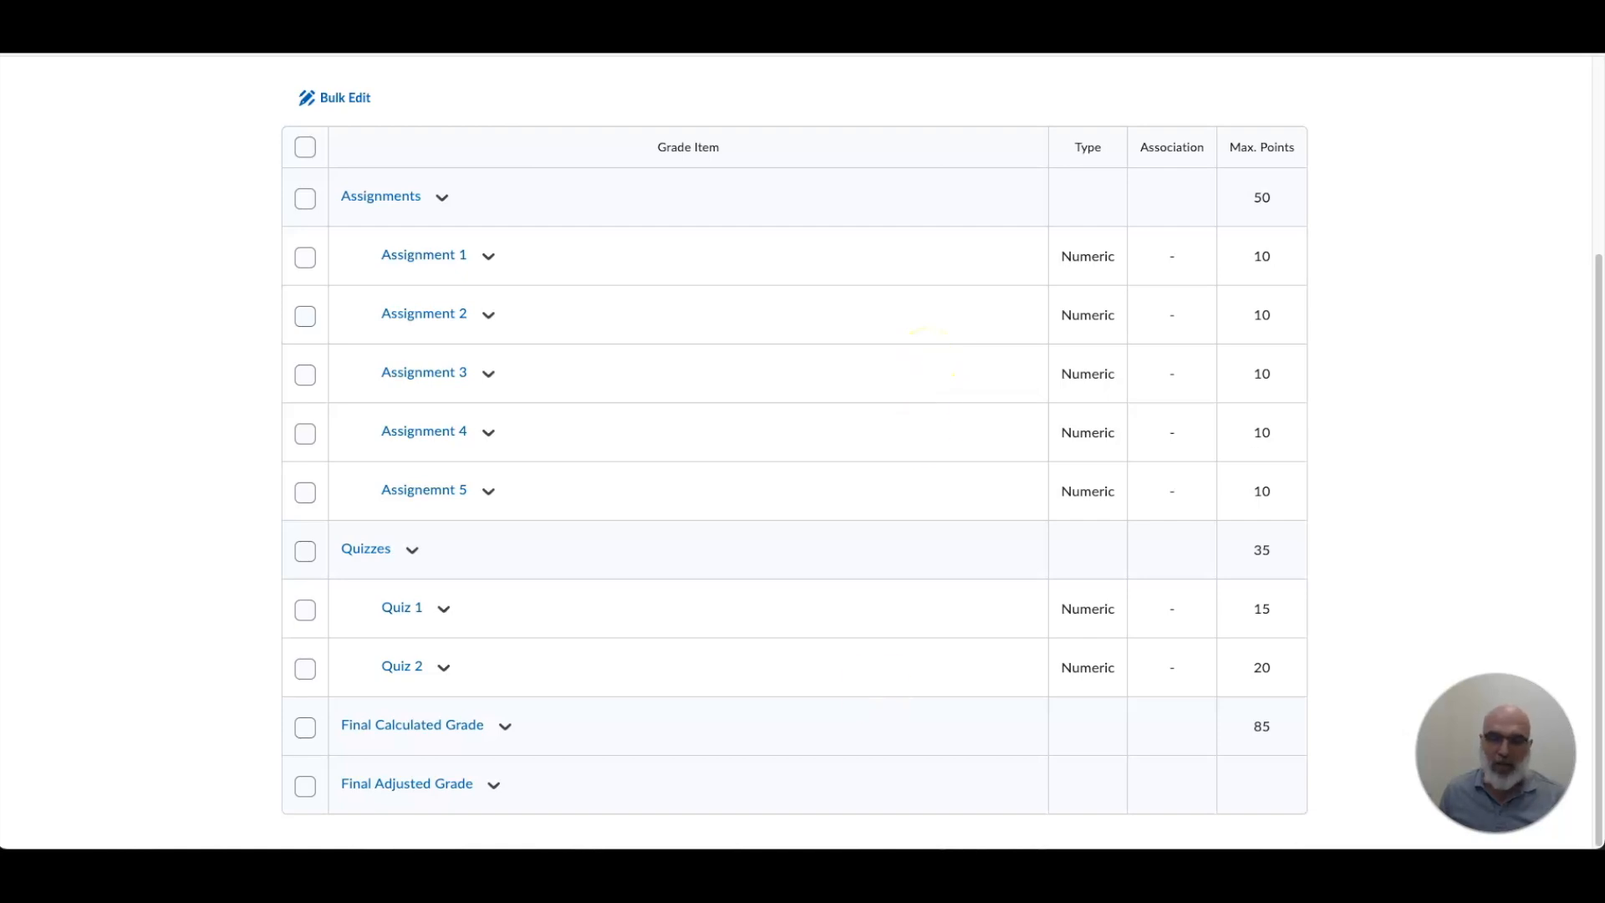
key(super+Tab)
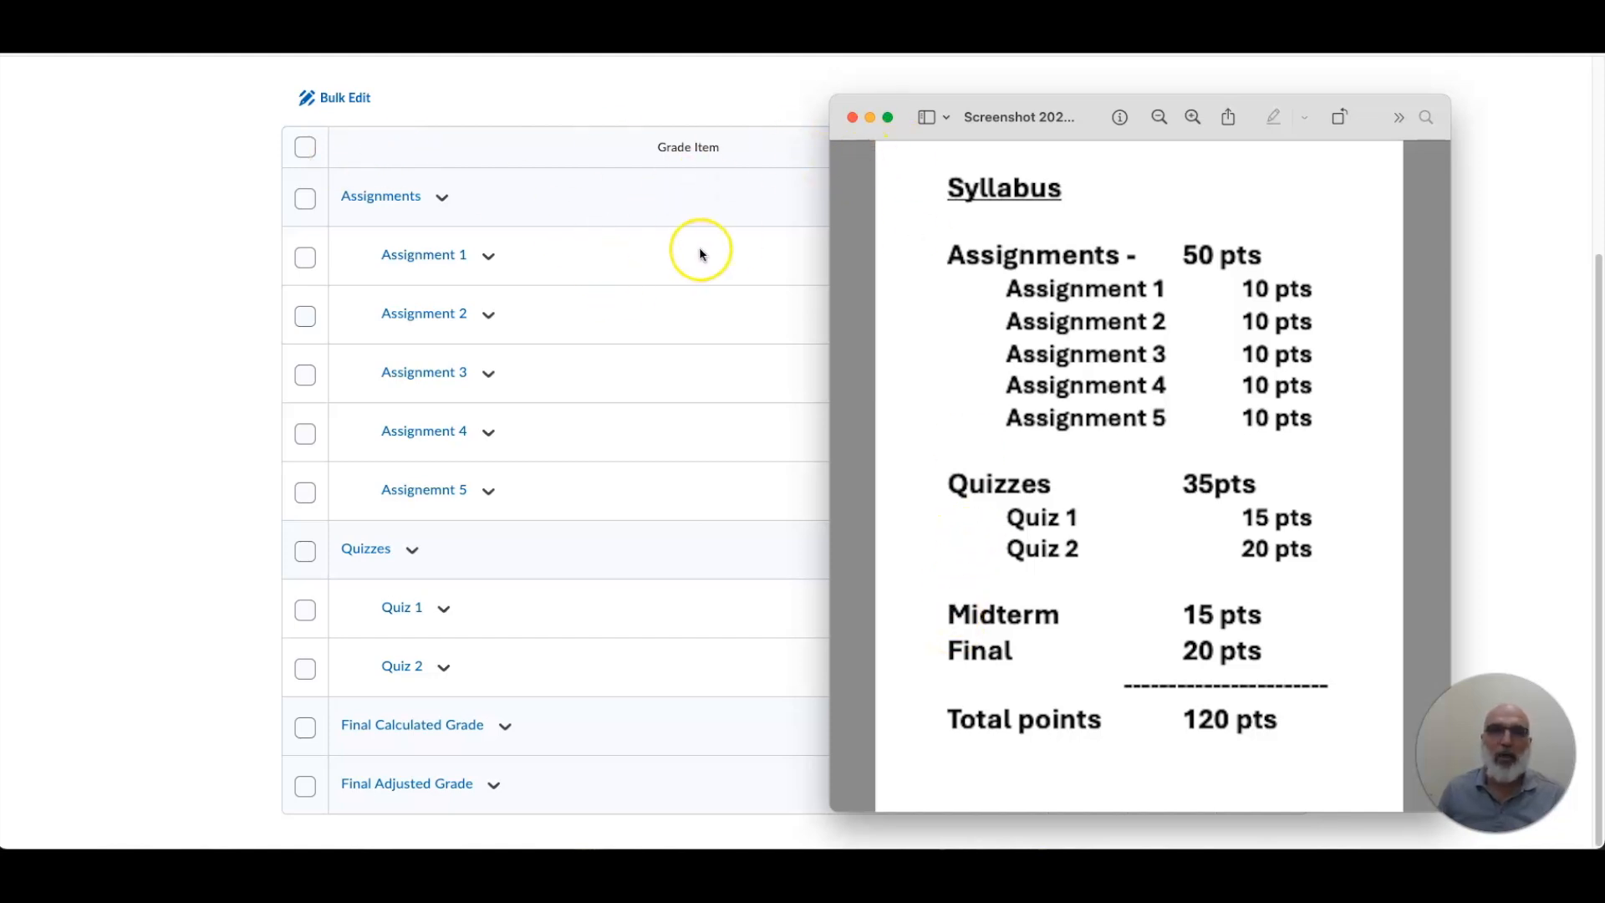
click(853, 123)
Step: Create a new numeric grade item and name it Midterm
scroll(459, 358, up, 3)
click(350, 277)
click(343, 326)
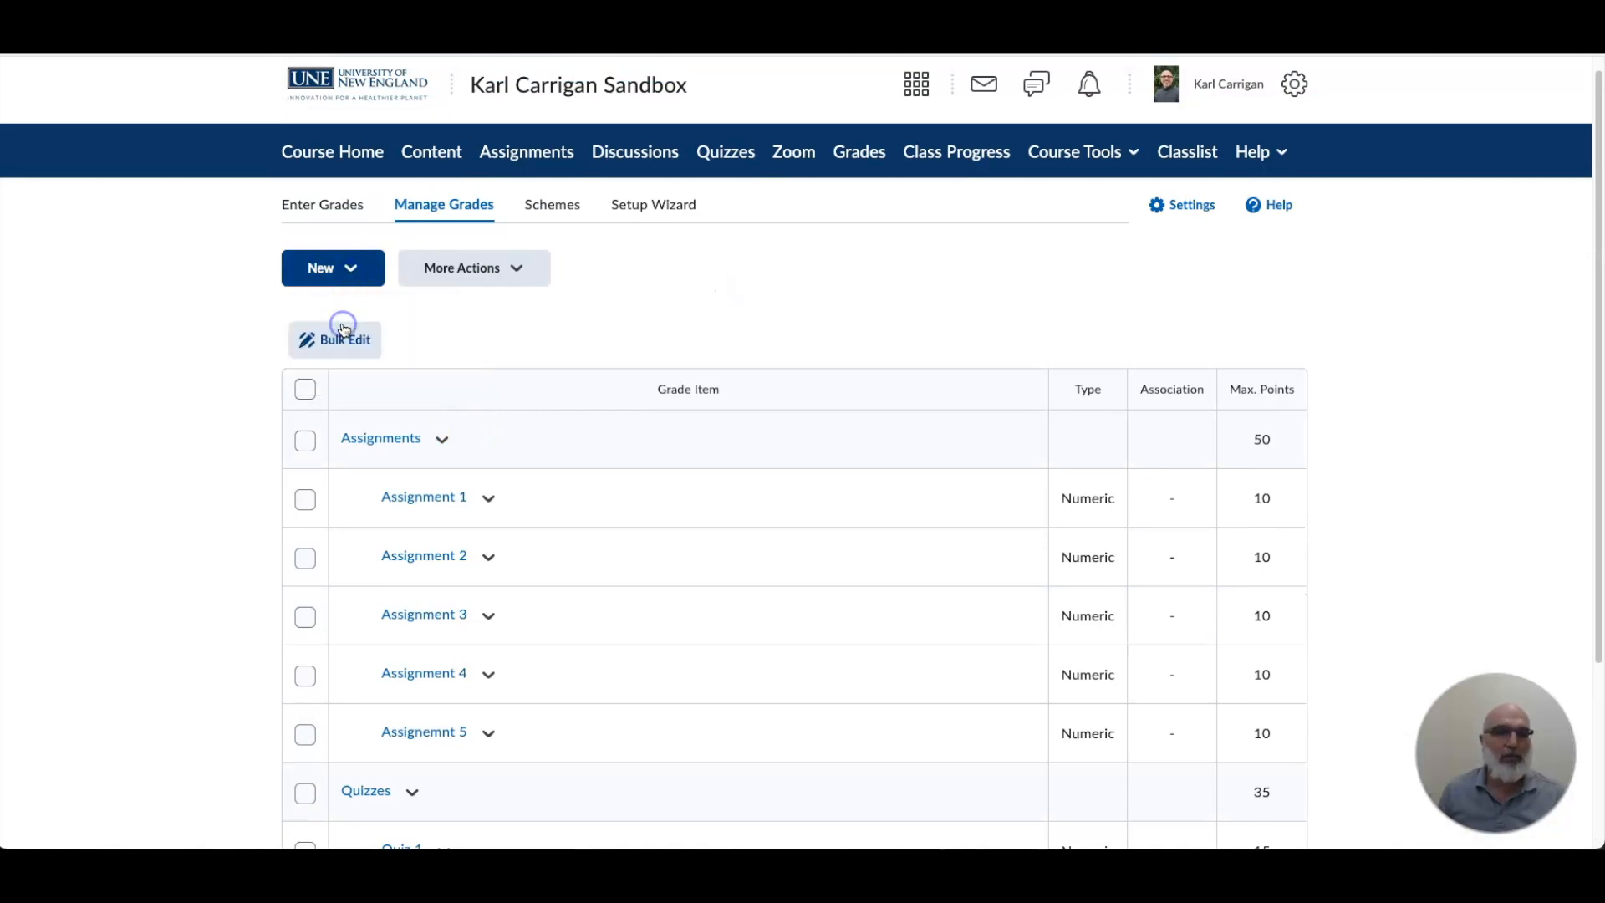
click(343, 381)
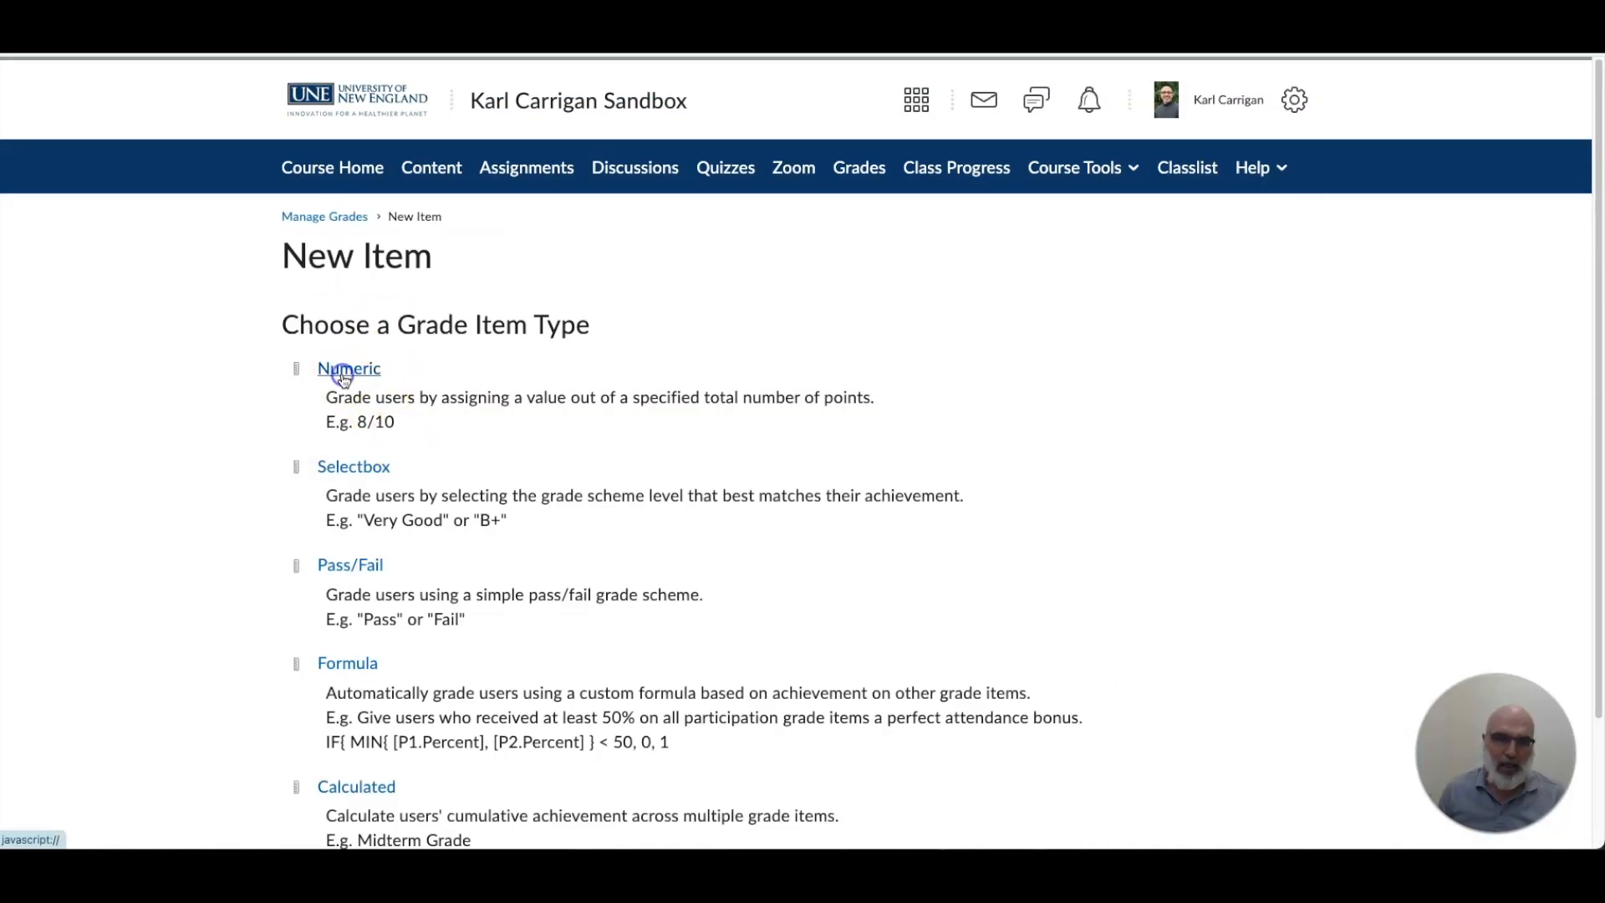
scroll(535, 401, down, 2)
click(469, 431)
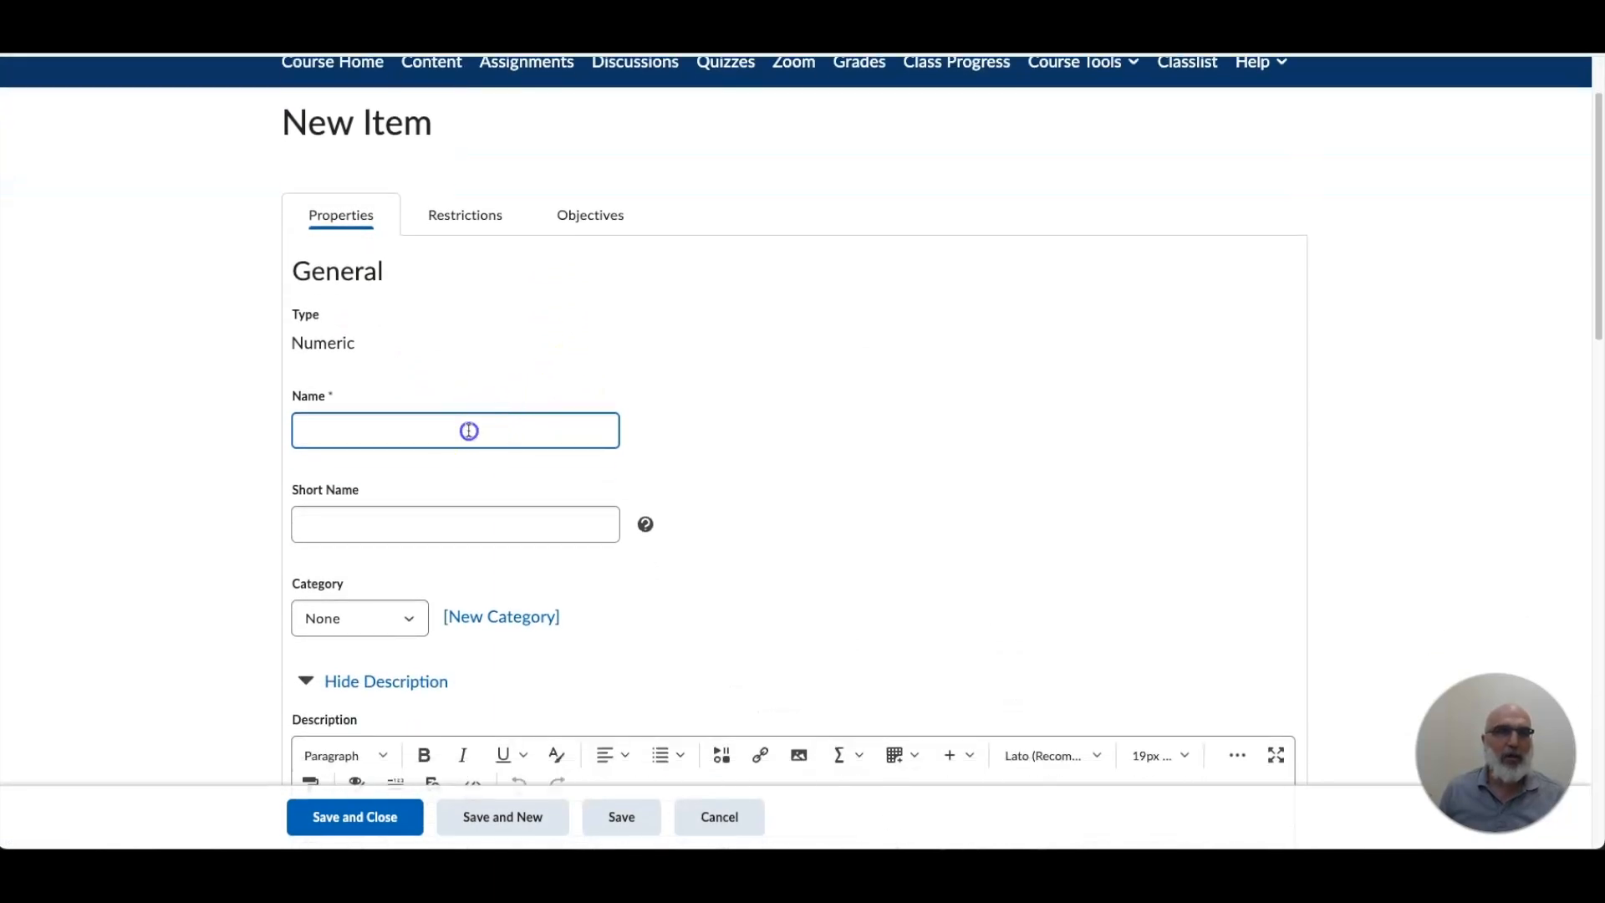
text(Midterm)
Step: Leave the Midterm item without a category, check its points in the syllabus, and set its maximum points to 15
scroll(452, 460, down, 2)
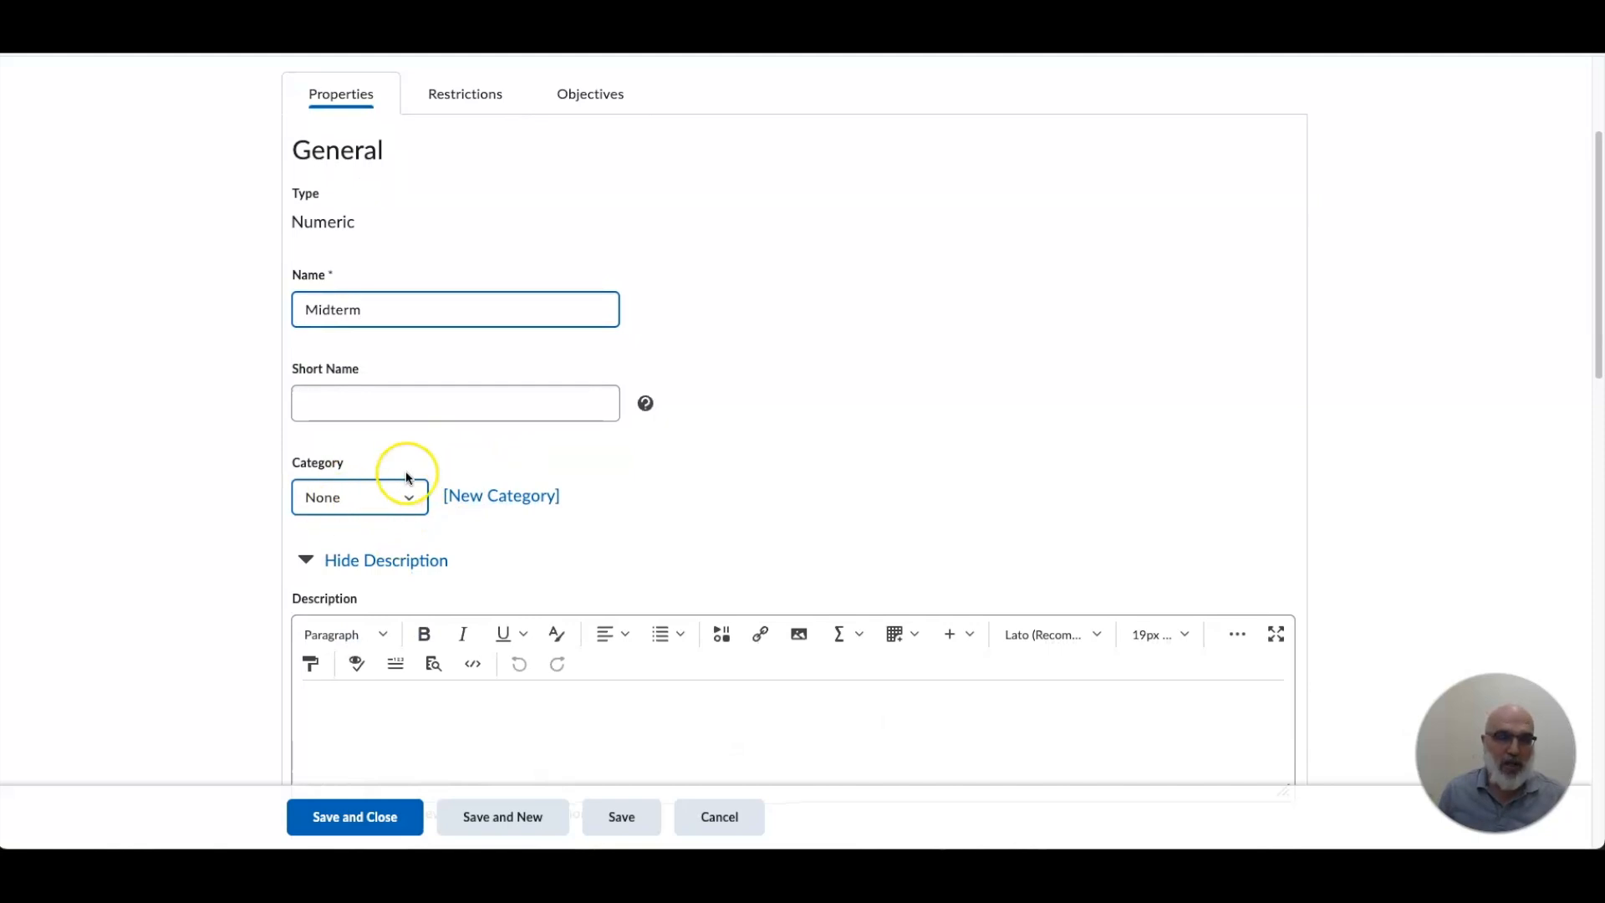
scroll(422, 498, down, 4)
scroll(447, 489, down, 4)
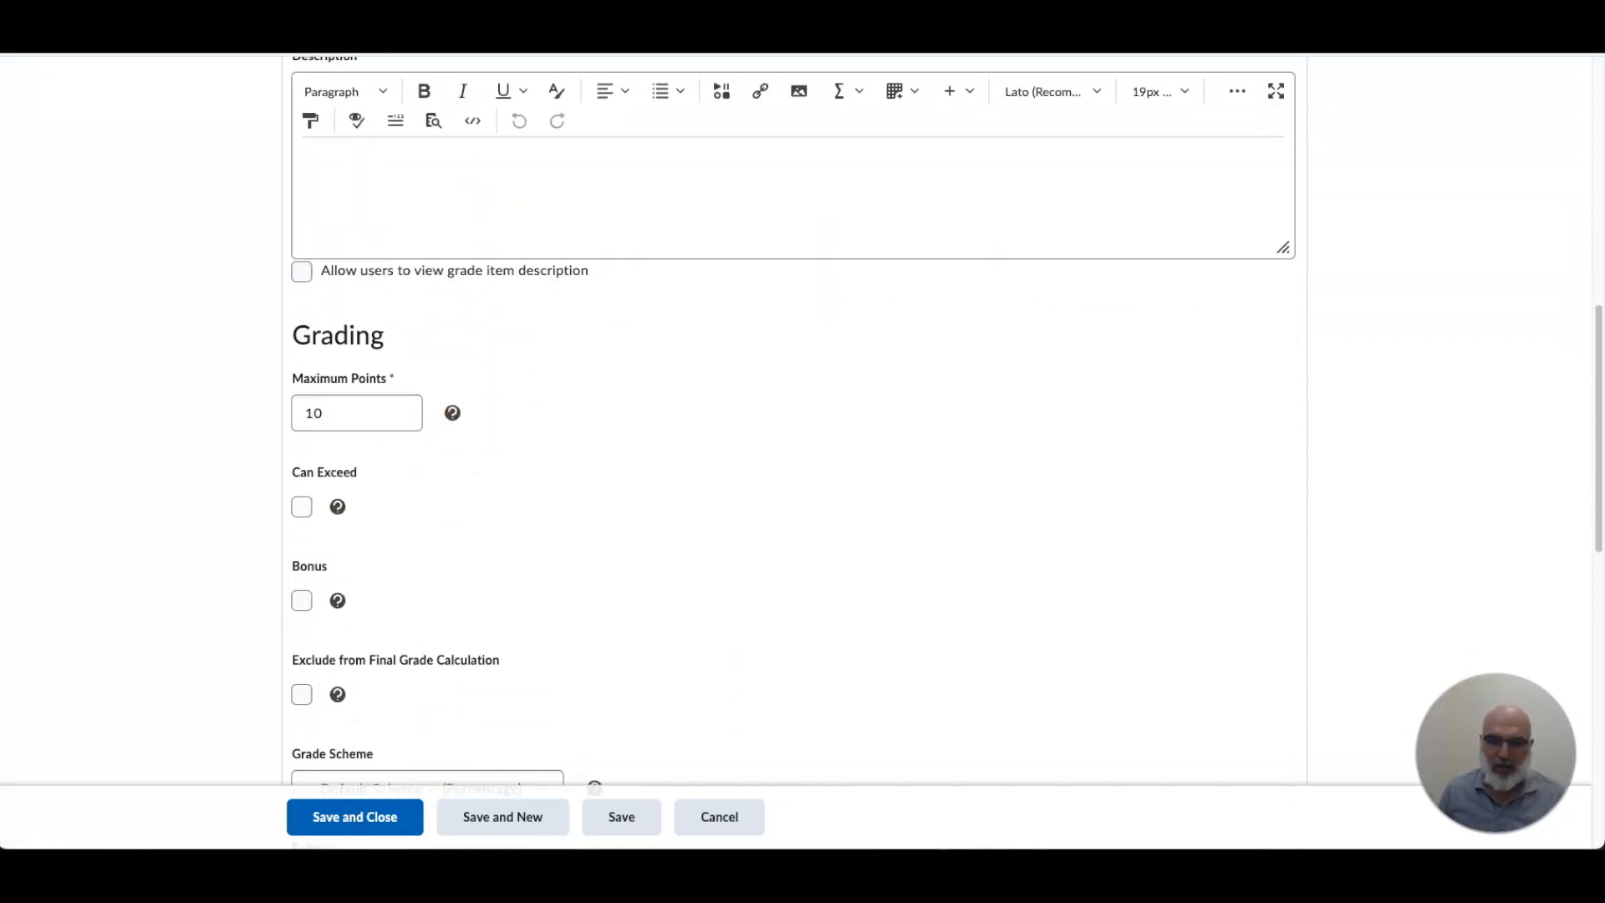
key(super+Tab)
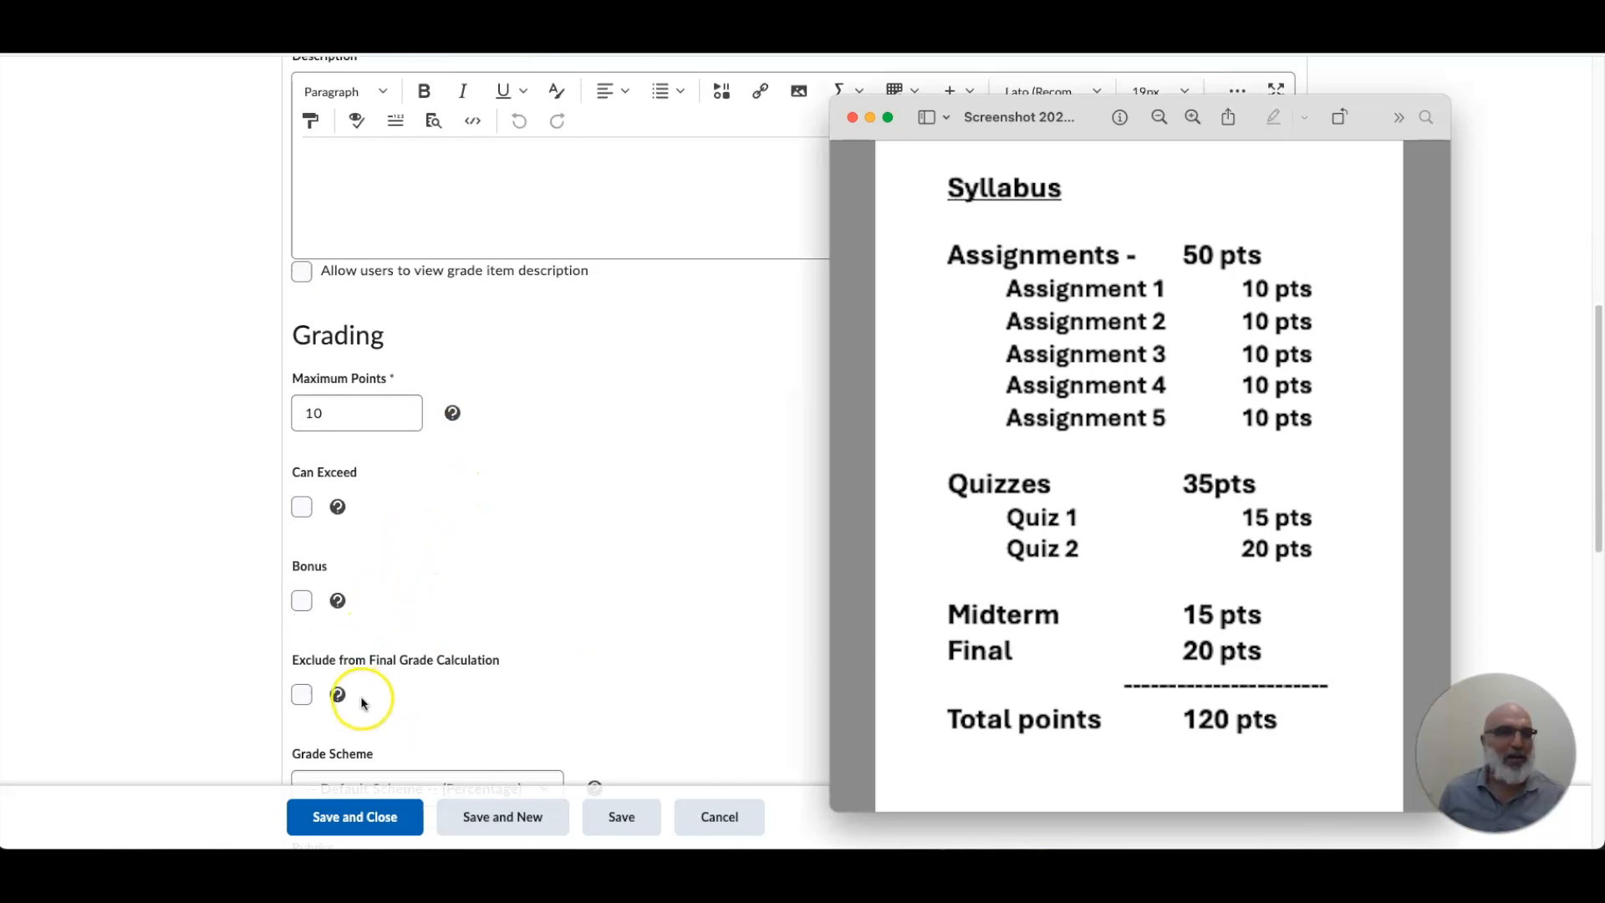
click(333, 416)
key(BackSpace)
text(5)
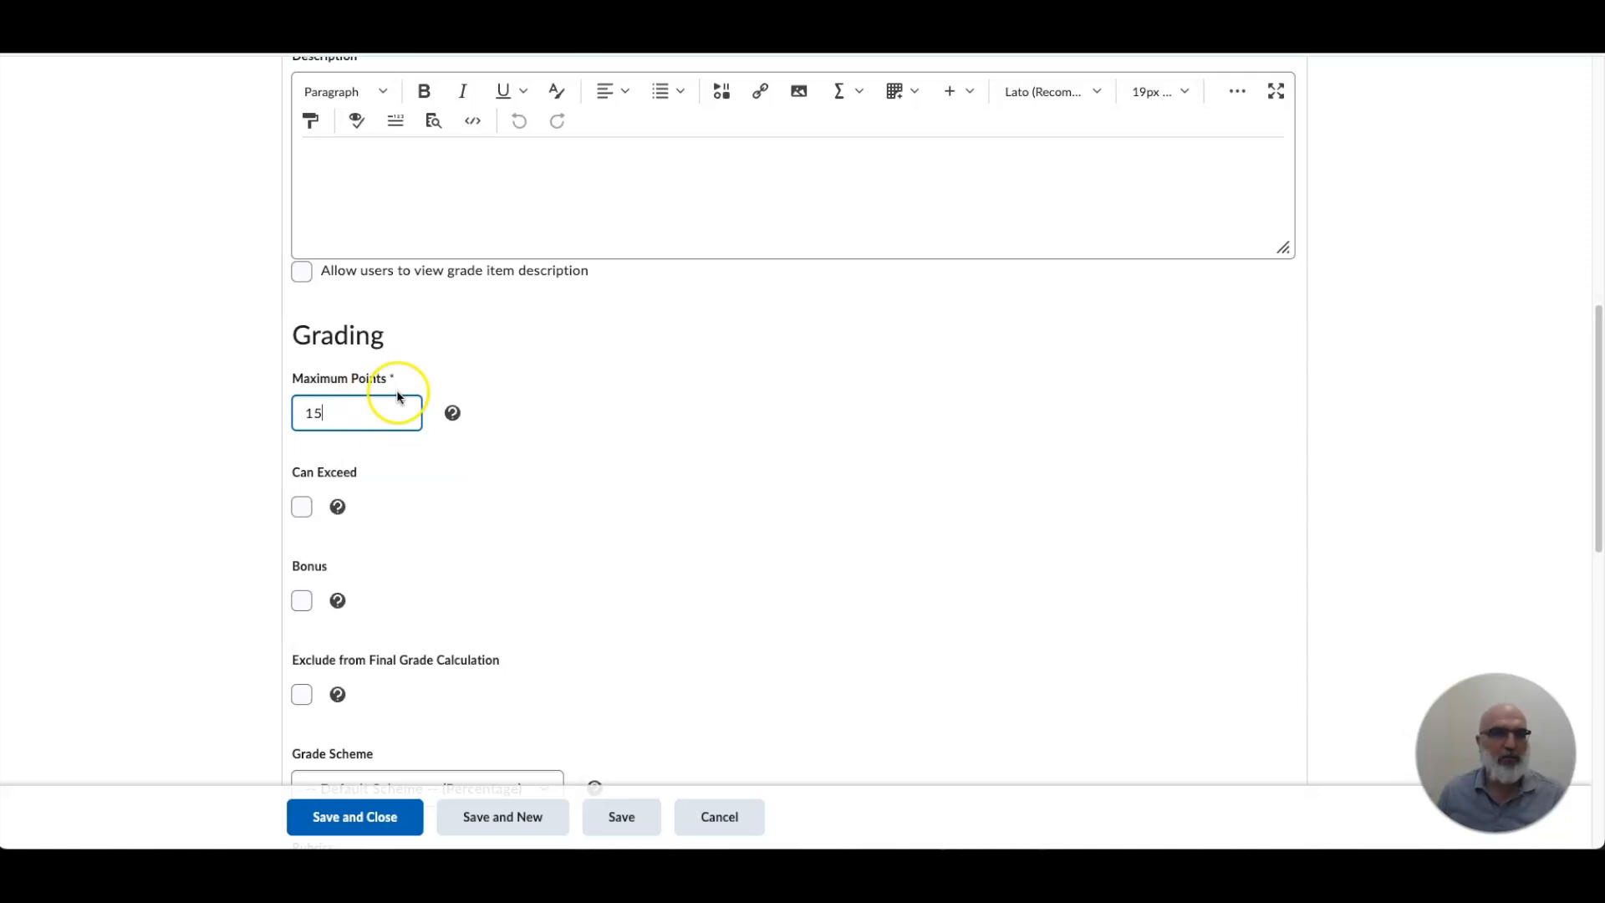
Step: Look over the remaining options of the Midterm item, and save and close it
scroll(397, 393, down, 4)
scroll(418, 376, down, 5)
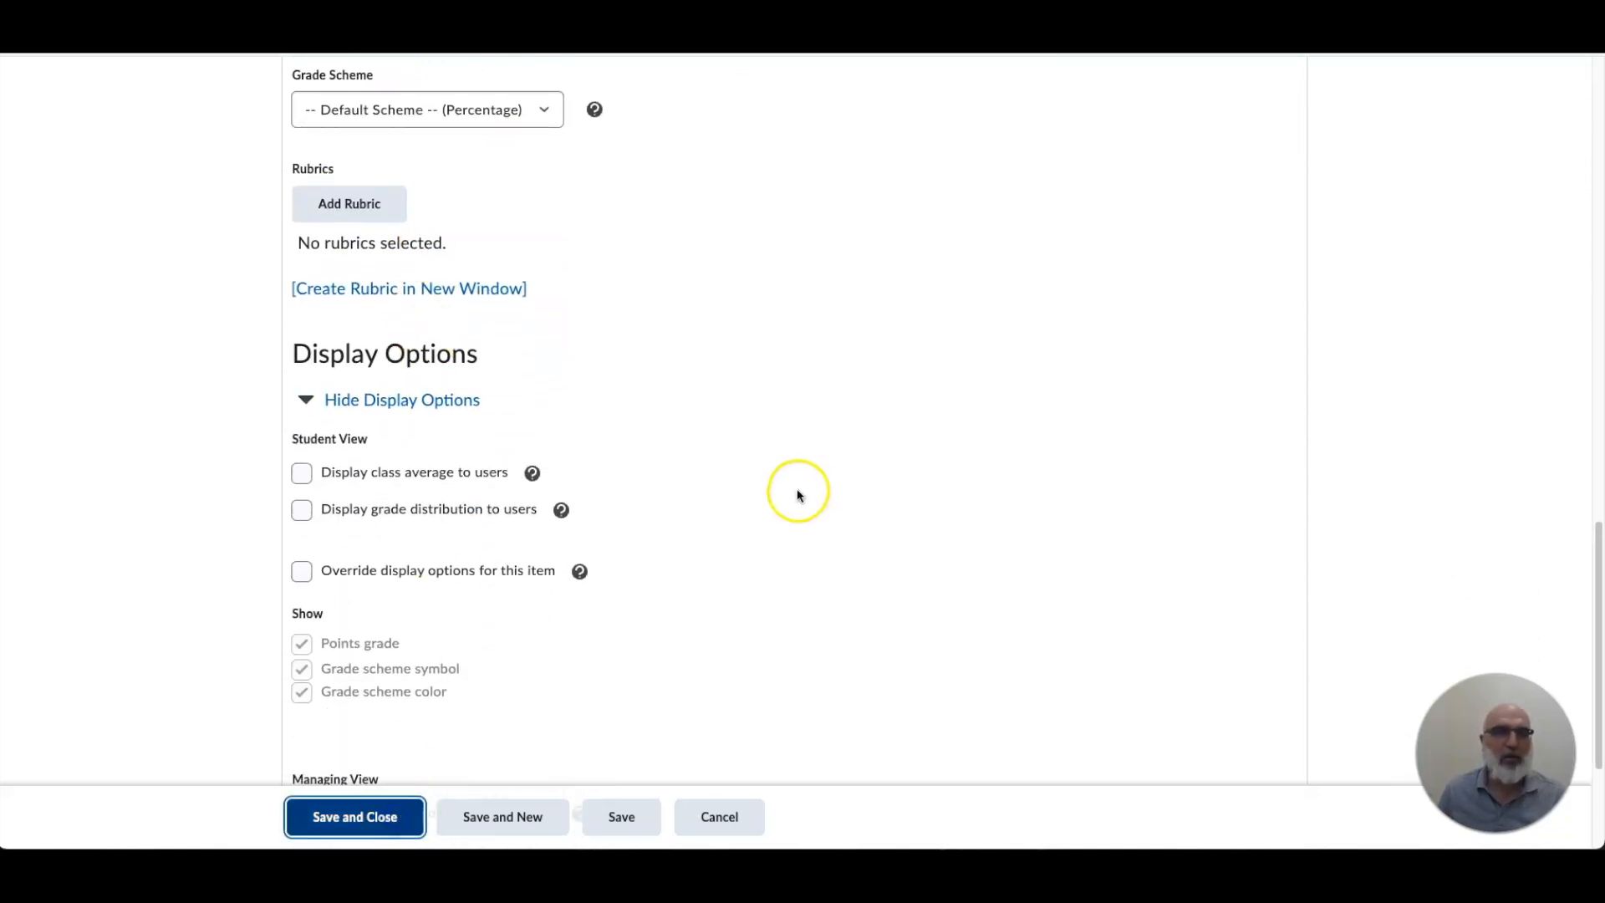
scroll(599, 504, down, 2)
scroll(595, 468, up, 2)
Step: Create a new numeric grade item and name it Final
click(334, 282)
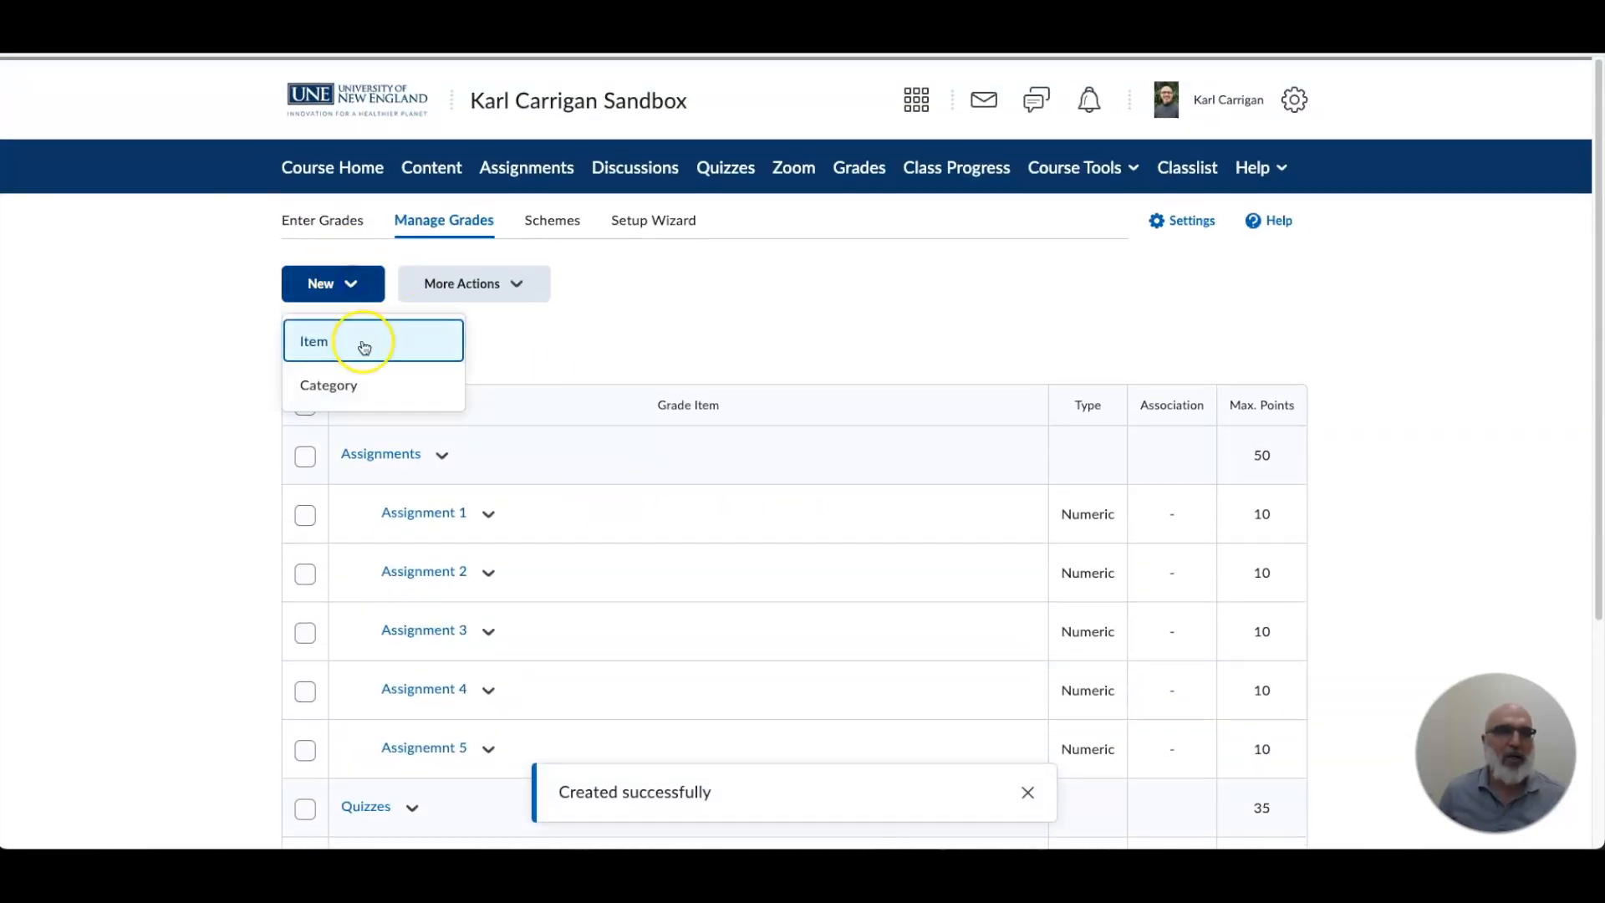
click(365, 347)
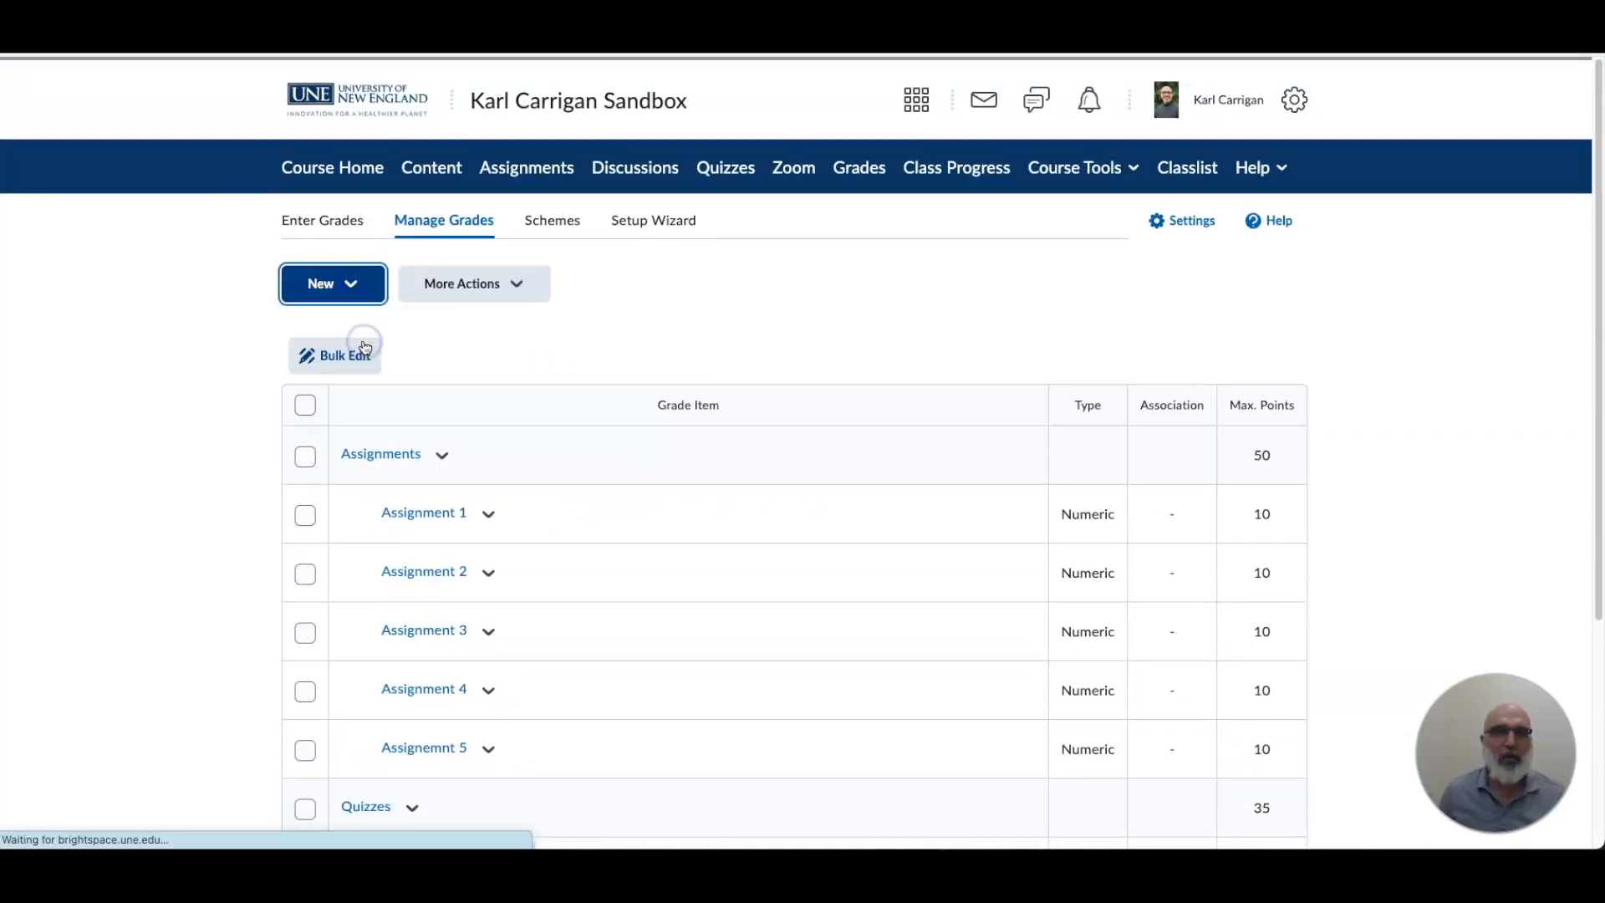
click(369, 370)
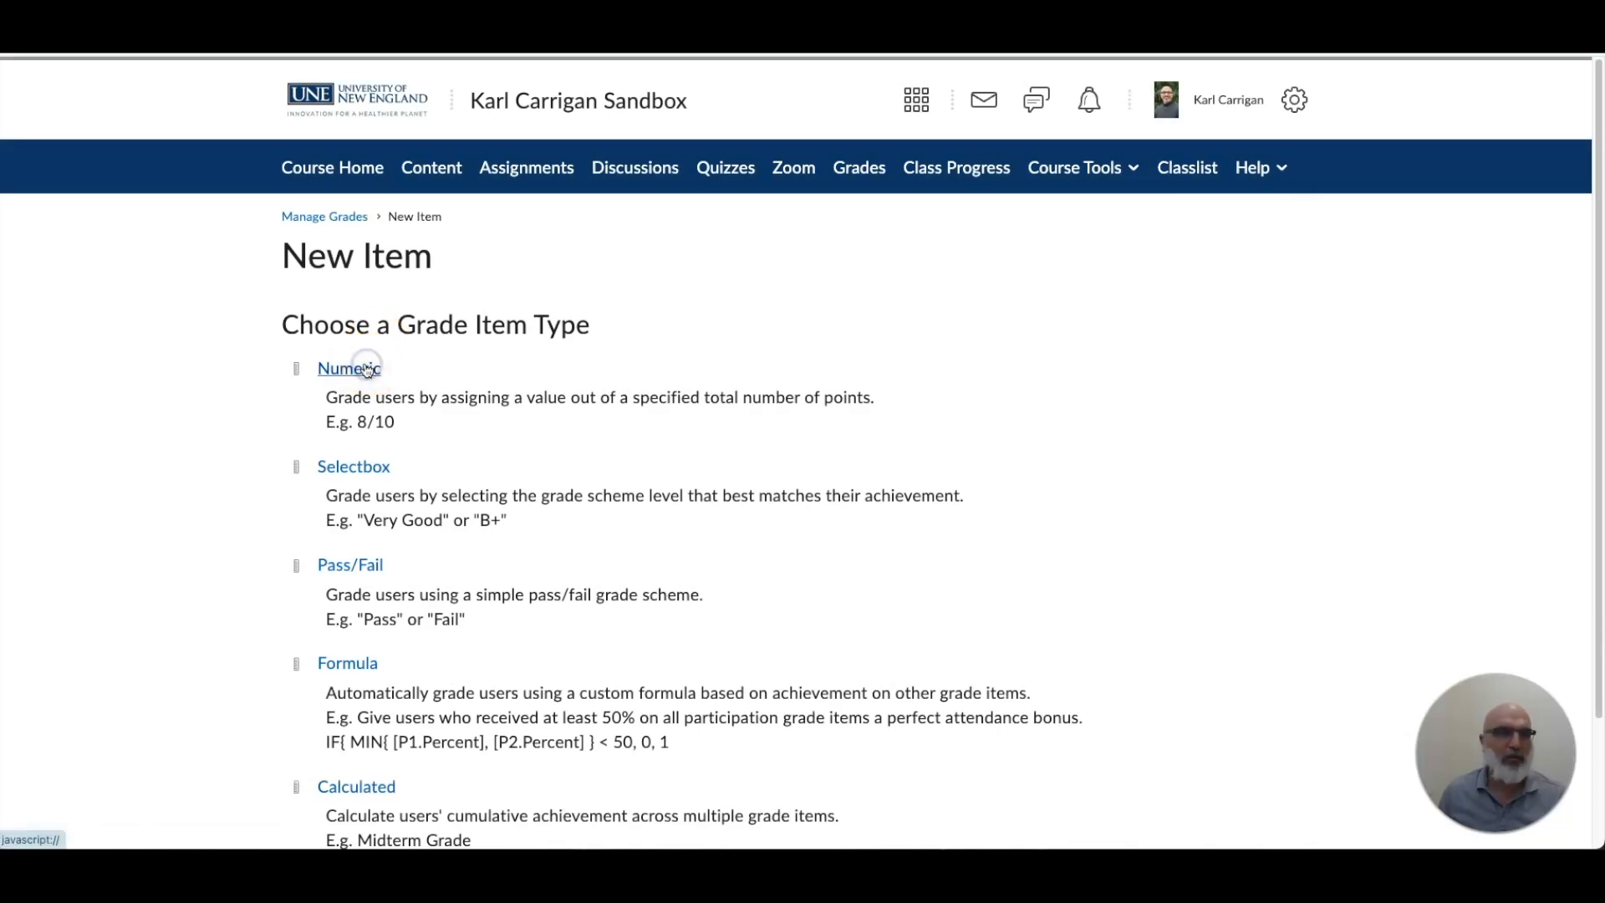
click(370, 534)
text(Final)
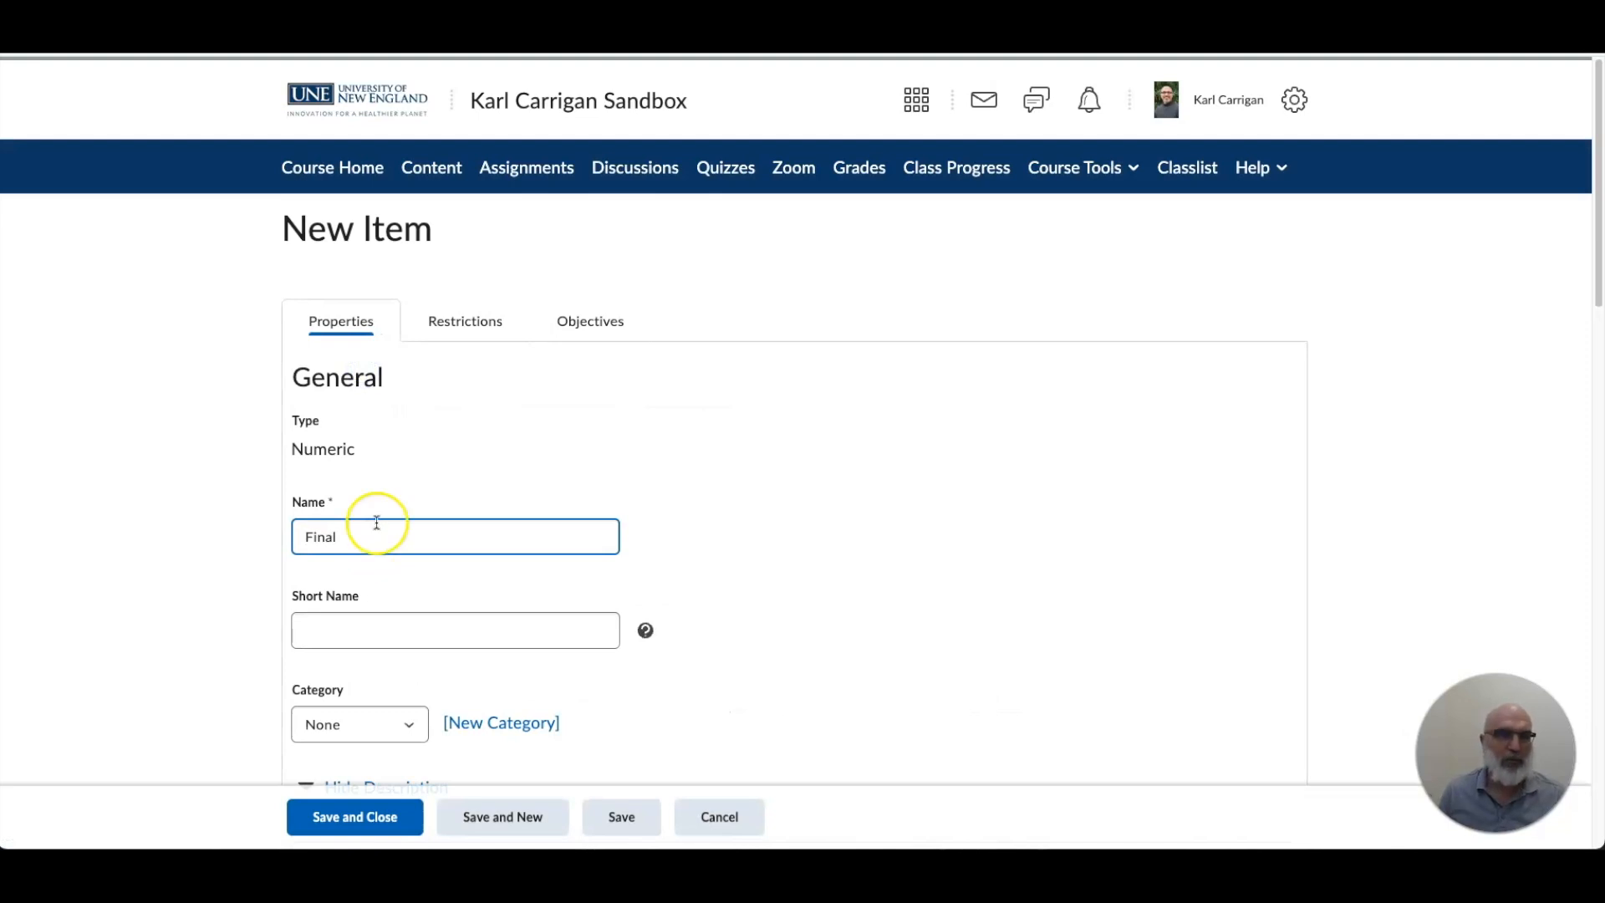
Step: Check the points for the final in the syllabus and set the Final item's maximum points to 20
scroll(402, 560, down, 5)
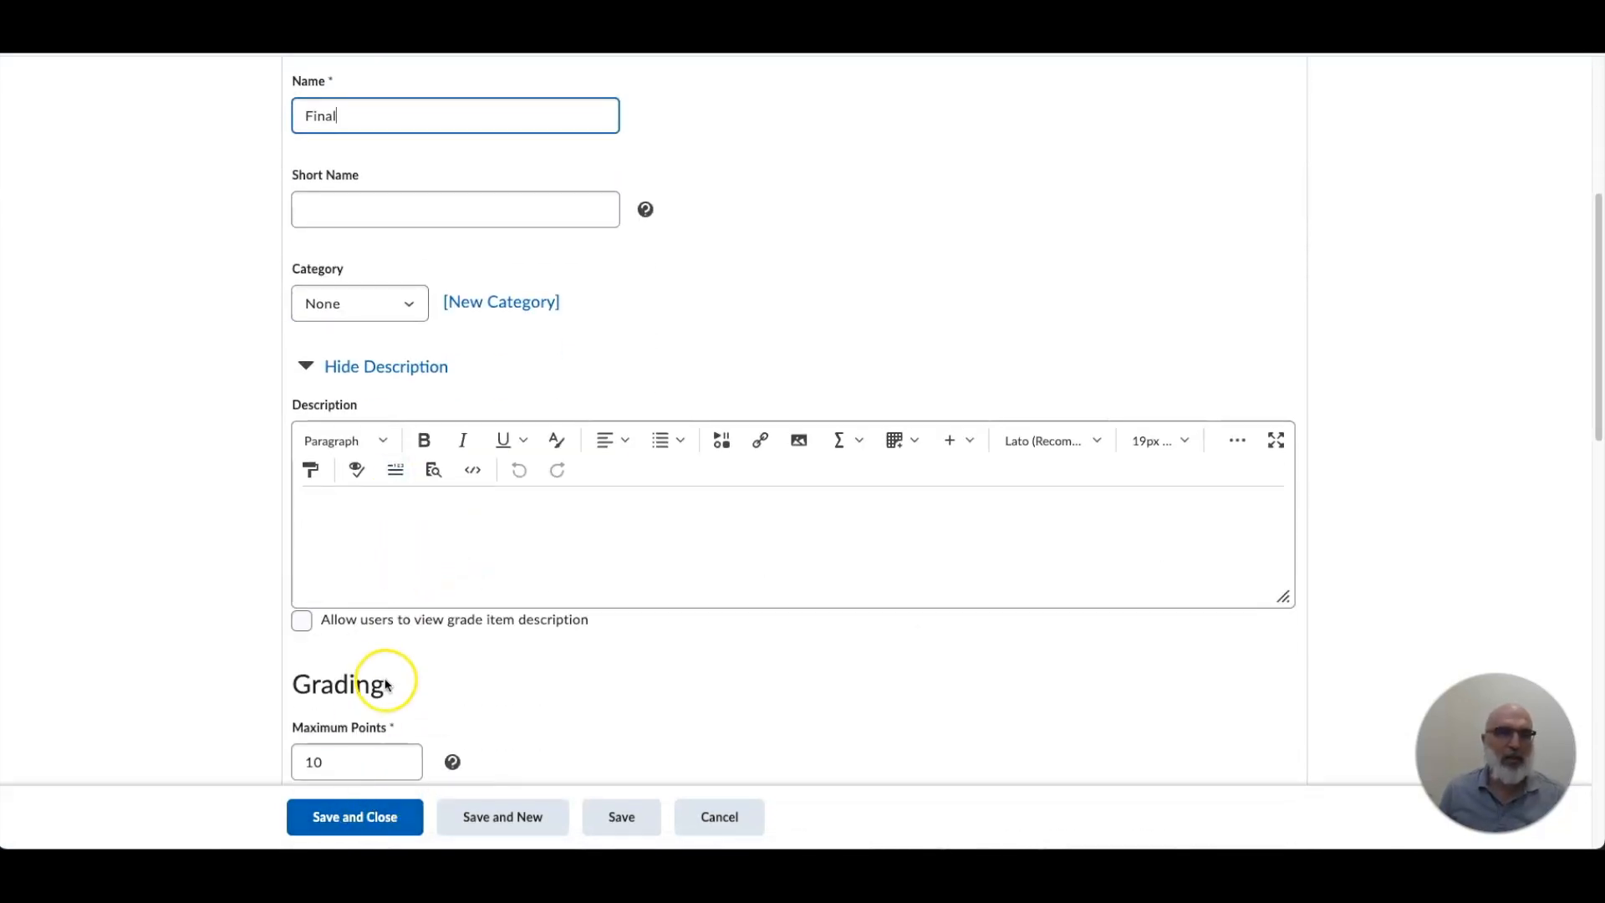
scroll(381, 756, down, 2)
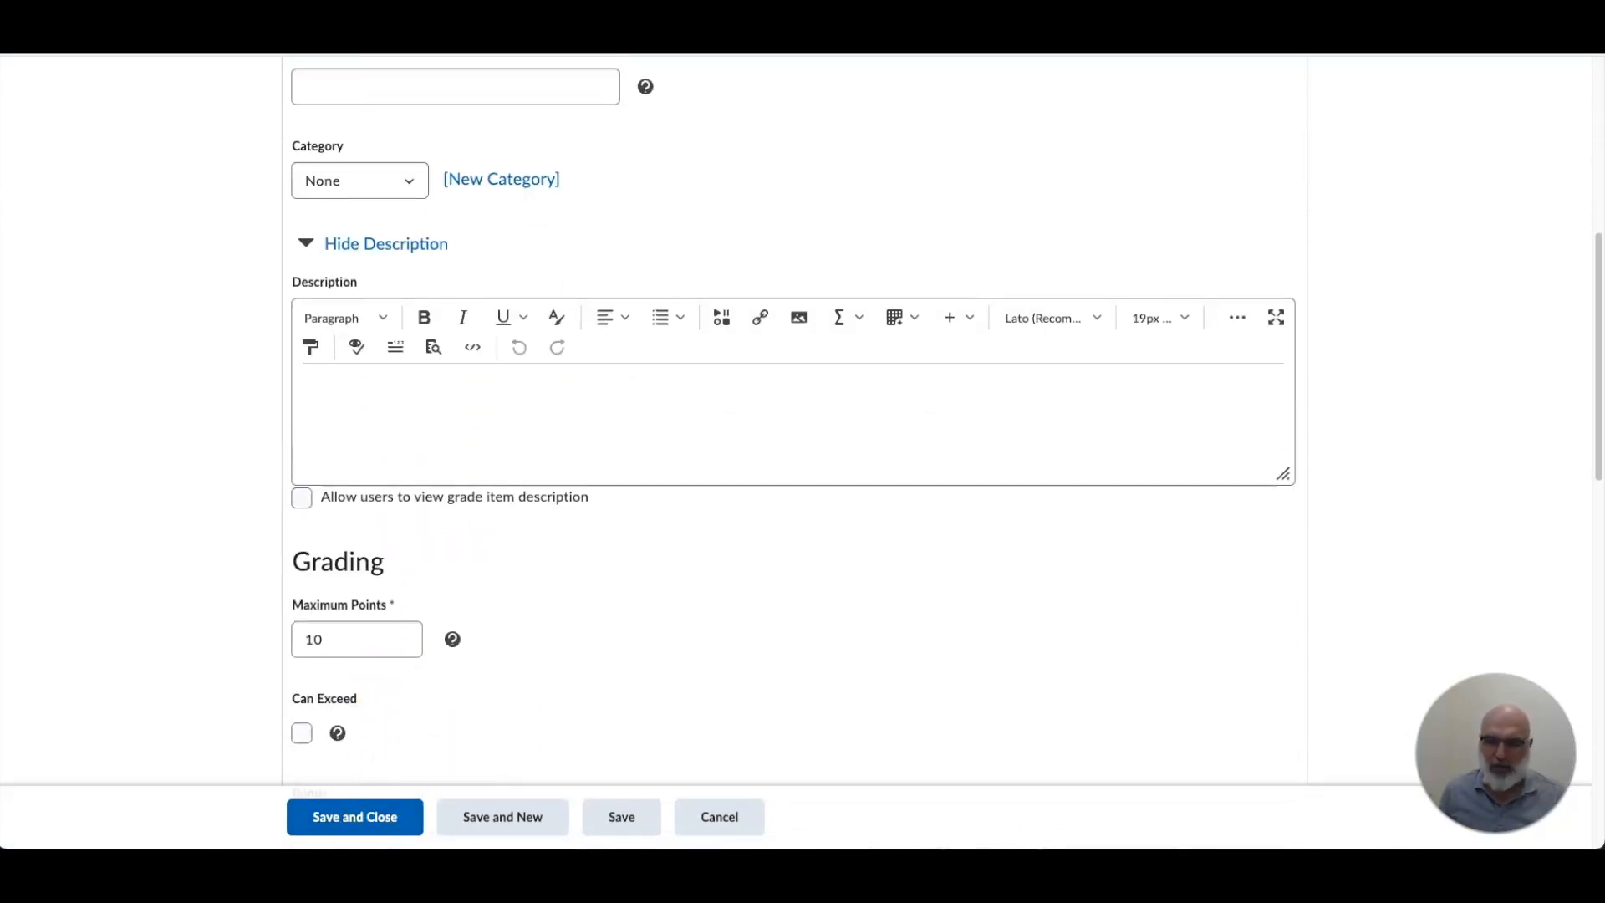
click(1246, 874)
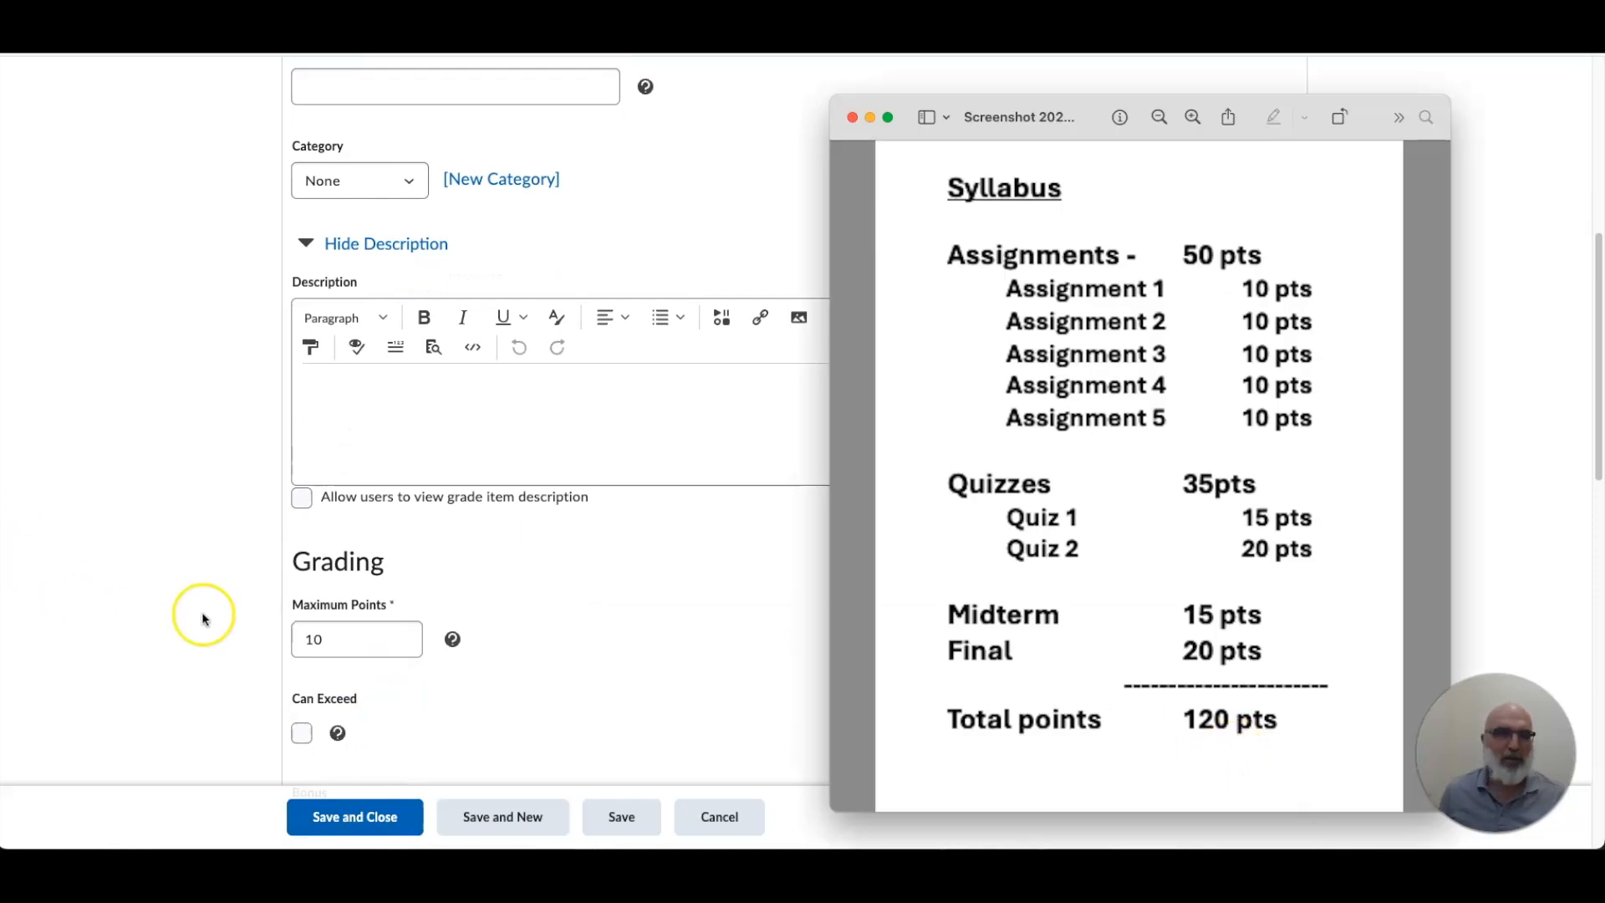
click(335, 642)
double_click(332, 640)
text(2)
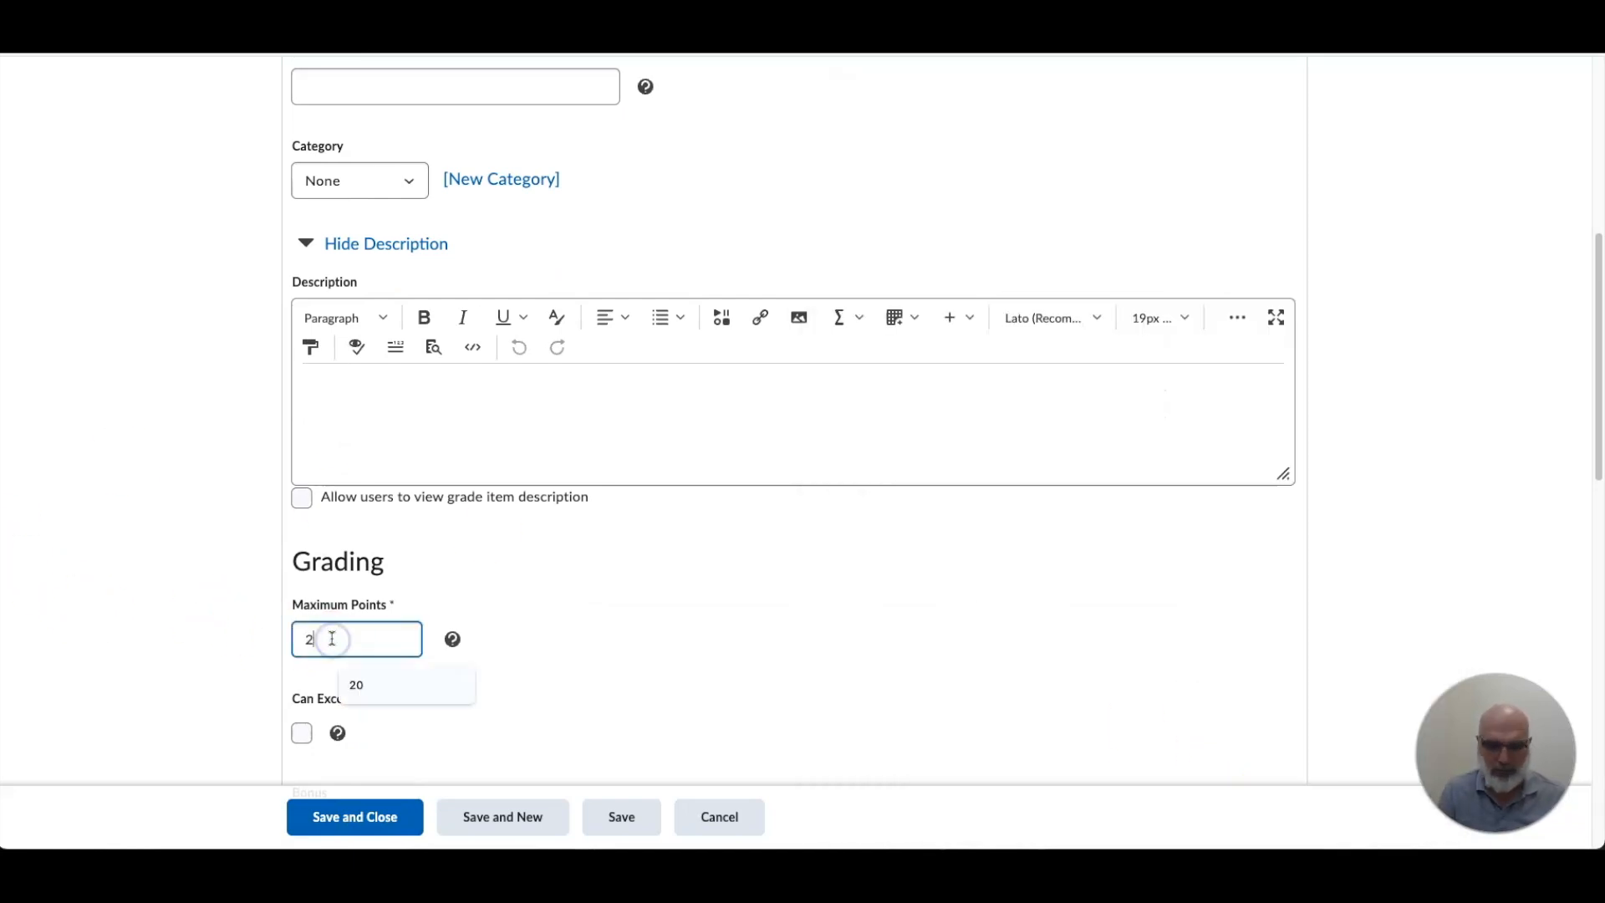
text(0)
Step: Look over the grade scheme and display options of the Final item, and save and close it
scroll(339, 522, down, 8)
scroll(335, 493, down, 3)
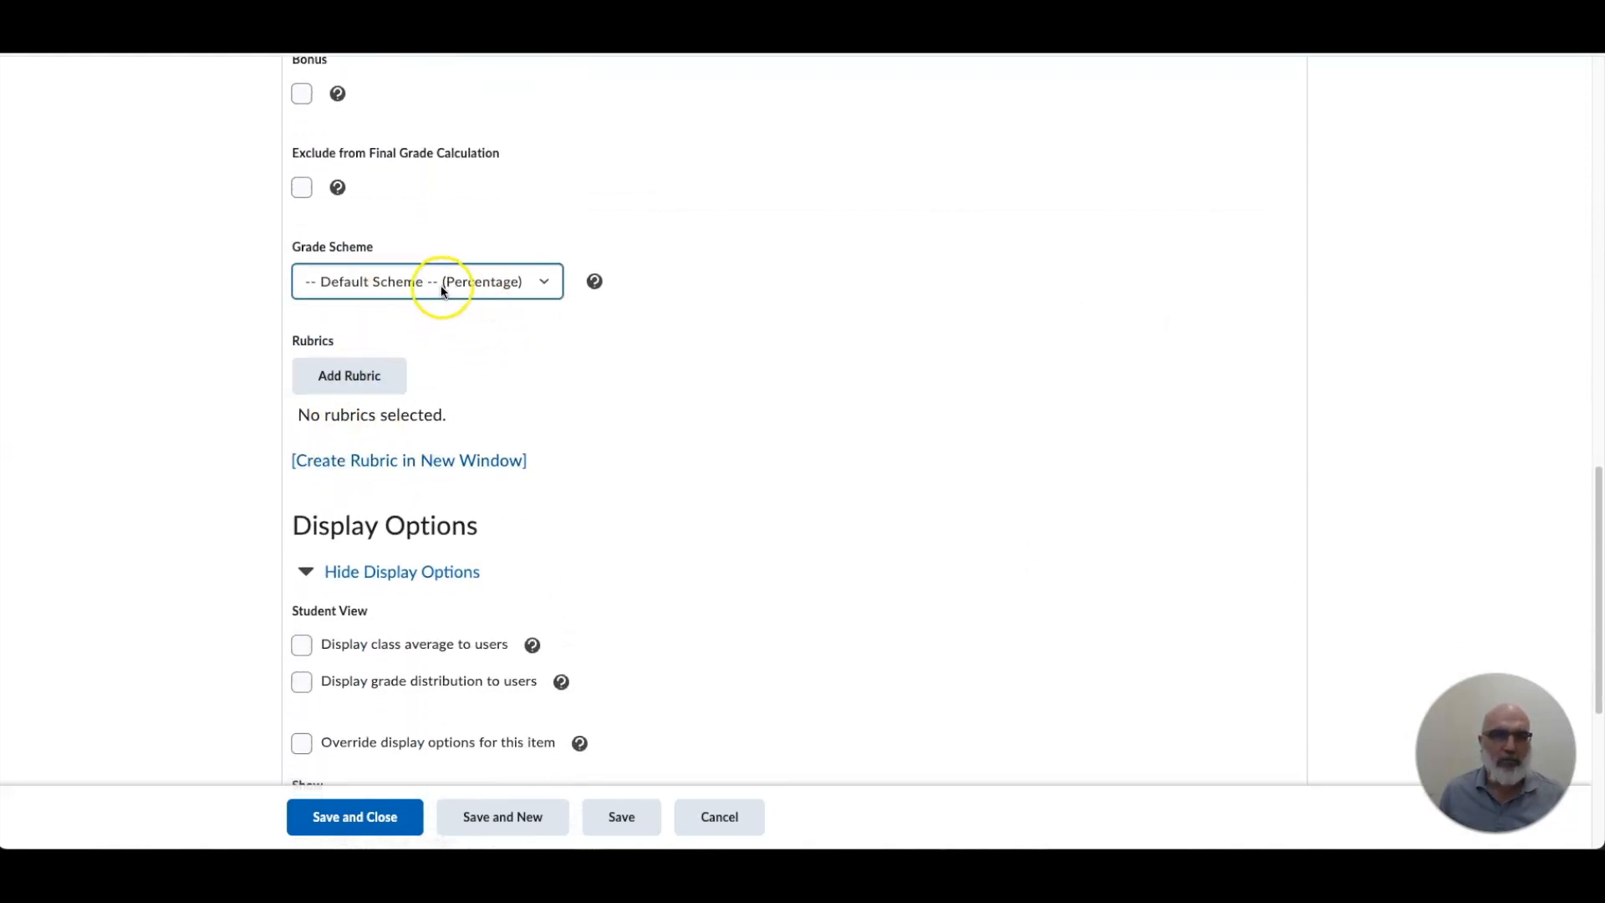
scroll(422, 711, down, 2)
click(363, 817)
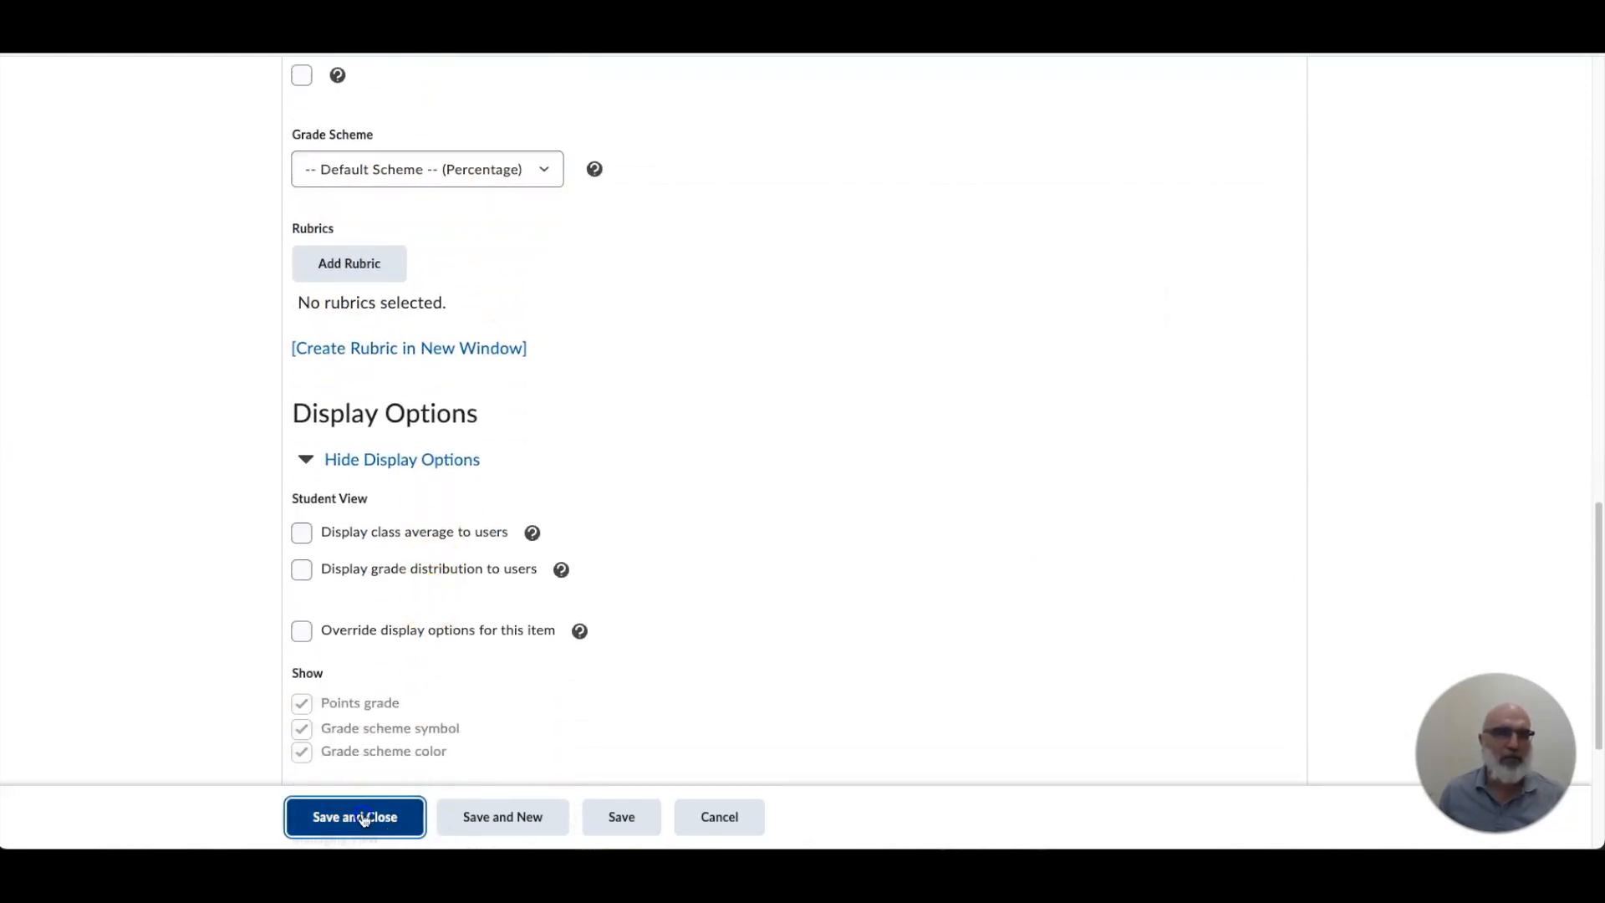
Step: Compare all grade items, their maximum points and the final calculated grade with the syllabus, and close the syllabus
scroll(519, 627, down, 5)
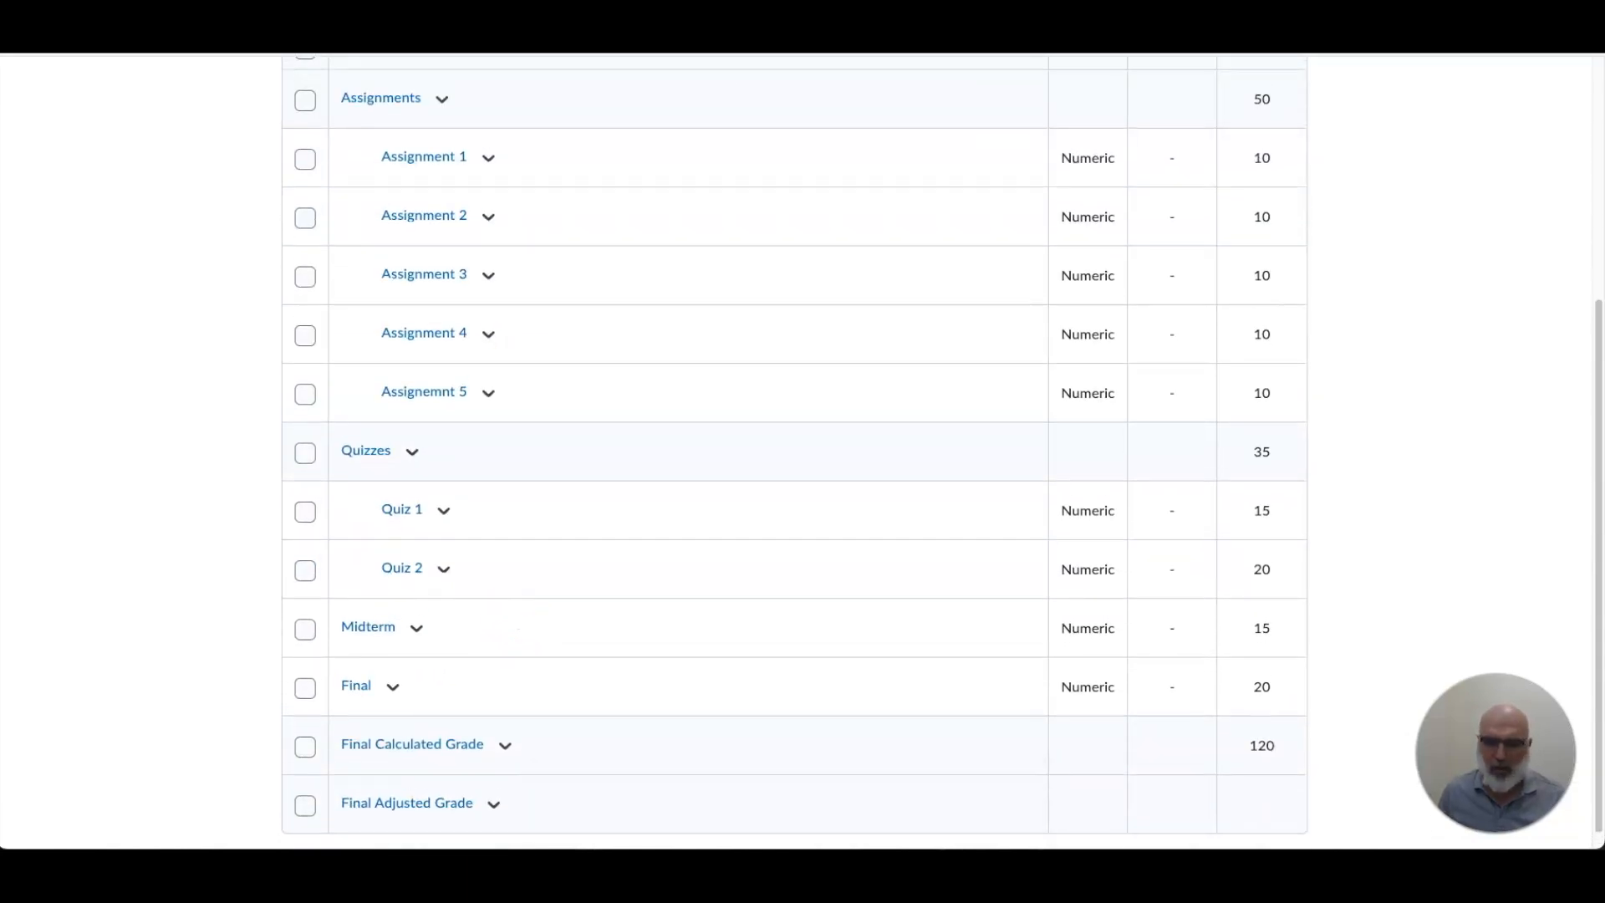
key(super+Tab)
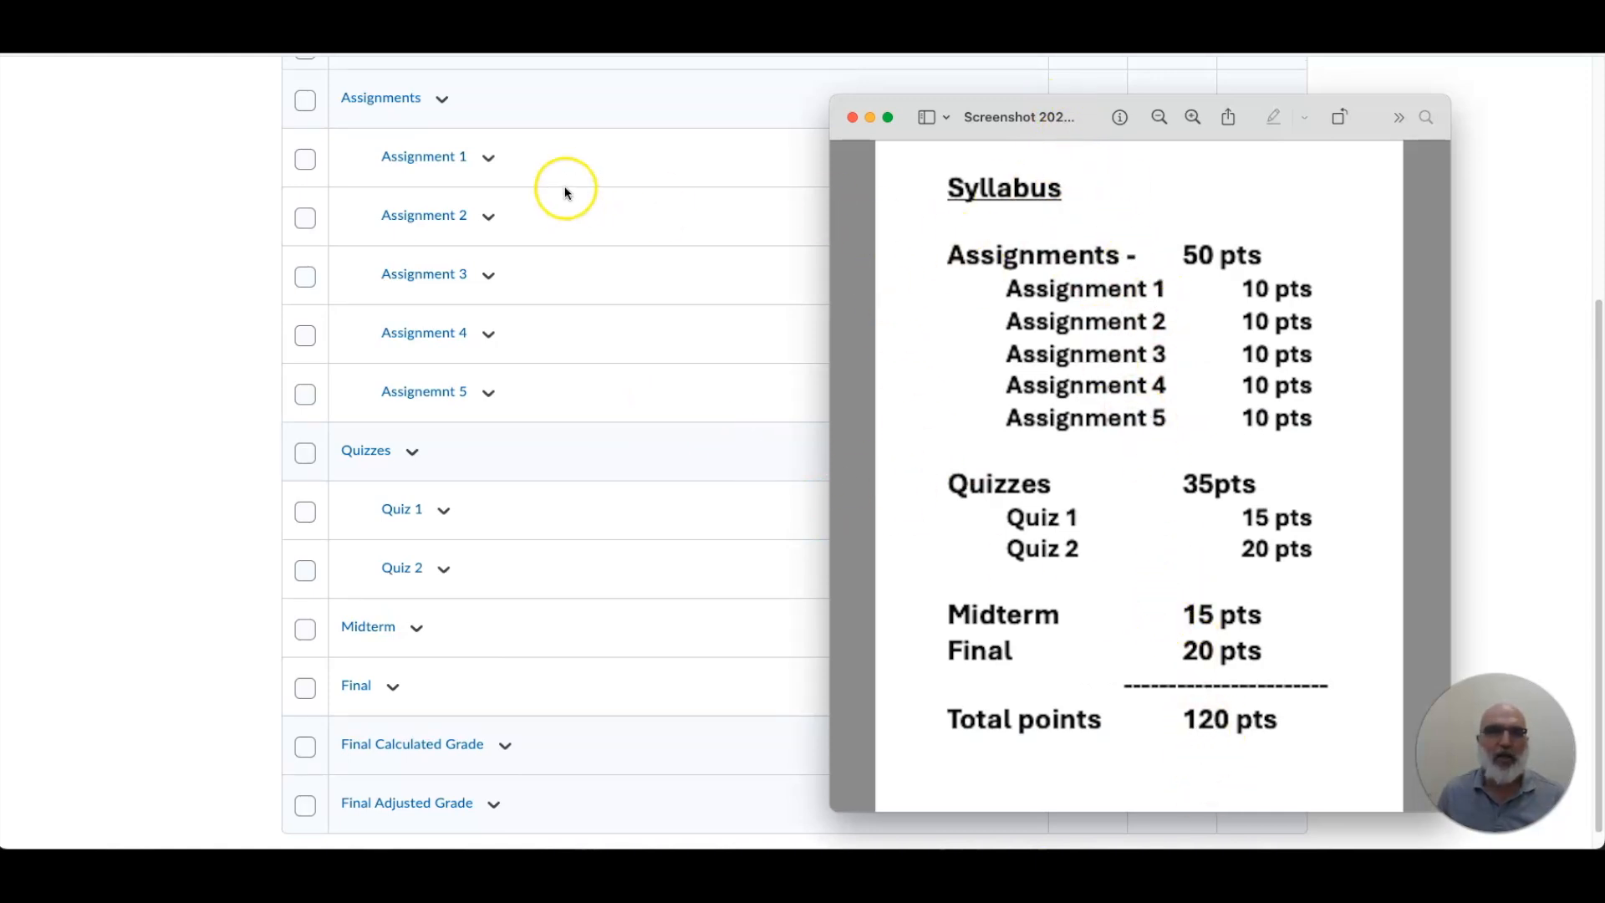
click(850, 117)
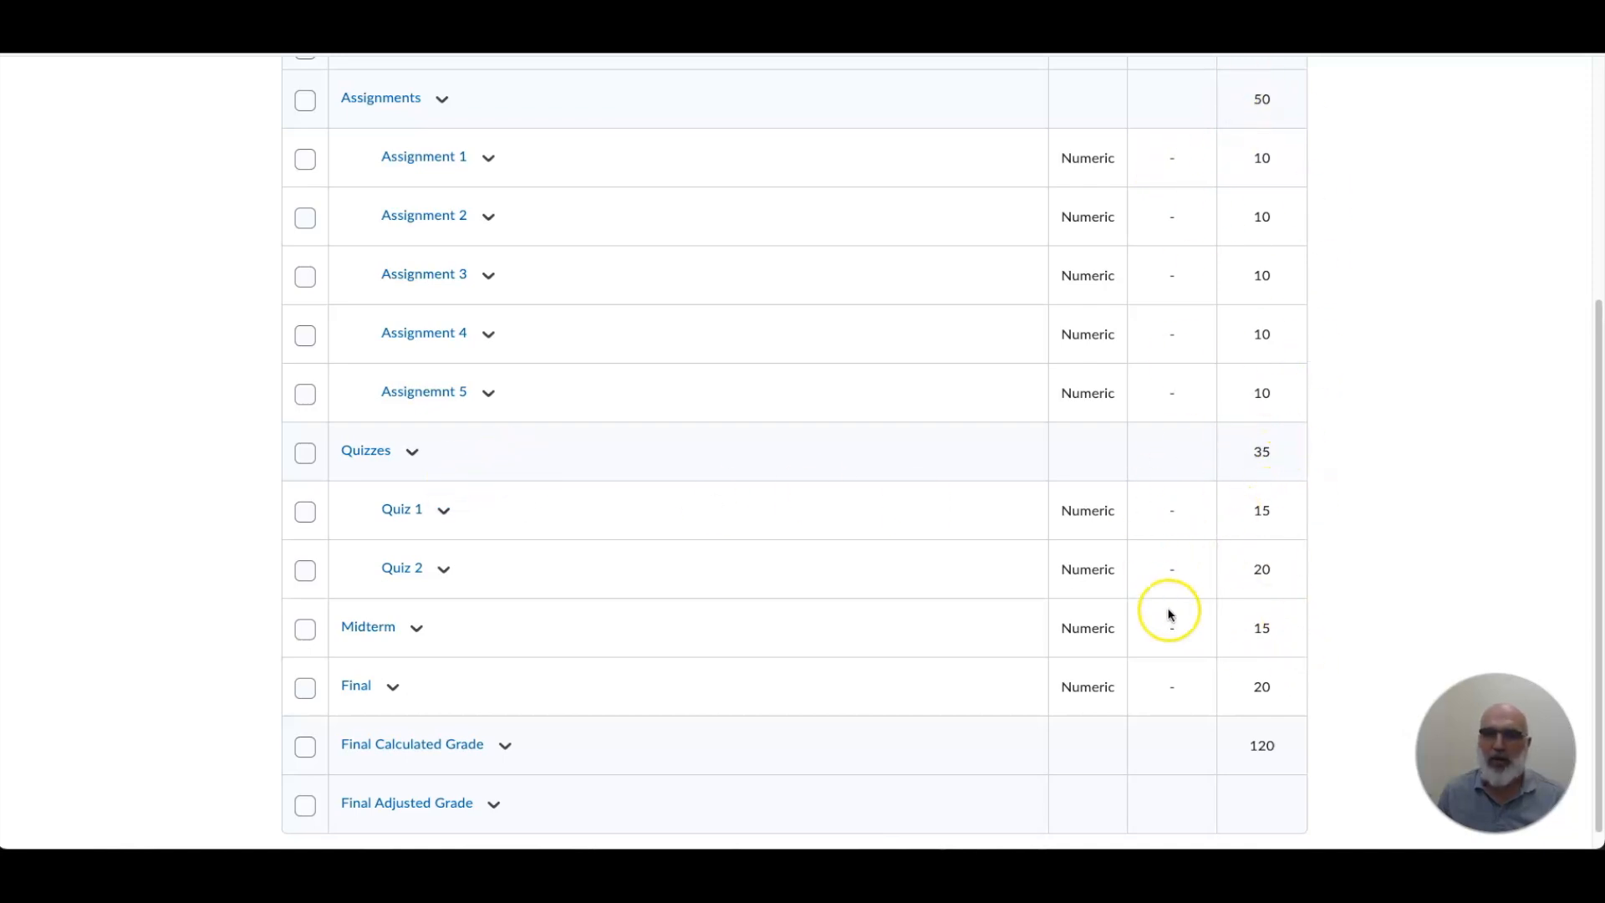
scroll(1084, 573, down, 1)
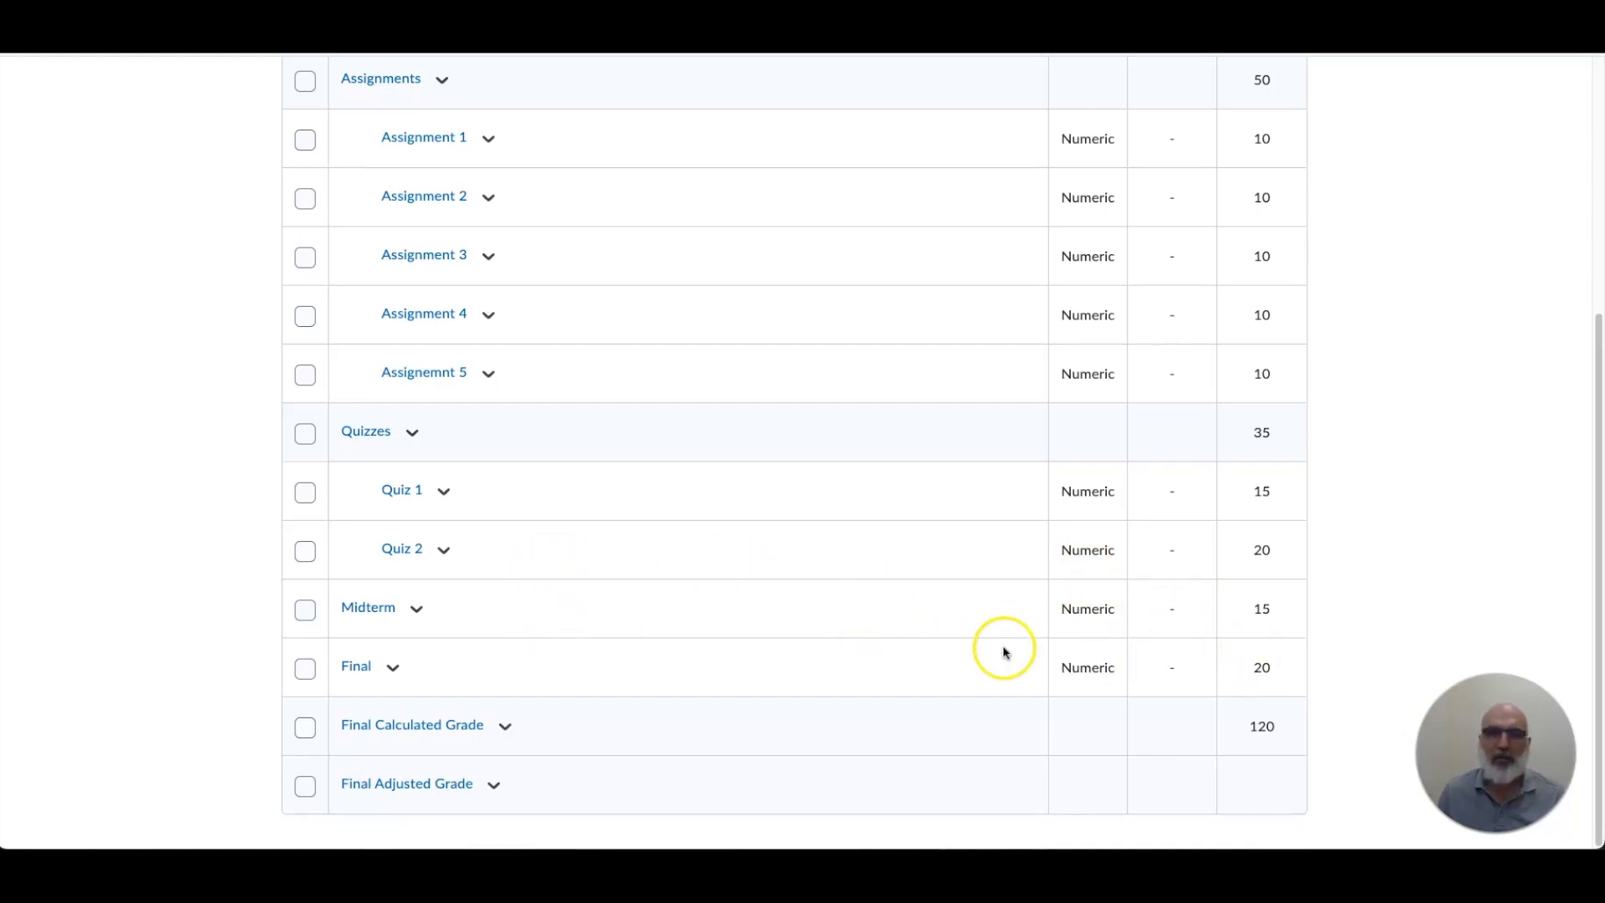
scroll(779, 599, up, 1)
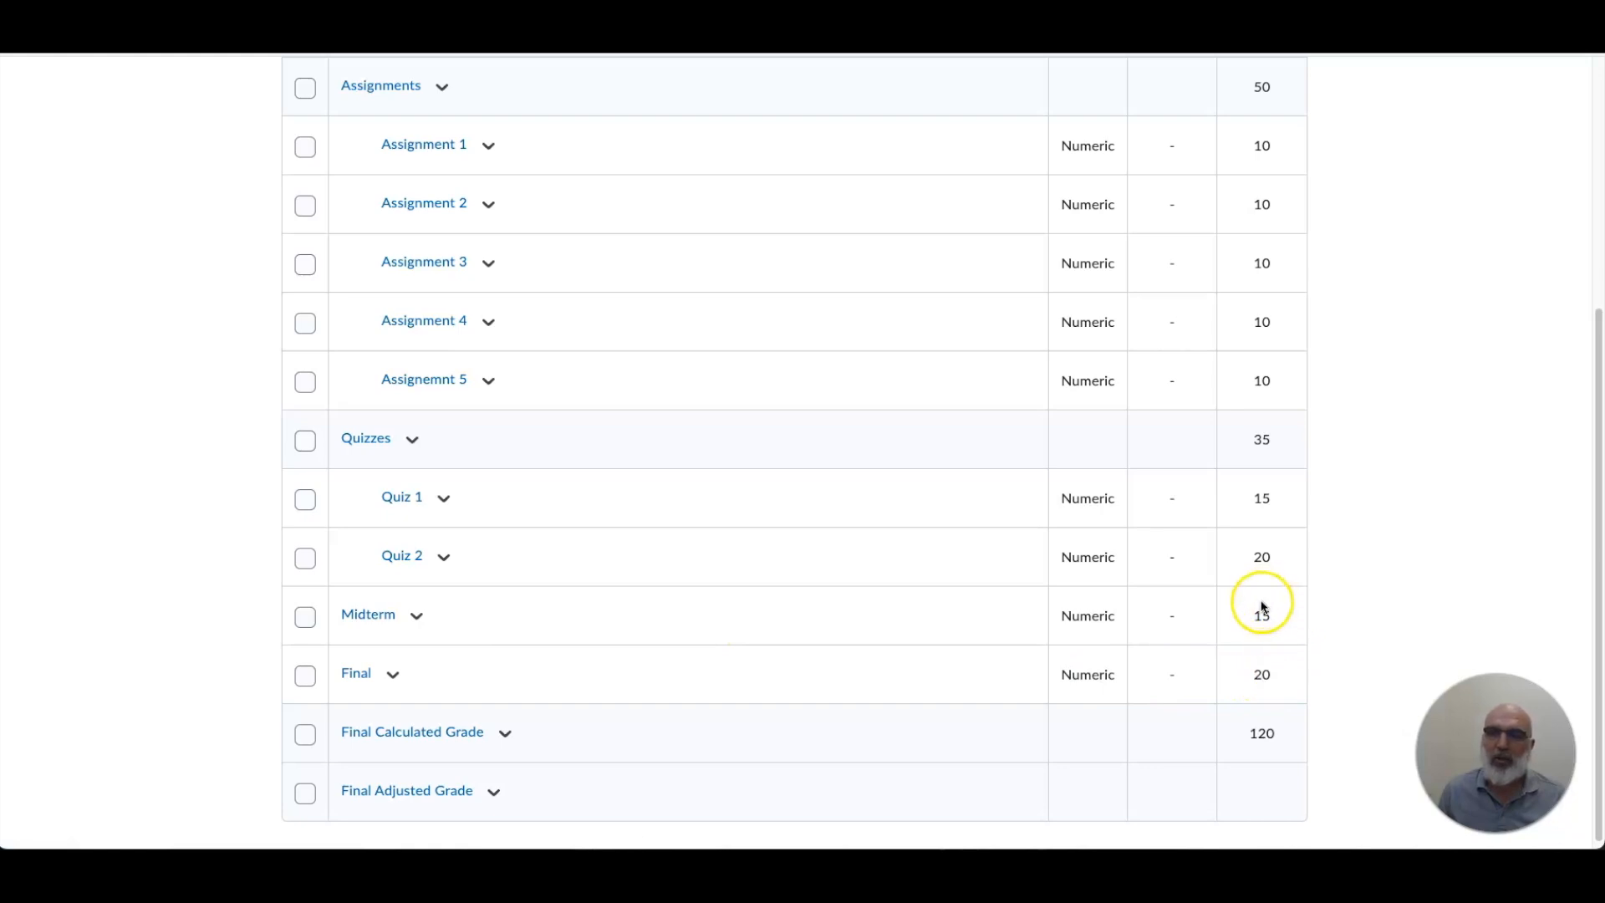
Step: Review the full list of grade items and categories together with their maximum points
scroll(1258, 527, up, 1)
scroll(1260, 502, up, 1)
scroll(1265, 468, up, 1)
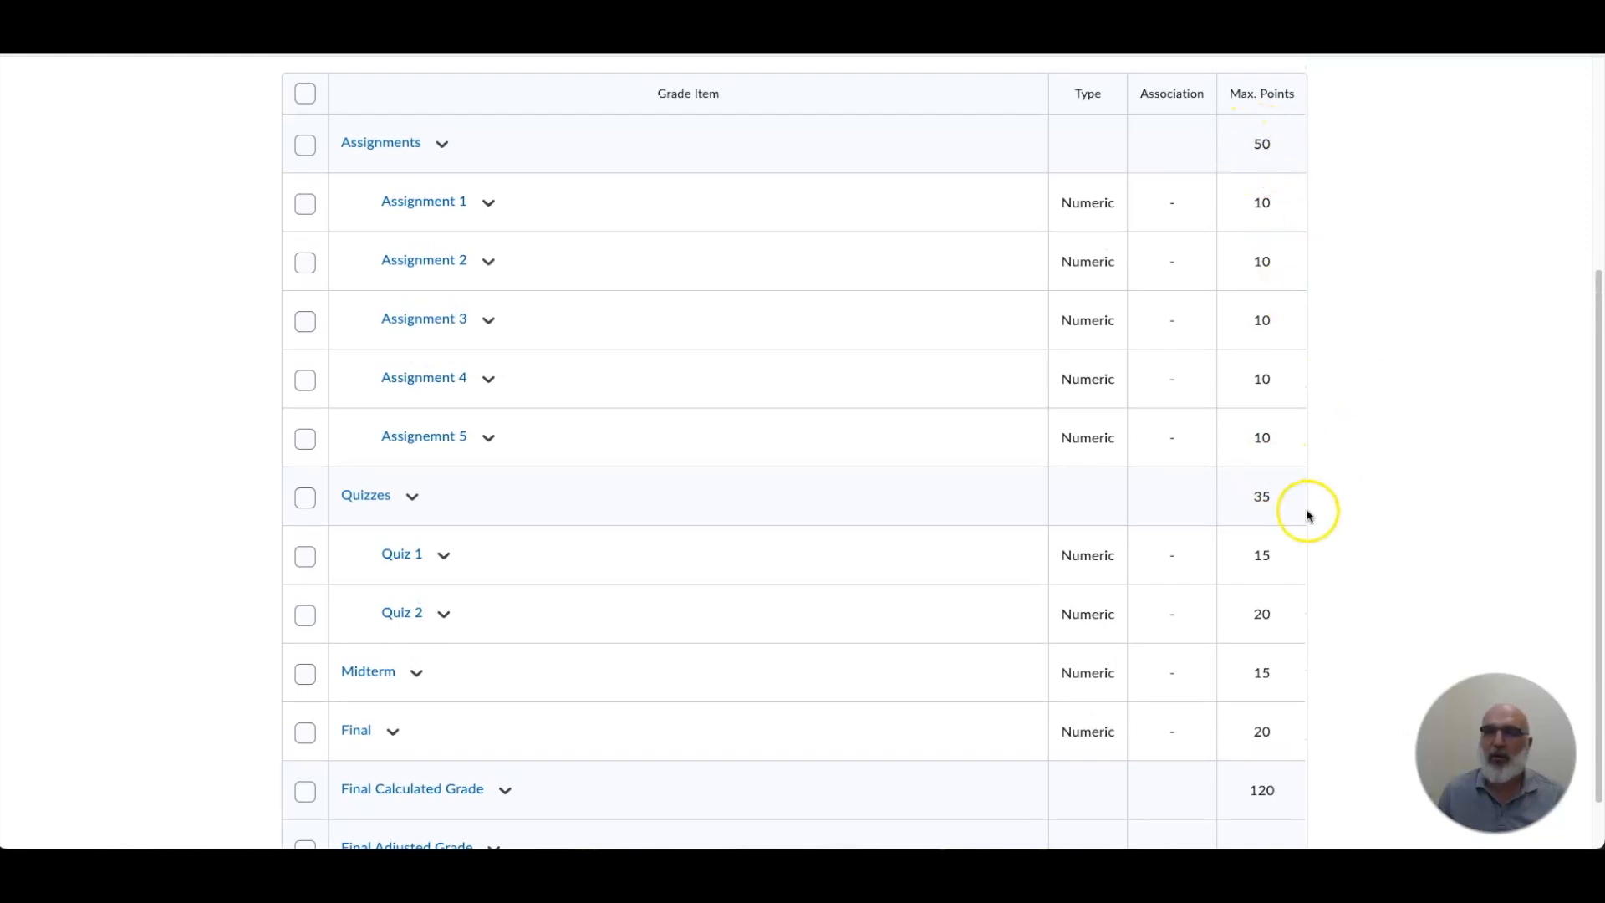
scroll(1335, 571, down, 1)
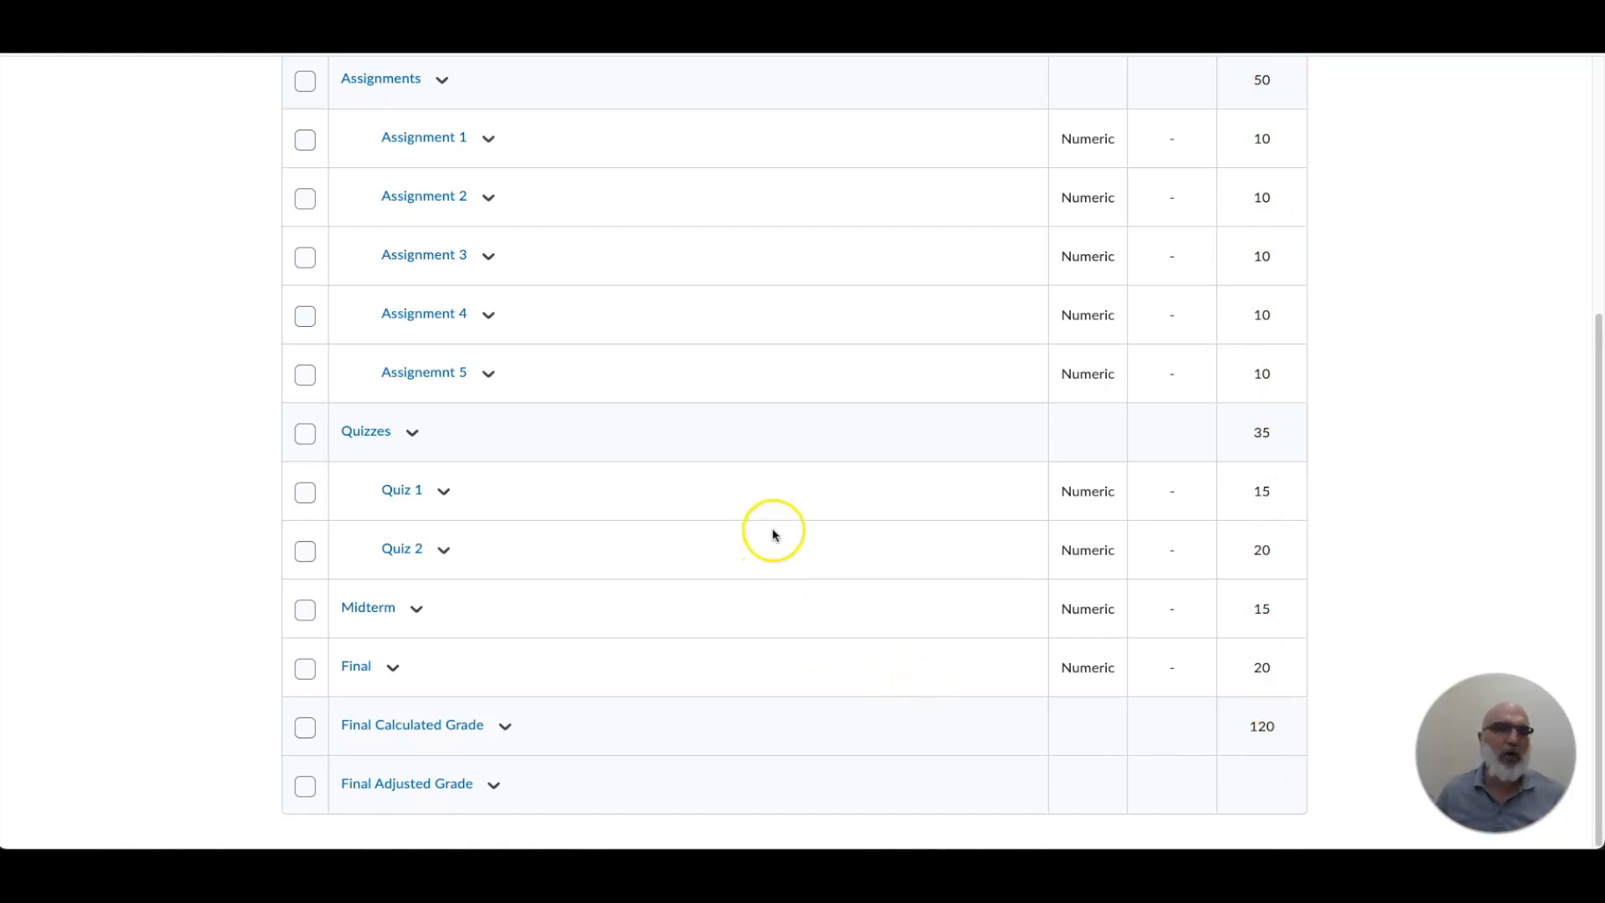
scroll(773, 534, up, 3)
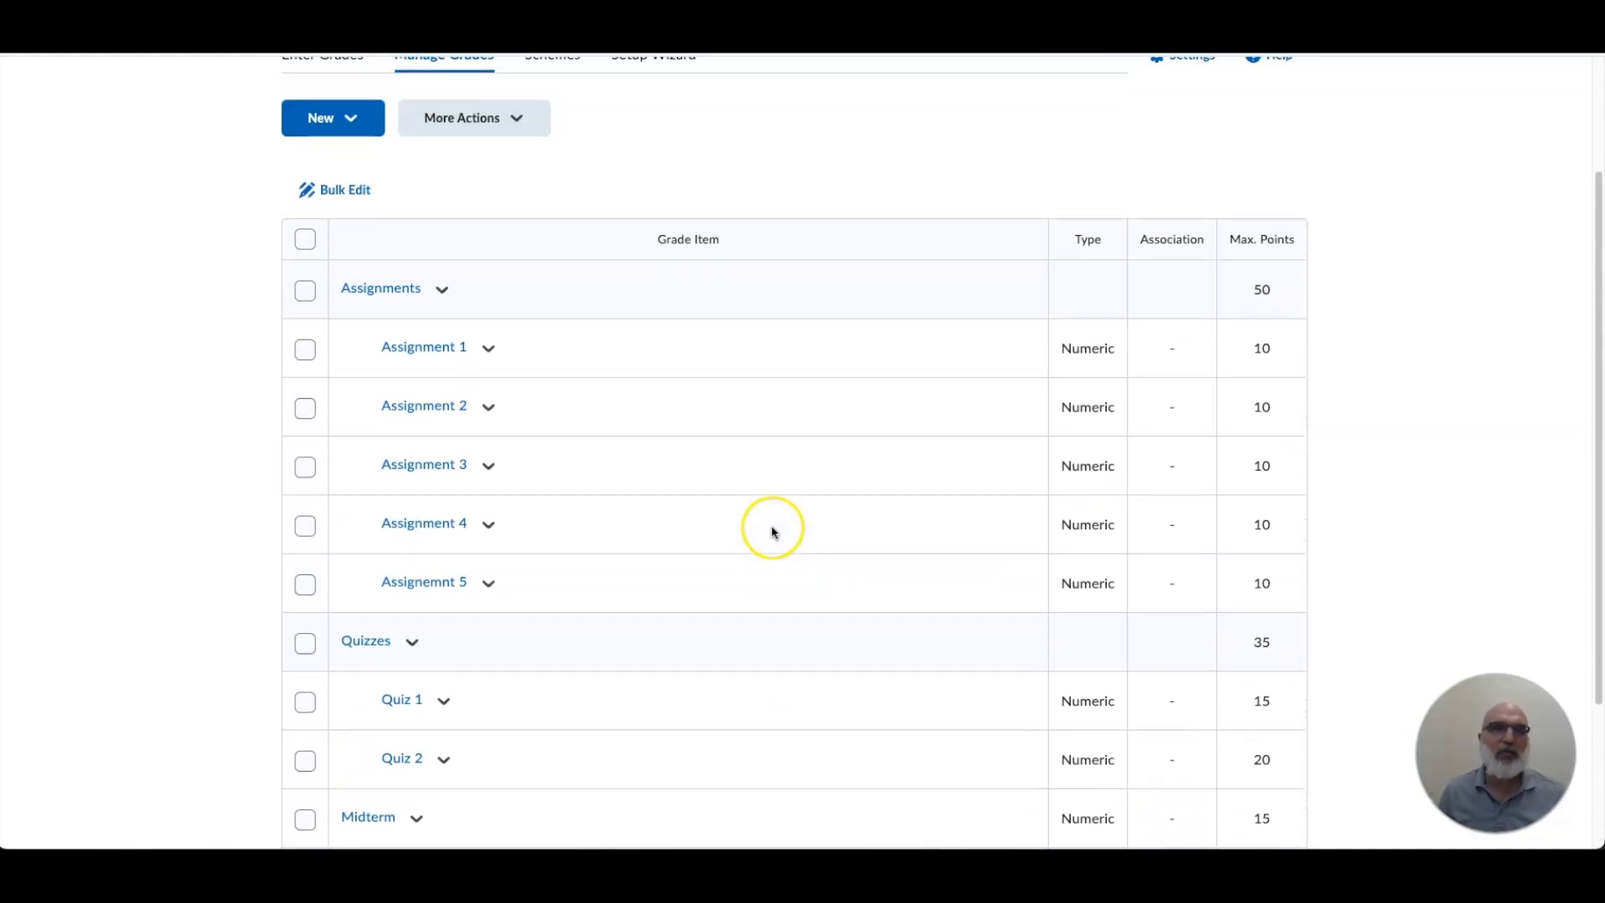
scroll(774, 533, up, 1)
scroll(773, 532, down, 1)
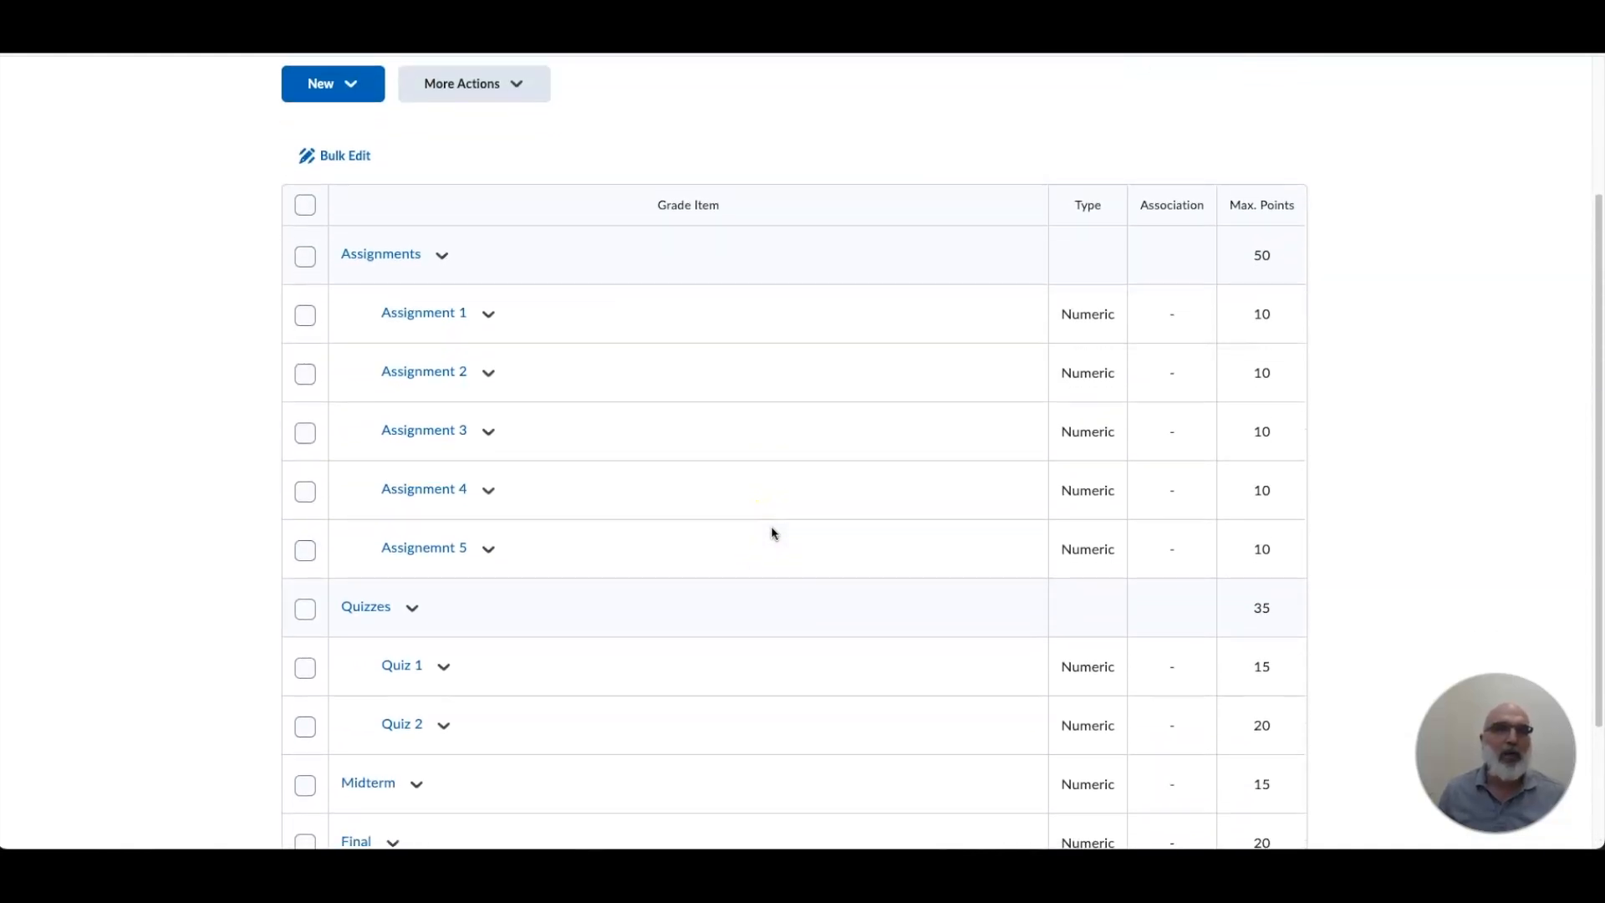
scroll(773, 533, down, 2)
scroll(772, 534, up, 2)
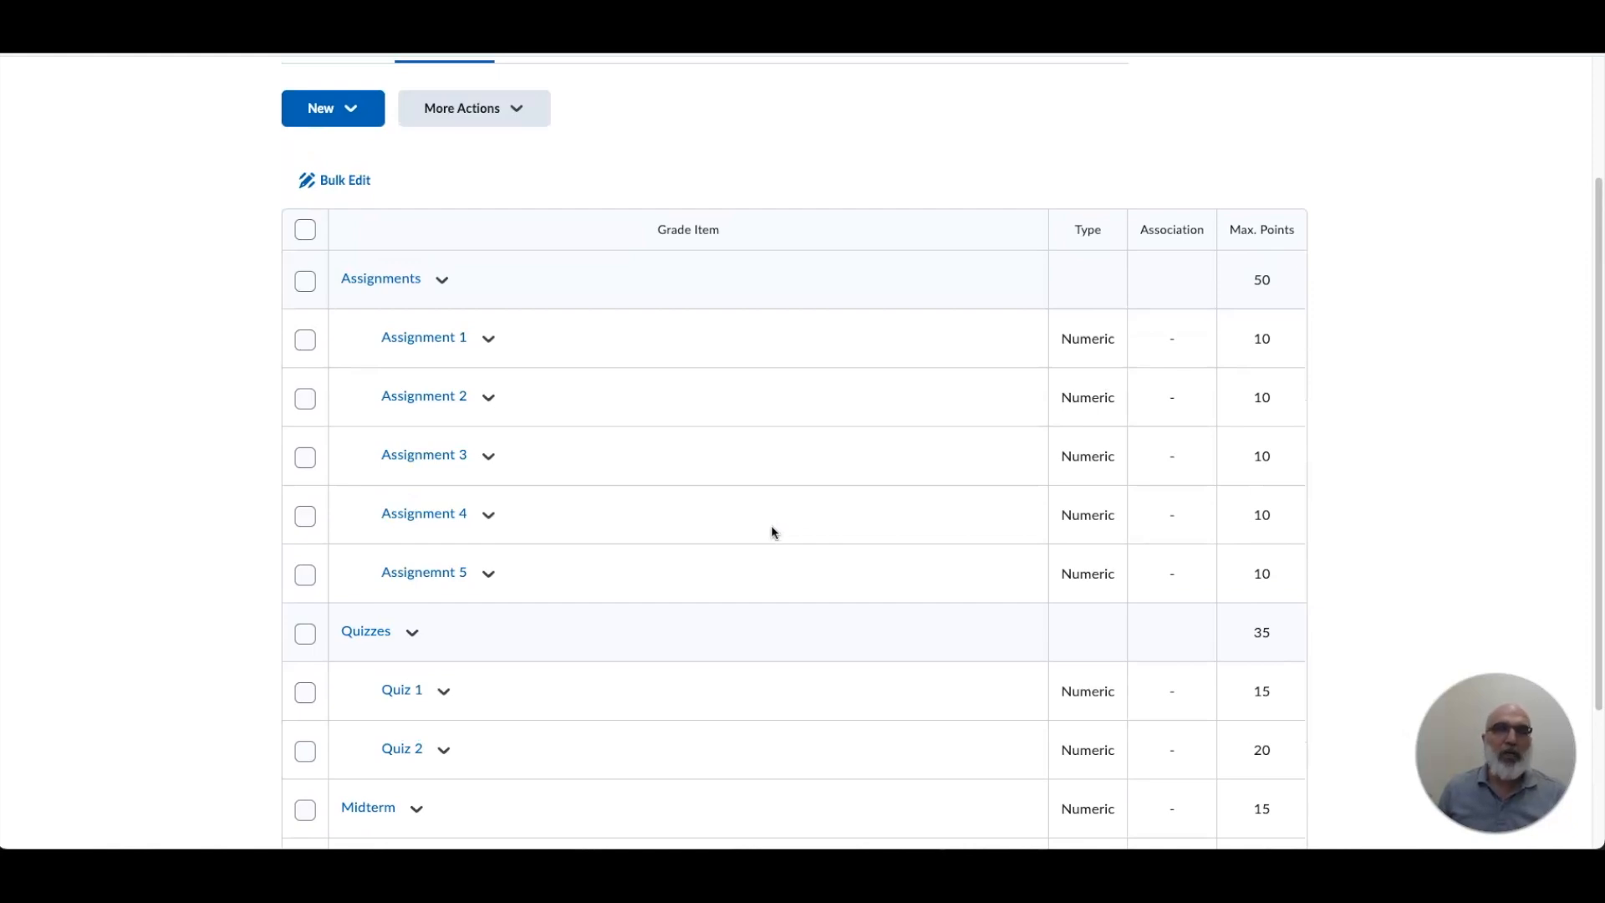
scroll(719, 394, down, 1)
scroll(630, 465, down, 1)
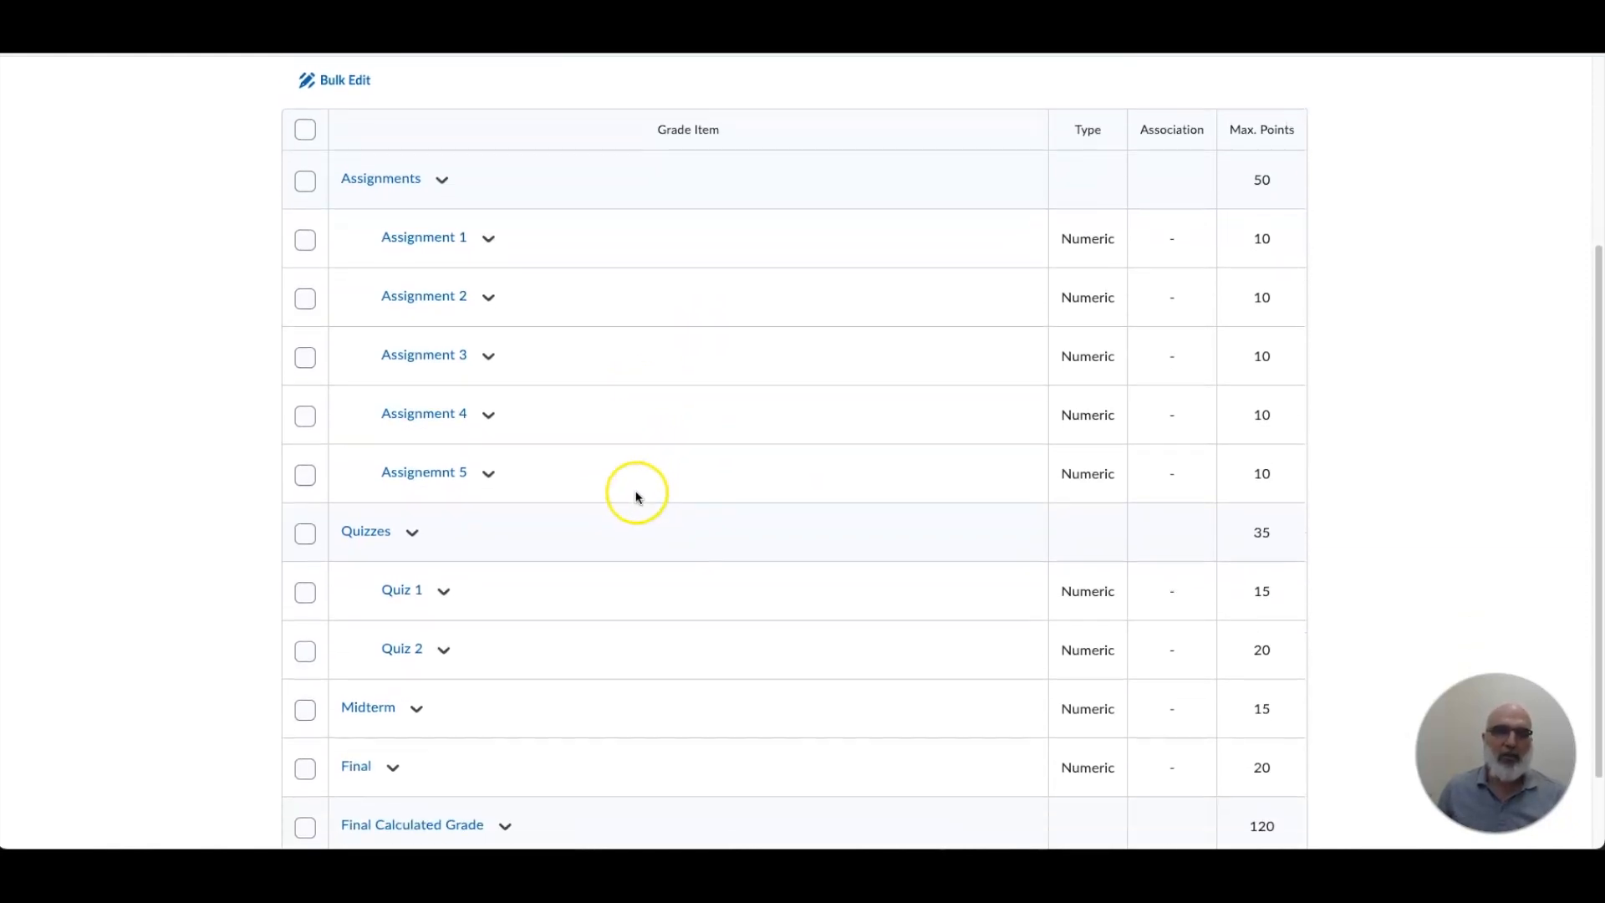
scroll(644, 493, up, 2)
scroll(595, 465, down, 1)
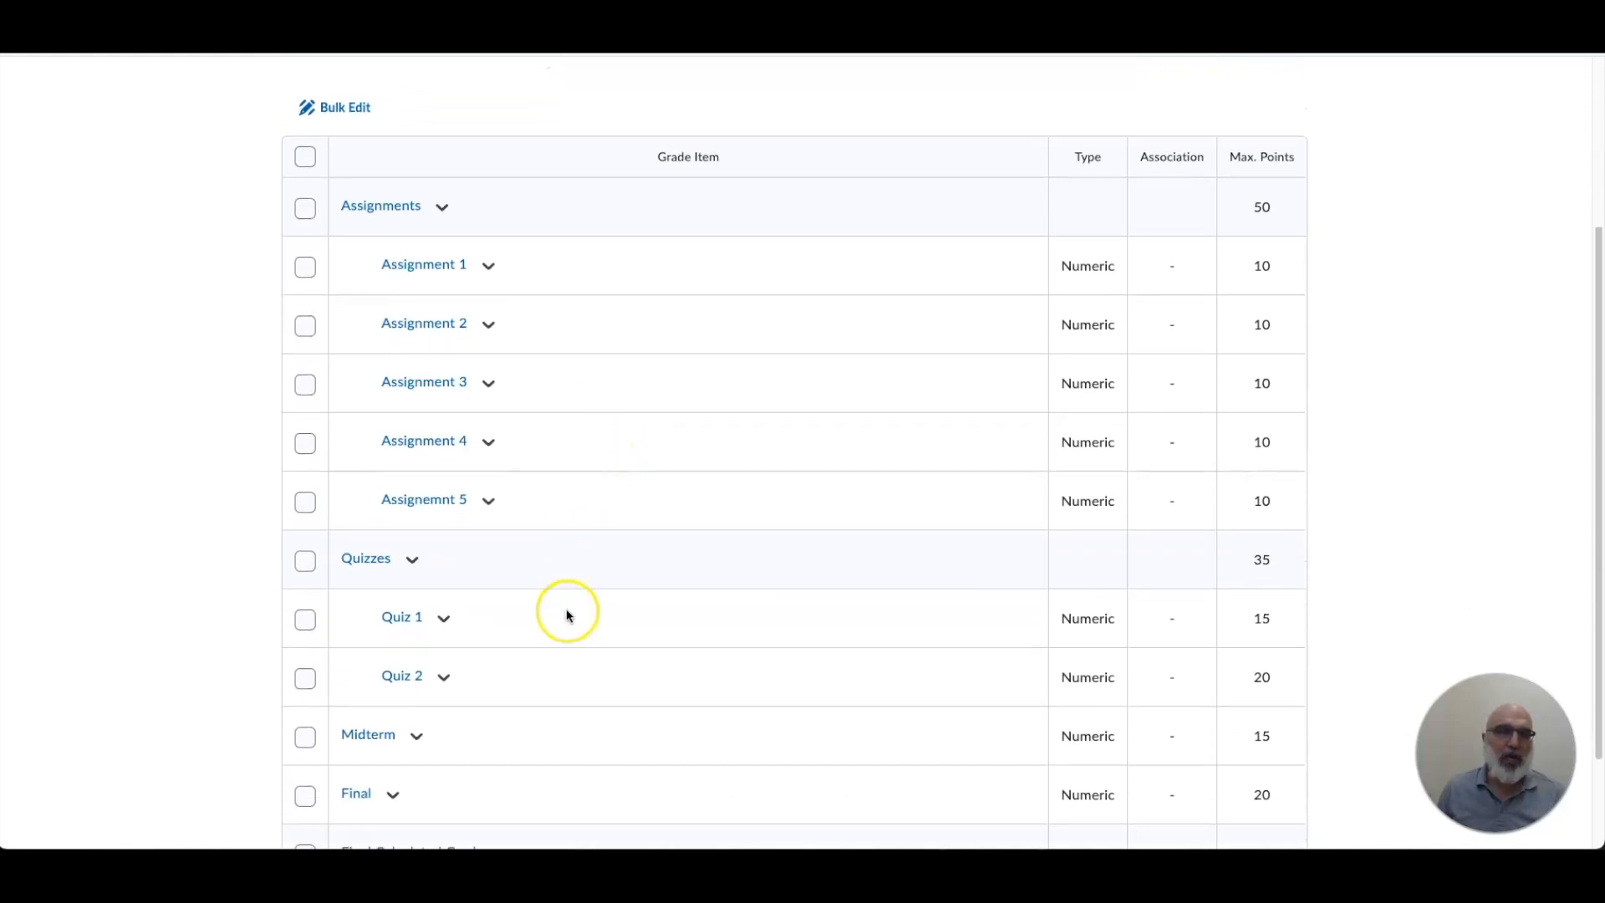
scroll(565, 611, up, 3)
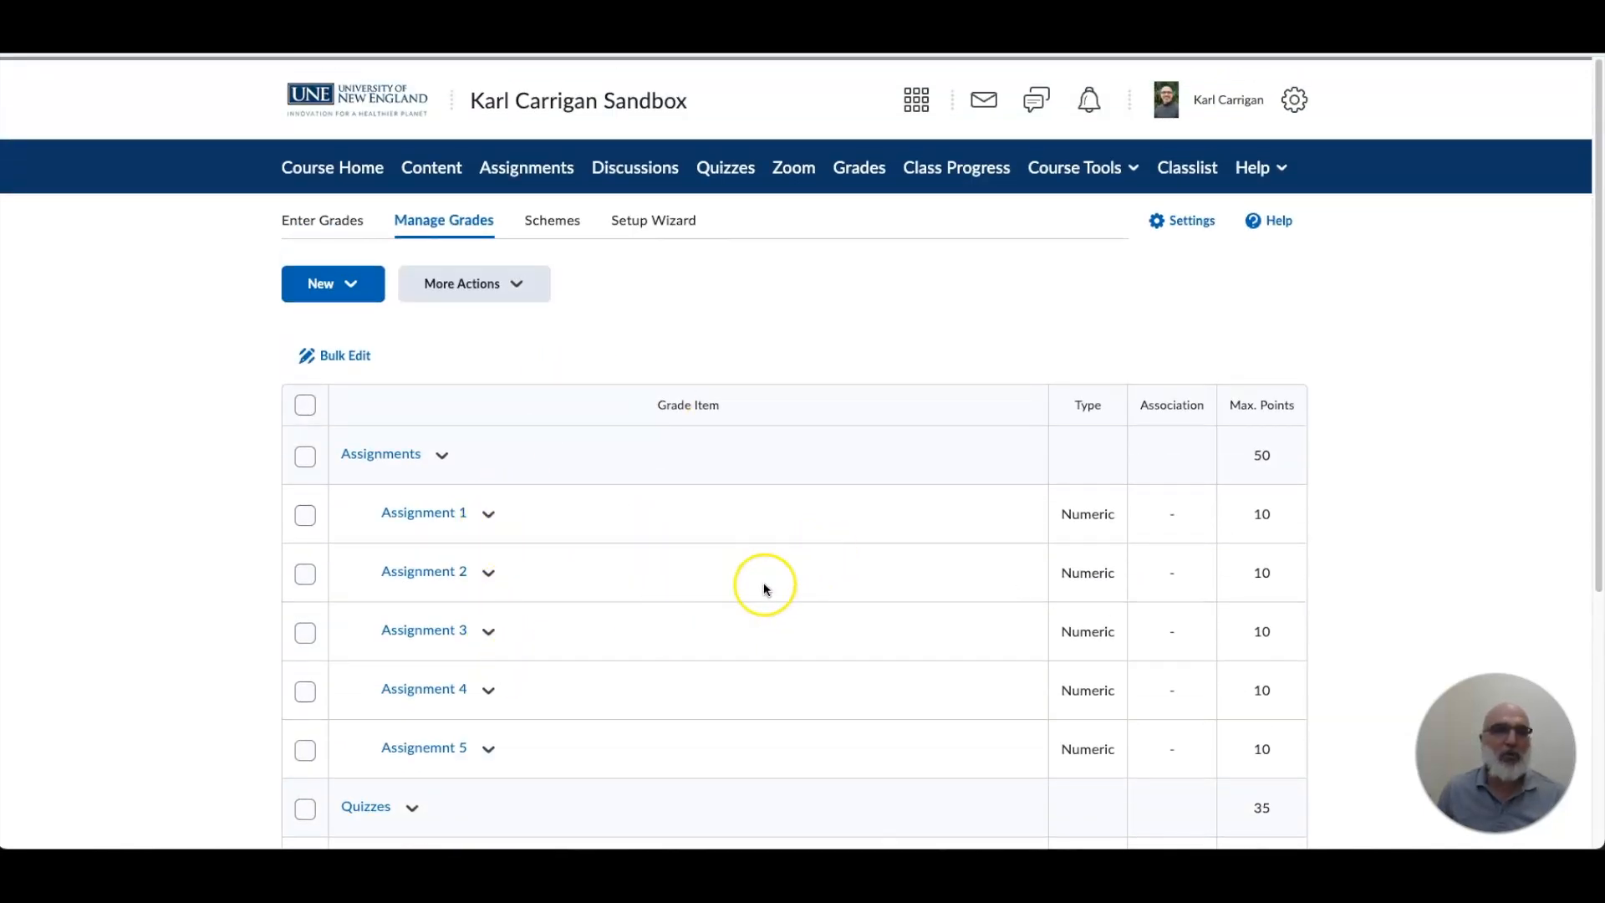
Step: Open all grade items and categories for bulk editing and set the short name of Assignment 2 to A2
click(306, 406)
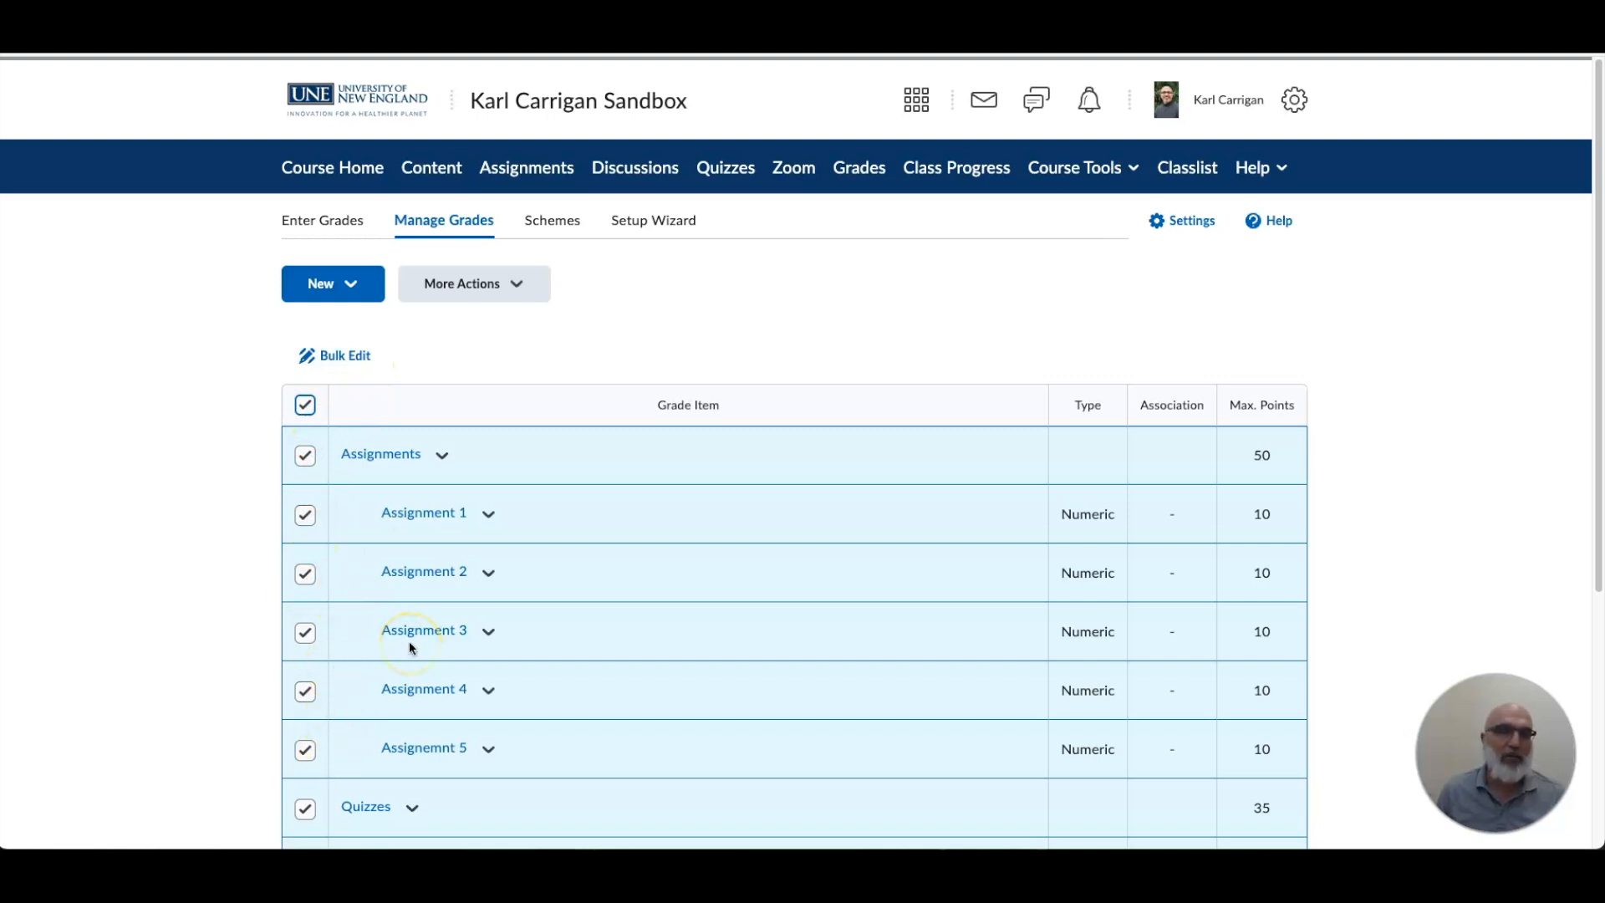
click(368, 361)
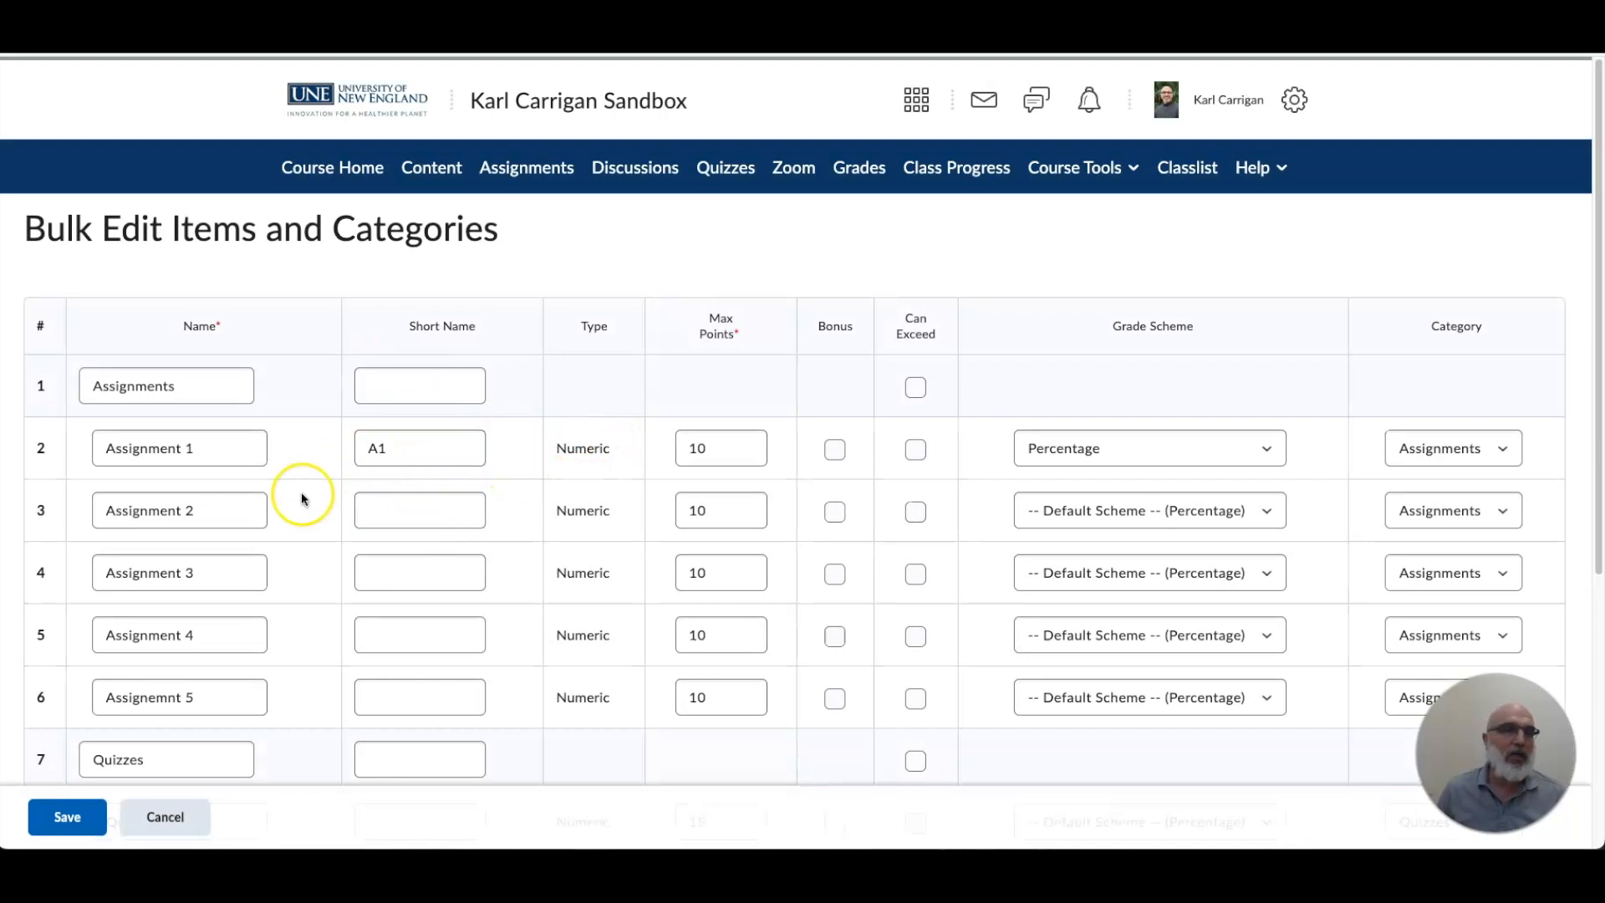
click(394, 506)
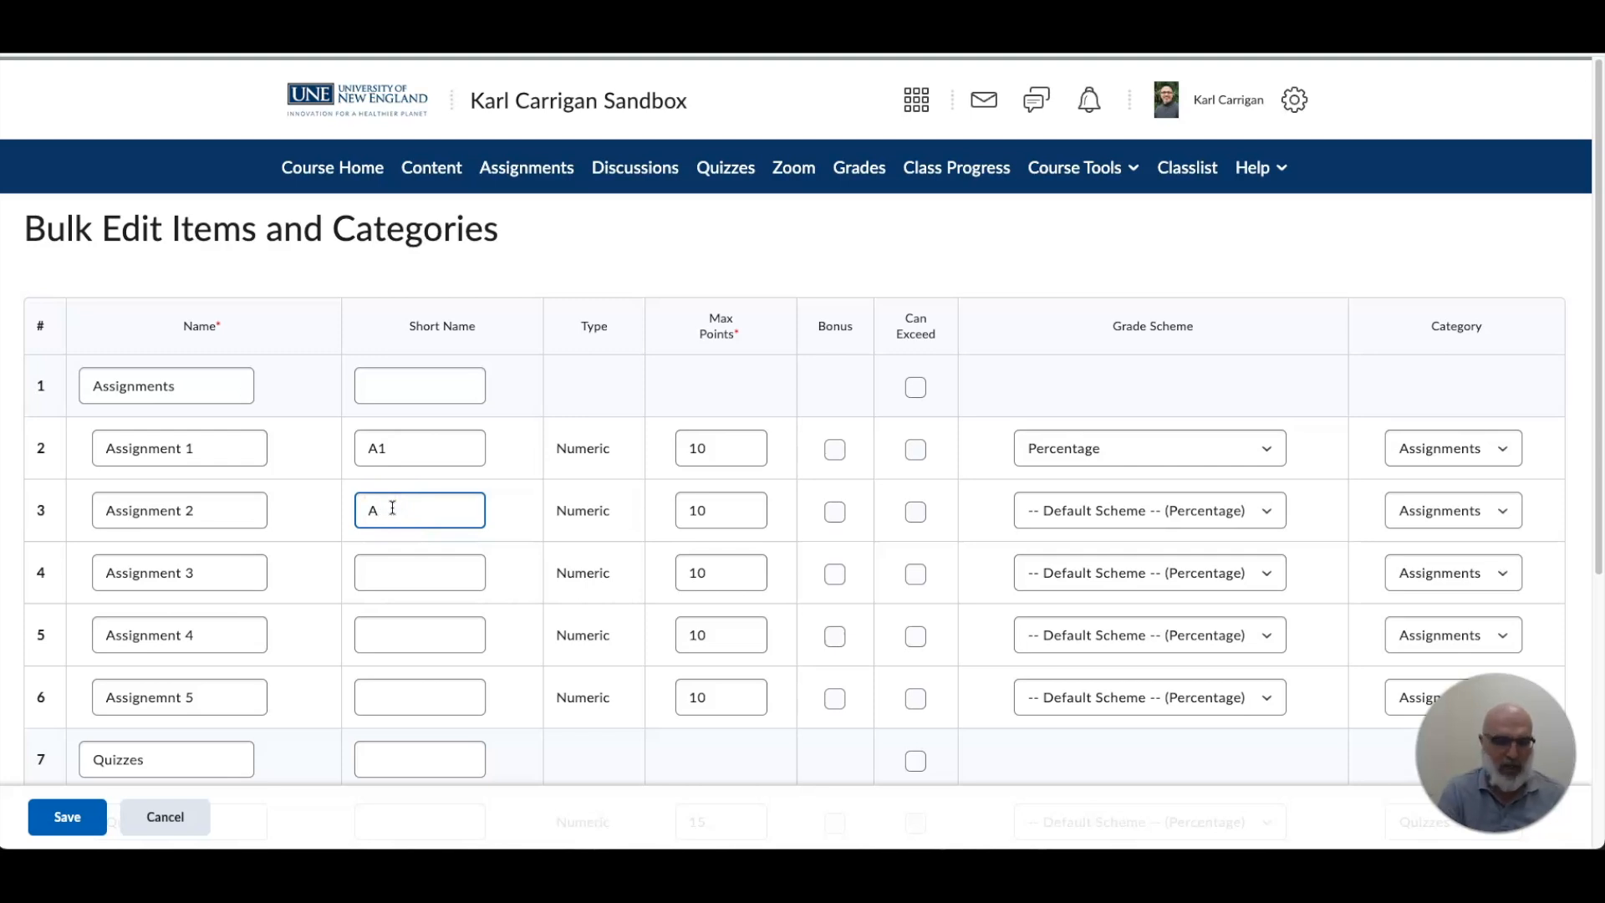
click(408, 508)
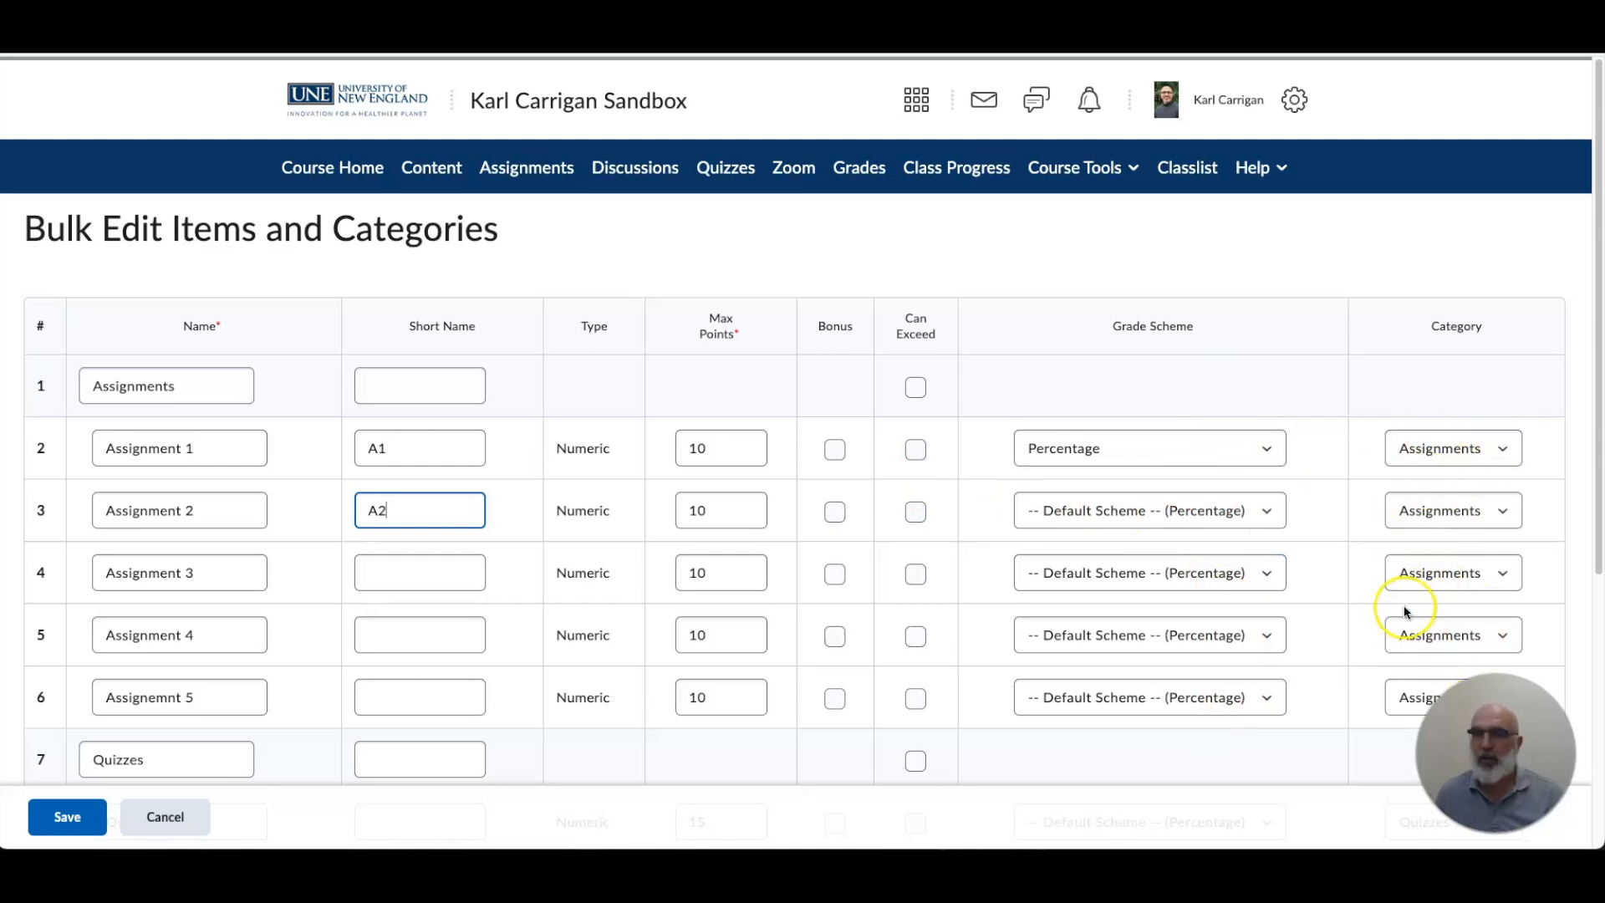
Step: Examine the remaining bulk edit rows, including the category choices for Midterm and the short name fields
scroll(1407, 600, down, 4)
scroll(1406, 600, down, 1)
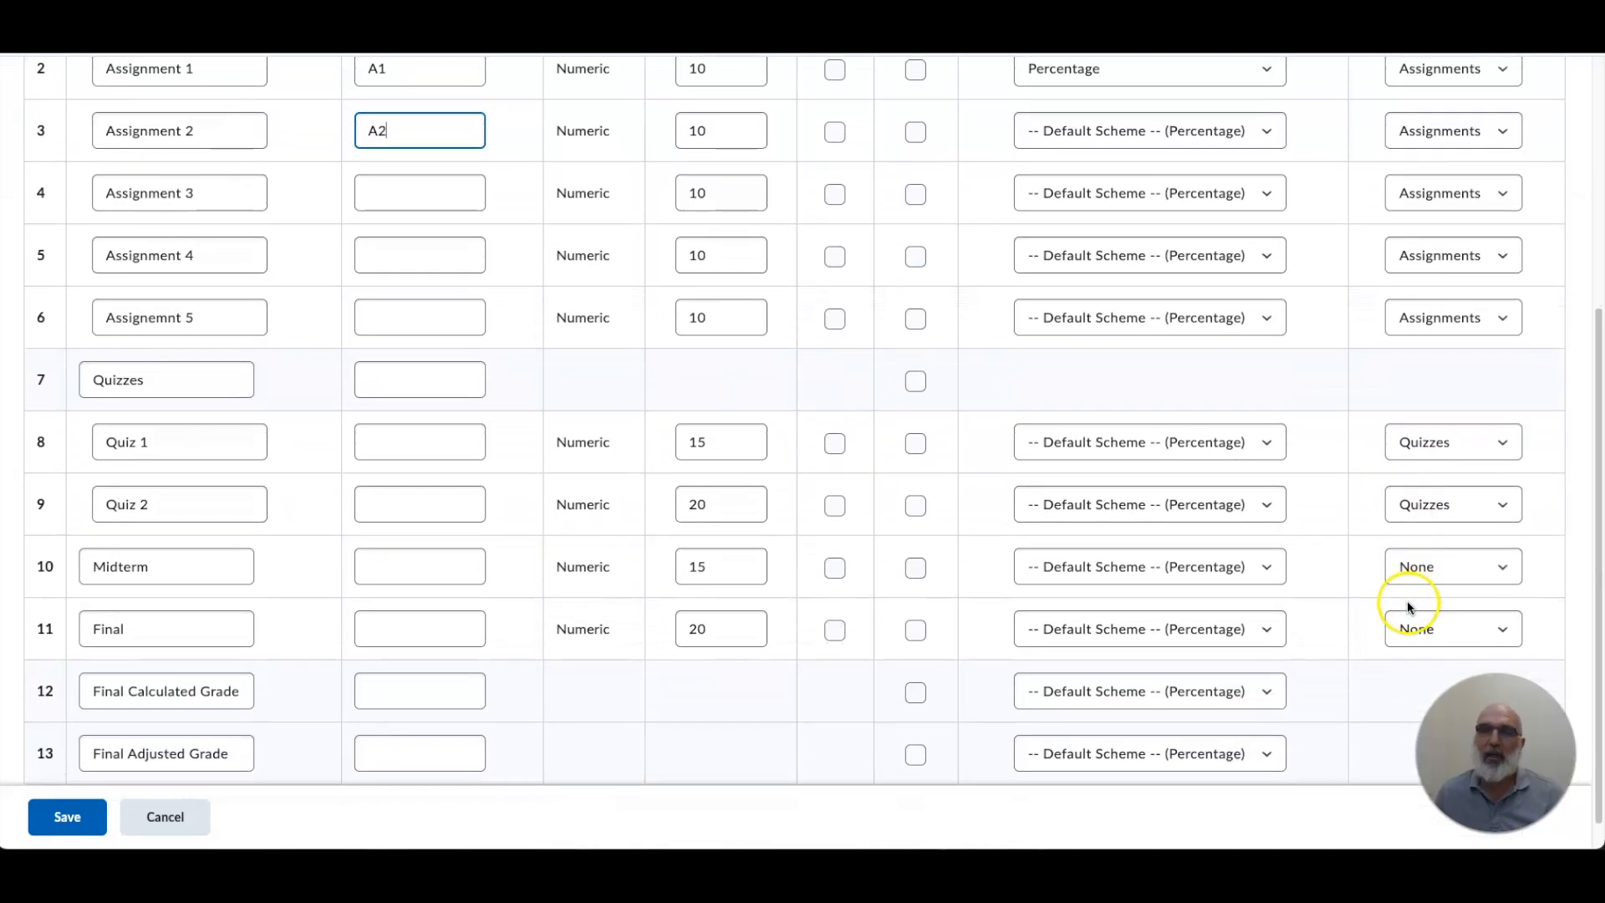
click(1480, 569)
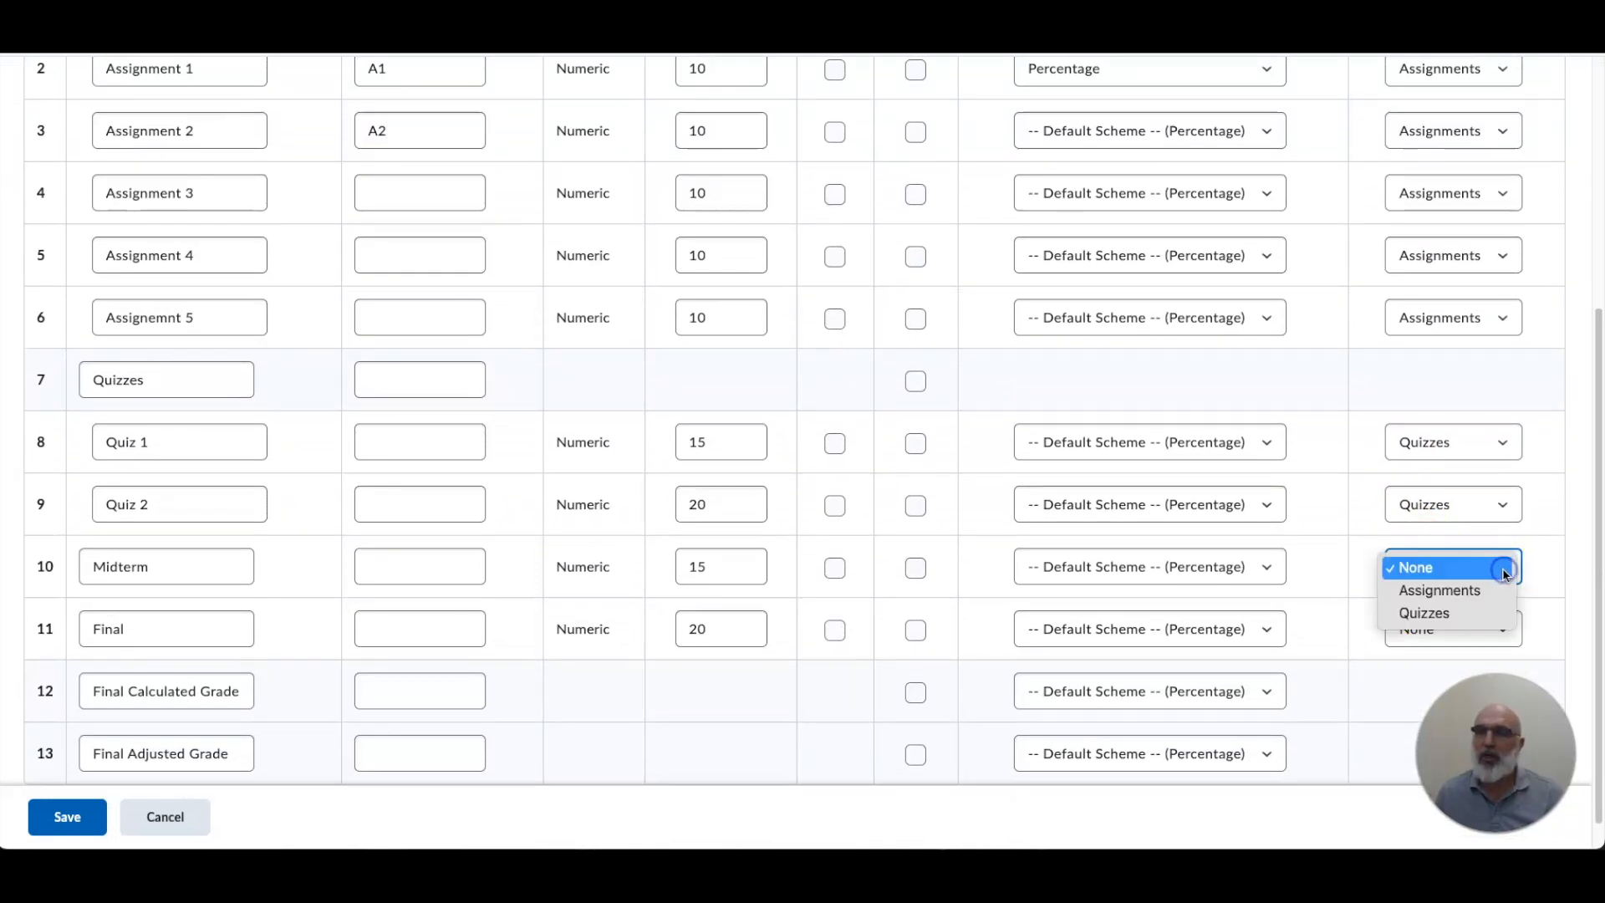
click(1497, 568)
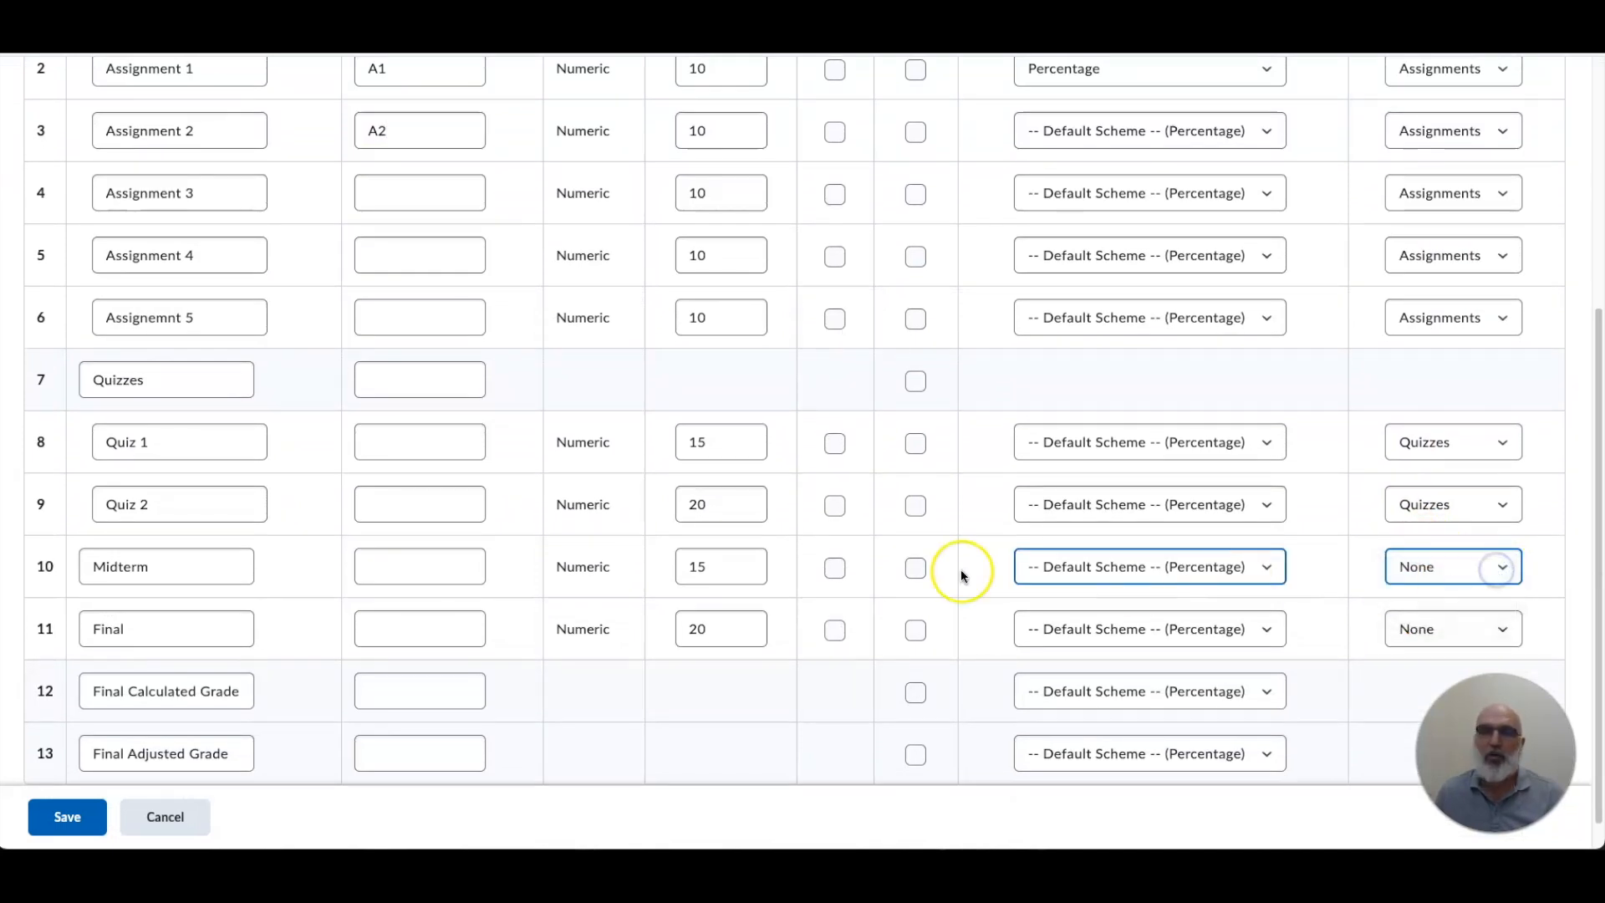
scroll(371, 594, up, 2)
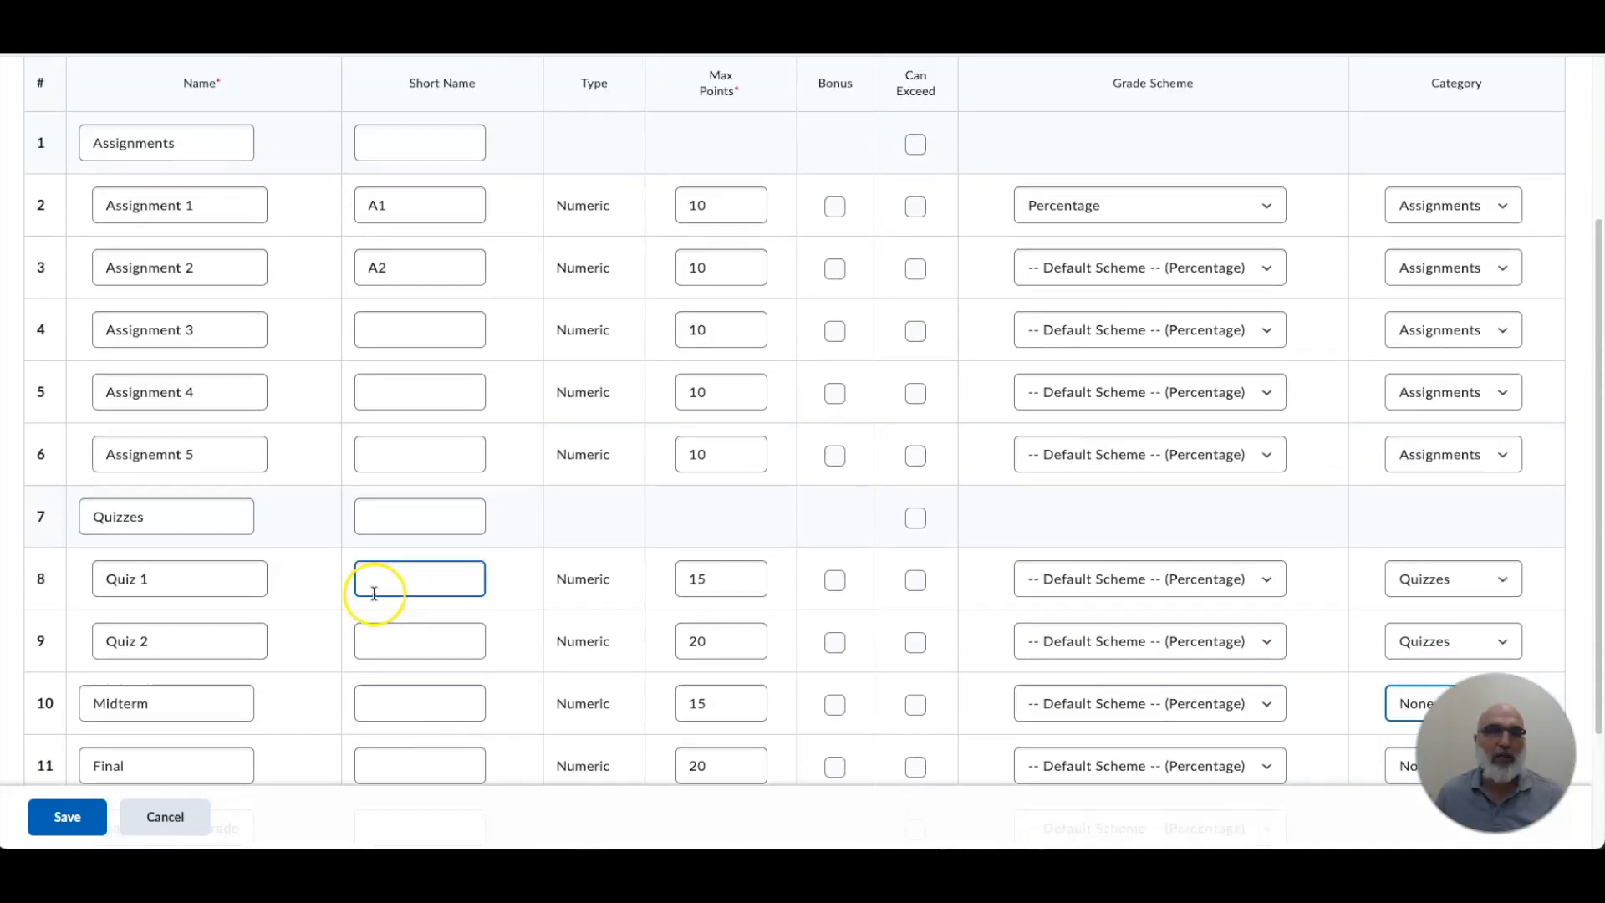
scroll(373, 594, down, 3)
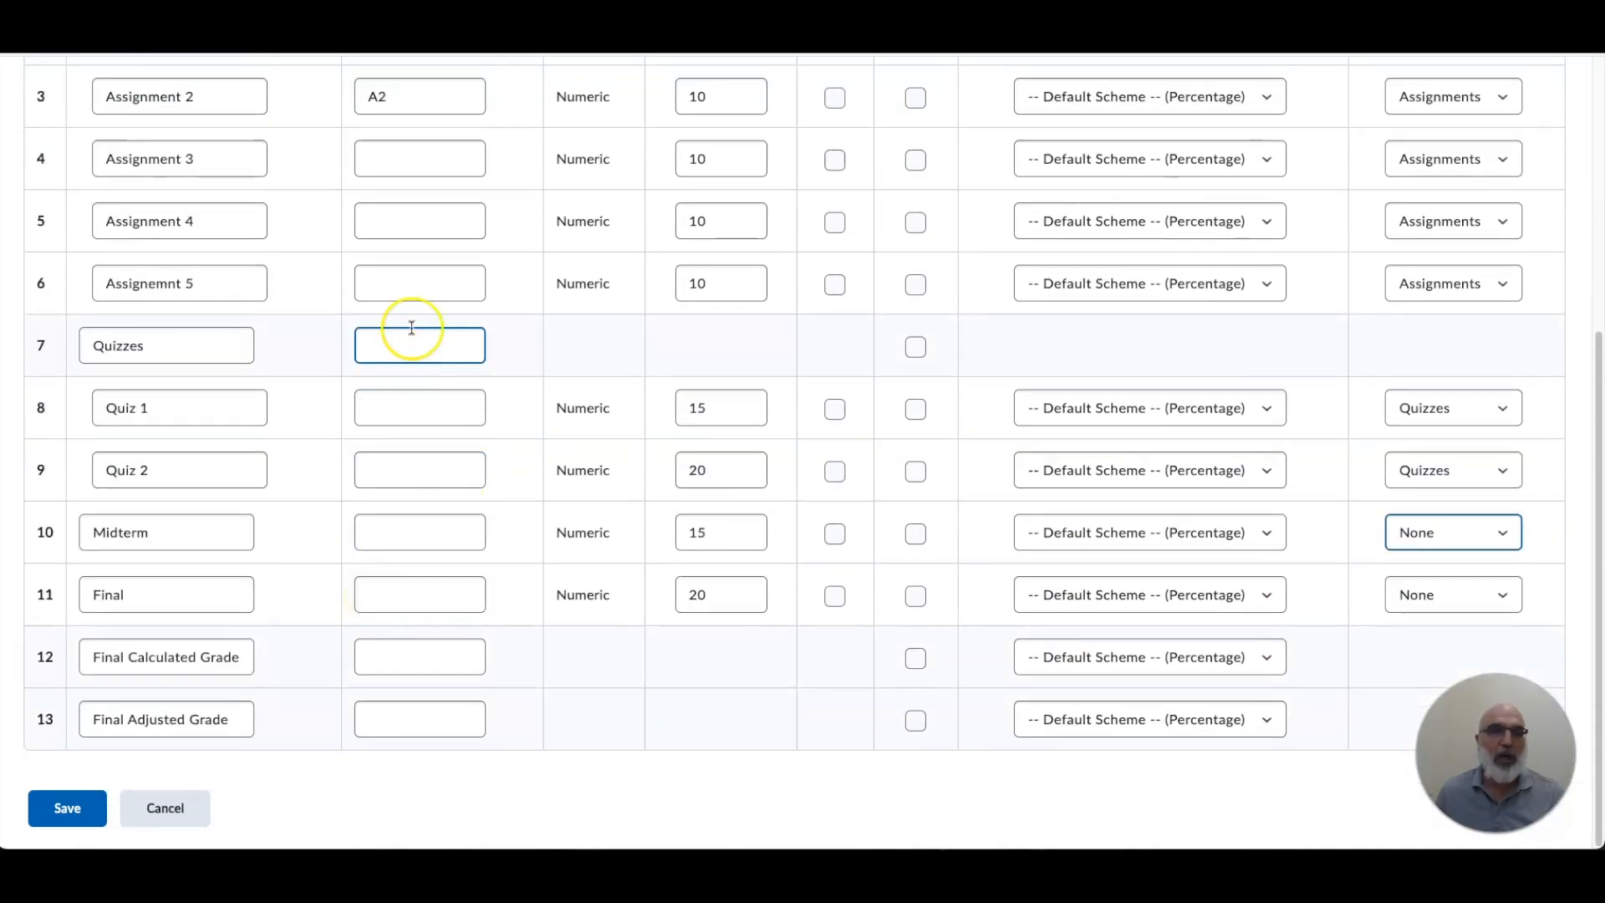
scroll(403, 368, up, 3)
scroll(416, 362, down, 3)
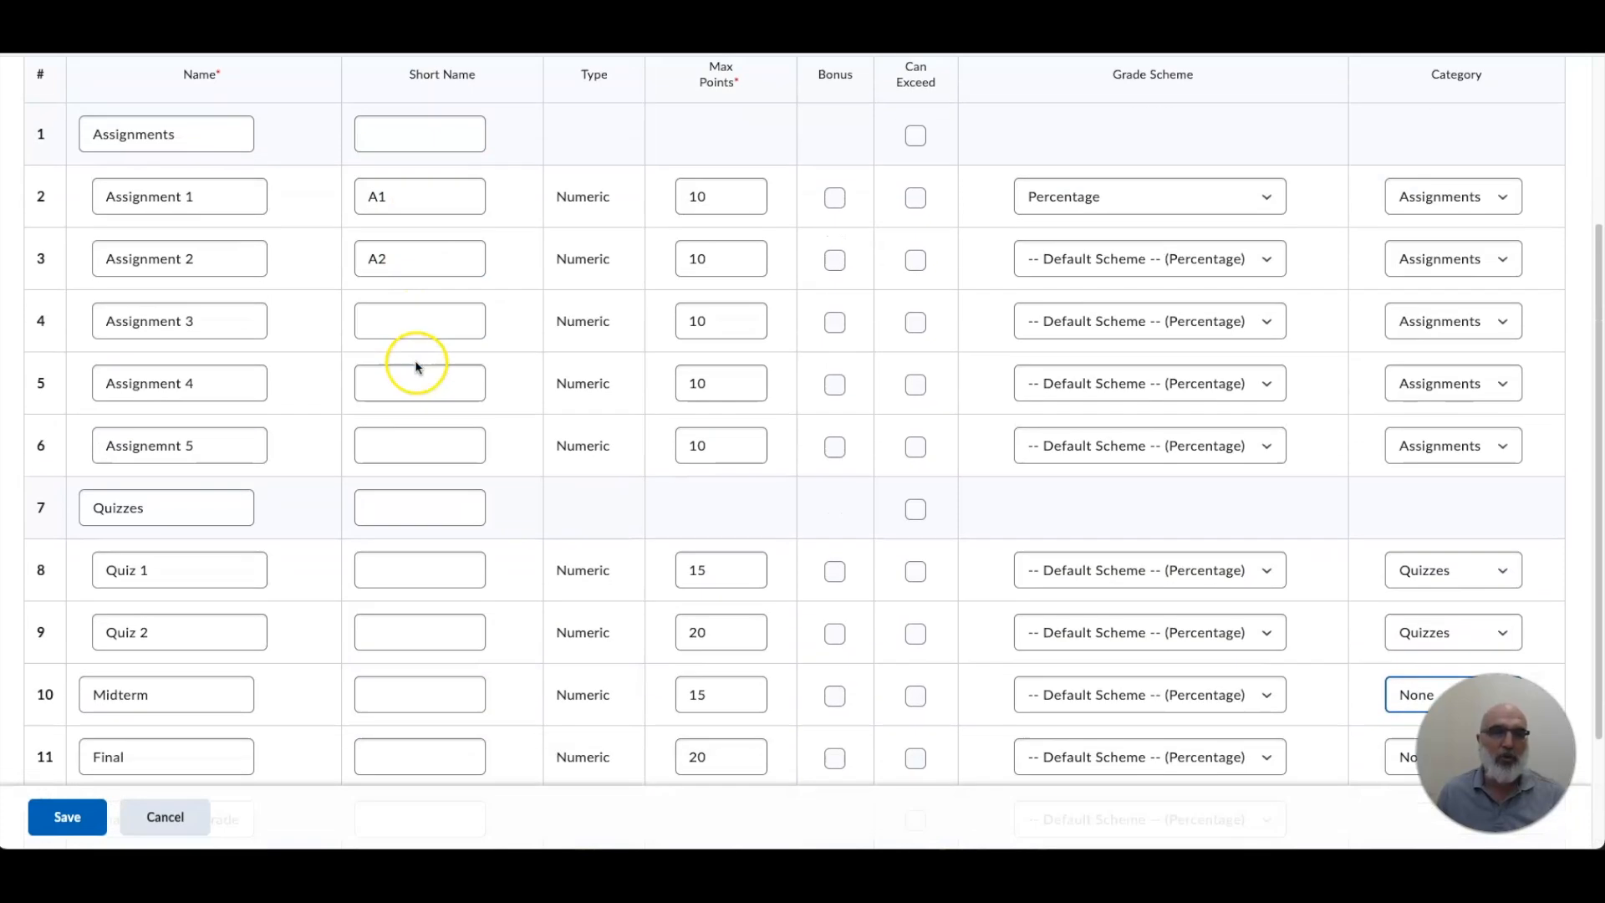
Step: Save the bulk edits and look over the grade item list
click(67, 808)
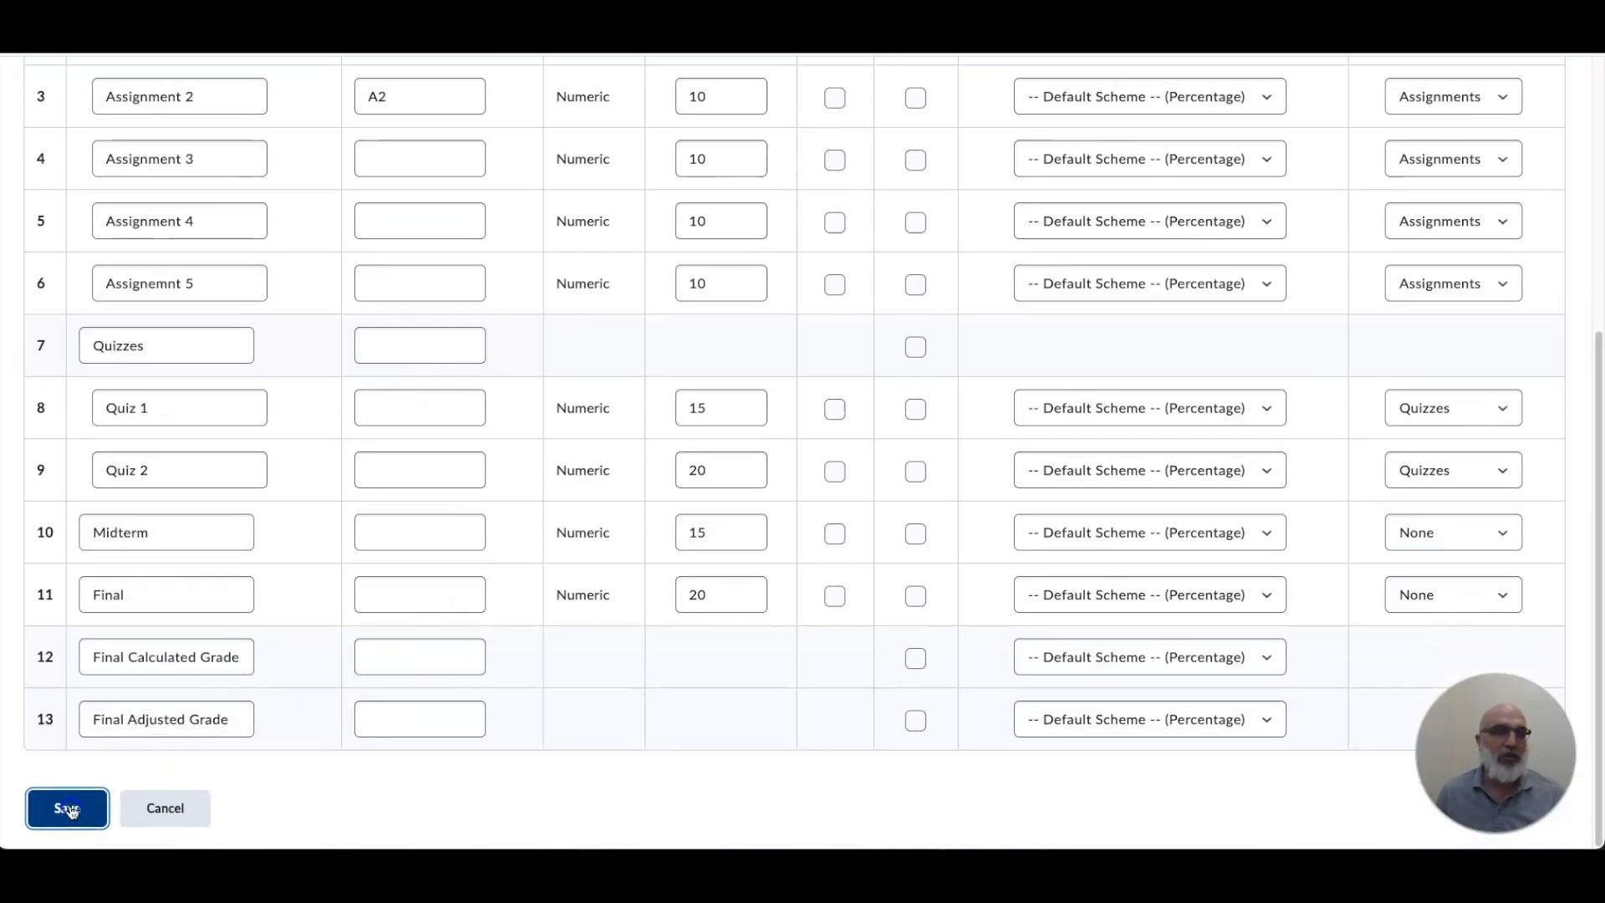
scroll(520, 563, down, 4)
scroll(520, 563, up, 4)
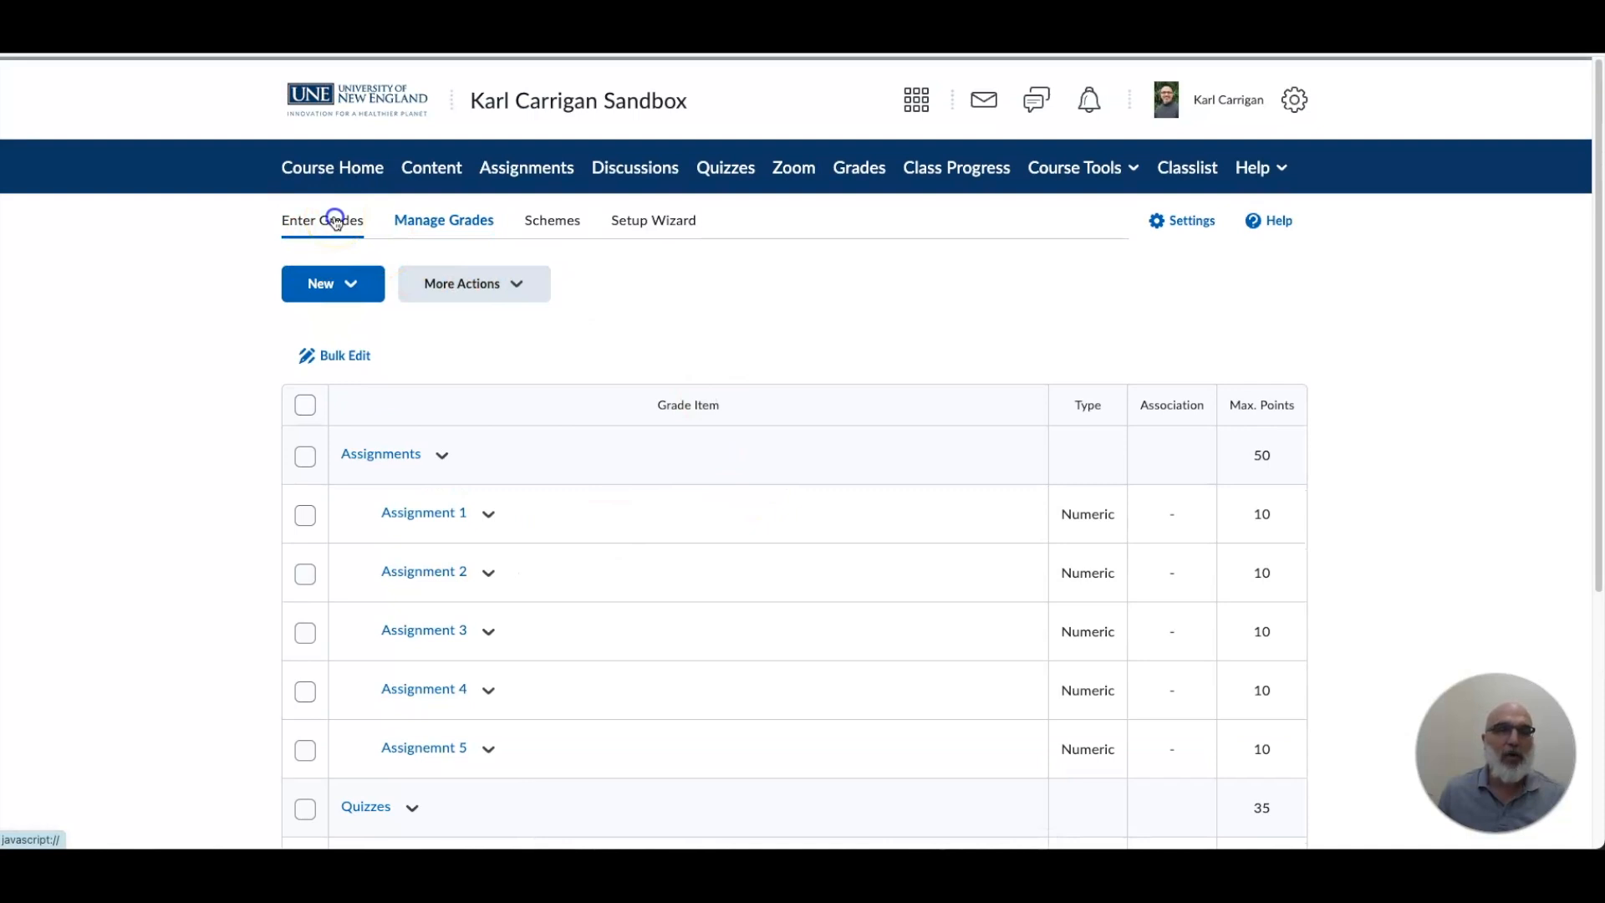
Step: Open the grade entry view and examine all columns from the assignments through the quizzes, midterm, final and final grades
click(336, 222)
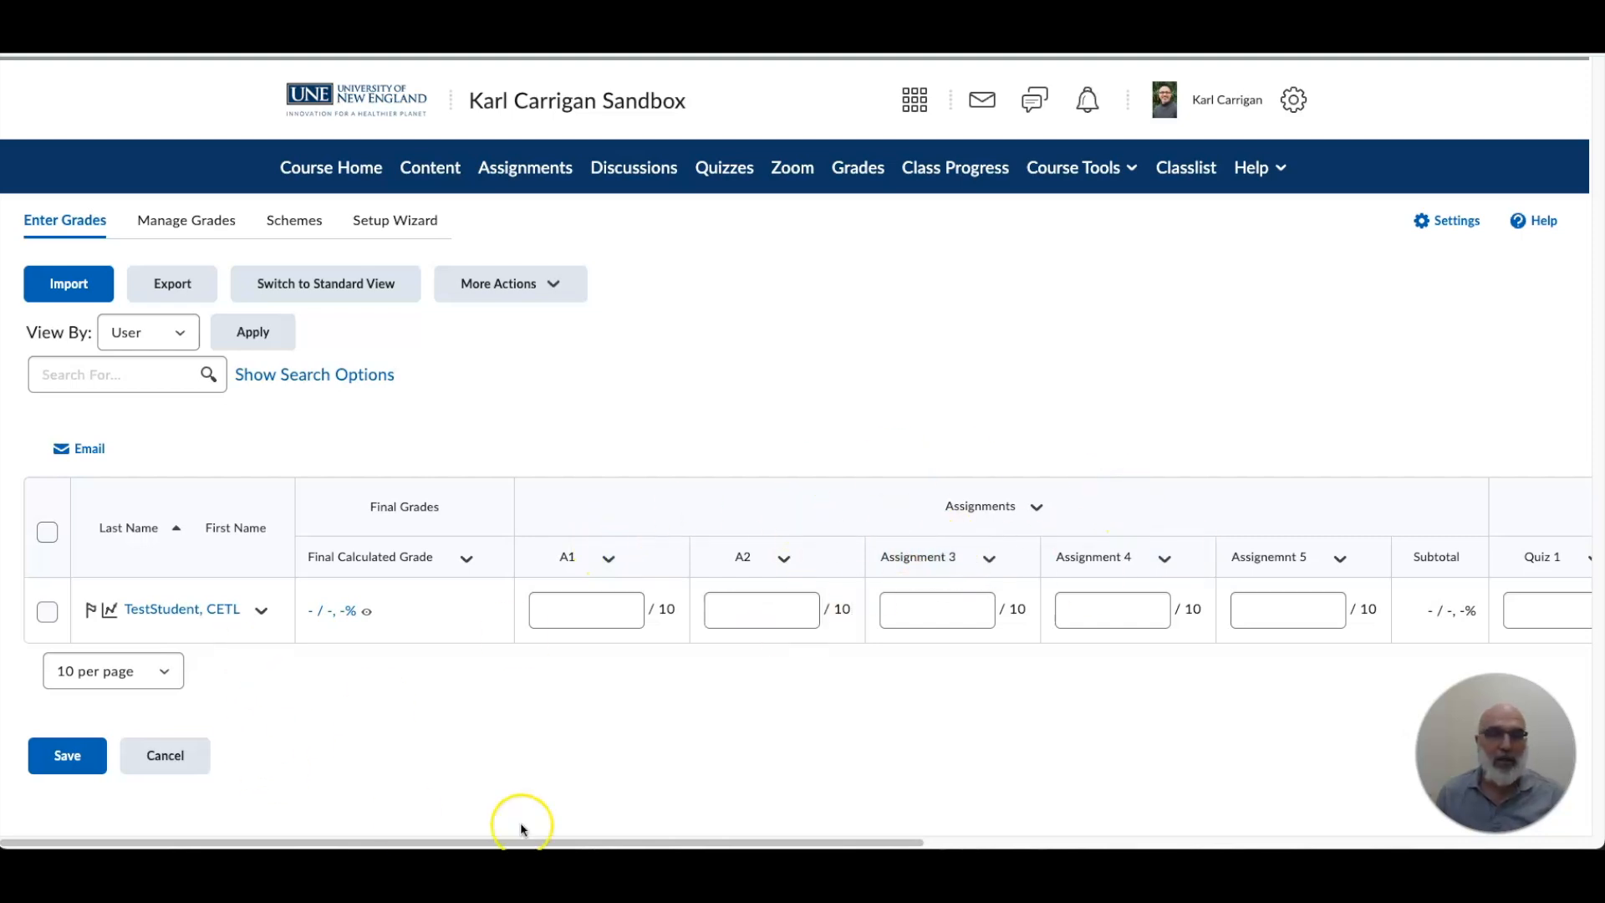
drag(520, 842, 990, 832)
drag(774, 844, 974, 840)
click(993, 613)
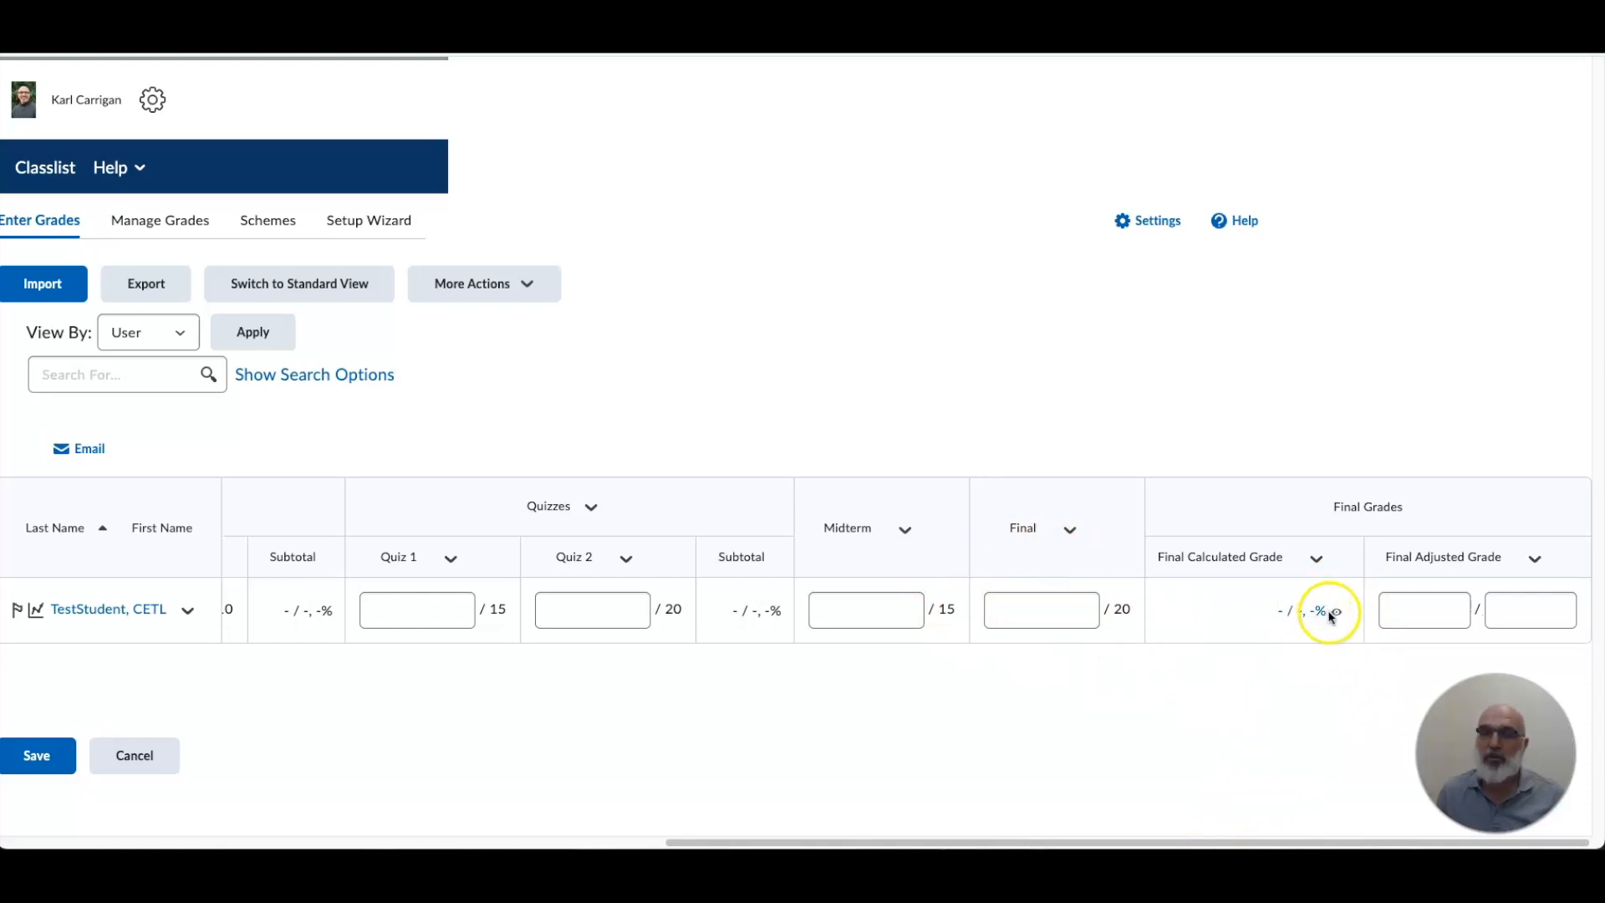
drag(1122, 841, 1201, 813)
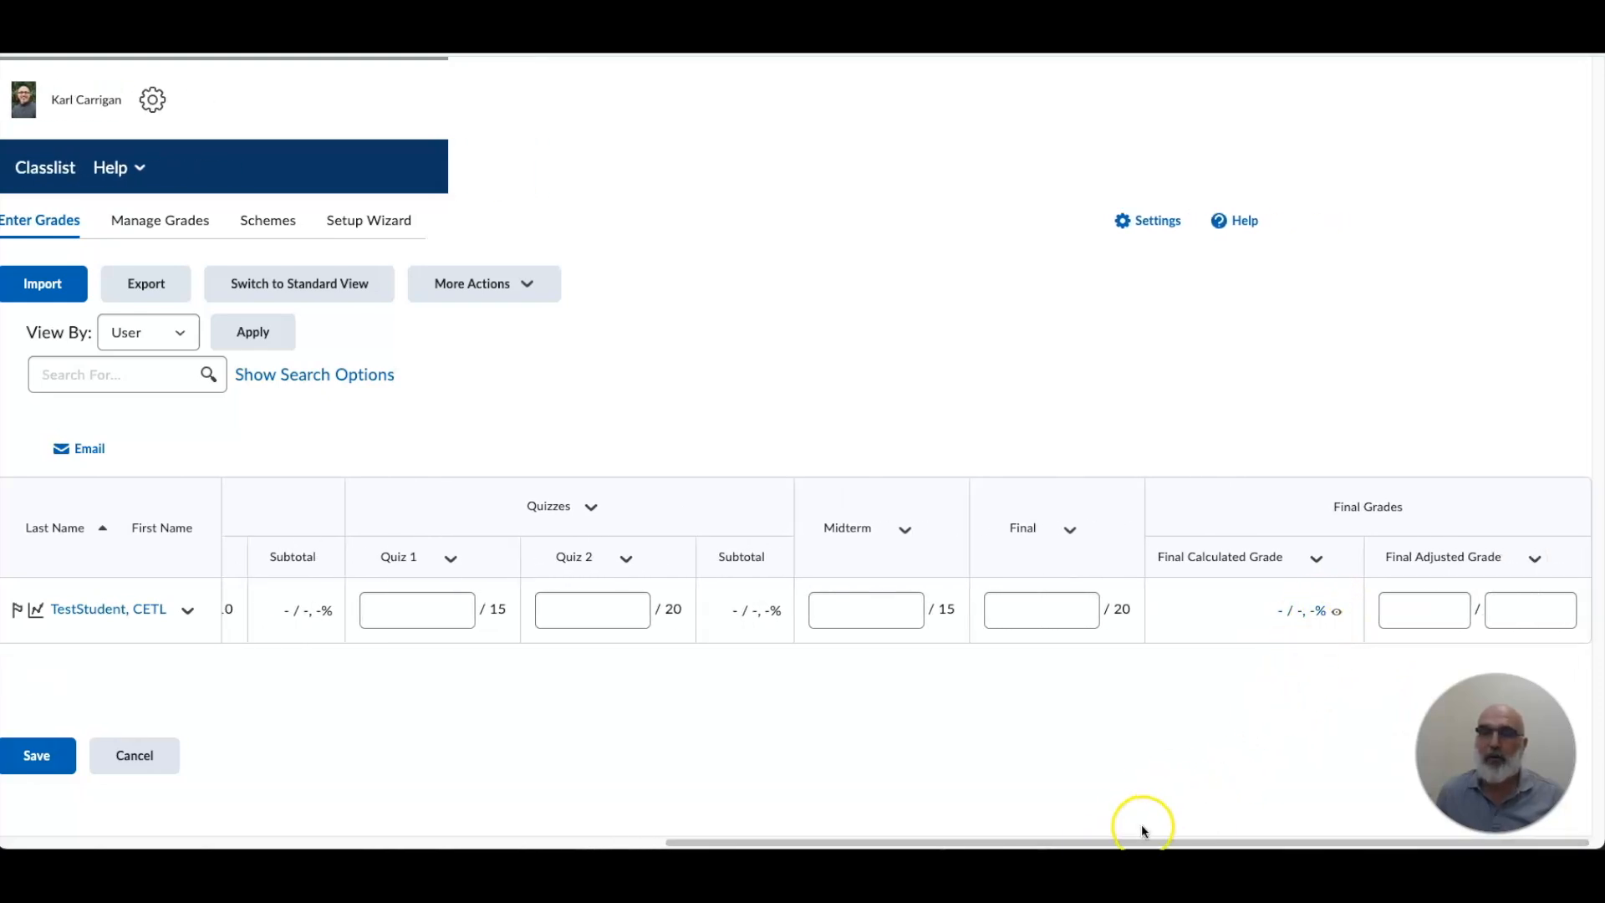
drag(1142, 844, 296, 808)
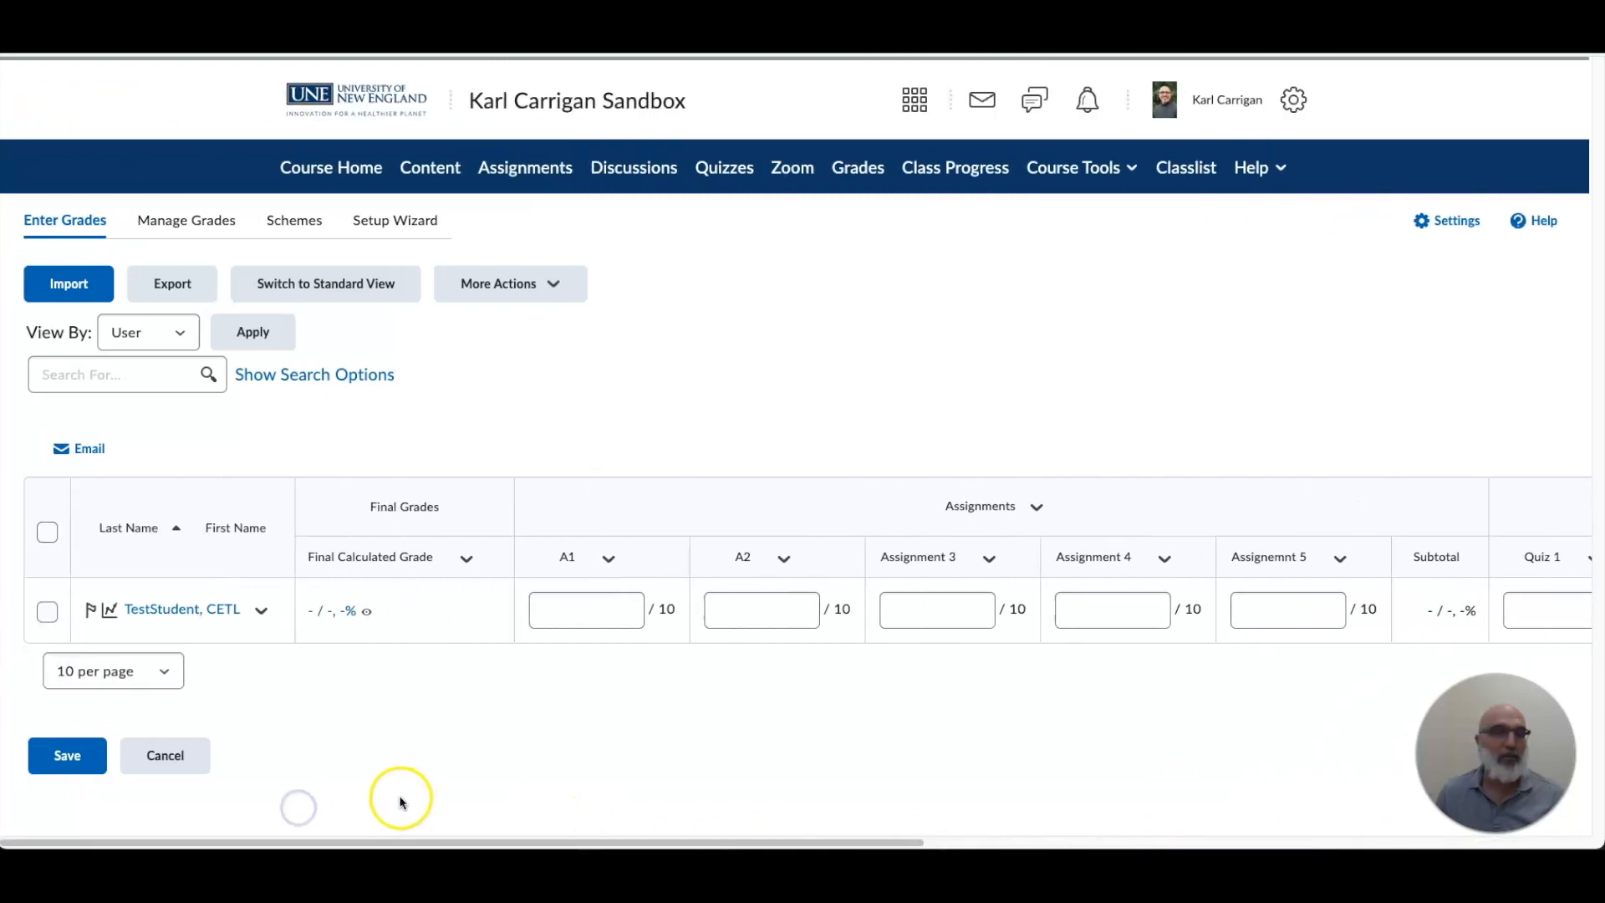